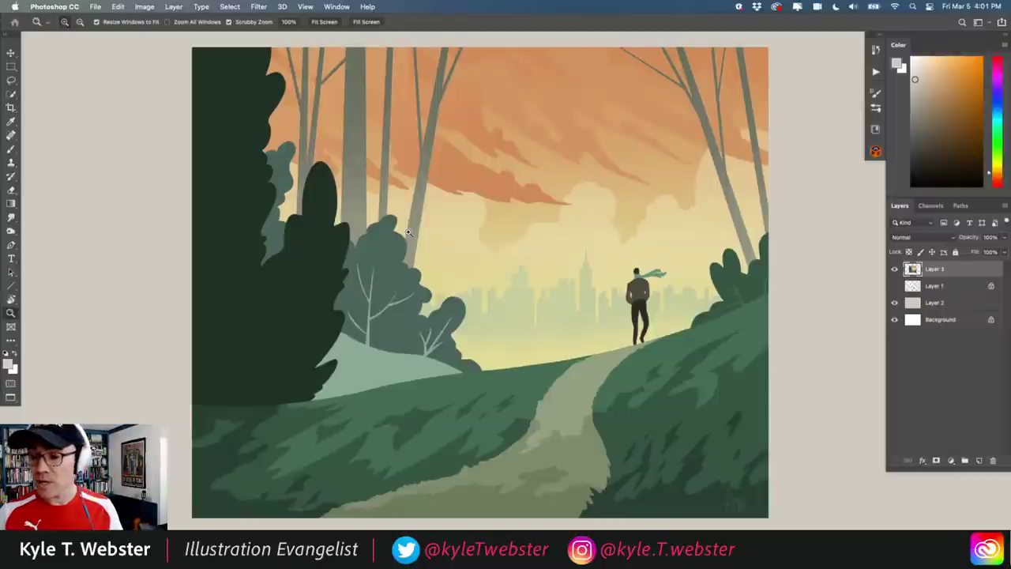
# Hide the forest illustration on Layer 3 and show the desert rider sketch on Layer 1
pyautogui.click(895, 268)
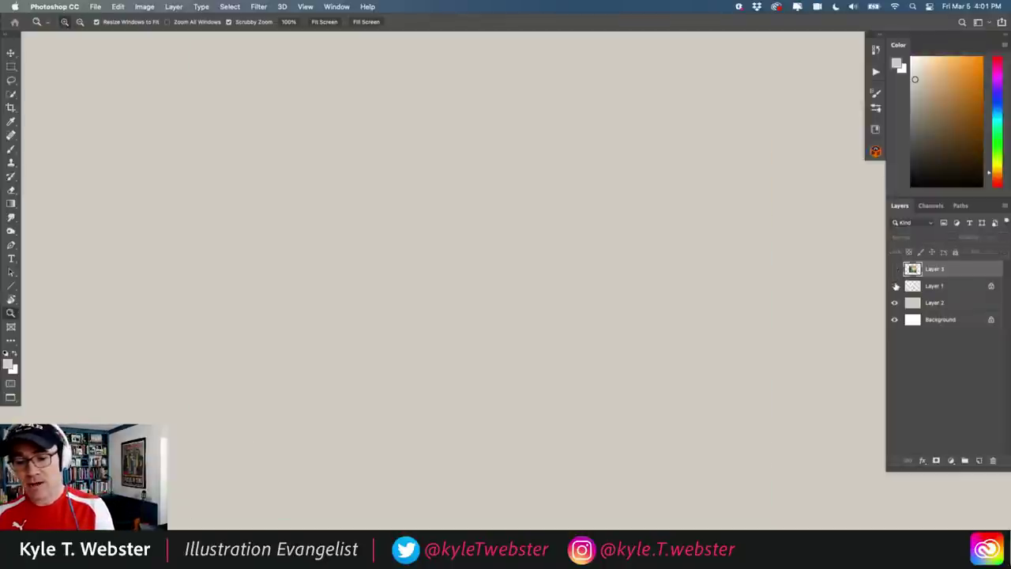
pyautogui.click(895, 285)
pyautogui.moveTo(353, 384); pyautogui.dragTo(297, 402)
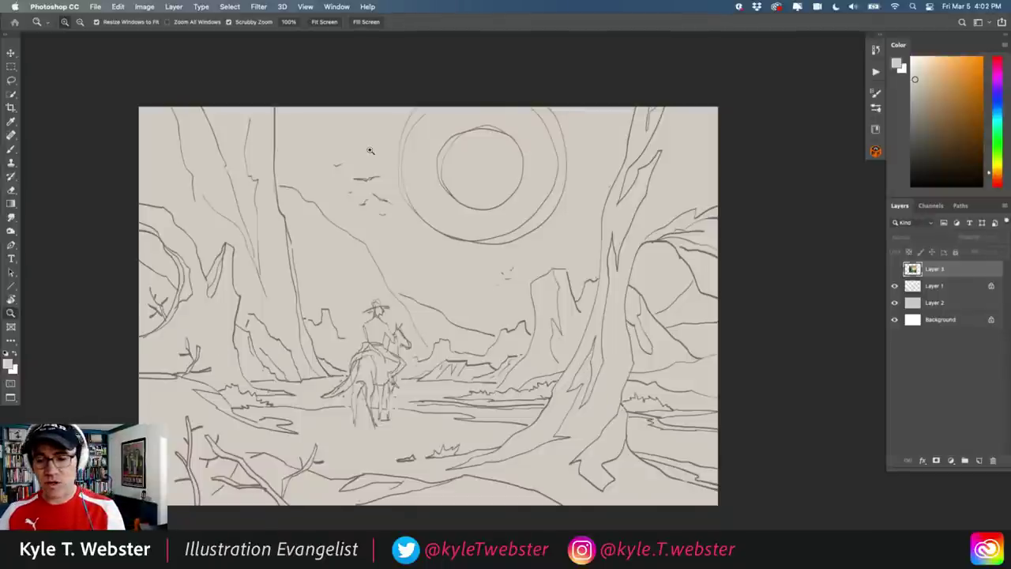
# Lower the opacity of the sketch on Layer 1 to 40%
pyautogui.click(918, 287)
pyautogui.click(987, 237)
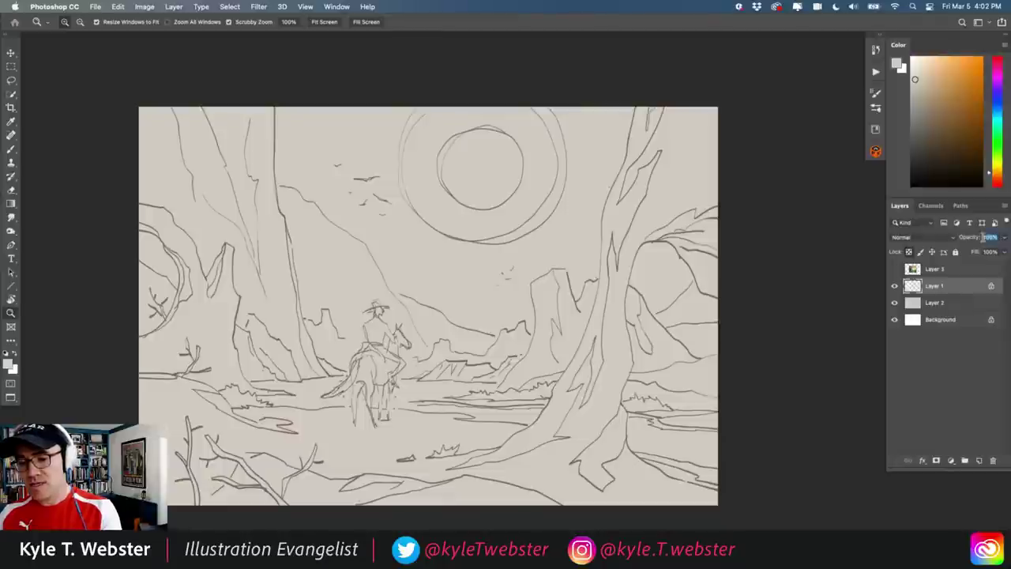
pyautogui.write('40')
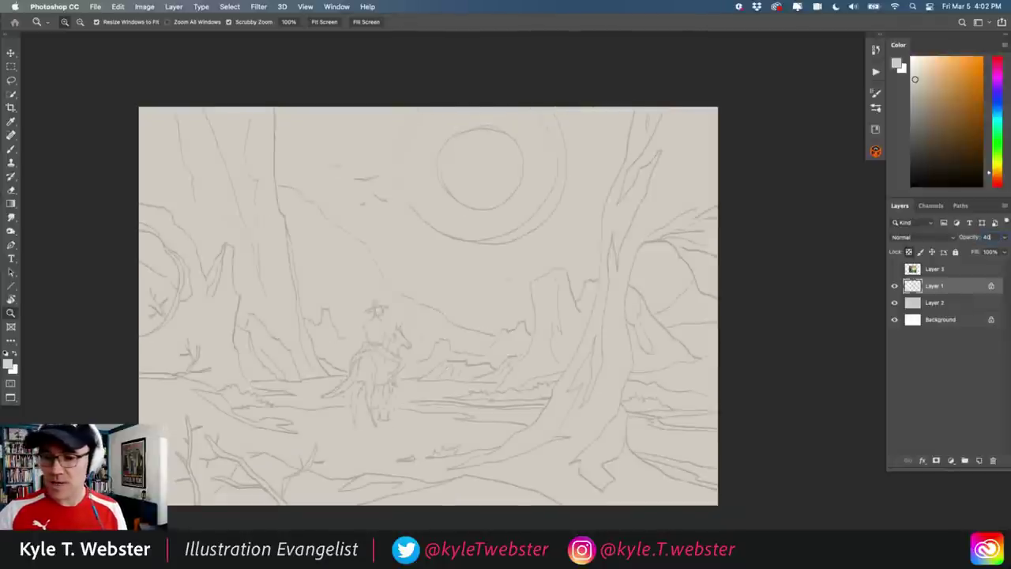
pyautogui.press('Return')
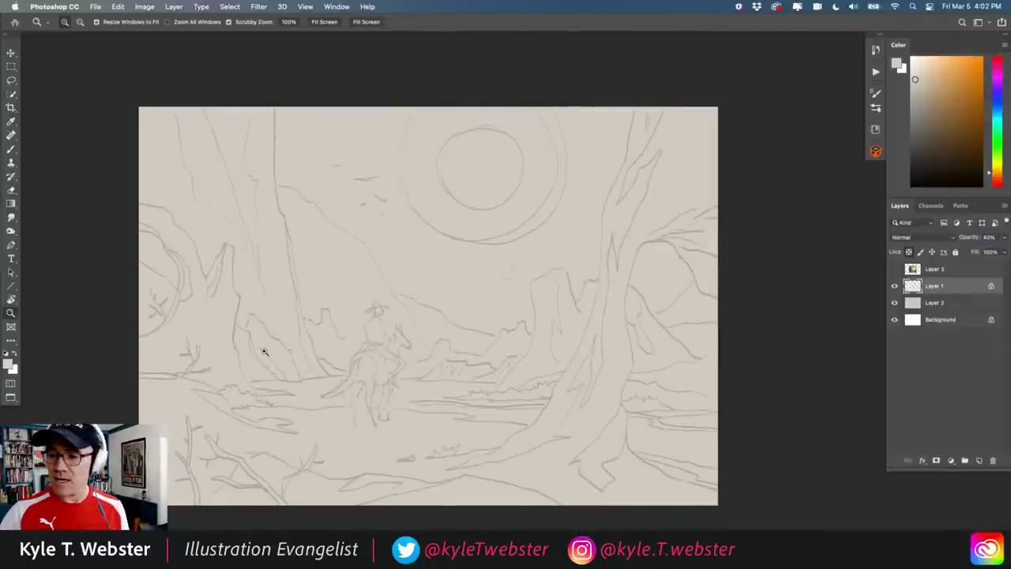
# Add a new layer above Layer 2 and fill it entirely with a light salmon orange
pyautogui.press('l')
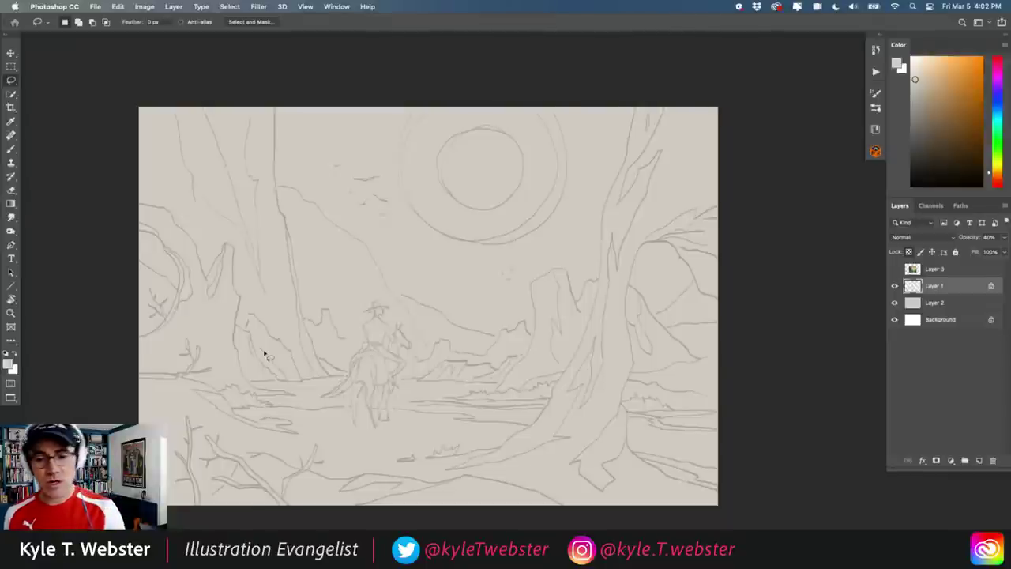
pyautogui.click(960, 61)
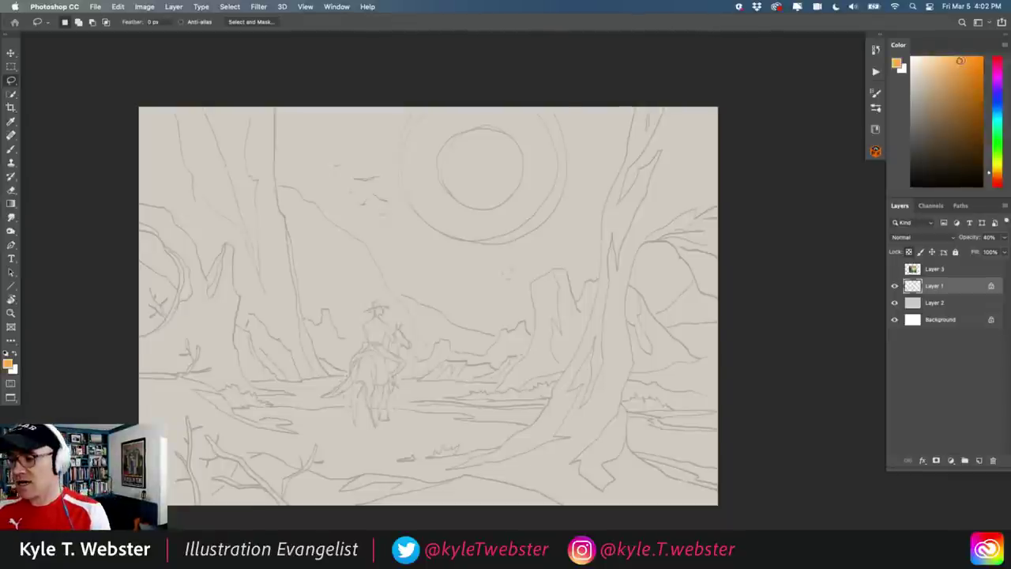
pyautogui.moveTo(992, 174); pyautogui.dragTo(992, 181)
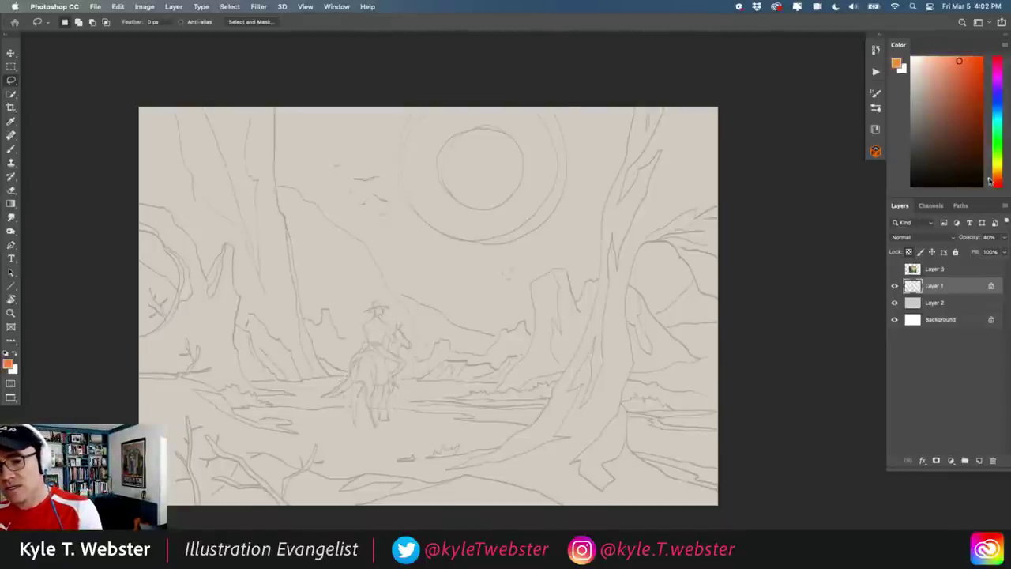
pyautogui.click(944, 59)
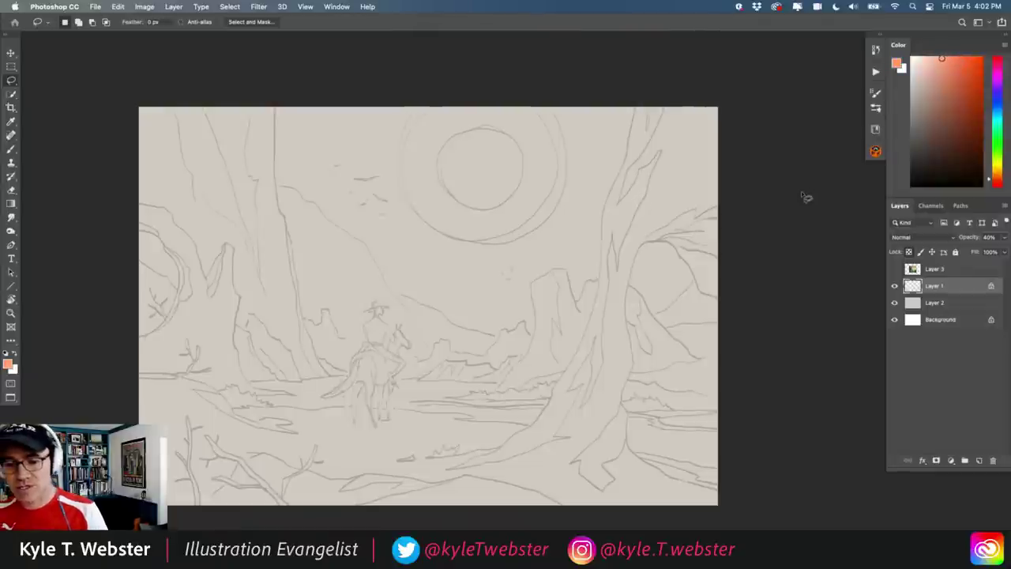
pyautogui.click(915, 303)
pyautogui.click(979, 461)
pyautogui.hotkey('alt', 'BackSpace')
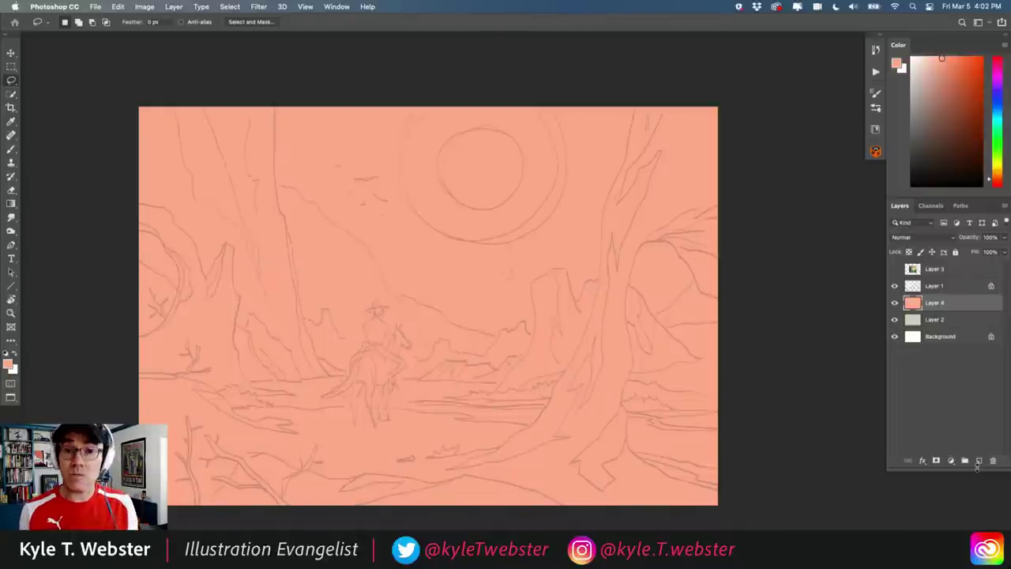
# Show the forest illustration on Layer 3, examine the walking figure and its surroundings up close, and hide the layer again
pyautogui.click(896, 269)
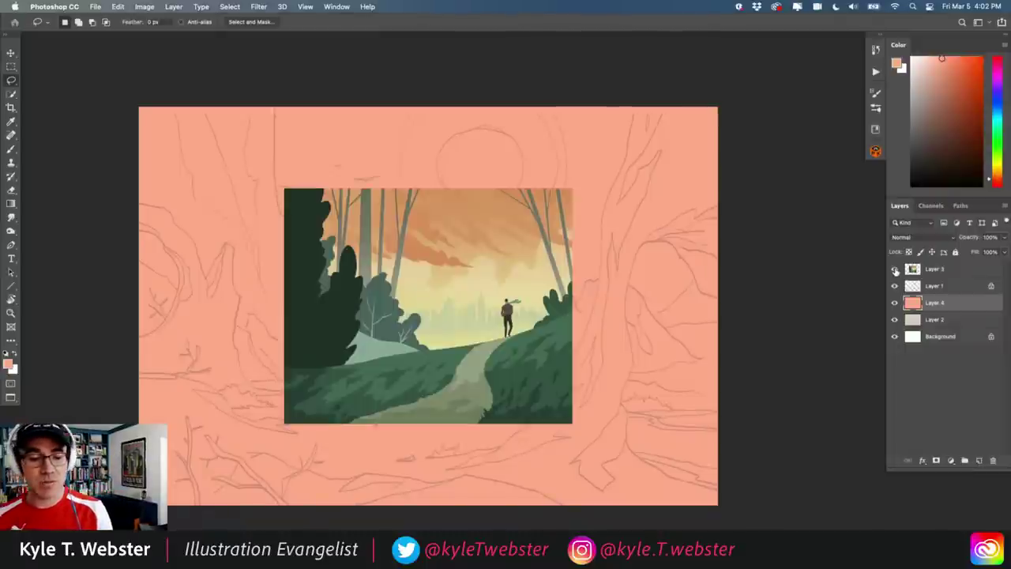
pyautogui.scroll(5, 509, 320)
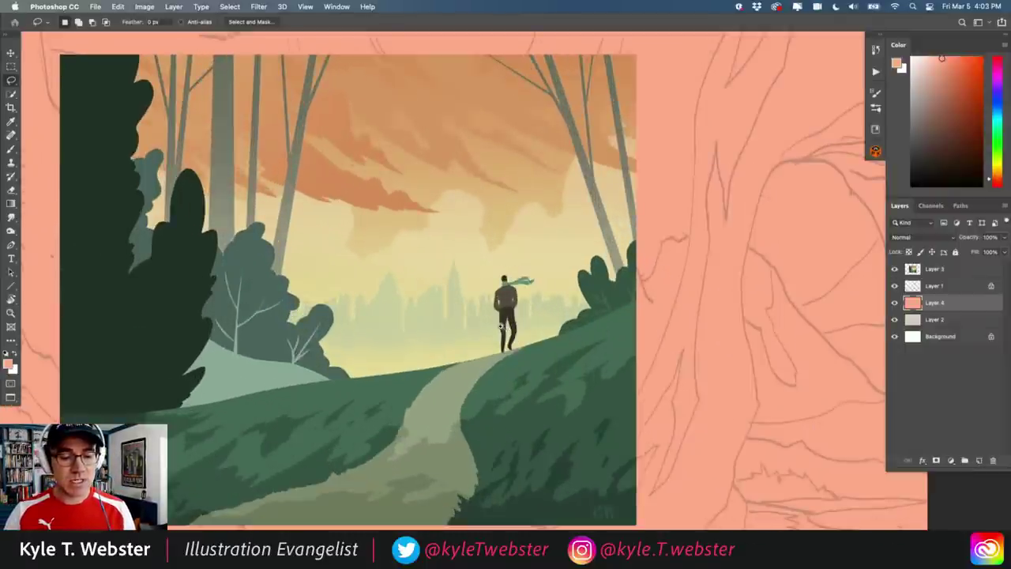
pyautogui.scroll(2, 499, 328)
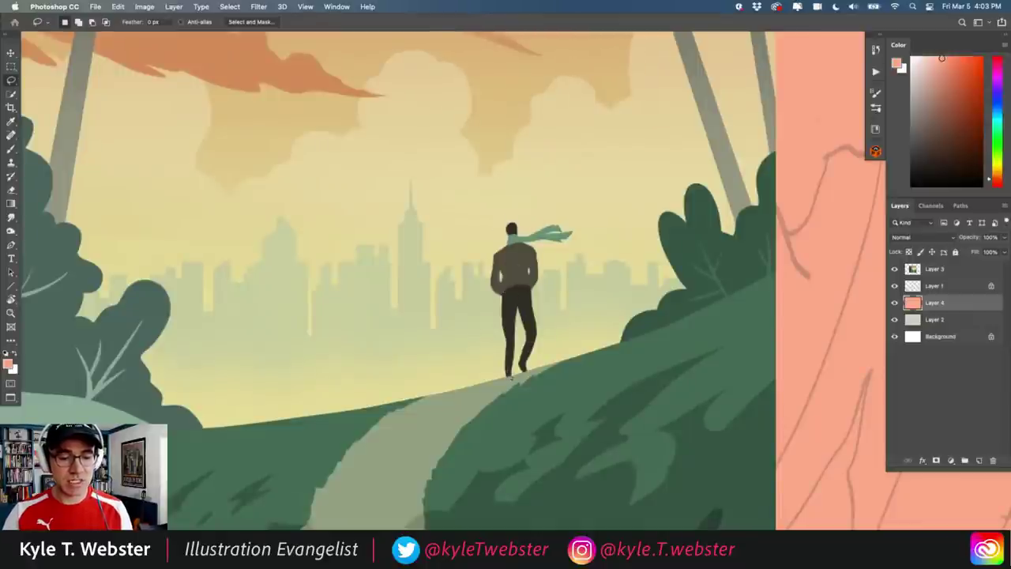
pyautogui.scroll(-5, 372, 408)
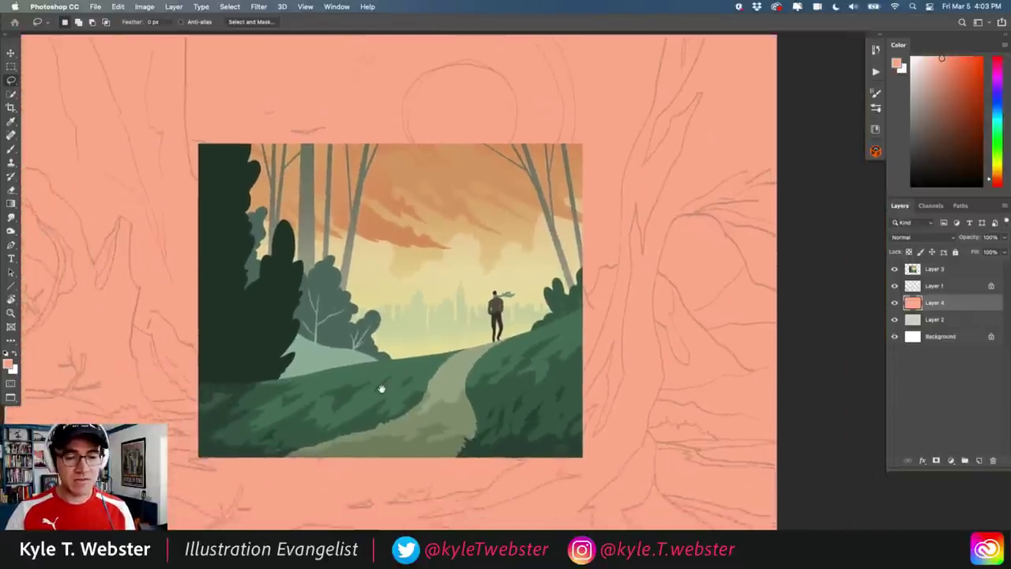
pyautogui.click(896, 269)
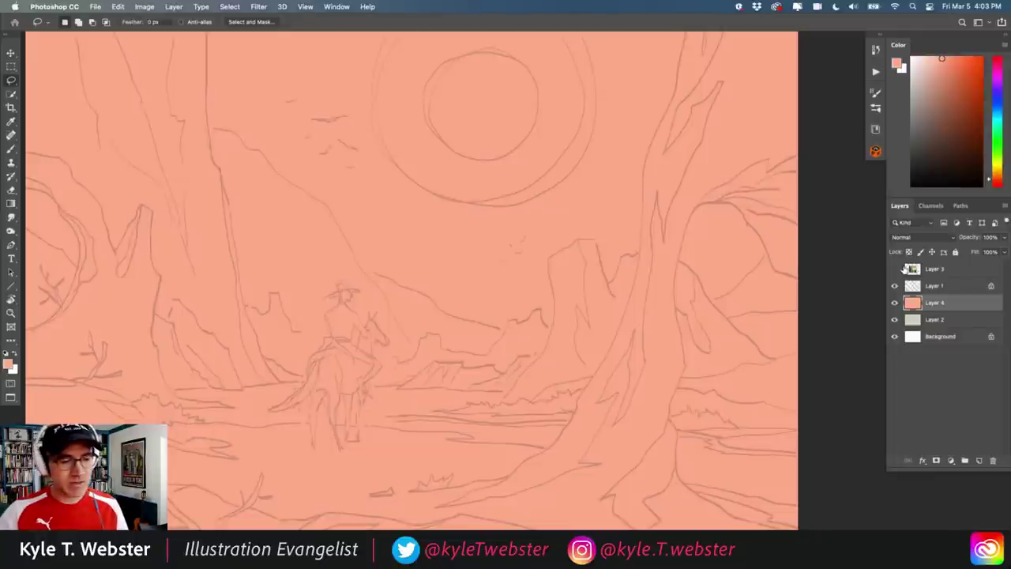
# Try filling a wavy freehand lasso shape around the rider with reddish brown on the salmon layer, undo the fill and deselect
pyautogui.moveTo(324, 313); pyautogui.dragTo(358, 319)
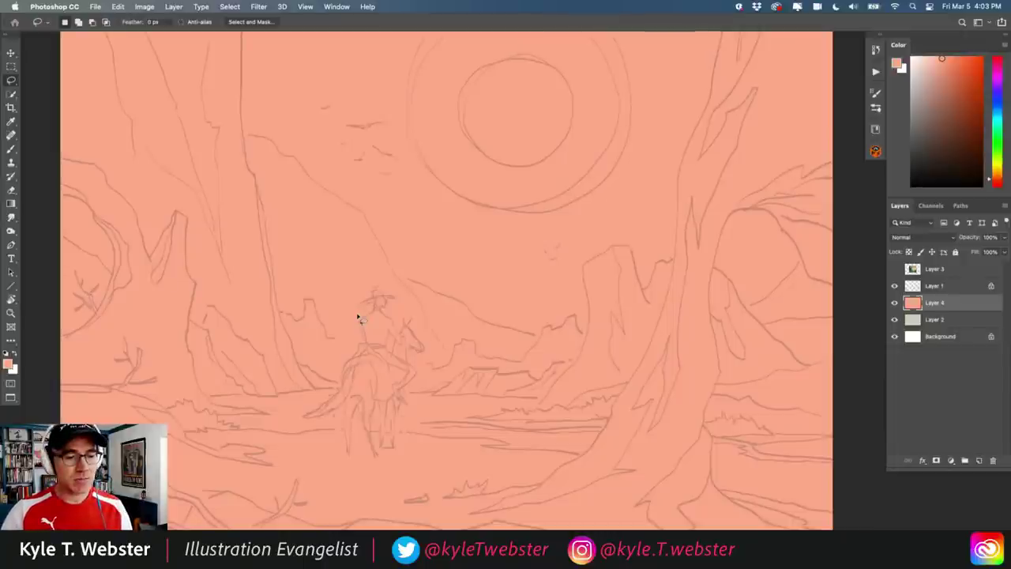
pyautogui.scroll(2, 309, 251)
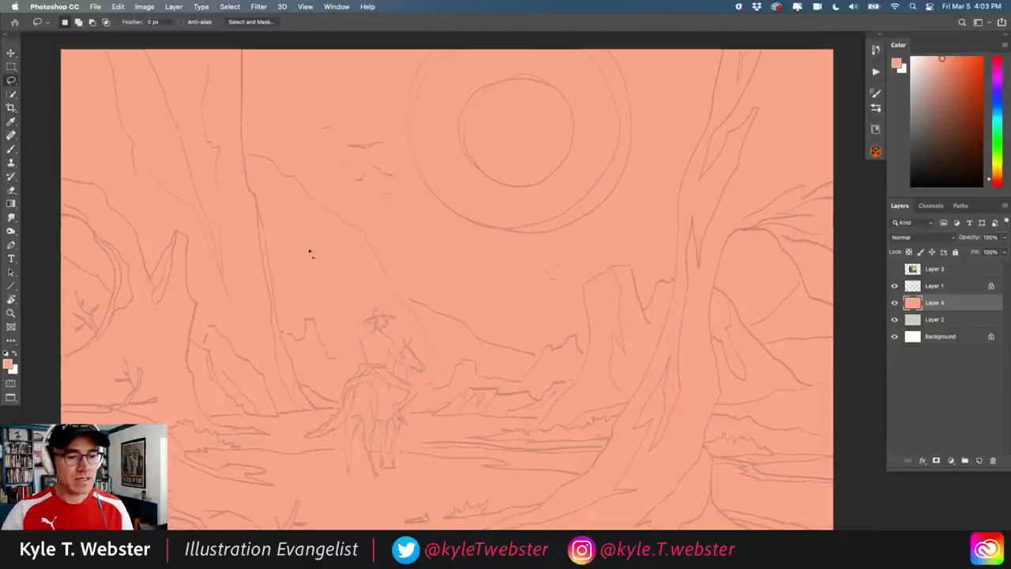
pyautogui.moveTo(429, 224)
pyautogui.mouseDown()
pyautogui.moveTo(335, 199)
pyautogui.moveTo(260, 255)
pyautogui.moveTo(298, 304)
pyautogui.moveTo(432, 401)
pyautogui.moveTo(408, 328)
pyautogui.moveTo(460, 290)
pyautogui.moveTo(454, 259)
pyautogui.moveTo(417, 214)
pyautogui.mouseUp()
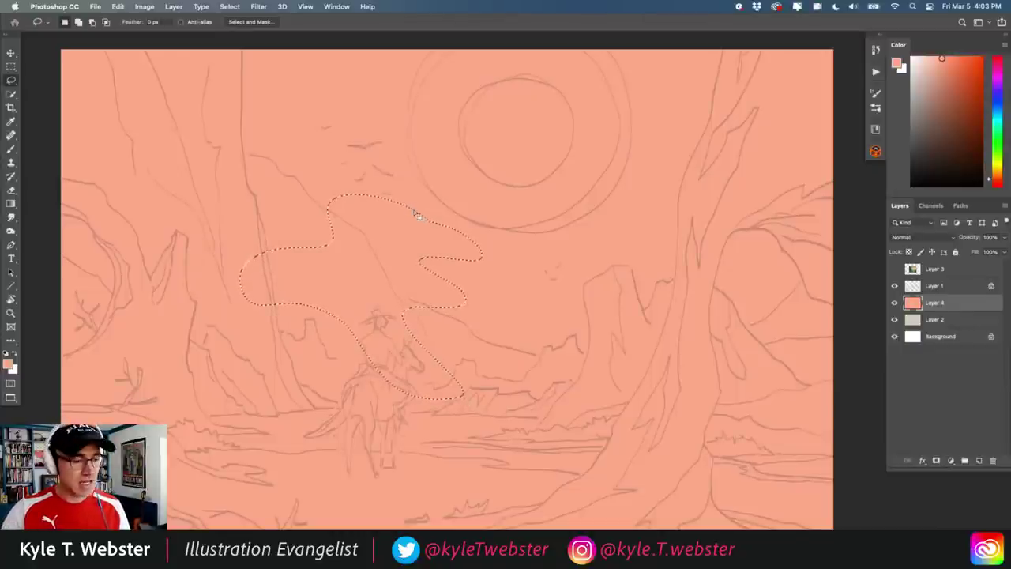
pyautogui.click(978, 156)
pyautogui.click(956, 99)
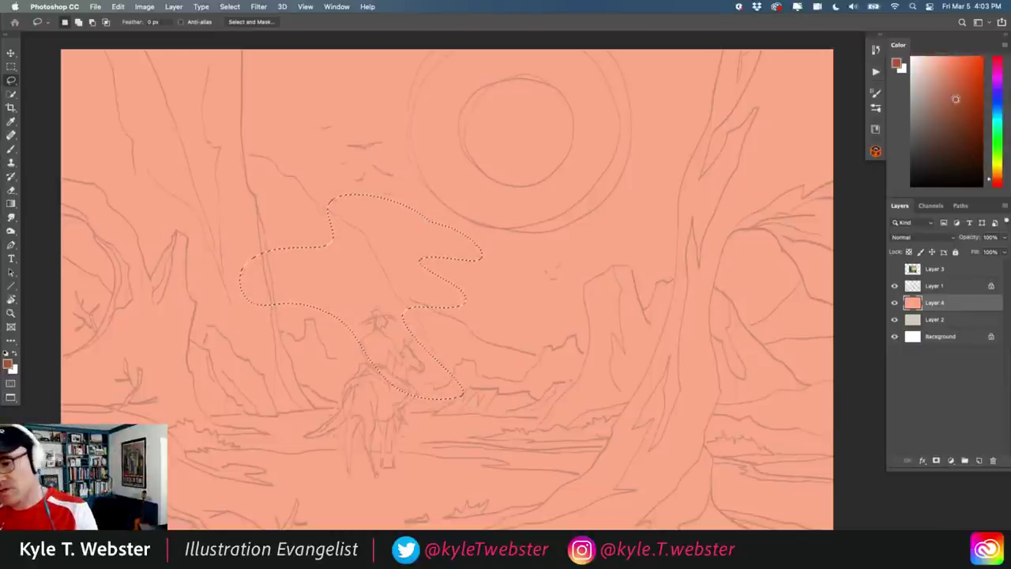
pyautogui.hotkey('alt', 'BackSpace')
pyautogui.press('super+z')
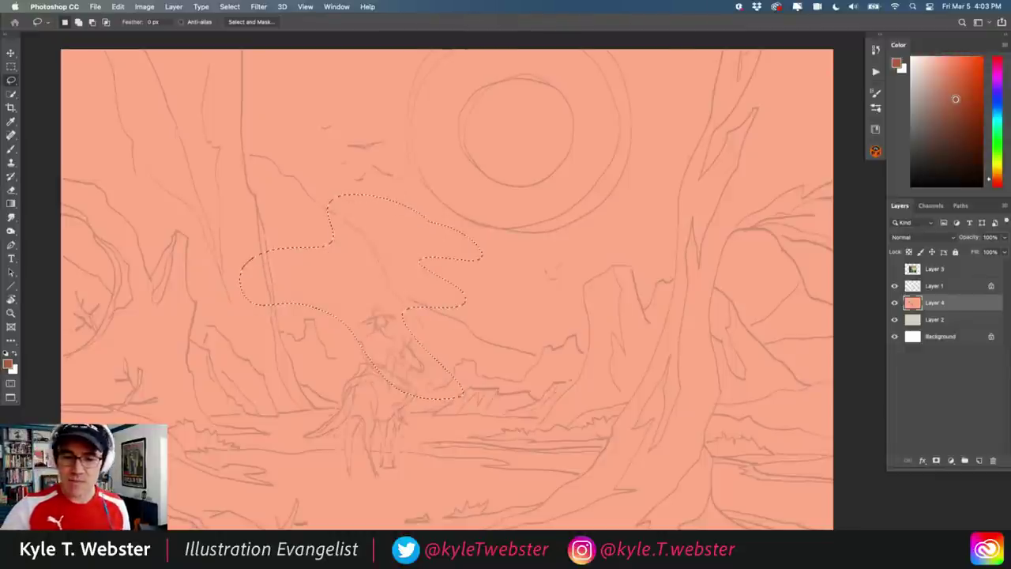
pyautogui.press('super+d')
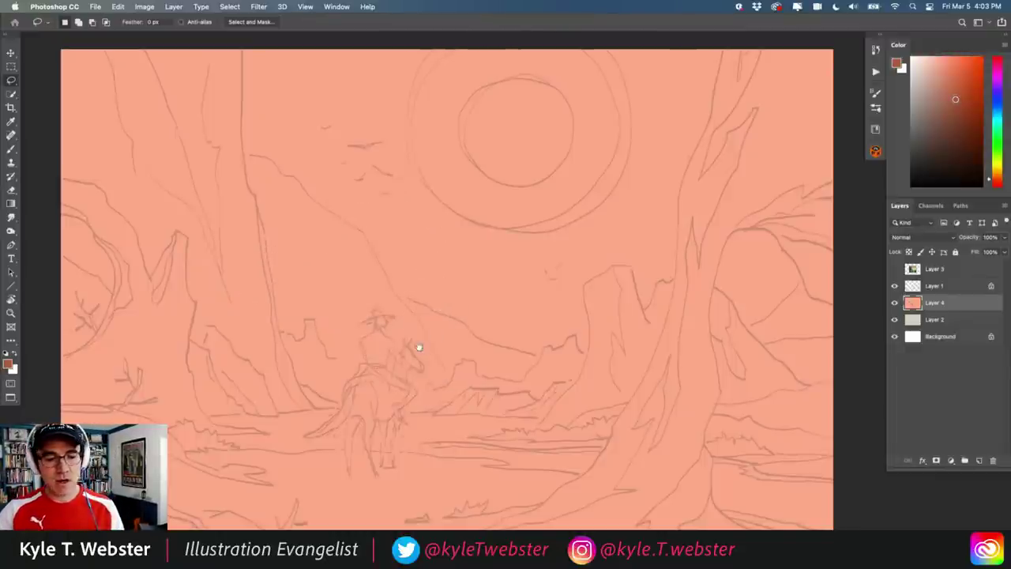
# Add a new layer above the salmon layer and lasso the large distant mountain behind the rider, following its sketched slope
pyautogui.scroll(-1, 418, 350)
pyautogui.scroll(-1, 370, 330)
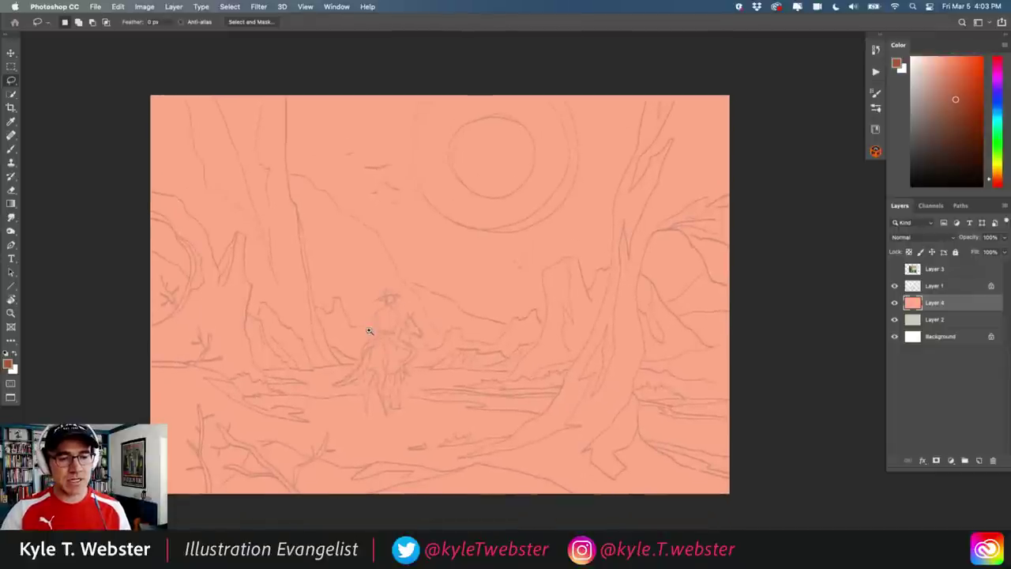
pyautogui.scroll(1, 368, 332)
pyautogui.hscroll(2, 351, 339)
pyautogui.scroll(1, 352, 340)
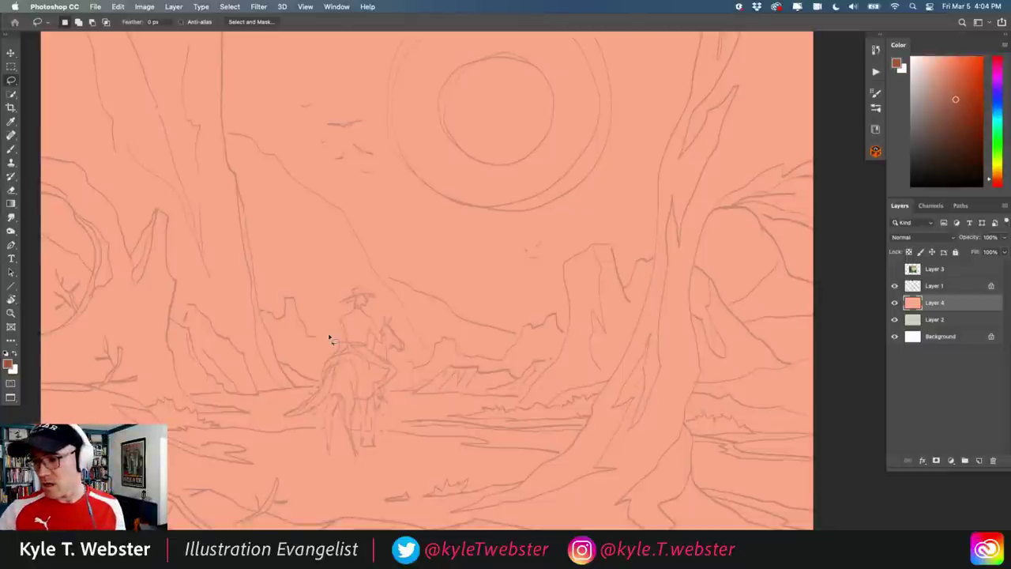
pyautogui.click(980, 462)
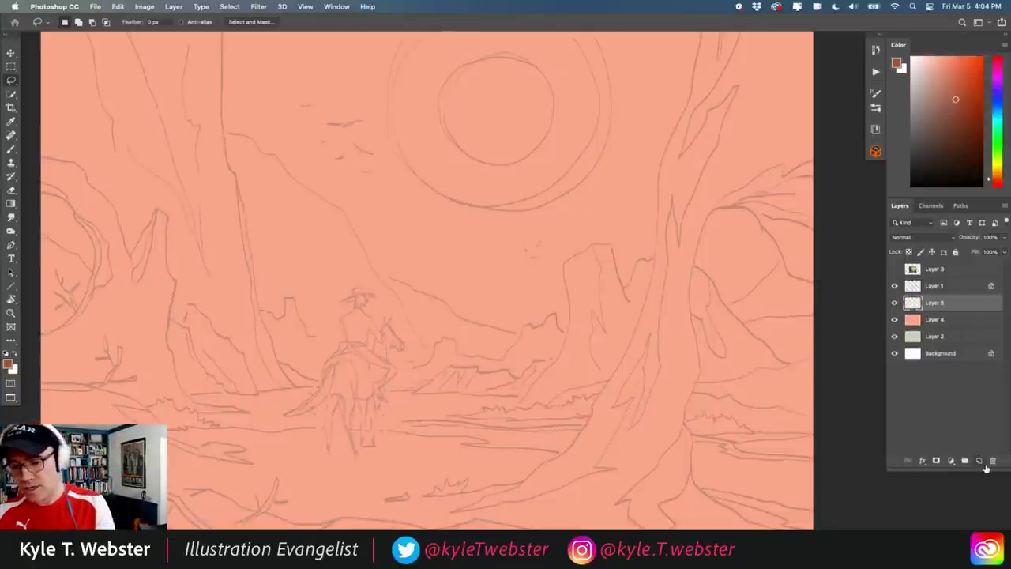
pyautogui.moveTo(273, 368)
pyautogui.mouseDown()
pyautogui.moveTo(309, 369)
pyautogui.moveTo(284, 354)
pyautogui.mouseUp()
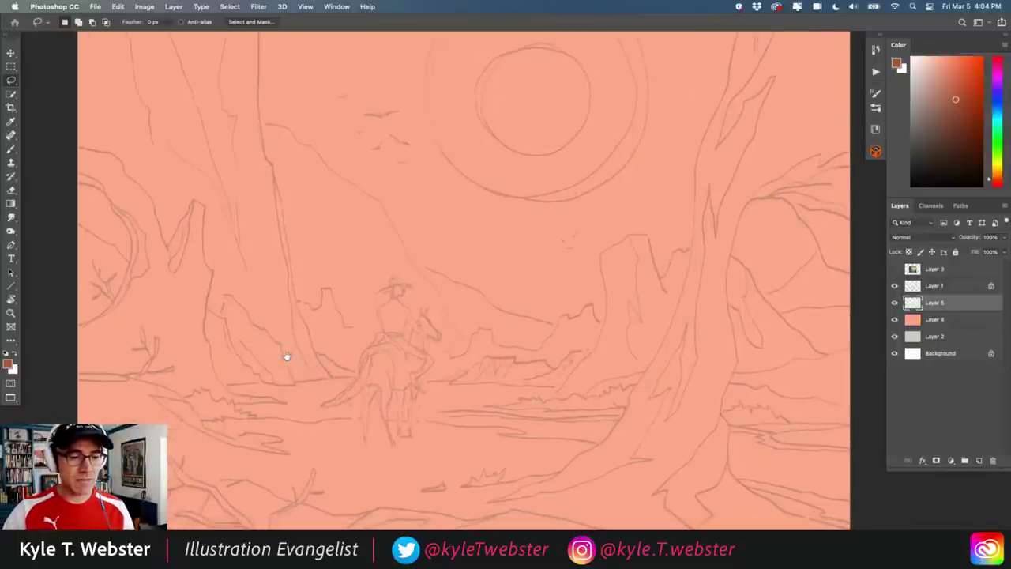
pyautogui.scroll(3, 278, 395)
pyautogui.moveTo(229, 182)
pyautogui.mouseDown()
pyautogui.moveTo(277, 205)
pyautogui.moveTo(377, 291)
pyautogui.moveTo(466, 419)
pyautogui.moveTo(388, 508)
pyautogui.moveTo(182, 217)
pyautogui.moveTo(227, 180)
pyautogui.mouseUp()
# Fill the mountain selection with a pale tan shifted from the salmon background, deselect, and check the shape with the sketch temporarily hidden
pyautogui.press('b')
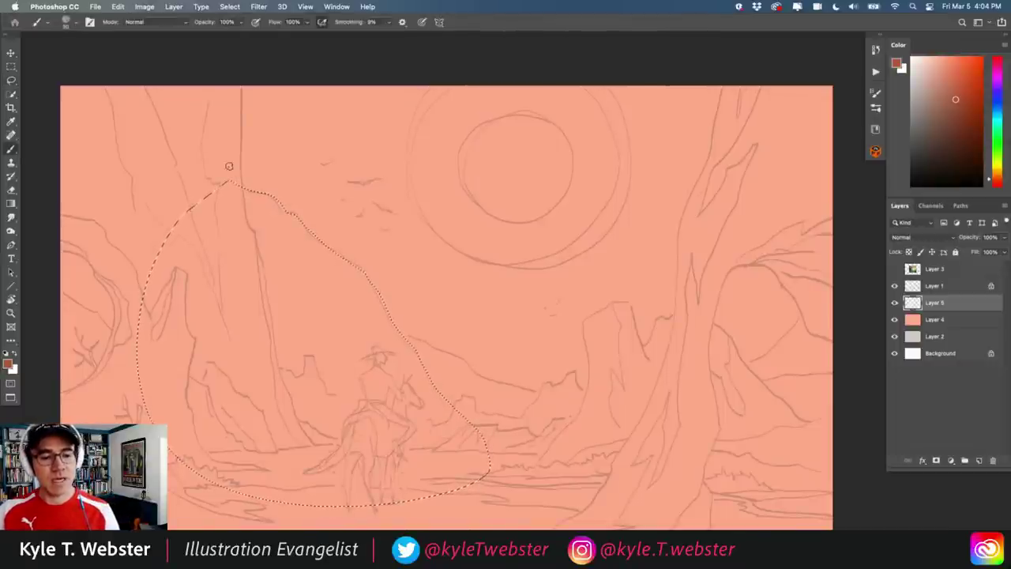
pyautogui.keyDown('alt'); pyautogui.click(396, 257); pyautogui.keyUp('alt')
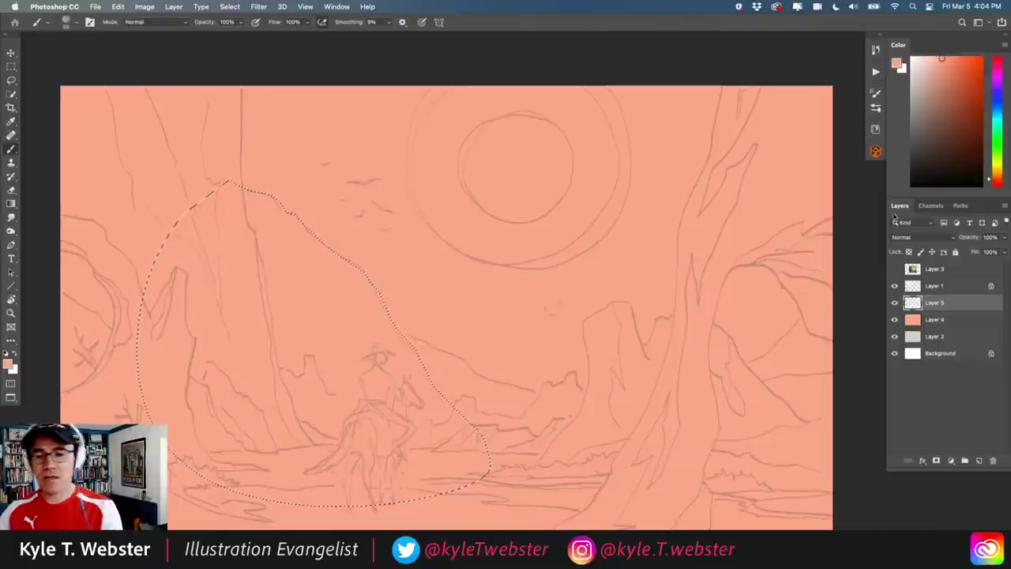
pyautogui.moveTo(992, 180); pyautogui.dragTo(989, 169)
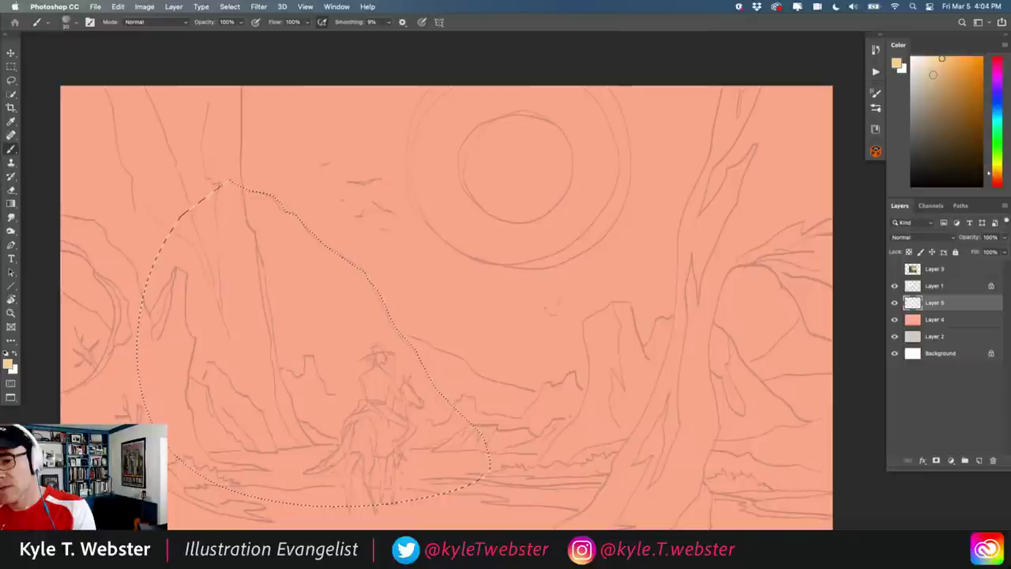
pyautogui.click(933, 71)
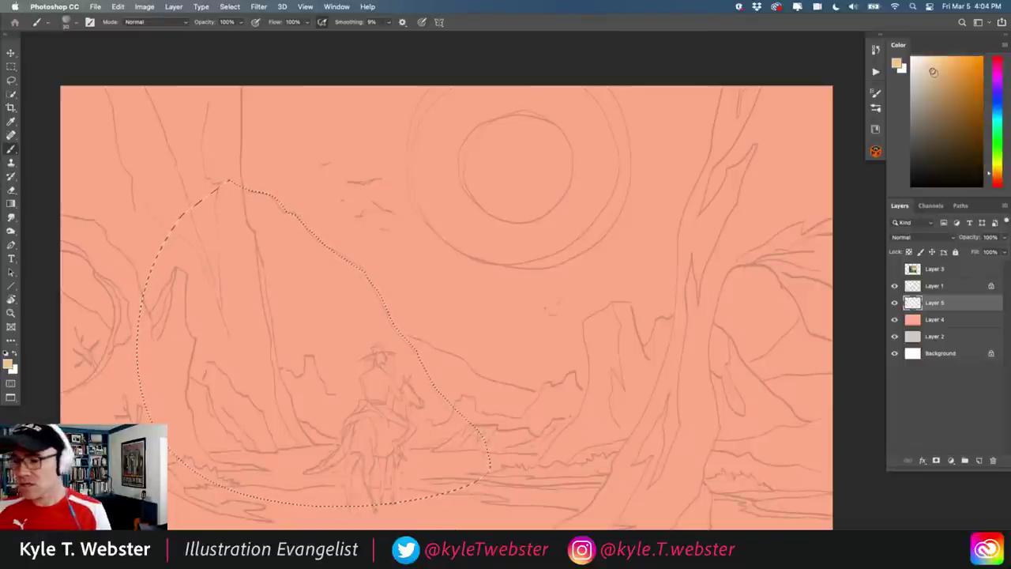
pyautogui.hotkey('alt', 'BackSpace')
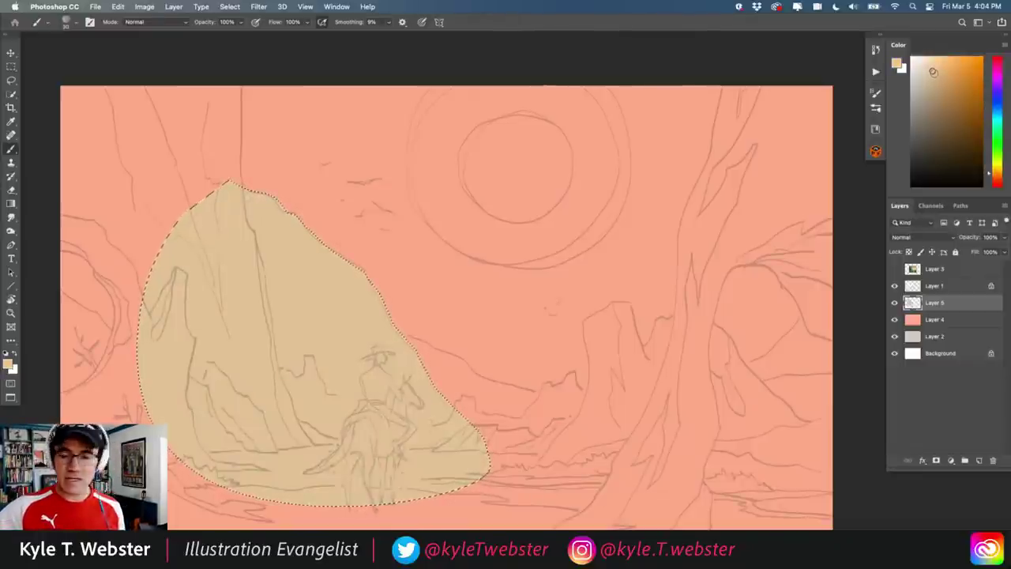
pyautogui.hotkey('ctrl', 'd')
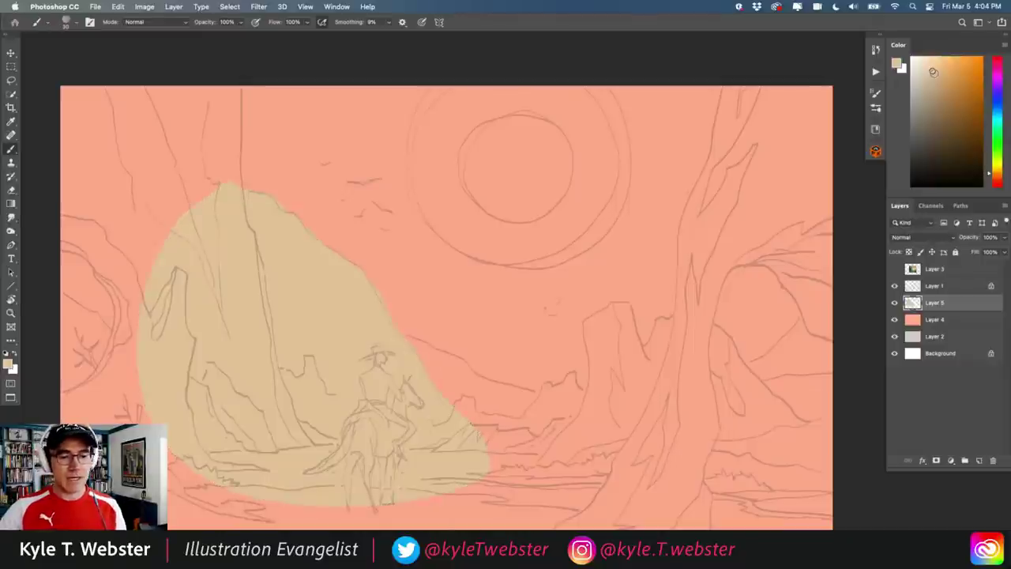
pyautogui.click(895, 286)
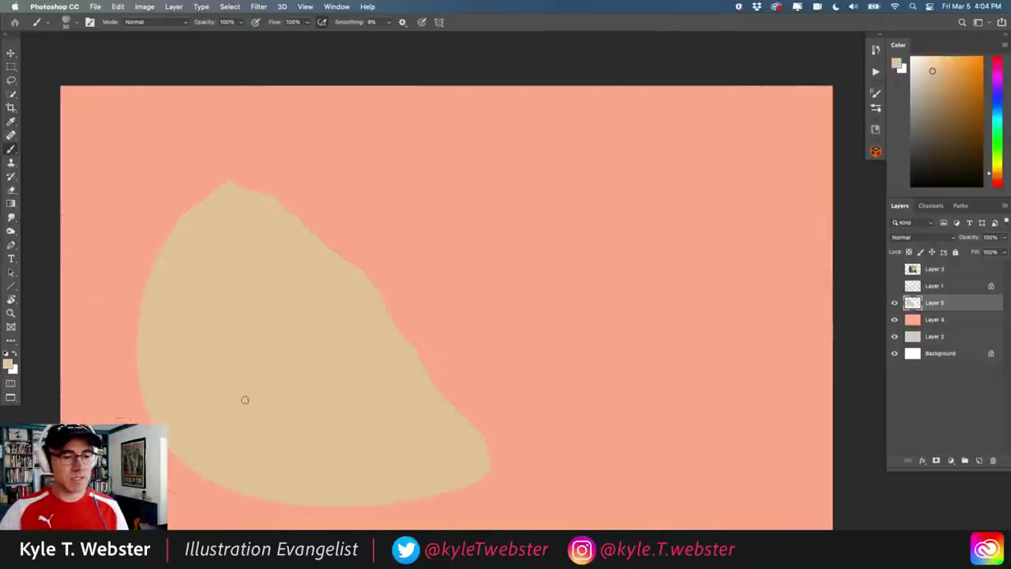
pyautogui.click(895, 286)
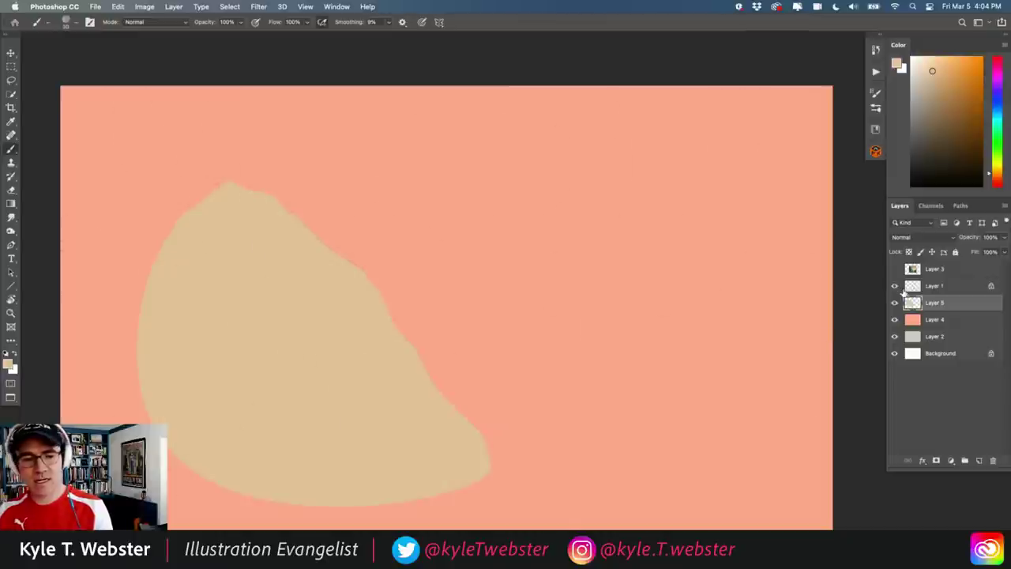
# Recolour the mountain with a pale dusty pink based on the salmon background, locking its layer's transparent pixels before refilling
pyautogui.scroll(-1, 202, 332)
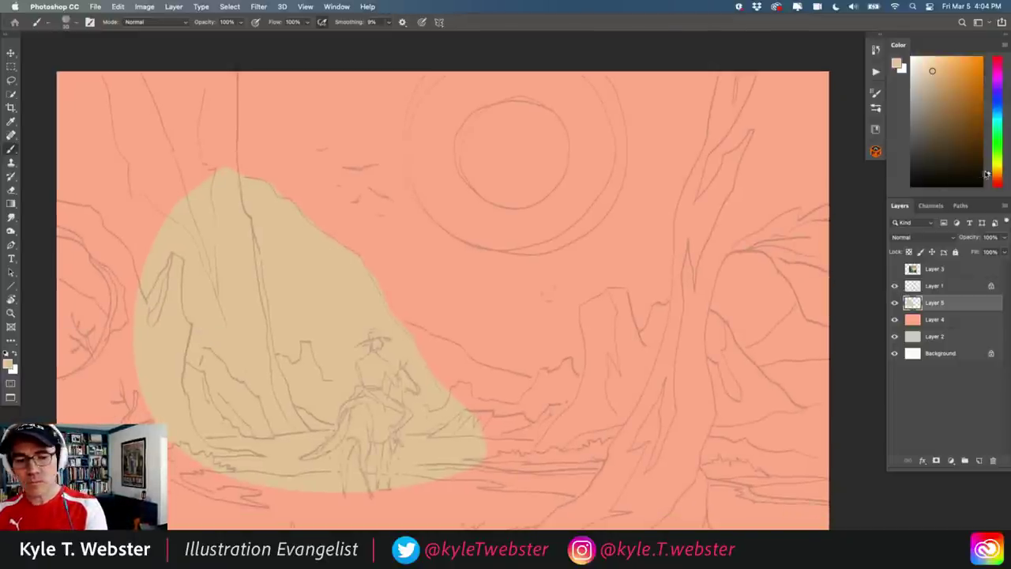
pyautogui.keyDown('alt'); pyautogui.click(397, 249); pyautogui.keyUp('alt')
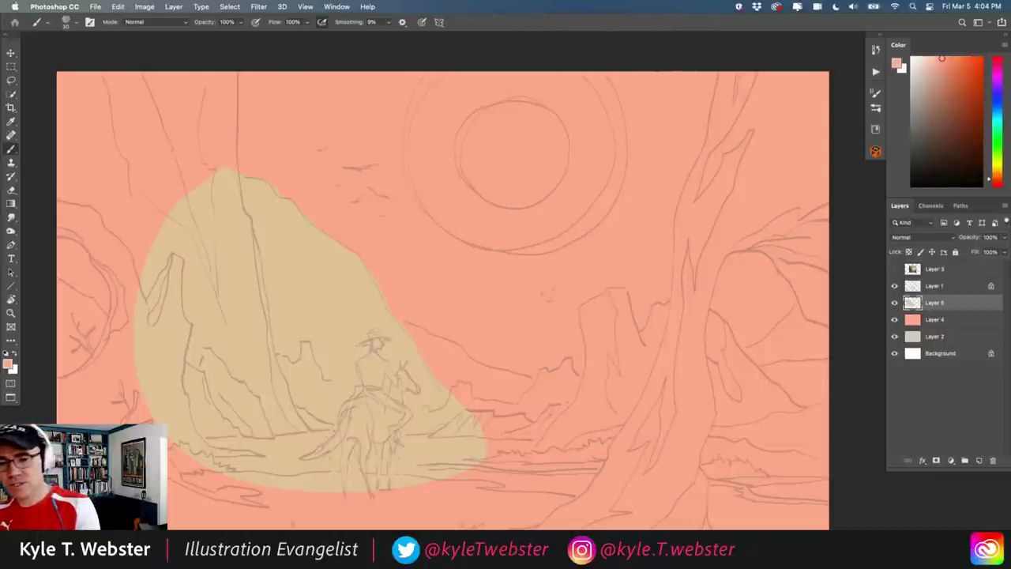
pyautogui.click(993, 181)
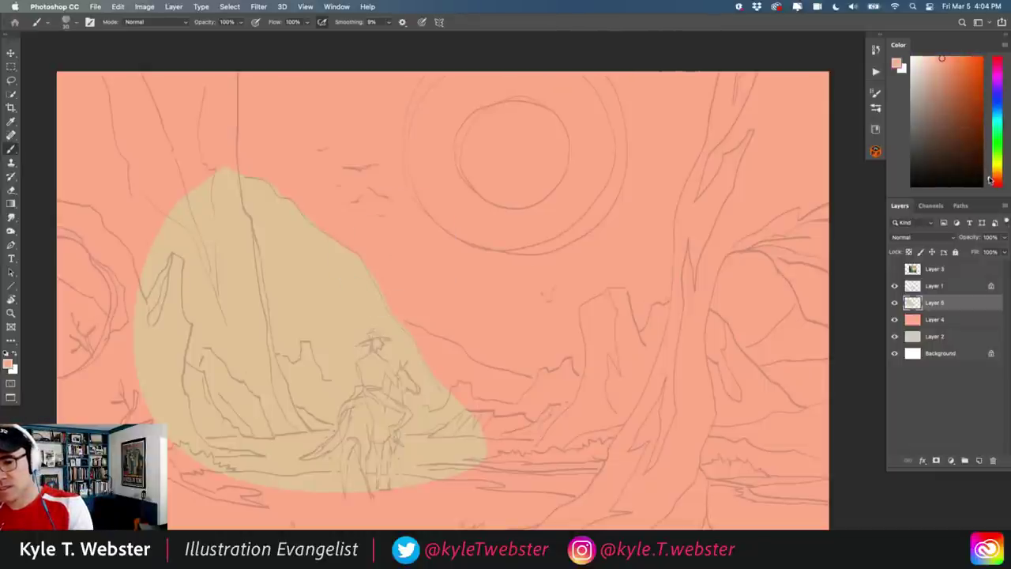
pyautogui.click(929, 70)
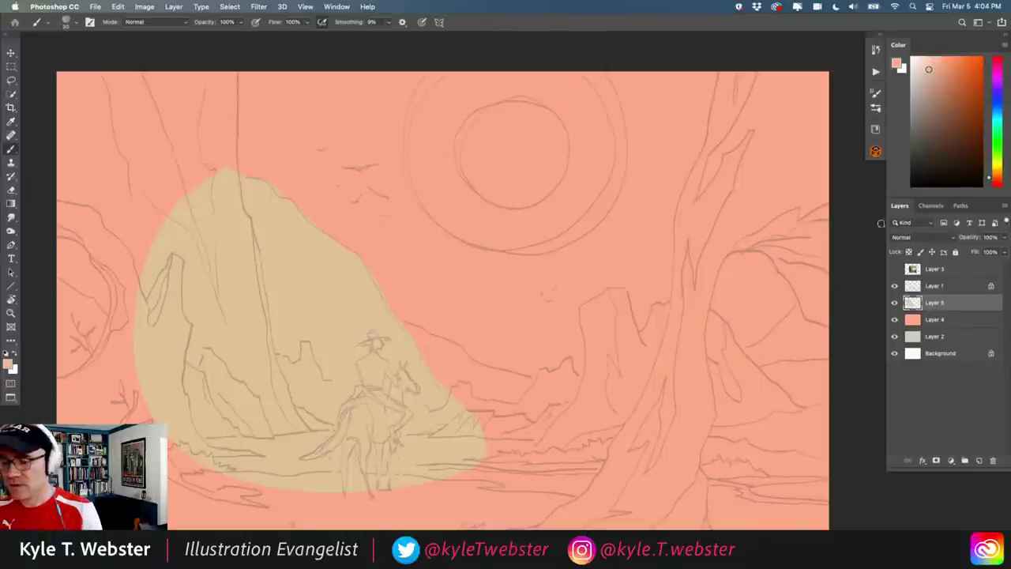
pyautogui.click(909, 251)
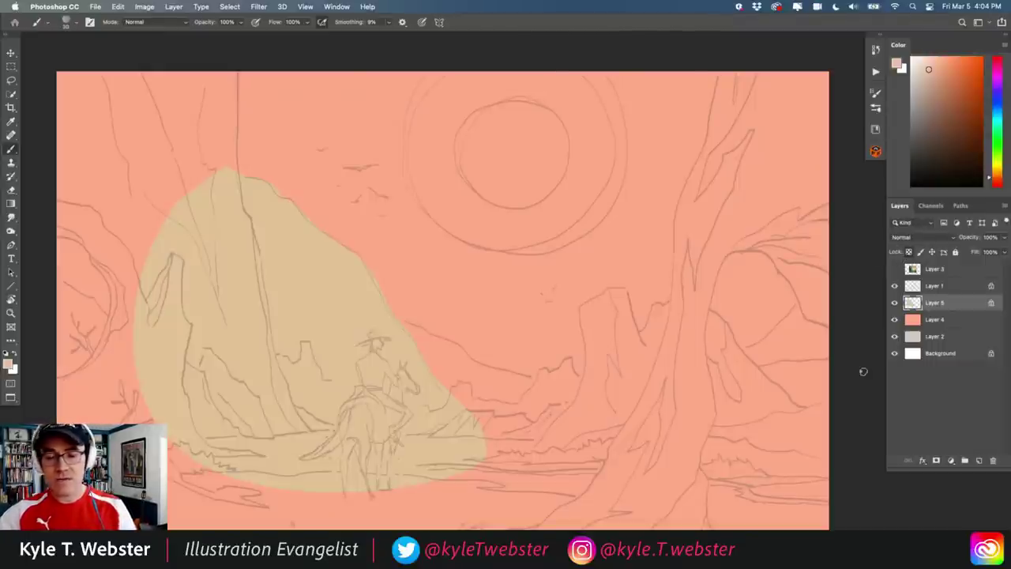
pyautogui.hotkey('alt', 'BackSpace')
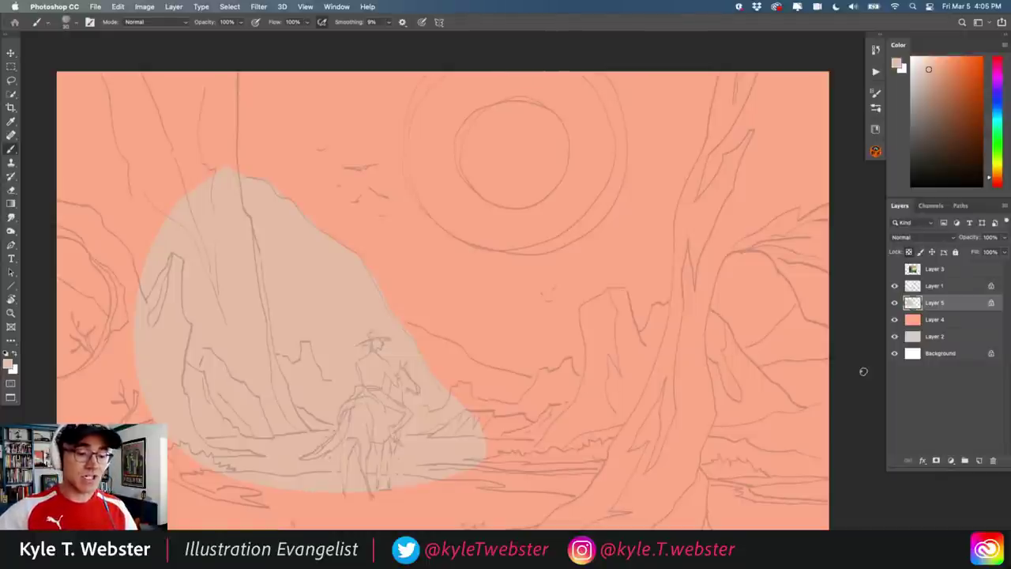
# Add a new layer between the mountain and salmon layers and mix a pale cream with a more yellow hue for the distant hills
pyautogui.scroll(-2, 248, 414)
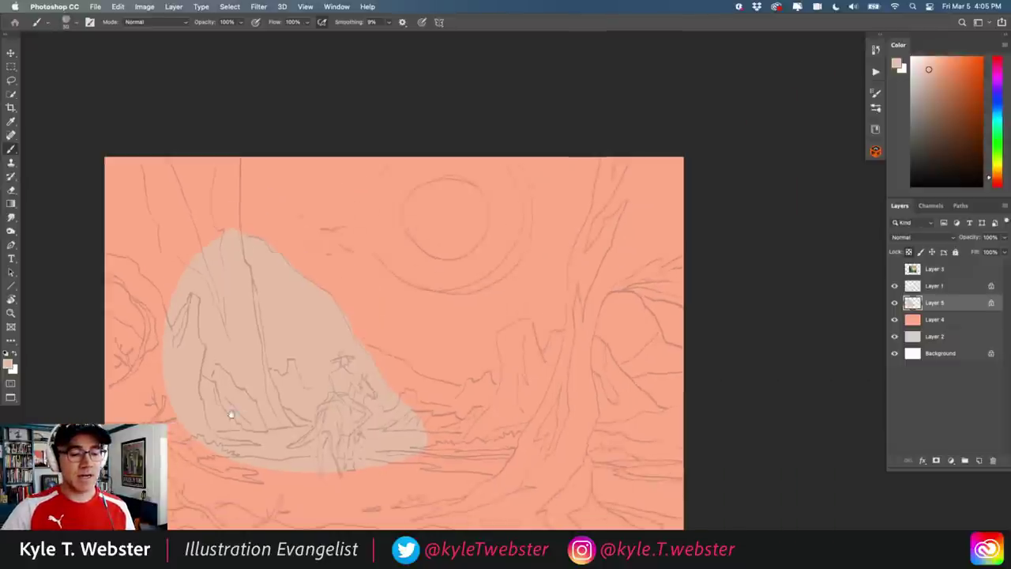
pyautogui.moveTo(249, 414); pyautogui.dragTo(240, 366)
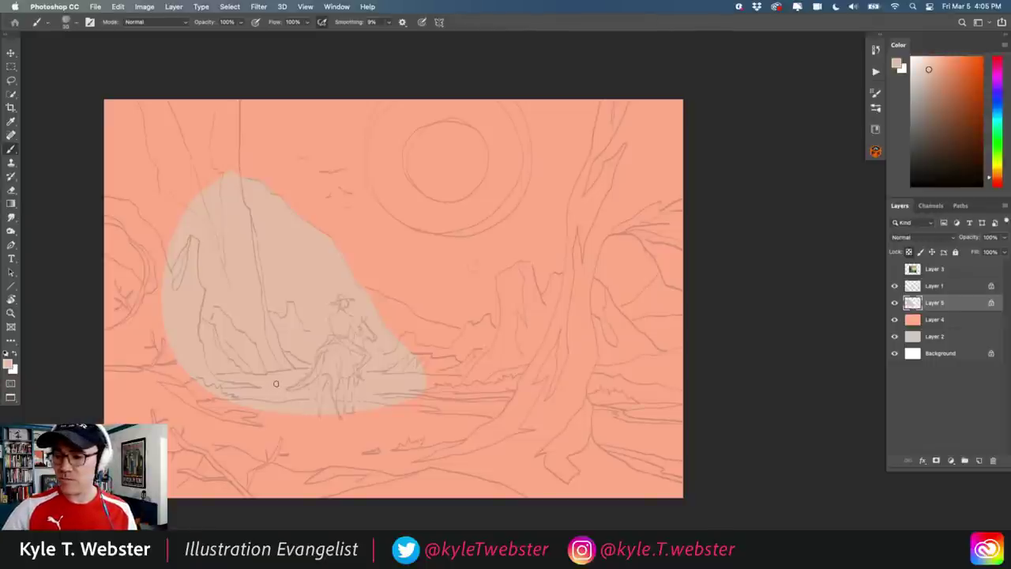
pyautogui.press('l')
pyautogui.moveTo(389, 381); pyautogui.dragTo(366, 389)
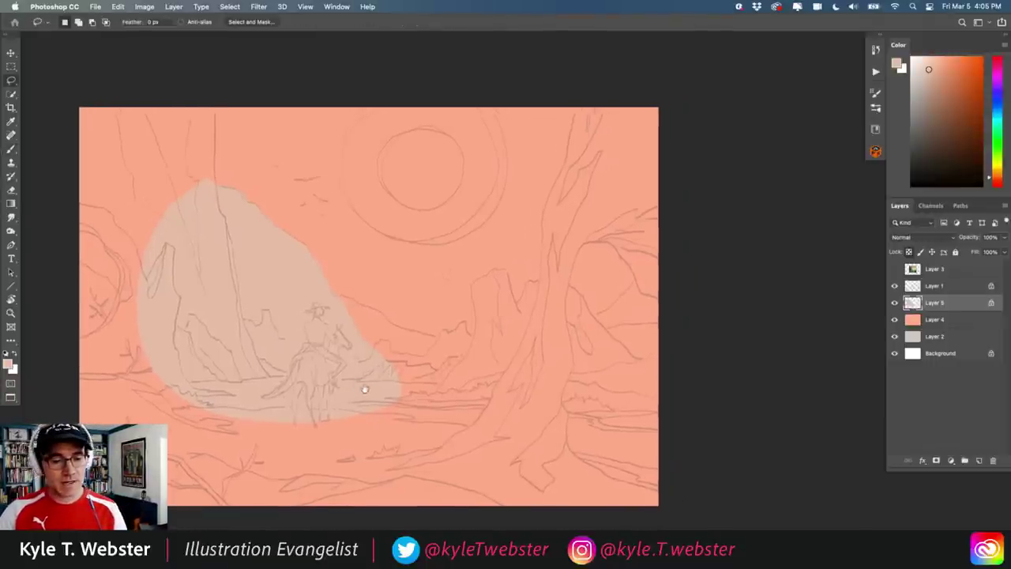
pyautogui.click(914, 317)
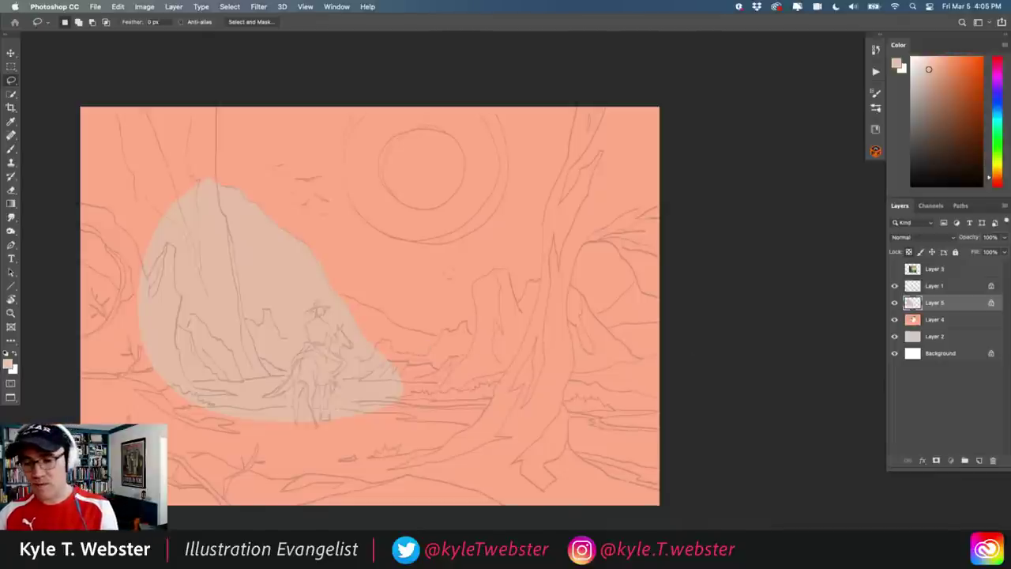
pyautogui.click(980, 461)
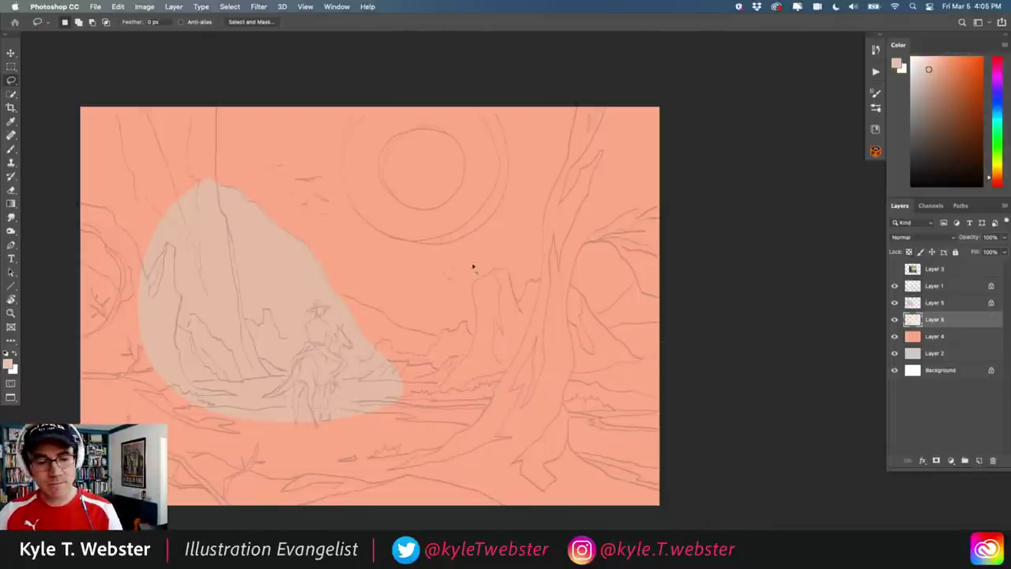
pyautogui.scroll(1, 294, 305)
pyautogui.press('b')
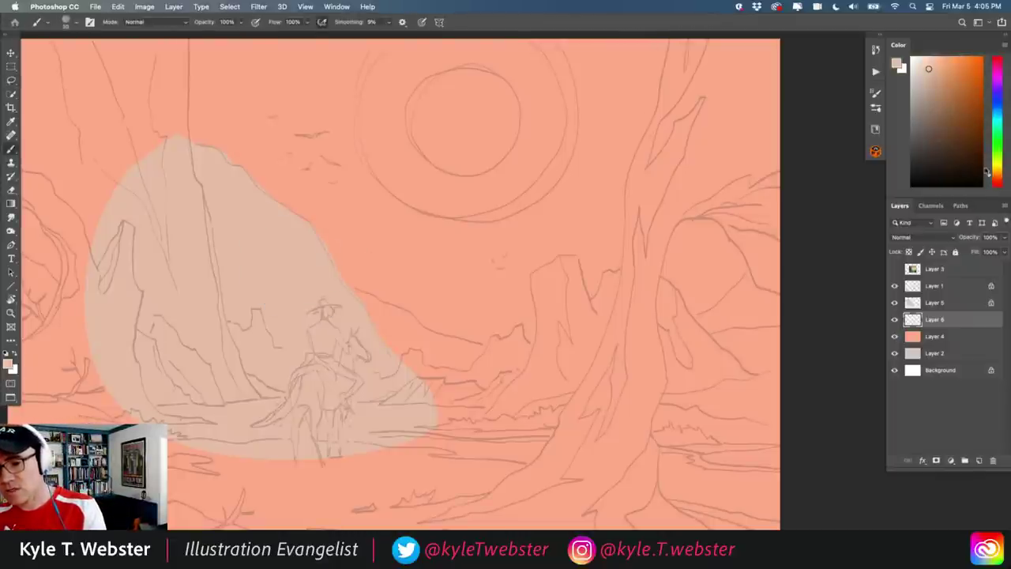
pyautogui.click(989, 174)
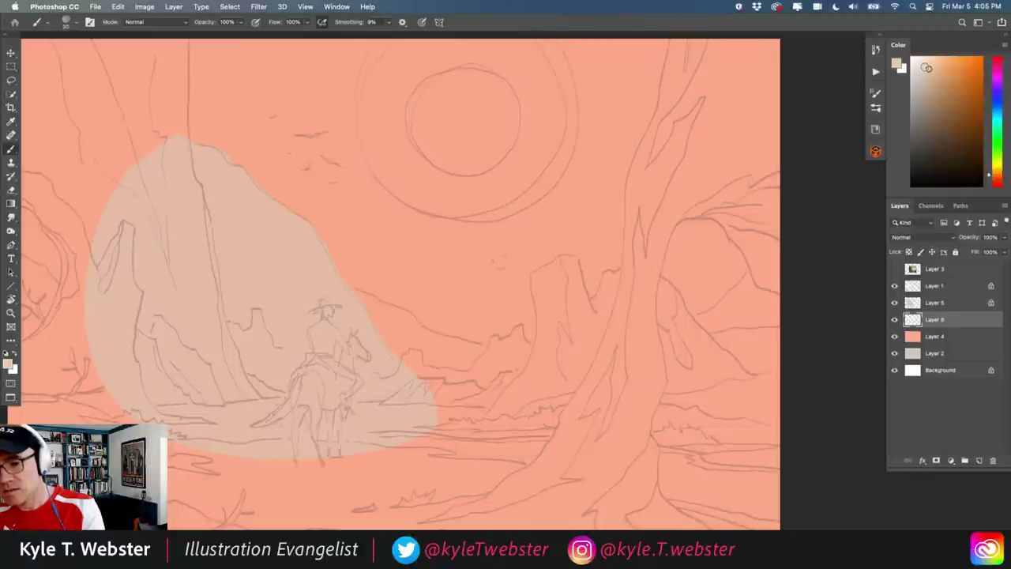
pyautogui.press('l')
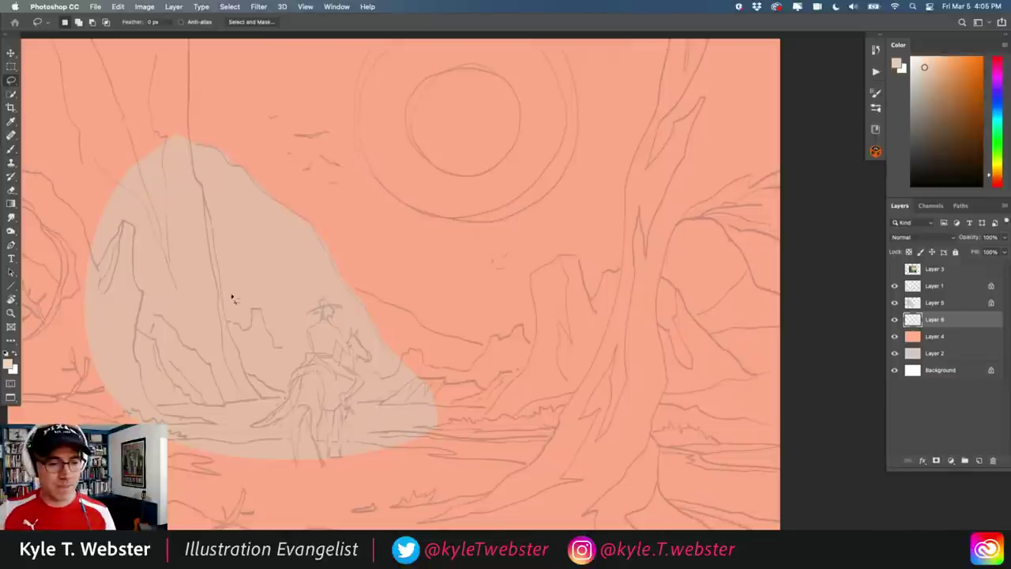
# Lasso the low distant hills from behind the mountain to the canvas's right edge, fill them with pale cream and deselect
pyautogui.click(322, 280)
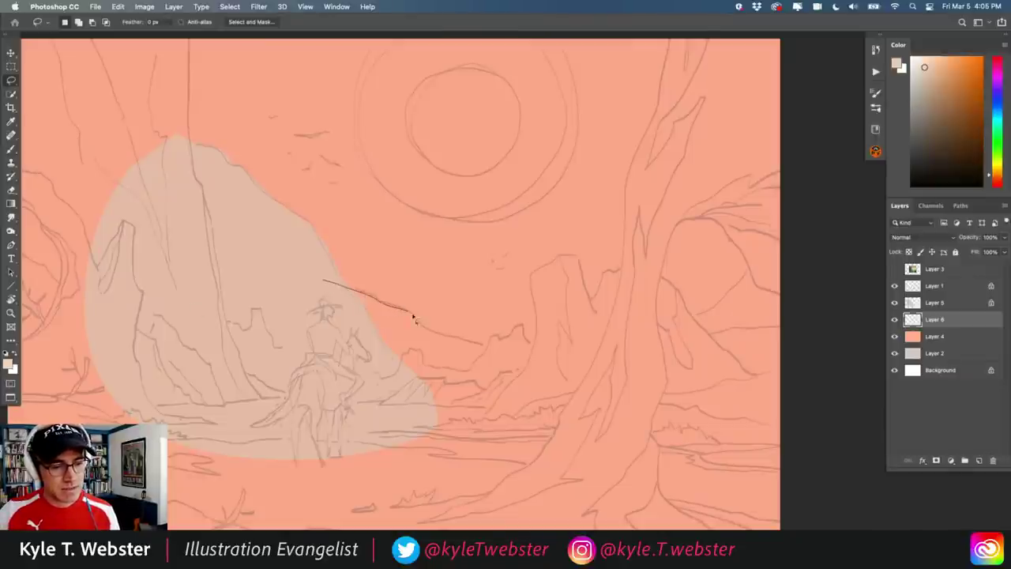
pyautogui.moveTo(459, 339)
pyautogui.mouseDown()
pyautogui.moveTo(565, 347)
pyautogui.moveTo(661, 327)
pyautogui.moveTo(790, 246)
pyautogui.moveTo(816, 333)
pyautogui.moveTo(800, 445)
pyautogui.moveTo(500, 463)
pyautogui.moveTo(279, 409)
pyautogui.moveTo(241, 297)
pyautogui.mouseUp()
pyautogui.hotkey('alt', 'BackSpace')
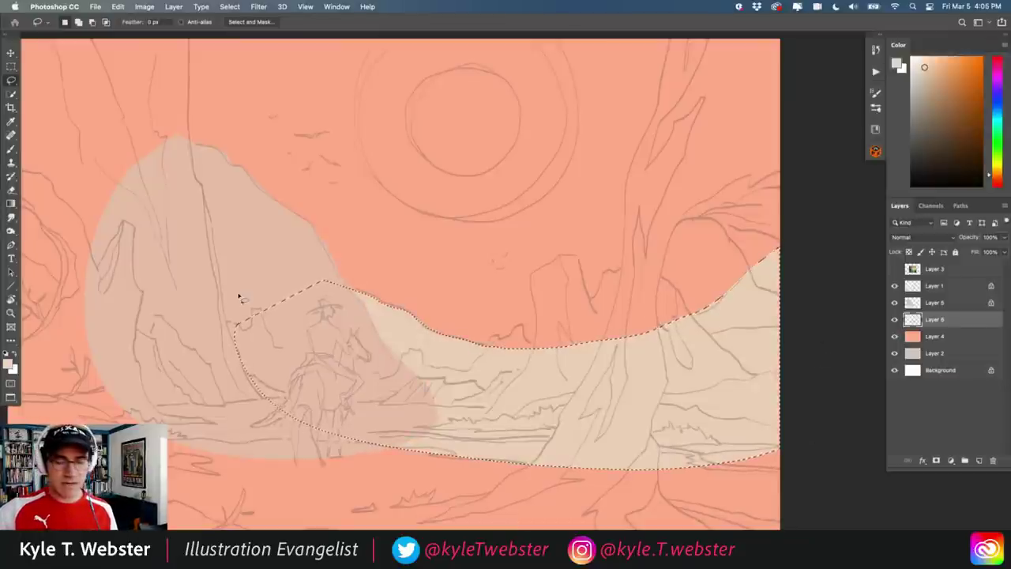
pyautogui.press('super+d')
pyautogui.press('super+minus')
pyautogui.scroll(-1, 198, 379)
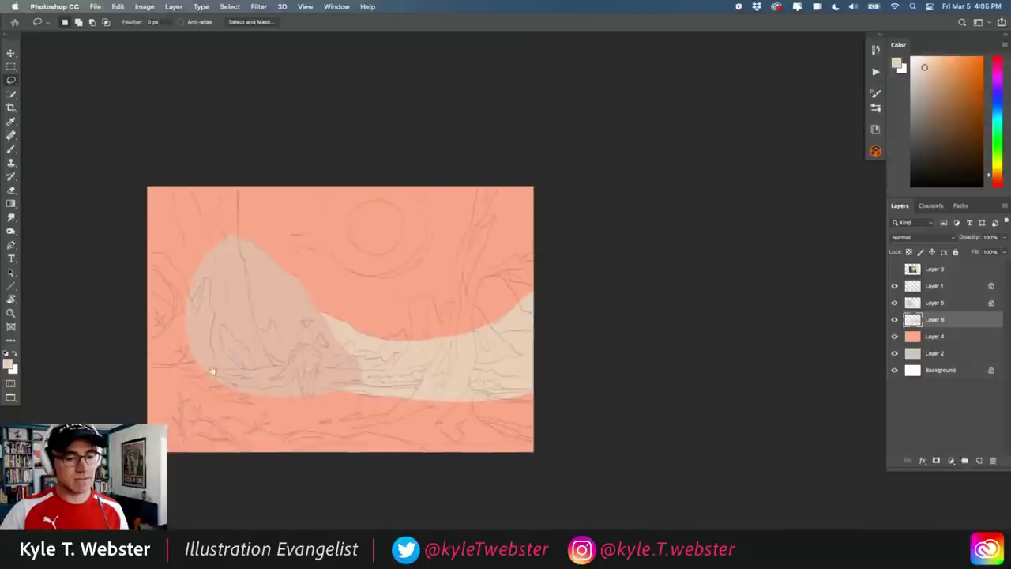
pyautogui.press('super+plus')
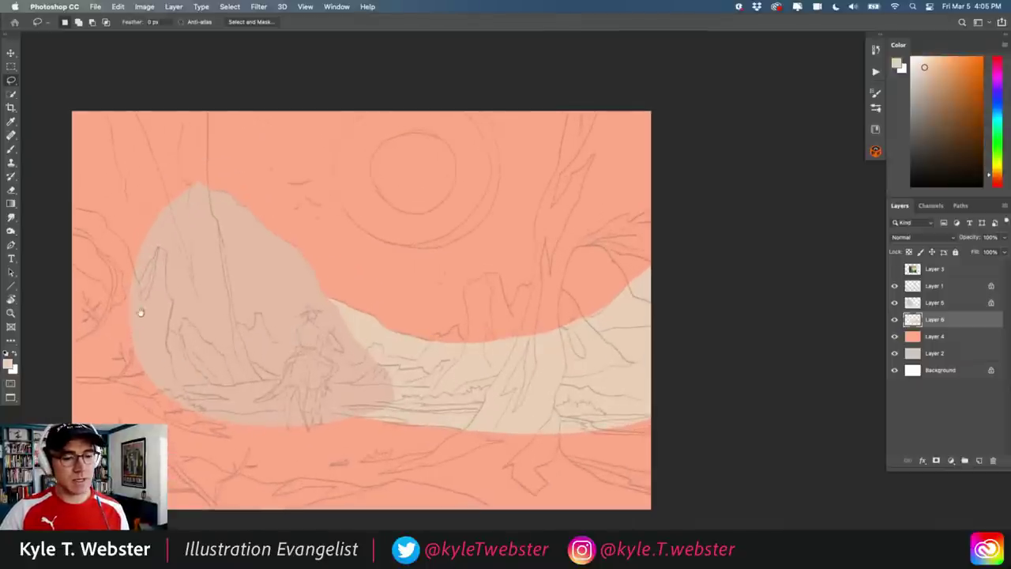
pyautogui.hscroll(-2, 286, 375)
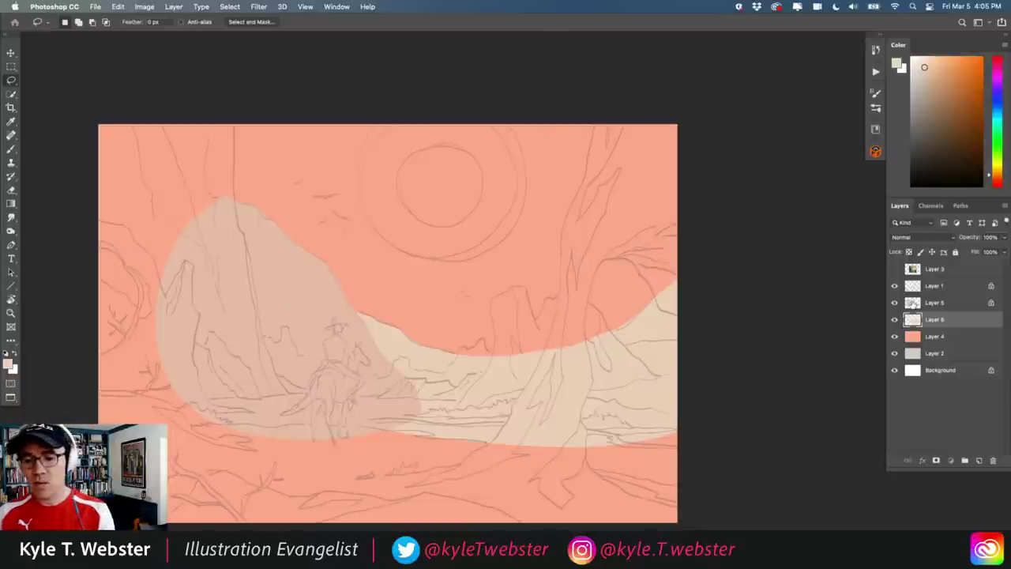
# On the mountain layer, lasso a jagged shadow from the peak down behind the rider, fill it with a darker greyish tan, and deselect
pyautogui.click(917, 303)
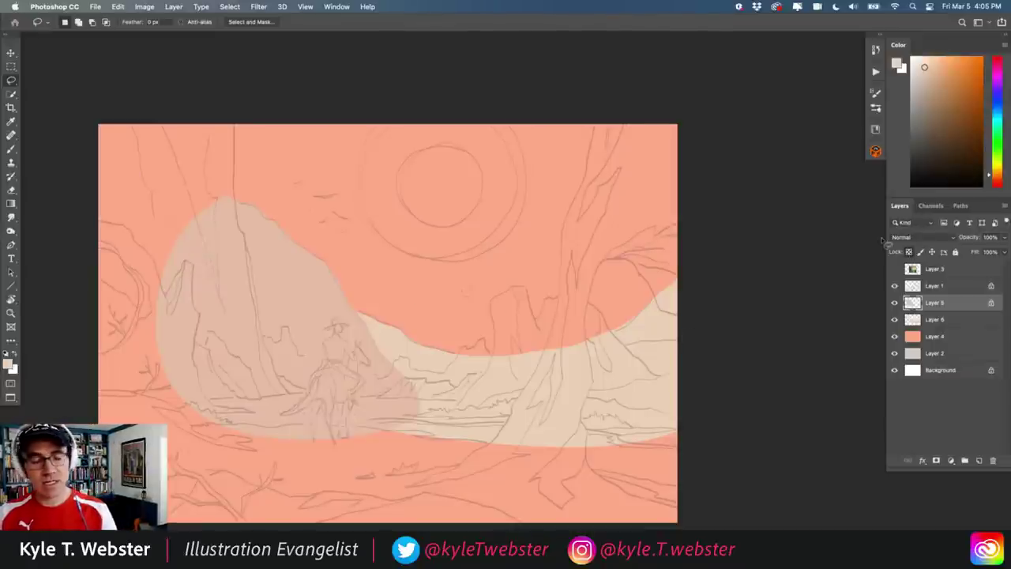
pyautogui.scroll(2, 291, 341)
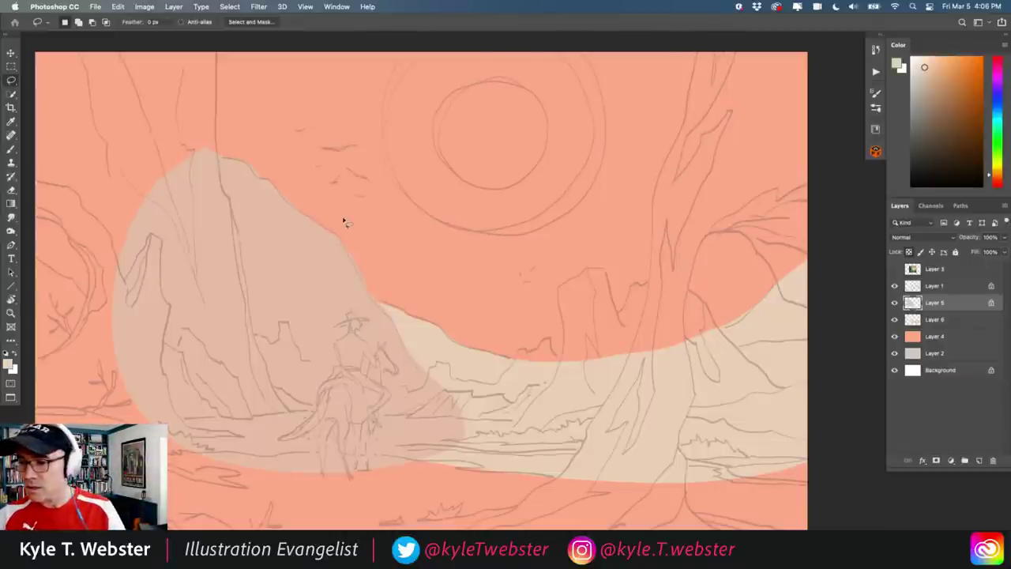
pyautogui.press('i')
pyautogui.click(298, 266)
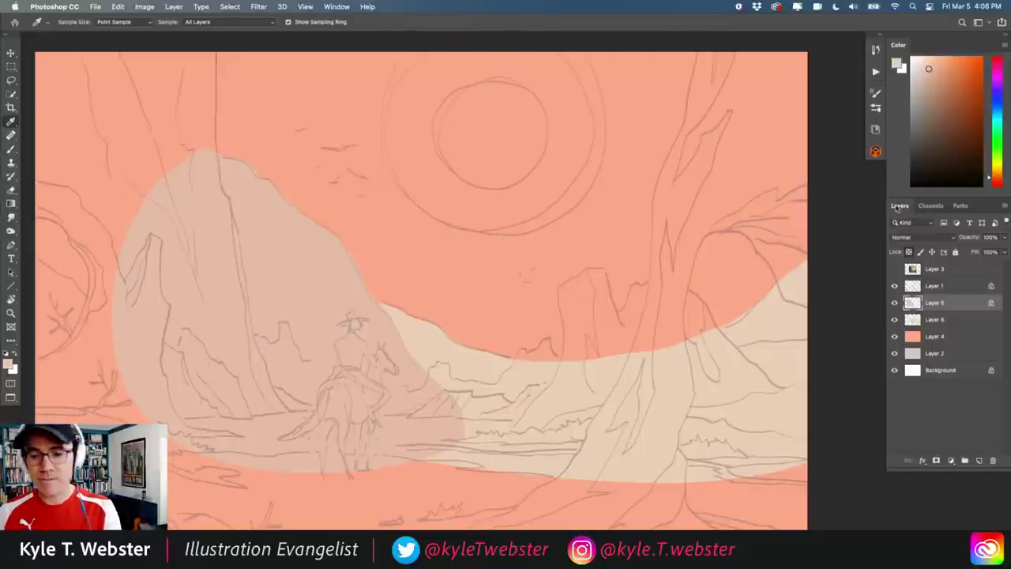
pyautogui.moveTo(989, 179); pyautogui.dragTo(989, 175)
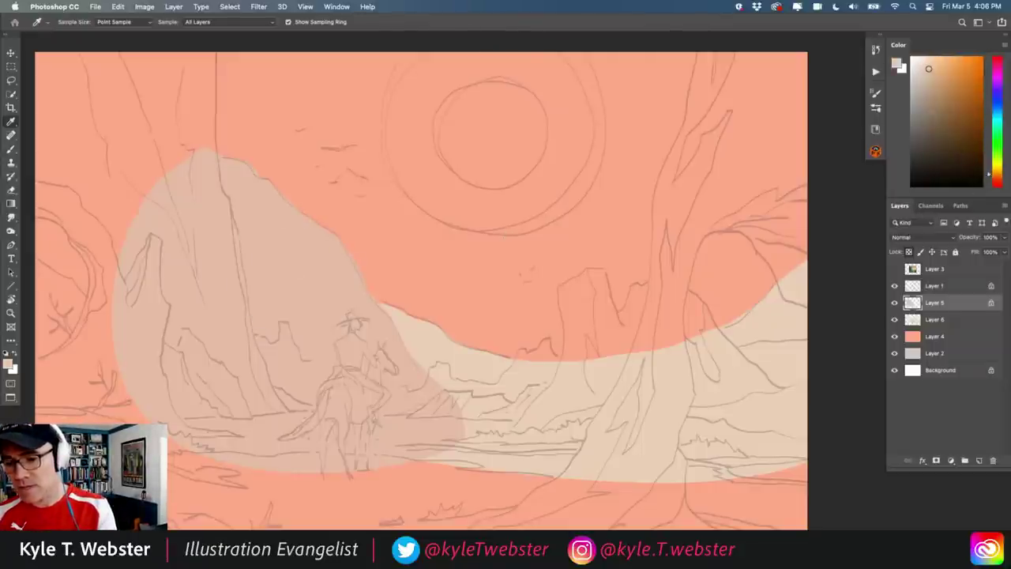
pyautogui.moveTo(928, 71); pyautogui.dragTo(929, 76)
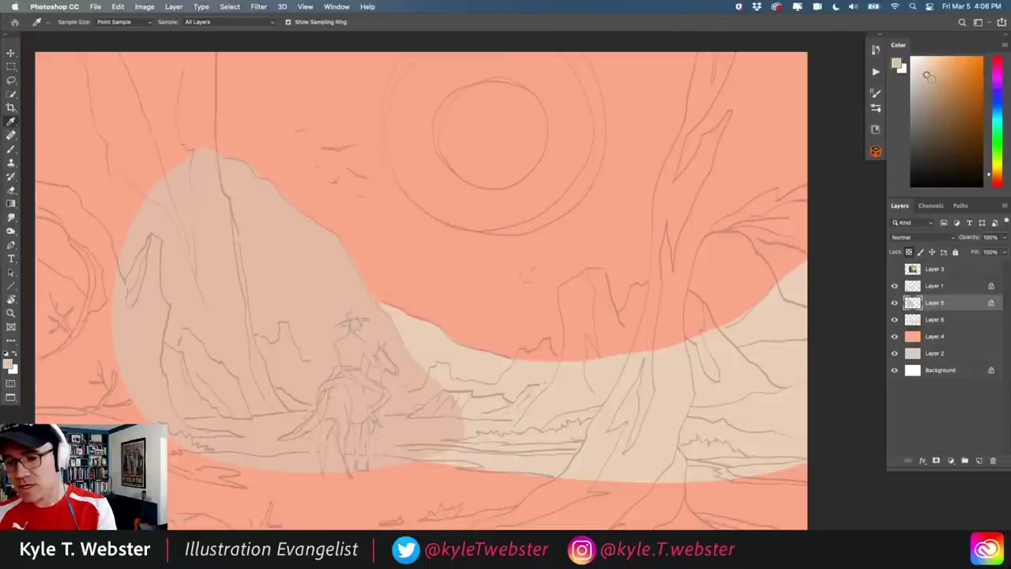
pyautogui.press('l')
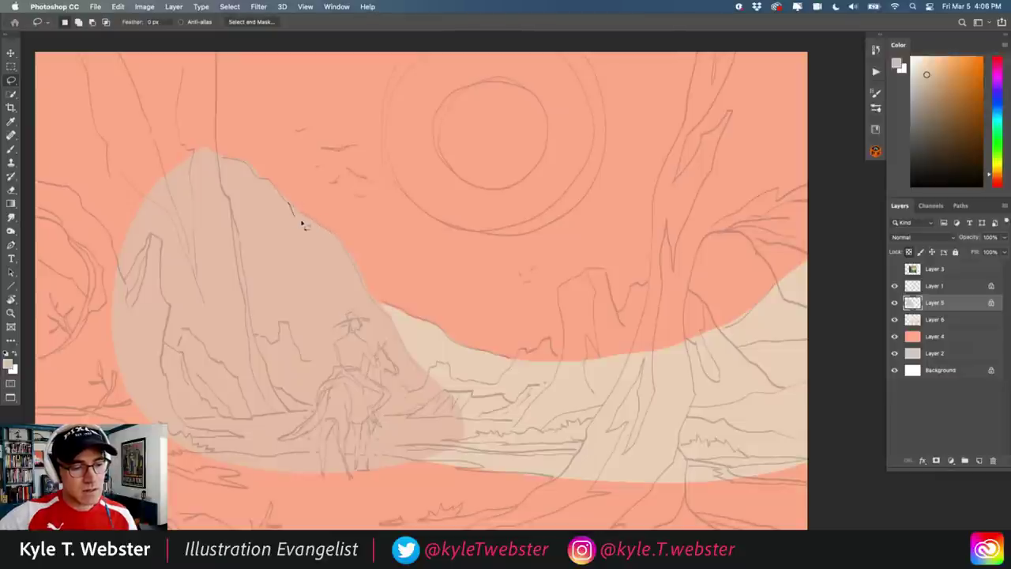
pyautogui.moveTo(302, 225)
pyautogui.mouseDown()
pyautogui.moveTo(336, 263)
pyautogui.moveTo(308, 252)
pyautogui.moveTo(346, 293)
pyautogui.moveTo(330, 320)
pyautogui.moveTo(380, 376)
pyautogui.moveTo(409, 435)
pyautogui.moveTo(390, 450)
pyautogui.moveTo(305, 451)
pyautogui.moveTo(258, 403)
pyautogui.moveTo(265, 356)
pyautogui.moveTo(281, 341)
pyautogui.moveTo(300, 343)
pyautogui.moveTo(235, 333)
pyautogui.moveTo(236, 253)
pyautogui.moveTo(212, 158)
pyautogui.moveTo(233, 168)
pyautogui.moveTo(303, 292)
pyautogui.moveTo(281, 204)
pyautogui.mouseUp()
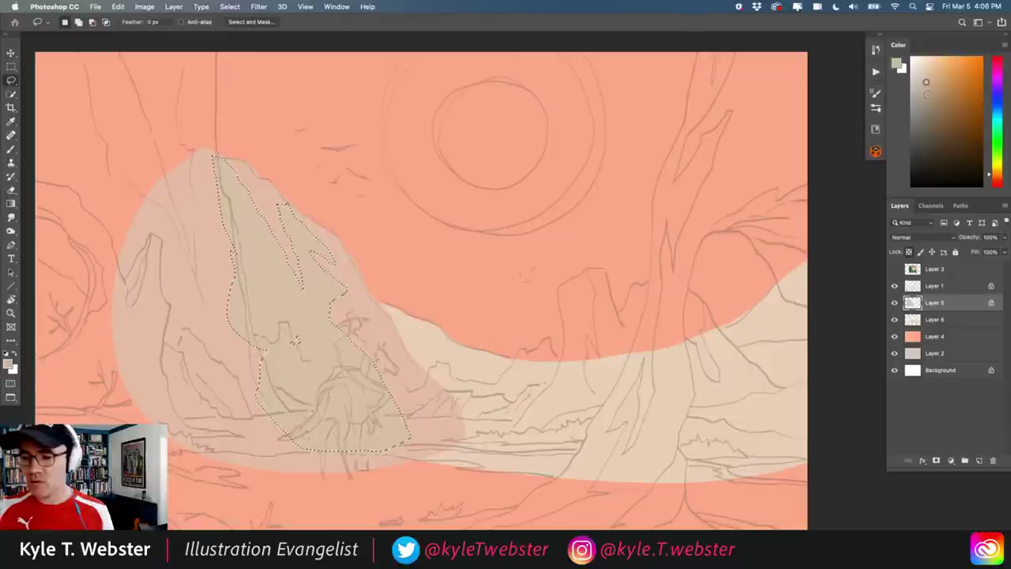
pyautogui.hotkey('alt', 'BackSpace')
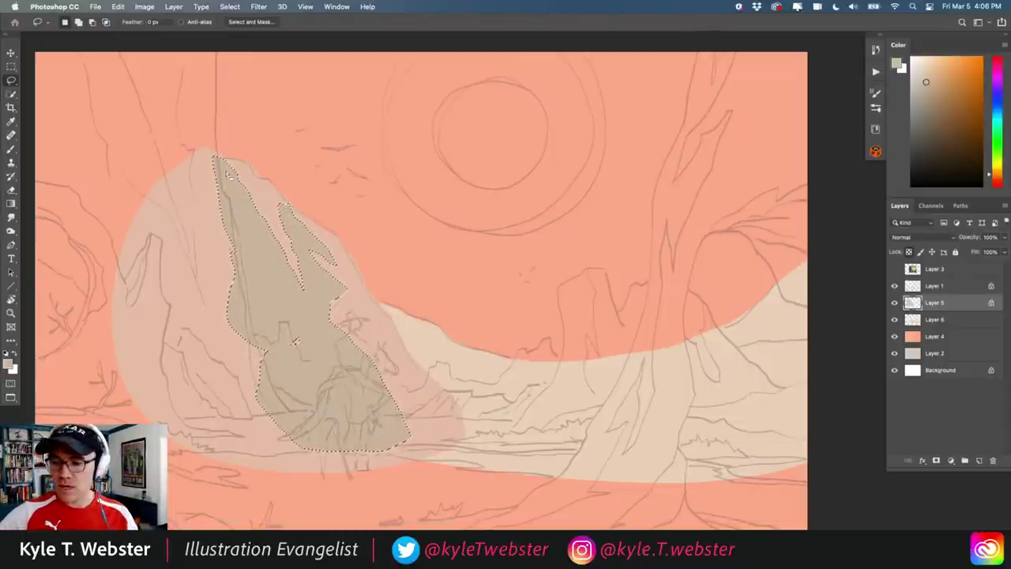
pyautogui.press('super+d')
# Extend the mountain's shadow with lassoed greyish-tan fills at the peak, along the upper ridge and down the slope behind the rider, deselecting at the end
pyautogui.scroll(2, 245, 230)
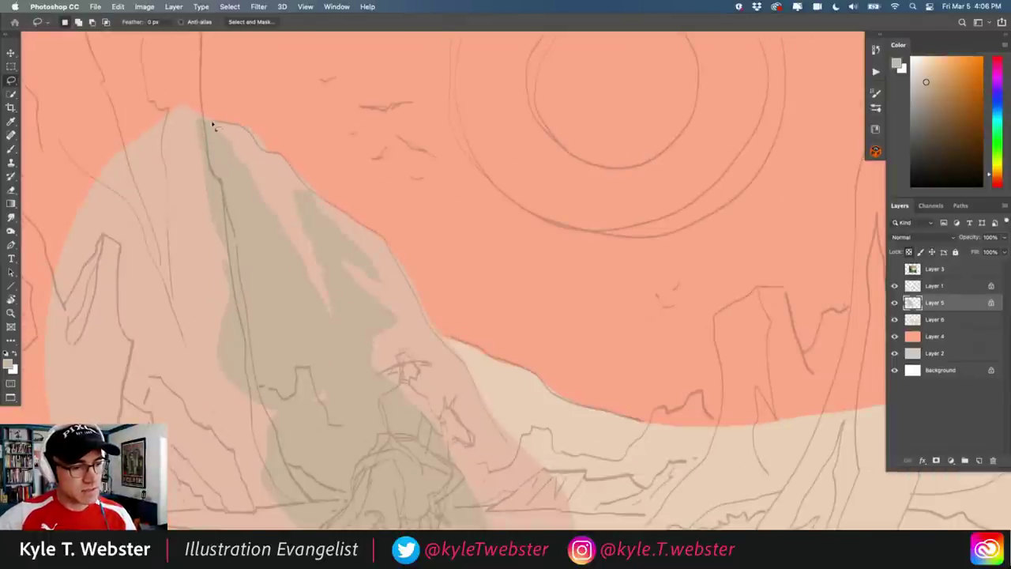
pyautogui.moveTo(211, 124)
pyautogui.mouseDown()
pyautogui.moveTo(248, 161)
pyautogui.moveTo(282, 237)
pyautogui.moveTo(172, 103)
pyautogui.mouseUp()
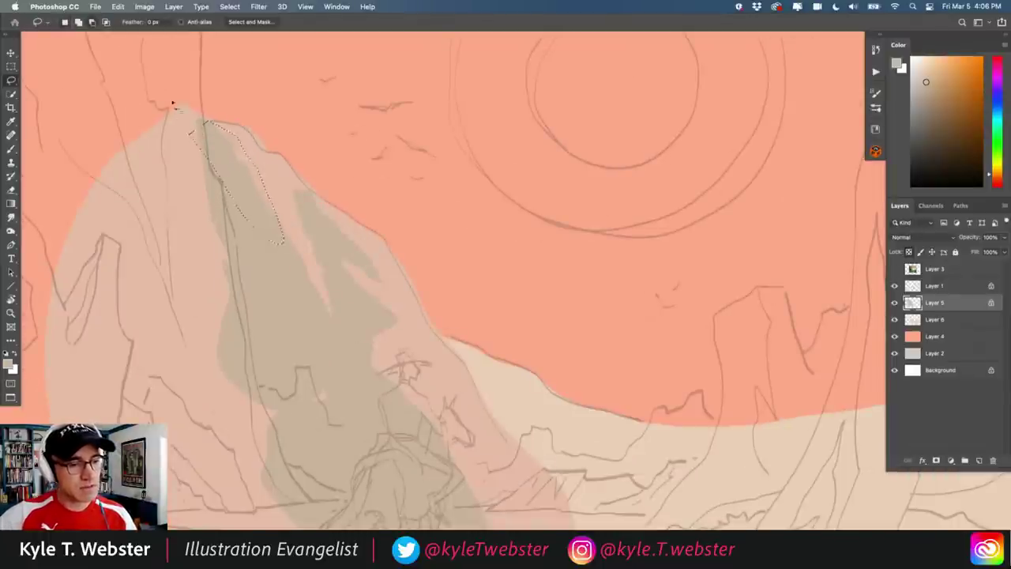
pyautogui.hotkey('alt', 'BackSpace')
pyautogui.press('super+d')
pyautogui.moveTo(255, 139)
pyautogui.mouseDown()
pyautogui.moveTo(310, 235)
pyautogui.moveTo(256, 140)
pyautogui.mouseUp()
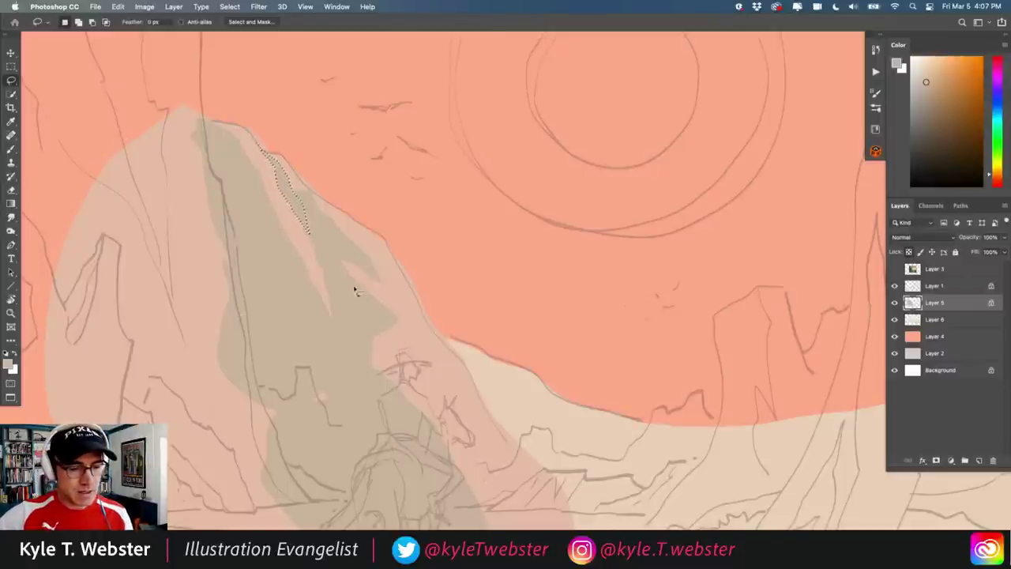
pyautogui.moveTo(354, 286)
pyautogui.mouseDown()
pyautogui.moveTo(388, 303)
pyautogui.moveTo(455, 368)
pyautogui.moveTo(487, 425)
pyautogui.moveTo(559, 482)
pyautogui.moveTo(523, 522)
pyautogui.moveTo(348, 387)
pyautogui.moveTo(352, 289)
pyautogui.mouseUp()
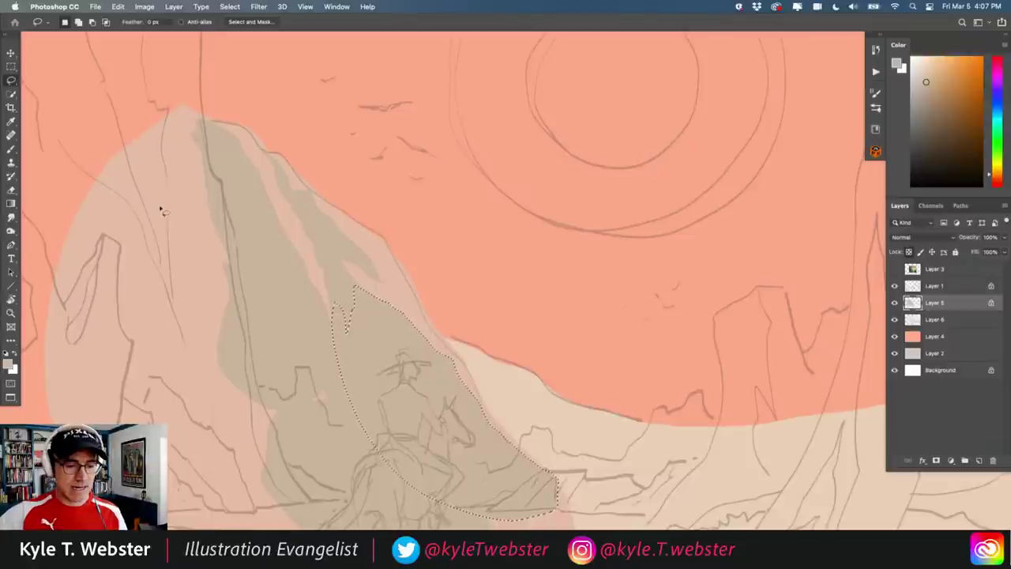
pyautogui.press('super+d')
# Examine the shaded mountain and pale hills with the sketch layer temporarily hidden, and show the sketch again
pyautogui.press('super+minus')
pyautogui.press('super+minus')
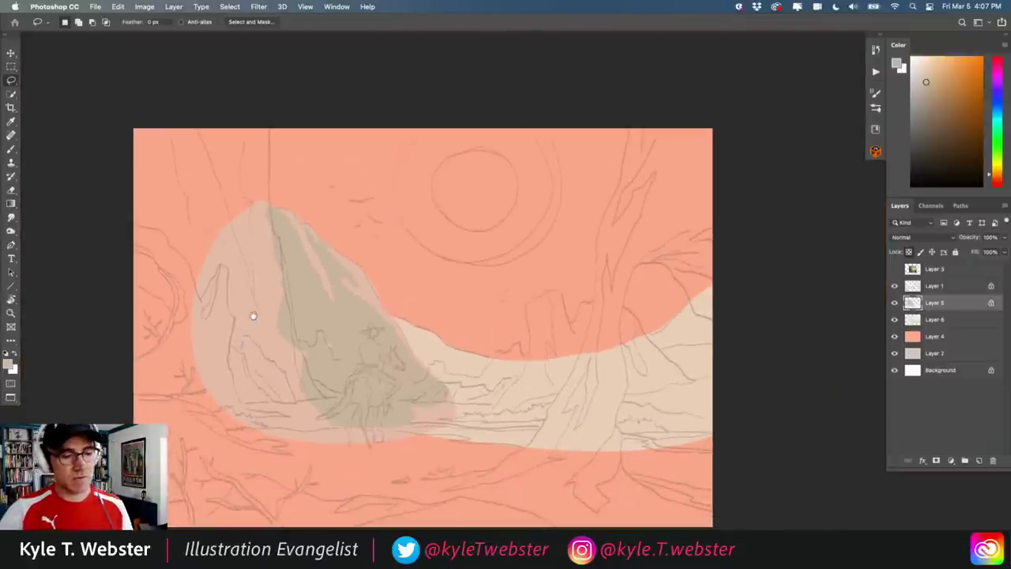
pyautogui.hscroll(4, 300, 335)
pyautogui.scroll(-2, 300, 335)
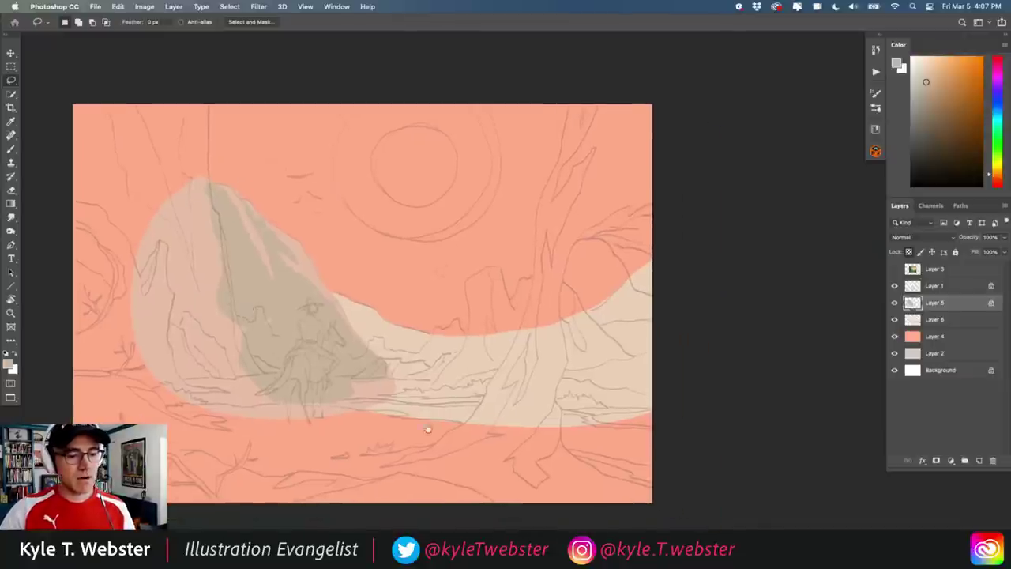
pyautogui.click(895, 285)
pyautogui.scroll(1, 237, 316)
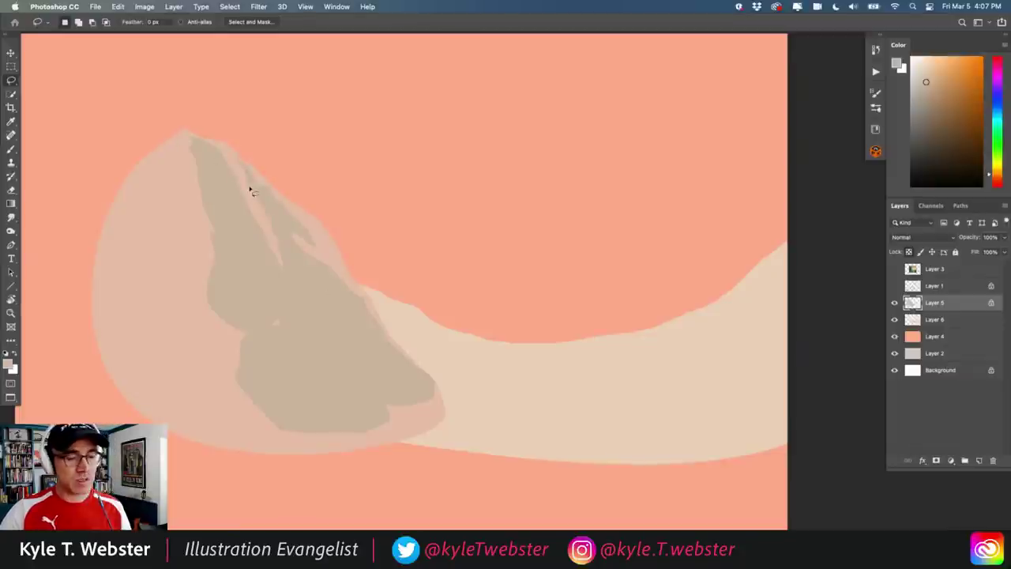
pyautogui.click(895, 286)
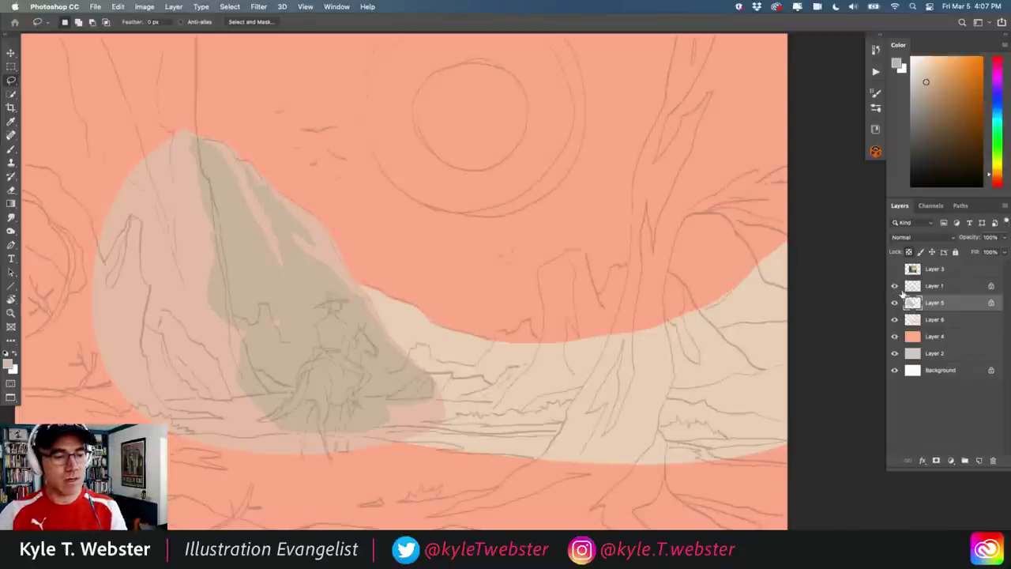
pyautogui.scroll(2, 264, 338)
pyautogui.moveTo(279, 295); pyautogui.dragTo(277, 298)
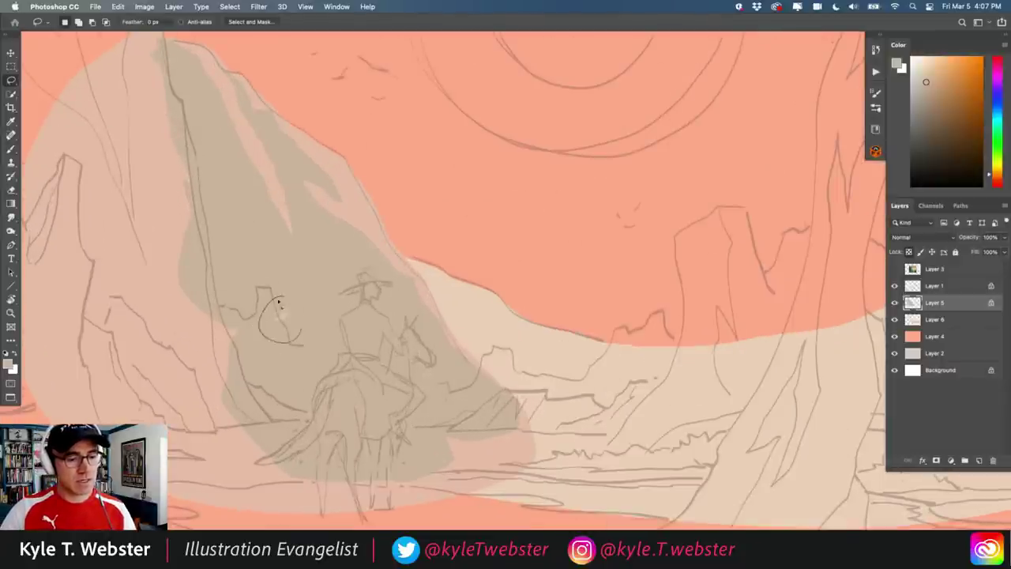
pyautogui.click(247, 282)
pyautogui.scroll(-3, 229, 280)
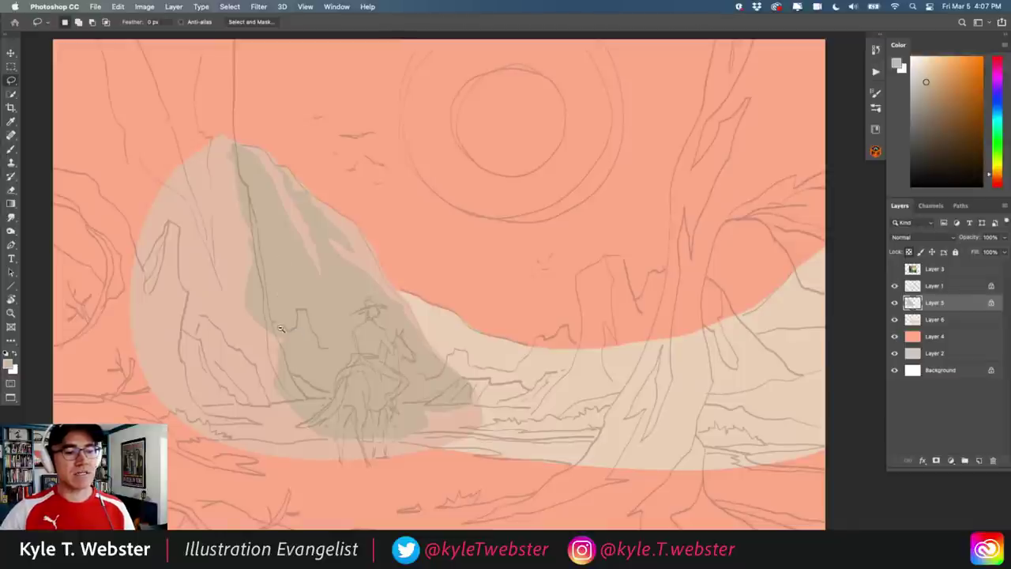
pyautogui.scroll(-2, 279, 328)
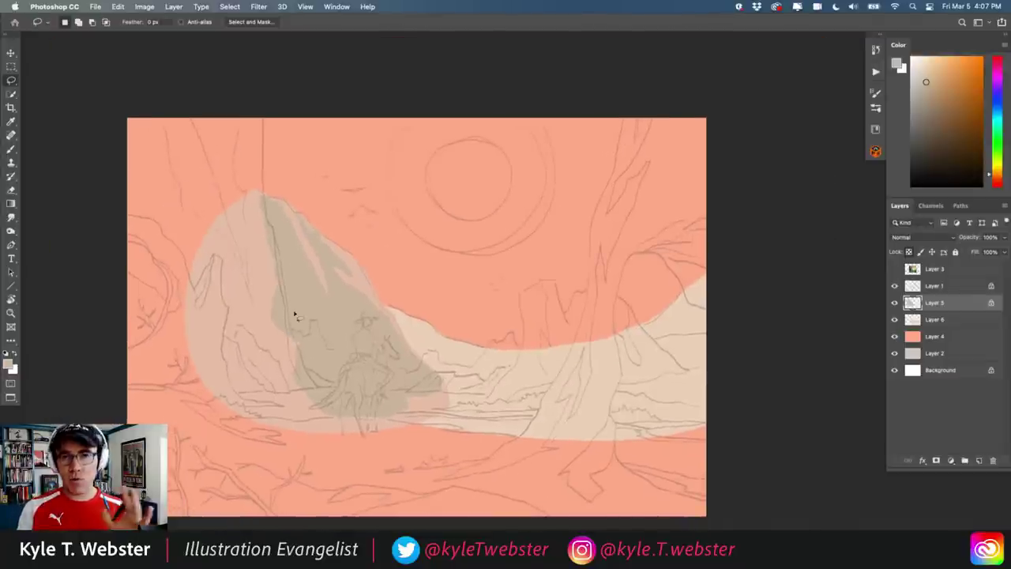
pyautogui.press('b')
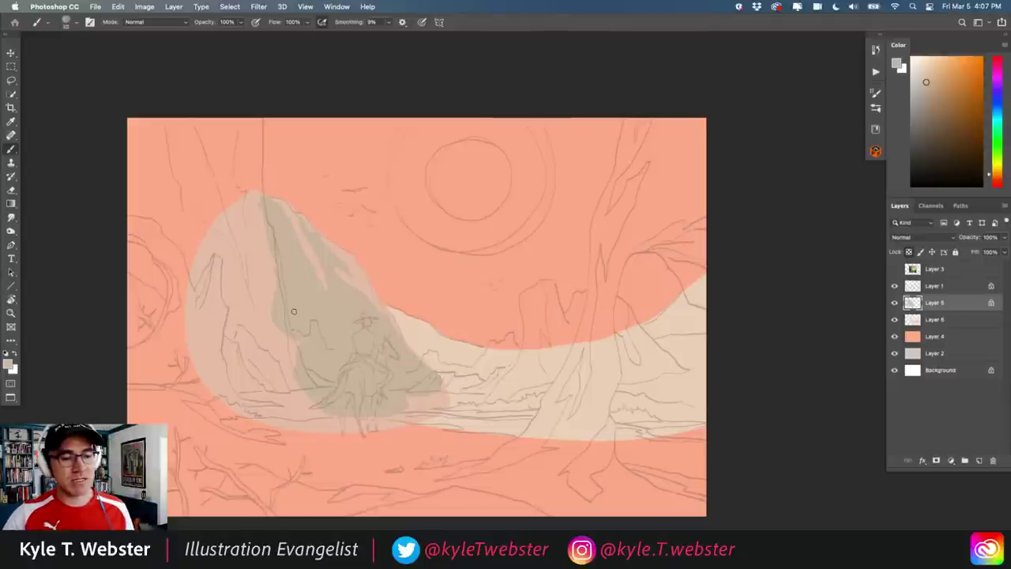
pyautogui.scroll(-1, 319, 335)
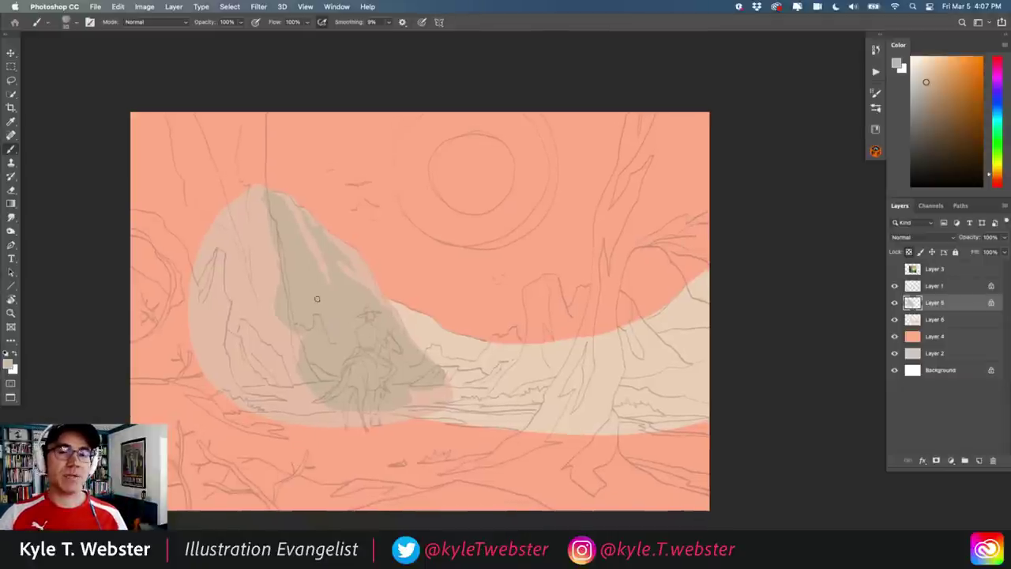
pyautogui.hscroll(-5, 323, 362)
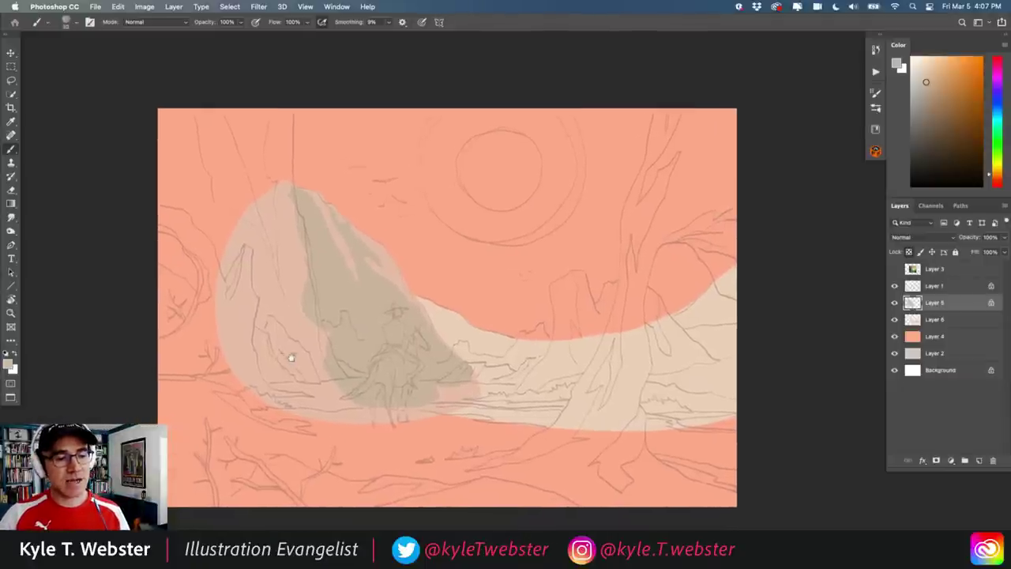
pyautogui.press('l')
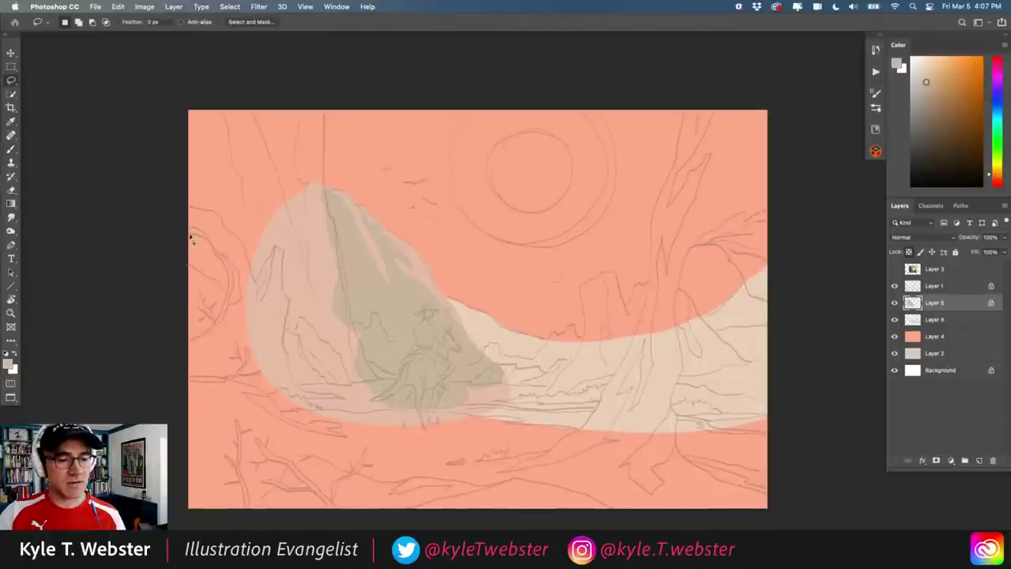
# Pick an orange-brown (#d3a07b) based on the mountain's light tone and add a new layer directly beneath the sketch layer
pyautogui.press('b')
pyautogui.scroll(2, 318, 224)
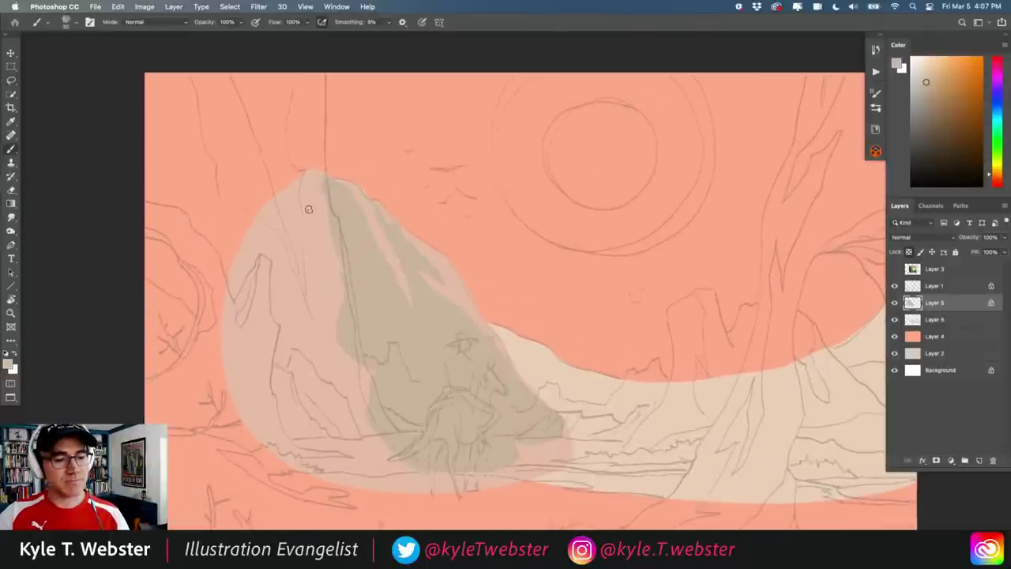
pyautogui.keyDown('alt'); pyautogui.click(368, 201); pyautogui.keyUp('alt')
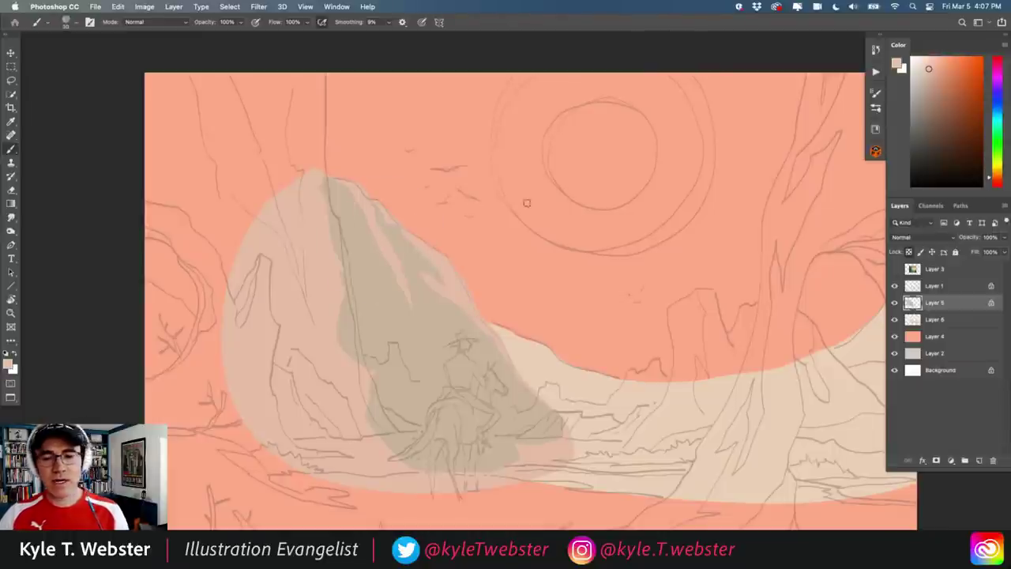
pyautogui.click(940, 75)
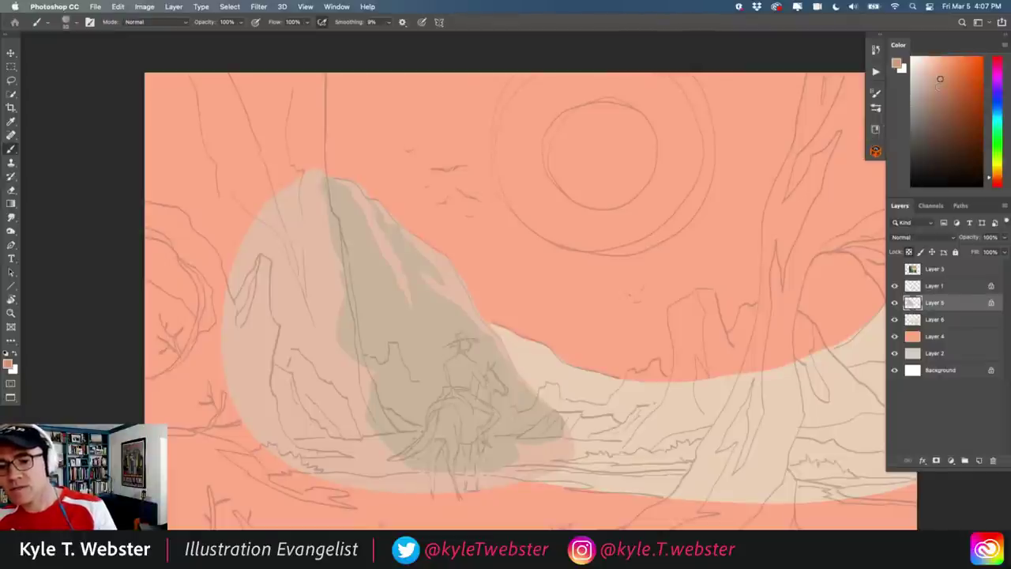
pyautogui.press('l')
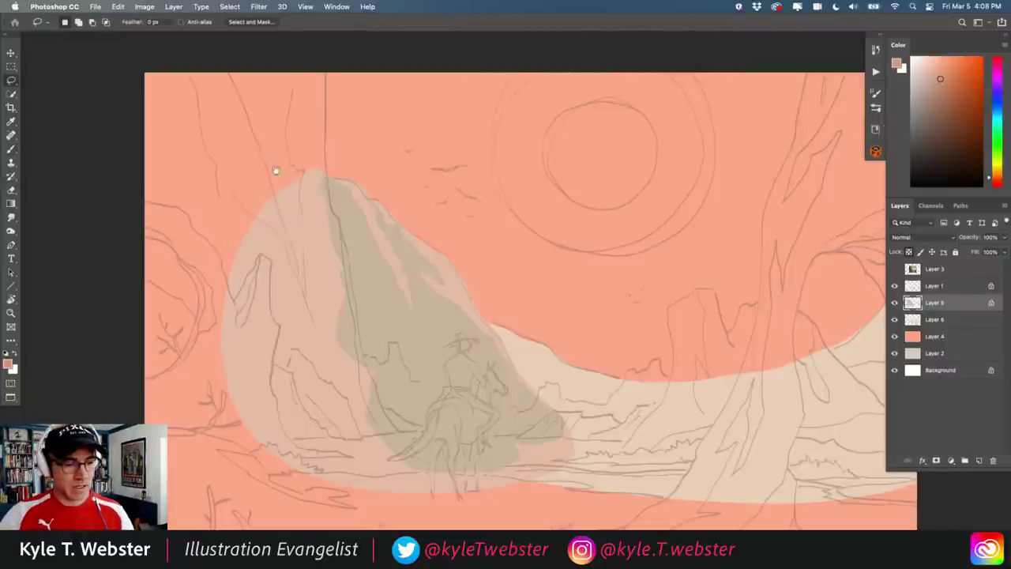
pyautogui.moveTo(262, 186); pyautogui.dragTo(270, 203)
pyautogui.press('super+minus')
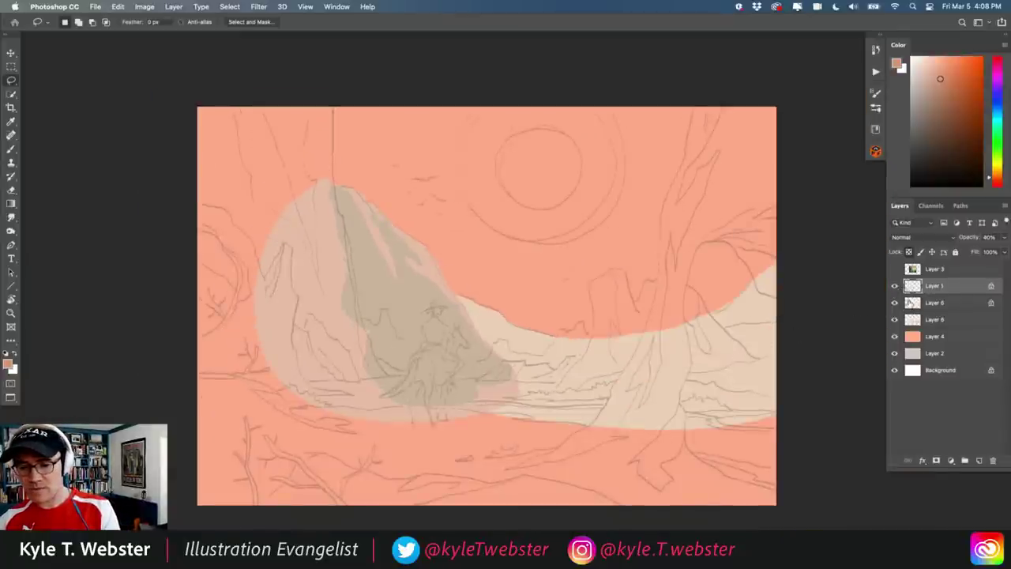
pyautogui.click(979, 460)
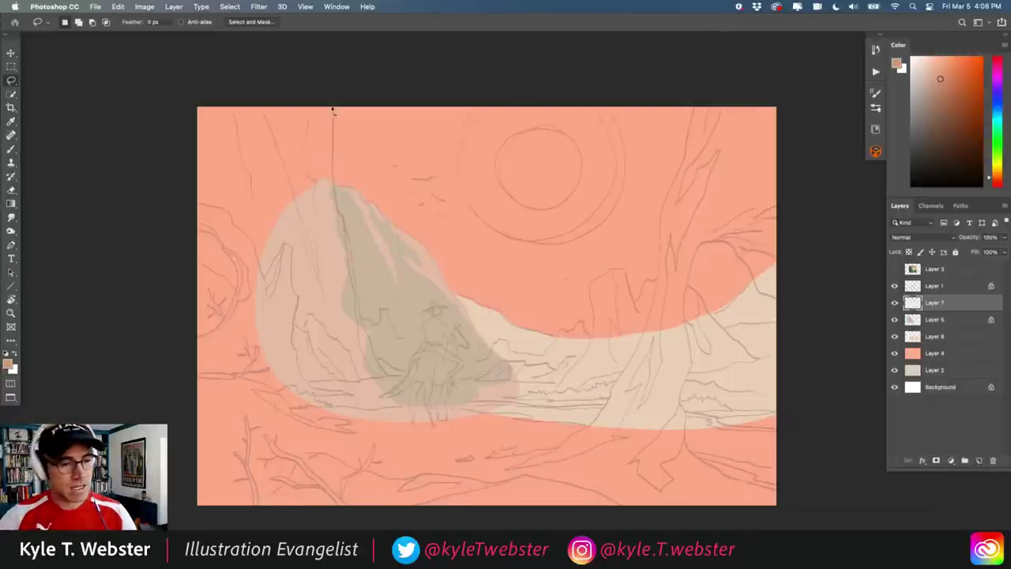
# Lasso the large foreground cliff from the canvas's upper edge down to its pointed base, fill it with the orange-brown and deselect
pyautogui.moveTo(335, 104)
pyautogui.mouseDown()
pyautogui.moveTo(335, 195)
pyautogui.moveTo(348, 230)
pyautogui.mouseUp()
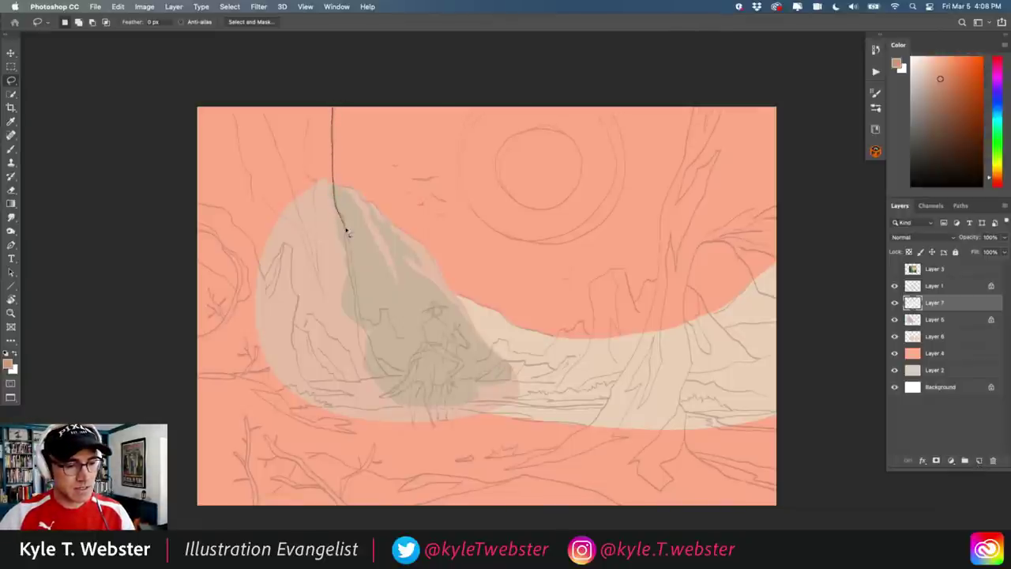
pyautogui.moveTo(356, 269); pyautogui.dragTo(361, 300)
pyautogui.moveTo(368, 334)
pyautogui.mouseDown()
pyautogui.moveTo(410, 379)
pyautogui.moveTo(247, 410)
pyautogui.moveTo(187, 382)
pyautogui.moveTo(177, 256)
pyautogui.moveTo(185, 86)
pyautogui.mouseUp()
pyautogui.hotkey('alt', 'BackSpace')
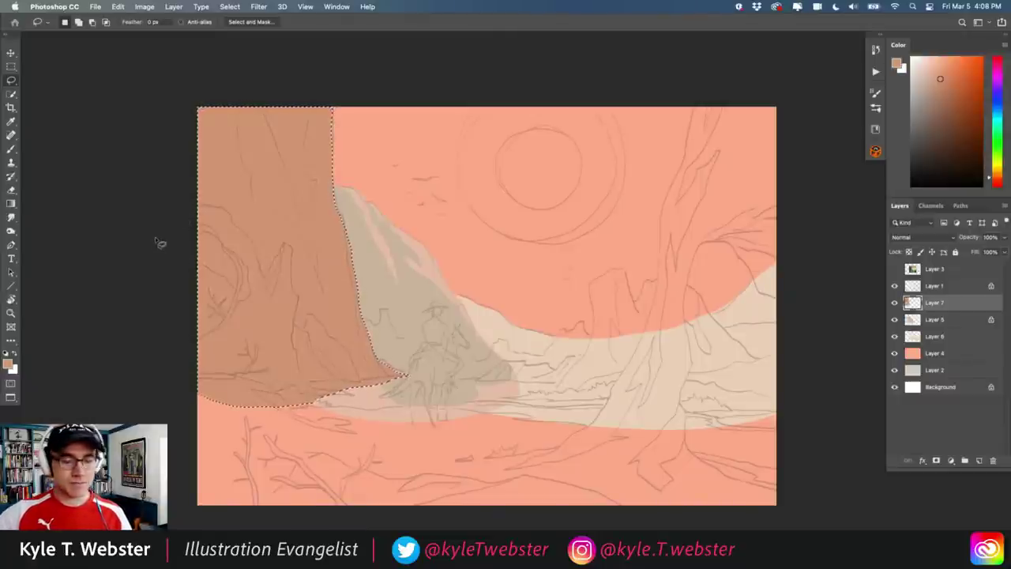
pyautogui.press('super+d')
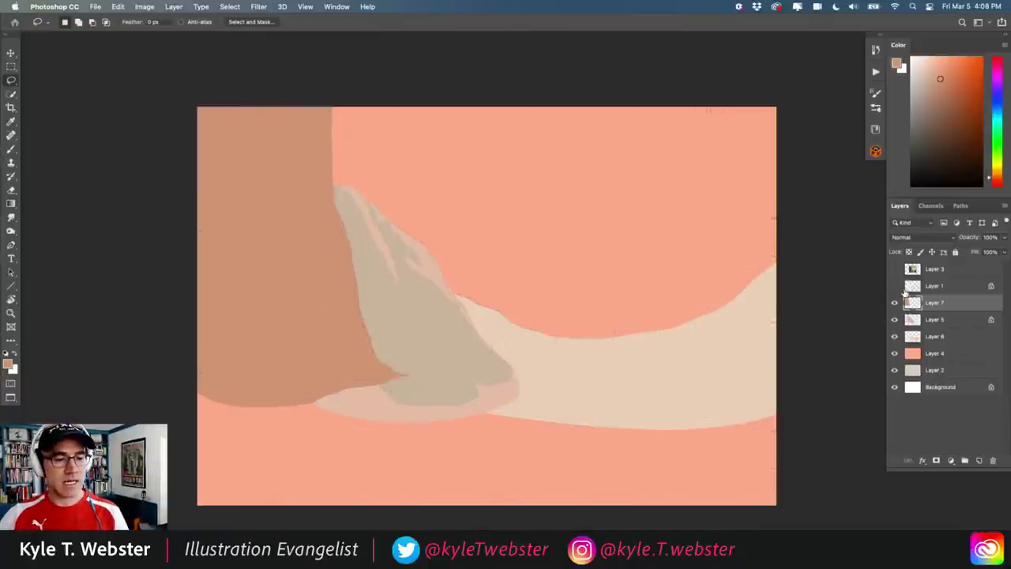
# With the sketch hidden, alternately sample the cliff and the mountain's shadow in the Color Picker to compare their brightness and saturation
pyautogui.scroll(2, 272, 371)
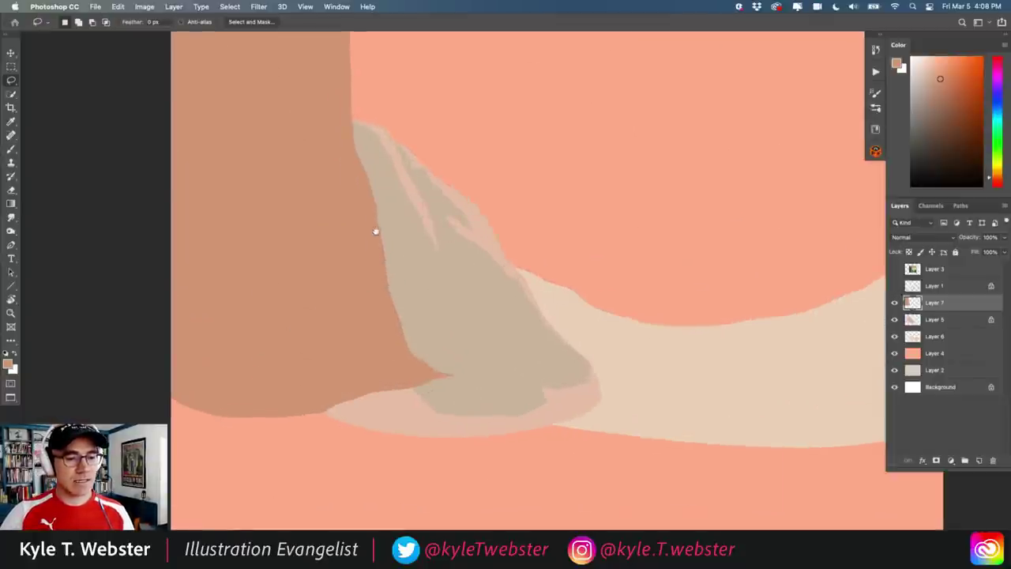
pyautogui.scroll(2, 373, 253)
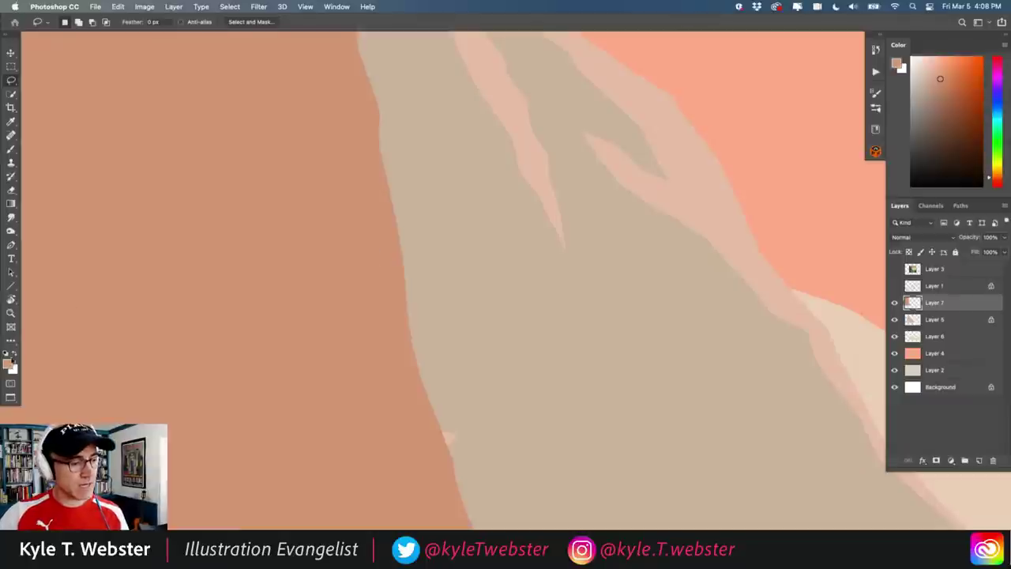
pyautogui.click(10, 361)
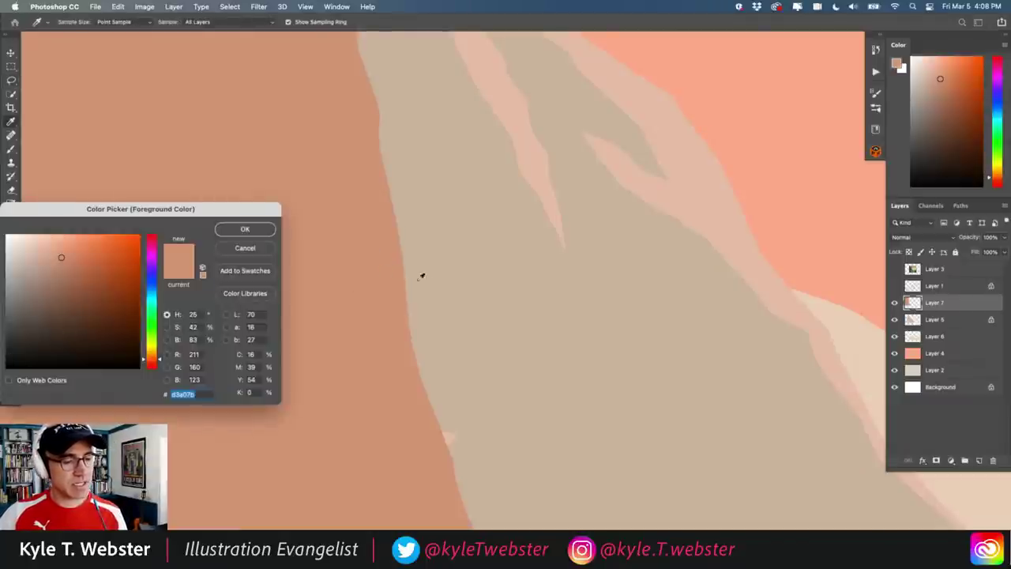
pyautogui.click(432, 282)
pyautogui.click(399, 286)
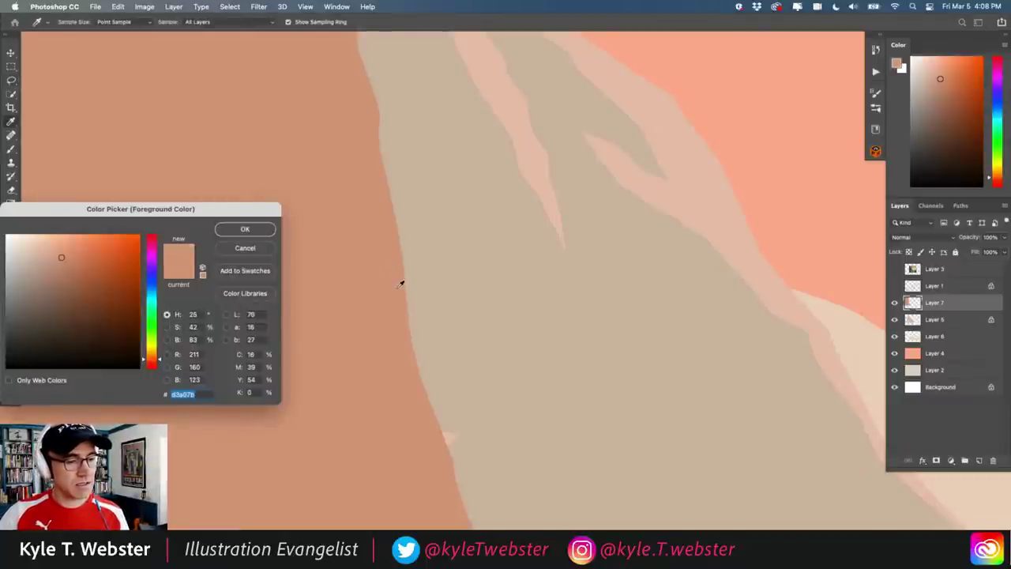
pyautogui.click(428, 289)
pyautogui.click(395, 285)
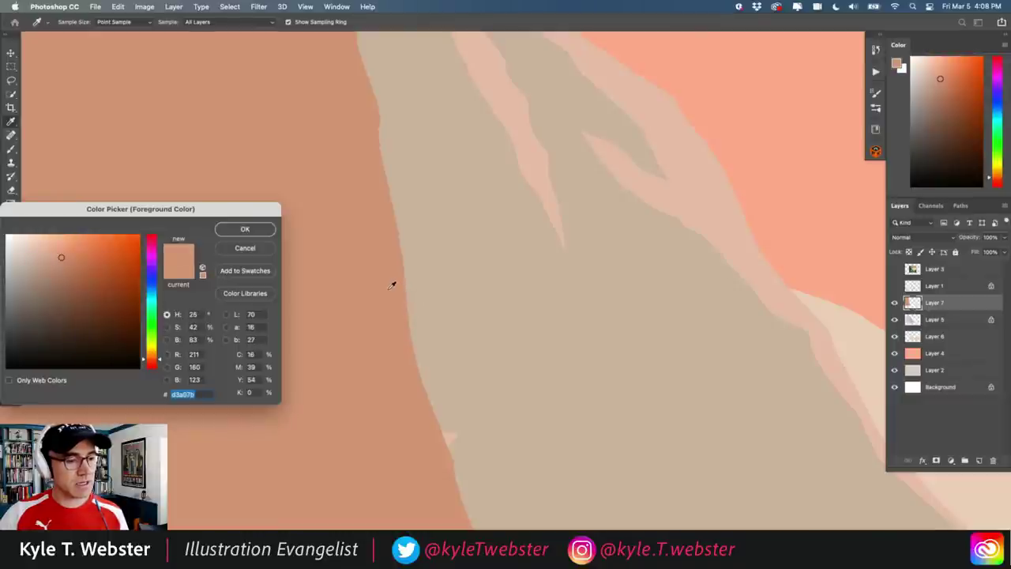
pyautogui.click(427, 290)
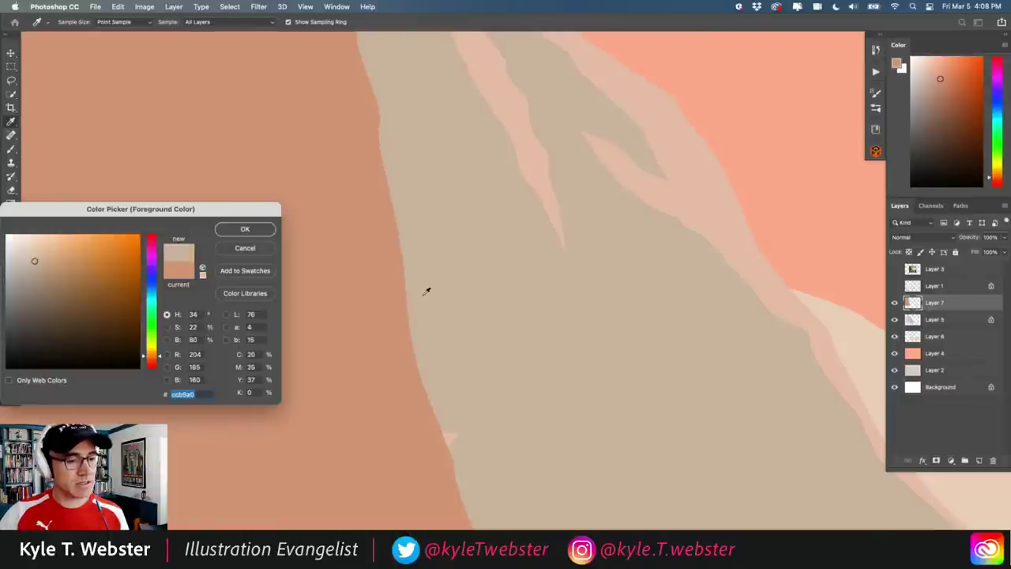
# Set the foreground colour to the darker brown #c09778 and refill the cliff with its layer's transparent pixels locked
pyautogui.click(387, 271)
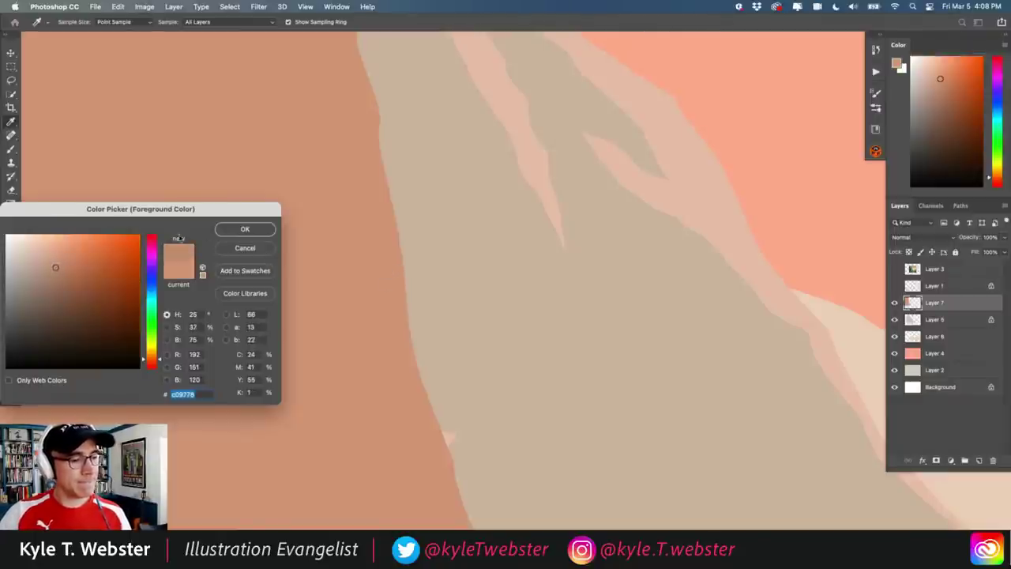
pyautogui.click(237, 230)
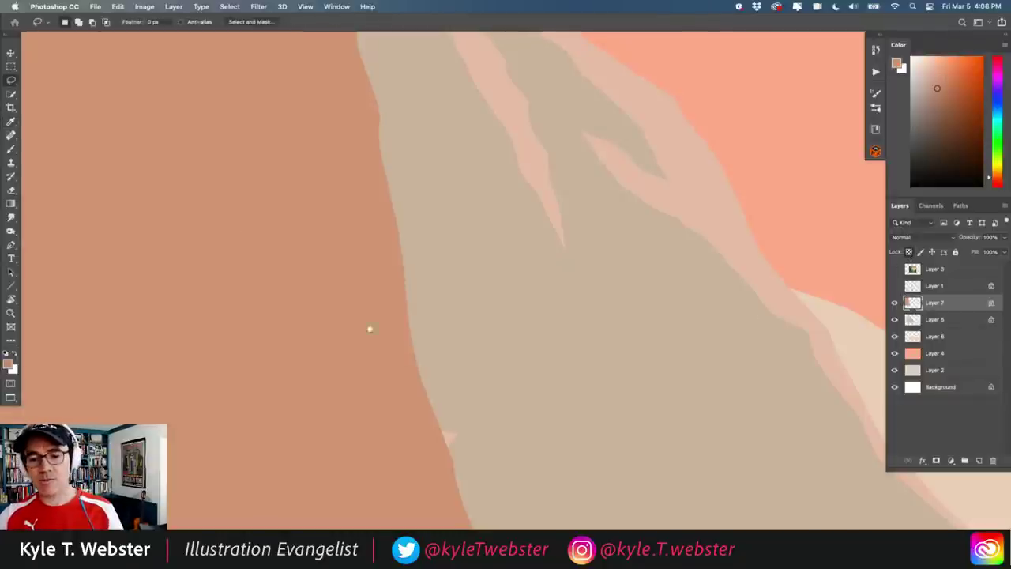
pyautogui.scroll(-6, 368, 329)
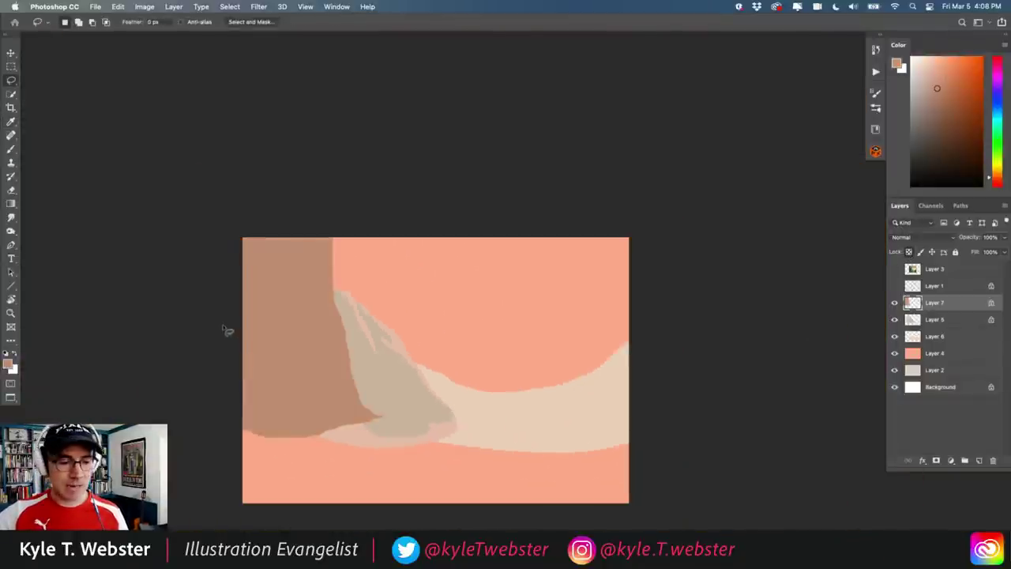
pyautogui.scroll(1, 310, 378)
pyautogui.scroll(3, 284, 365)
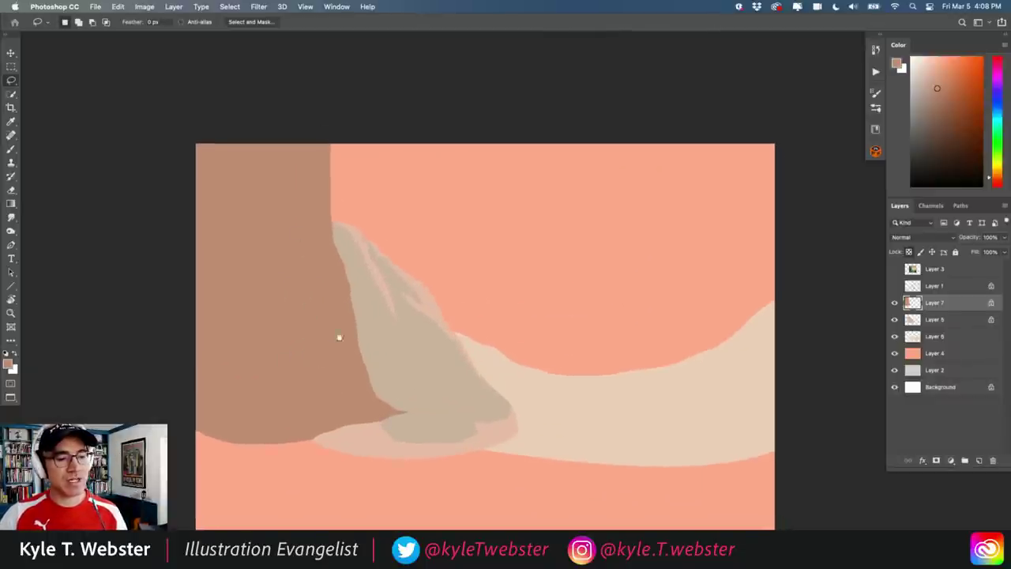
pyautogui.hscroll(1, 300, 343)
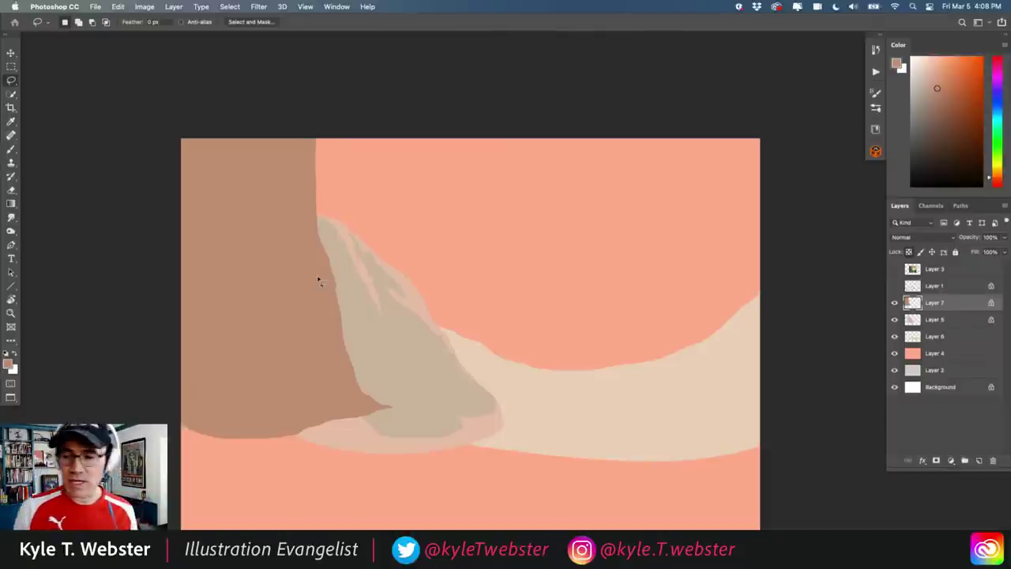
pyautogui.press('b')
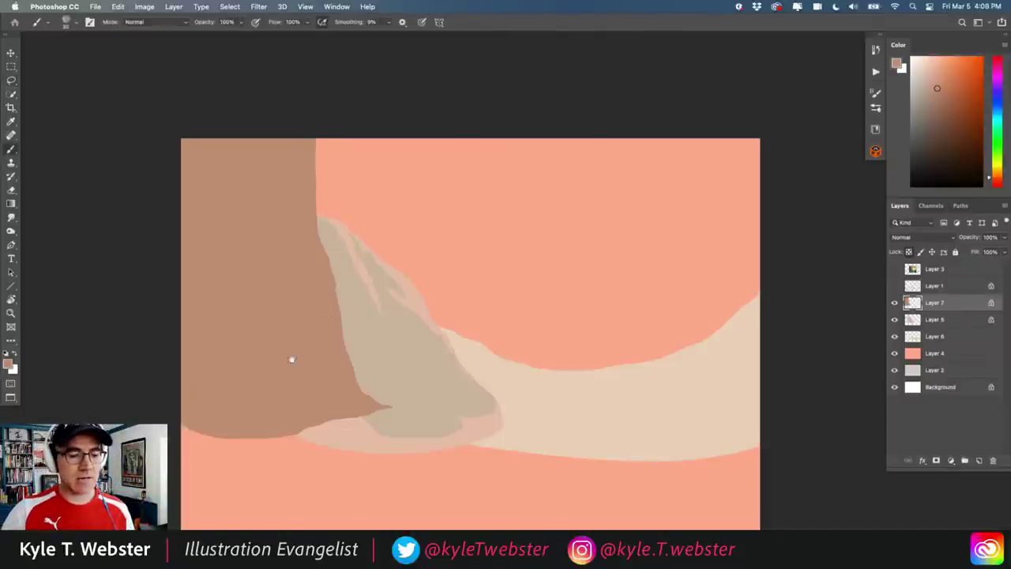
pyautogui.hscroll(2, 292, 360)
pyautogui.hscroll(1, 248, 366)
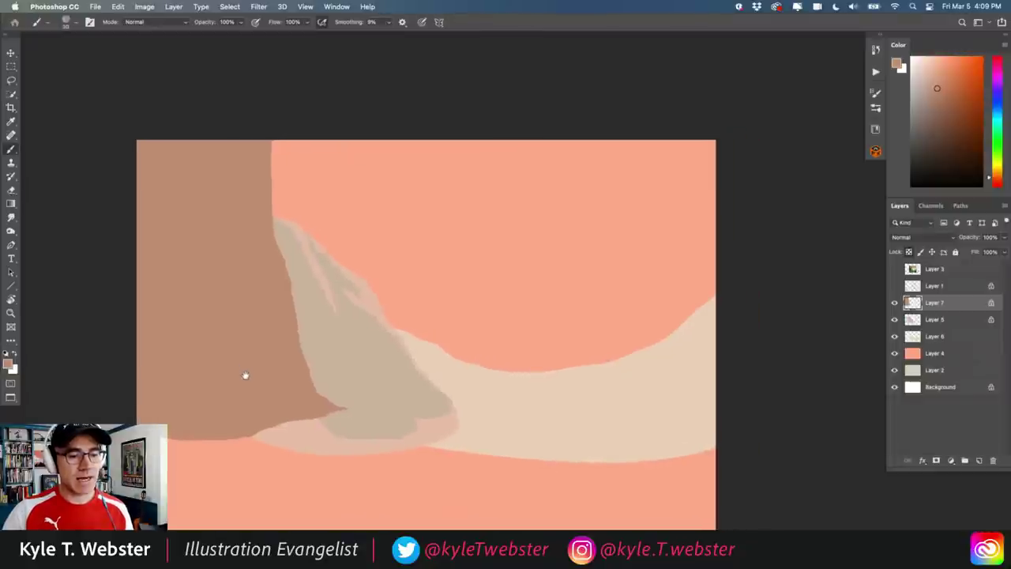
# Try filling the sky layer with a paler pink based on its sampled colour, and undo the fill
pyautogui.click(910, 356)
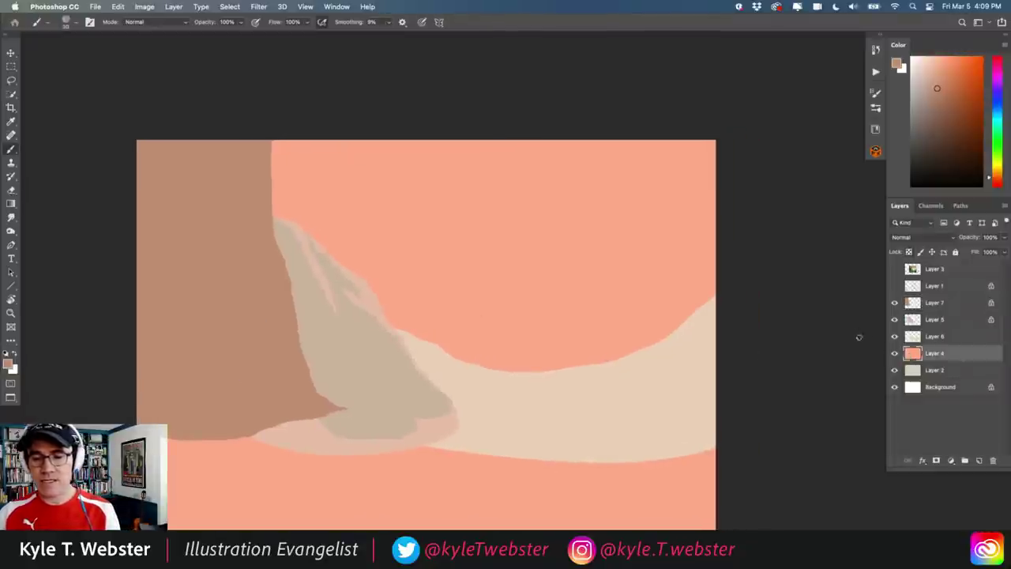
pyautogui.press('i')
pyautogui.click(559, 235)
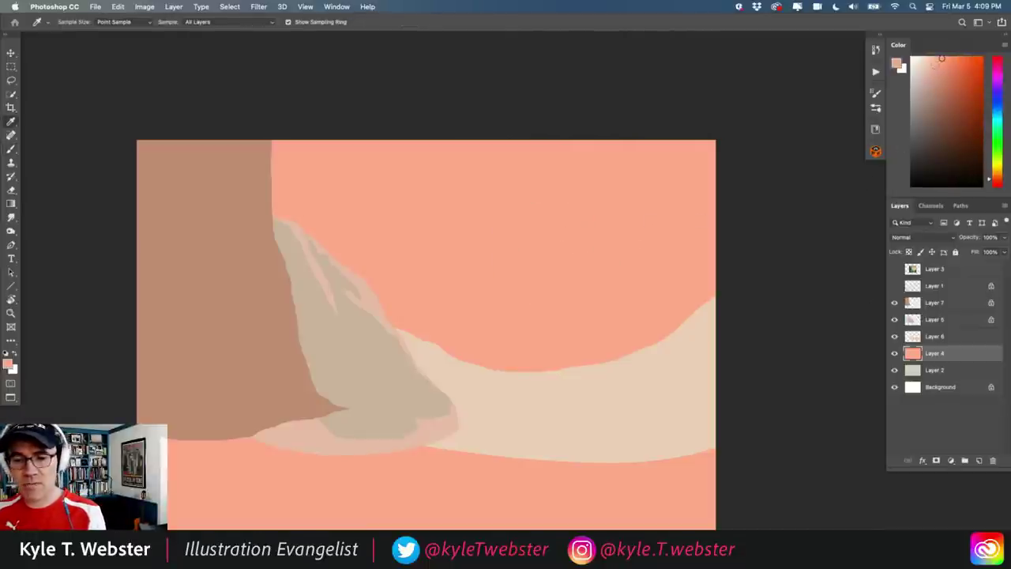
pyautogui.click(929, 74)
pyautogui.hotkey('alt', 'BackSpace')
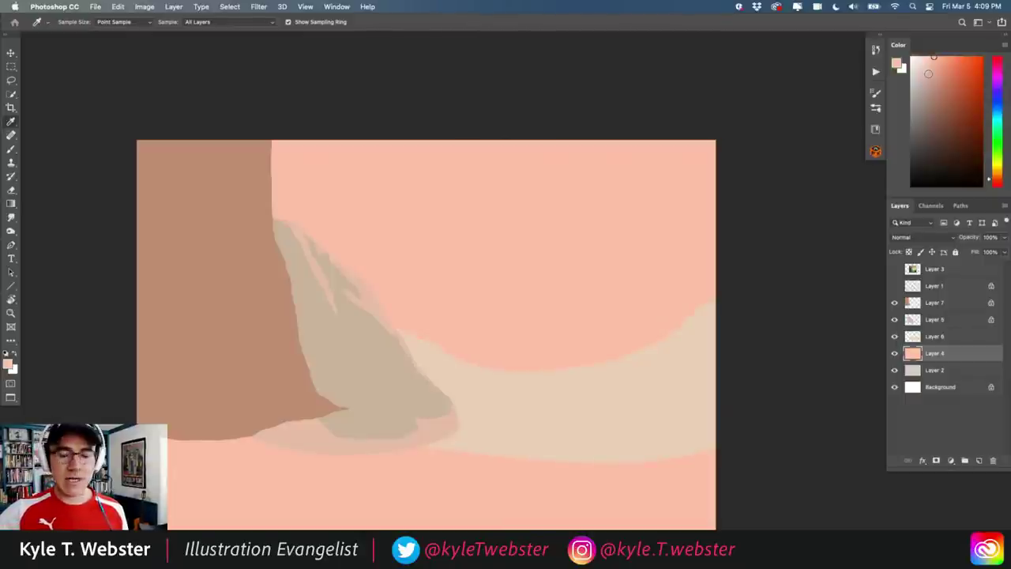
pyautogui.press('super+z')
# Select the cliff's layer and show the sketch layer again
pyautogui.press('b')
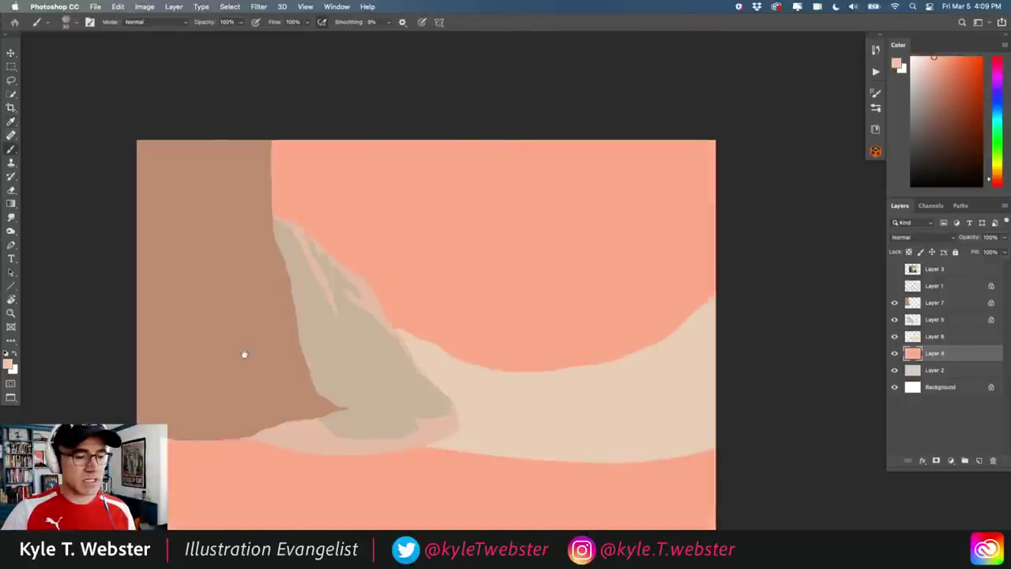
pyautogui.moveTo(245, 354); pyautogui.dragTo(258, 336)
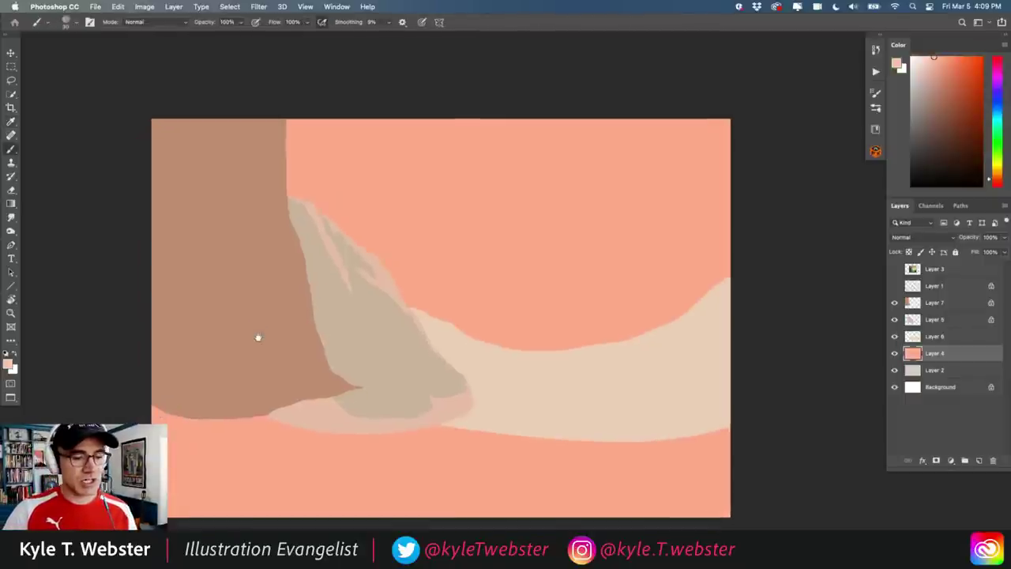
pyautogui.click(910, 307)
pyautogui.click(894, 286)
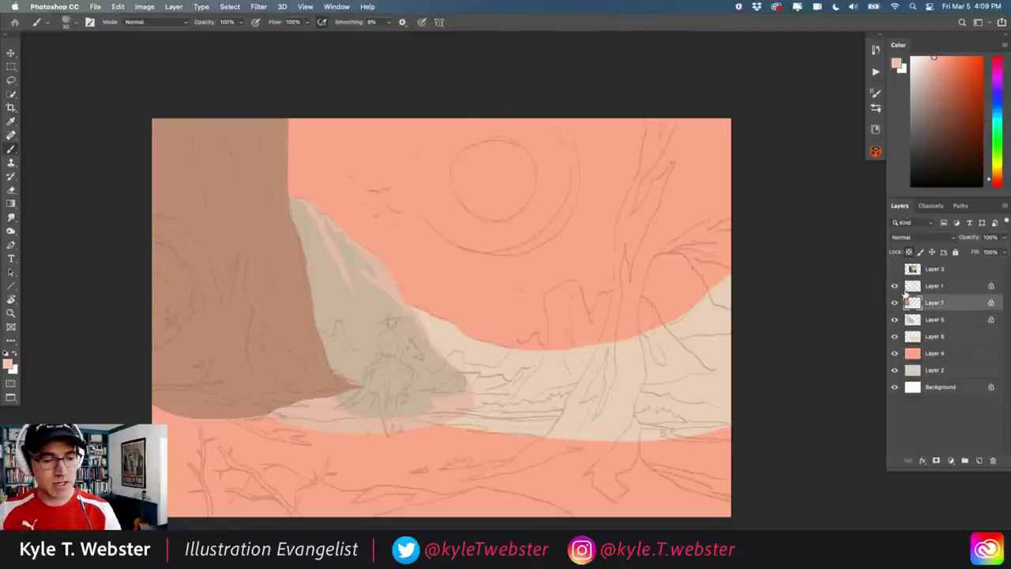
# On a new layer above the mountain's, lasso the low rock ridge along the sketch and fill it with a darker tone of the sampled sky pink
pyautogui.press('super+equal')
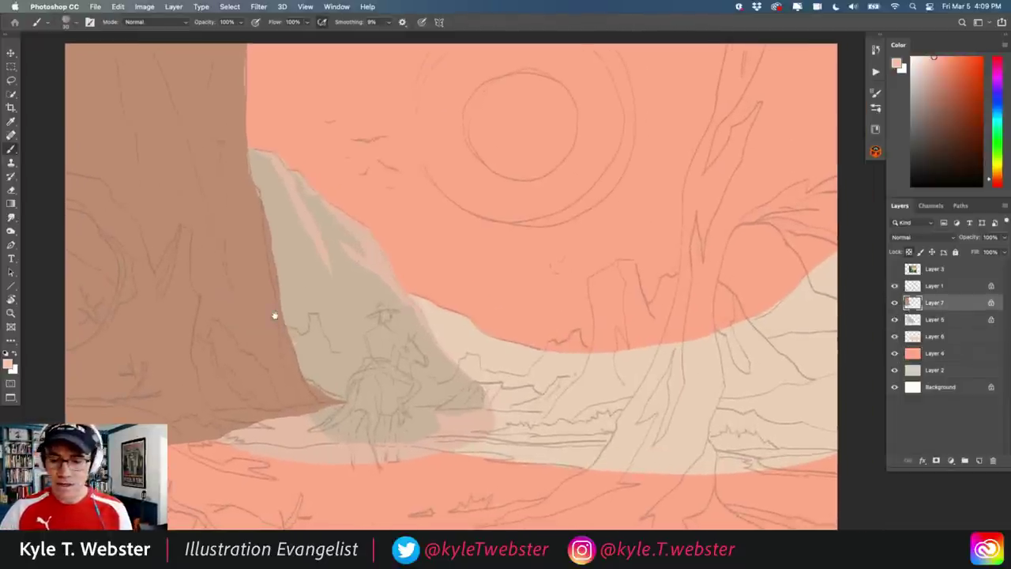
pyautogui.click(913, 320)
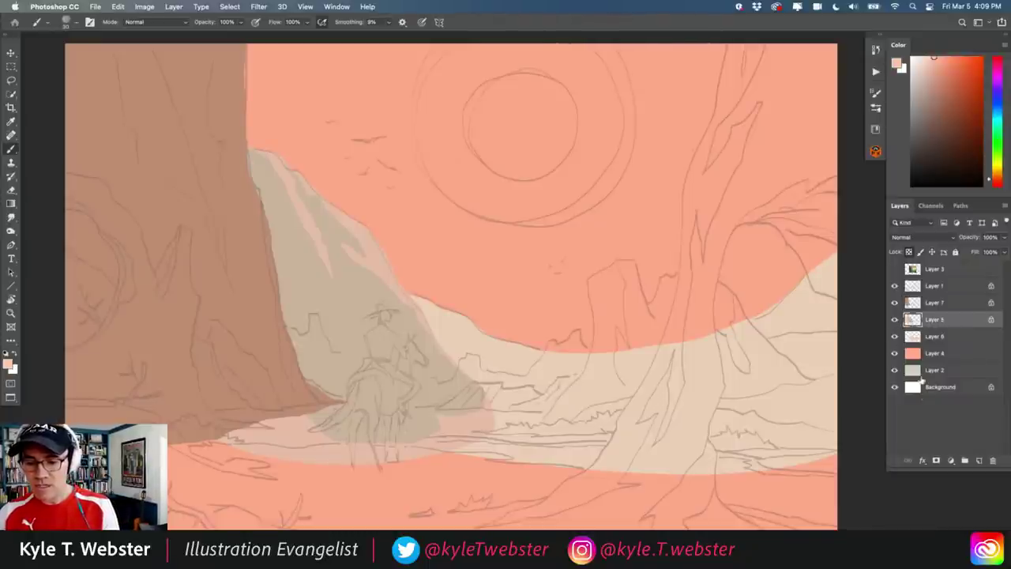
pyautogui.click(978, 460)
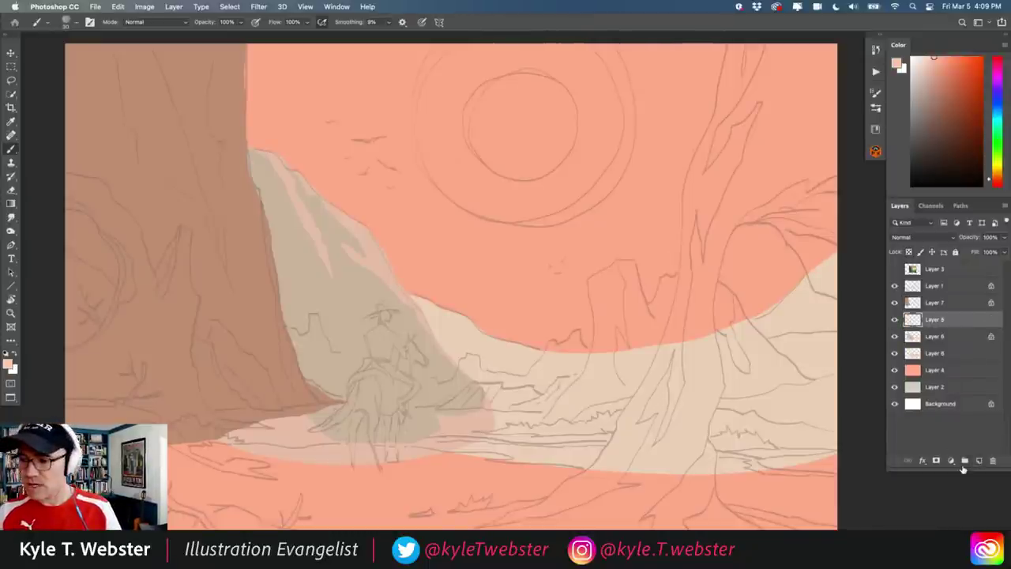
pyautogui.press('l')
pyautogui.moveTo(278, 316)
pyautogui.mouseDown()
pyautogui.moveTo(302, 330)
pyautogui.moveTo(320, 314)
pyautogui.moveTo(354, 362)
pyautogui.moveTo(405, 383)
pyautogui.moveTo(446, 377)
pyautogui.moveTo(466, 353)
pyautogui.moveTo(490, 369)
pyautogui.moveTo(530, 367)
pyautogui.moveTo(548, 342)
pyautogui.moveTo(581, 328)
pyautogui.moveTo(593, 355)
pyautogui.moveTo(653, 347)
pyautogui.moveTo(634, 387)
pyautogui.moveTo(556, 421)
pyautogui.moveTo(443, 428)
pyautogui.moveTo(303, 417)
pyautogui.moveTo(260, 397)
pyautogui.moveTo(247, 332)
pyautogui.mouseUp()
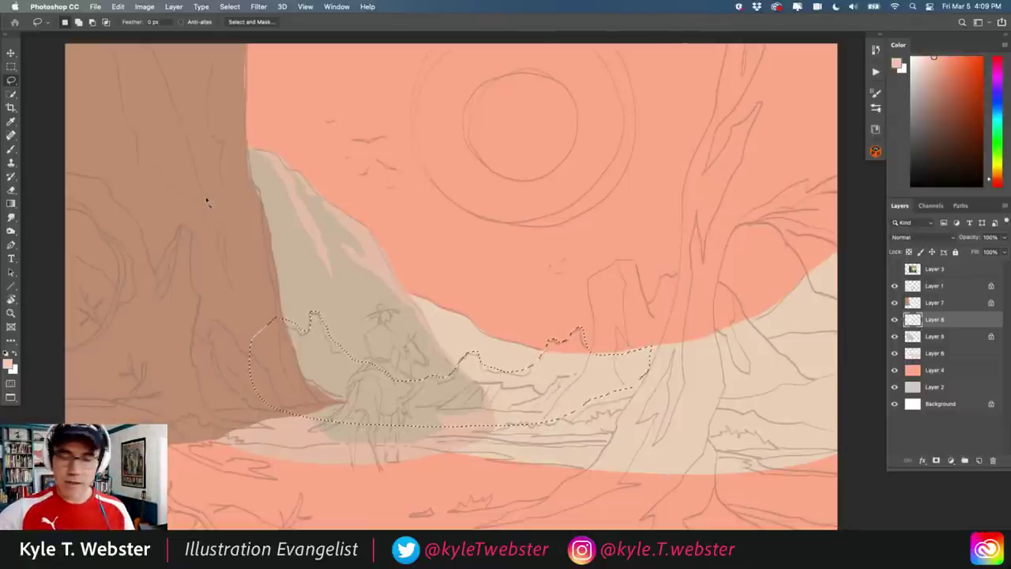
pyautogui.press('i')
pyautogui.click(400, 238)
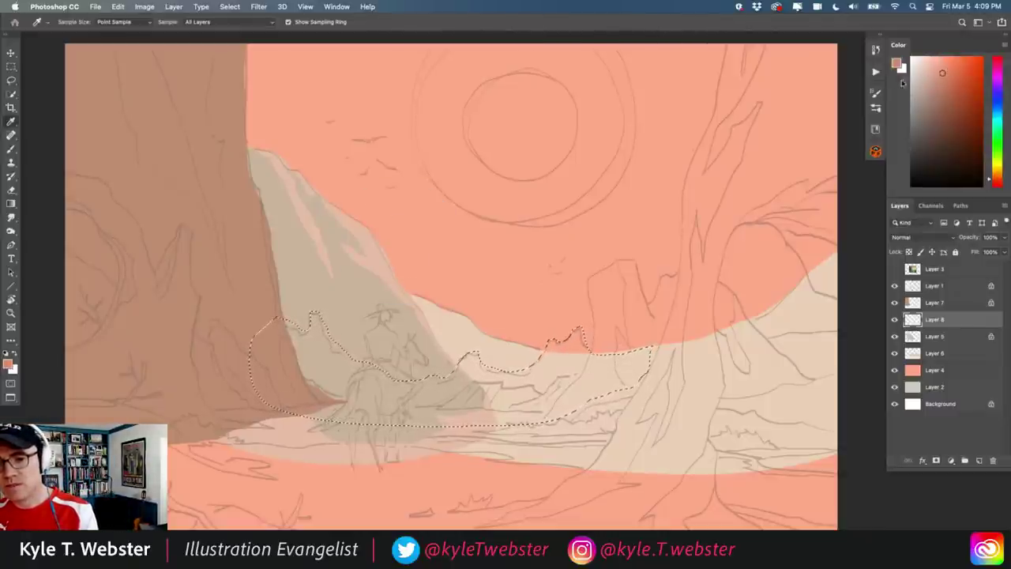
pyautogui.hotkey('alt', 'BackSpace')
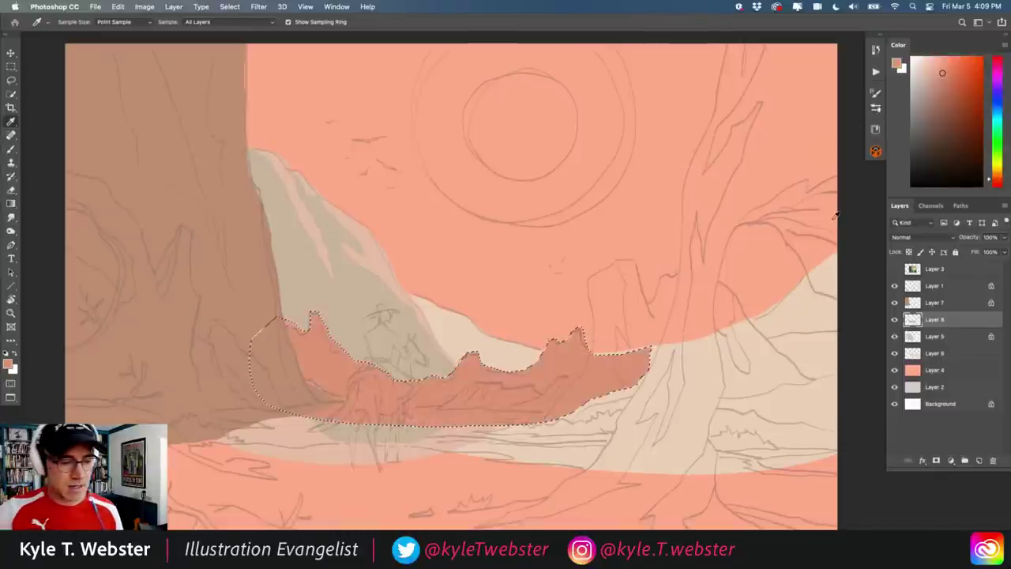
pyautogui.press('super+d')
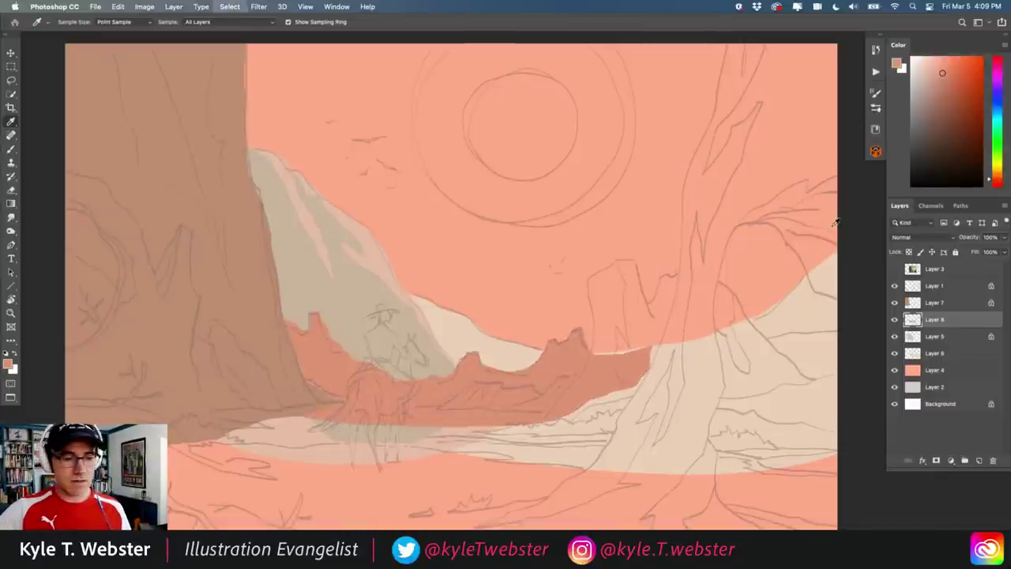
# Hide the sketch layer to judge the new ridge's colour against the cliff and mountain
pyautogui.scroll(-2, 246, 371)
pyautogui.click(895, 286)
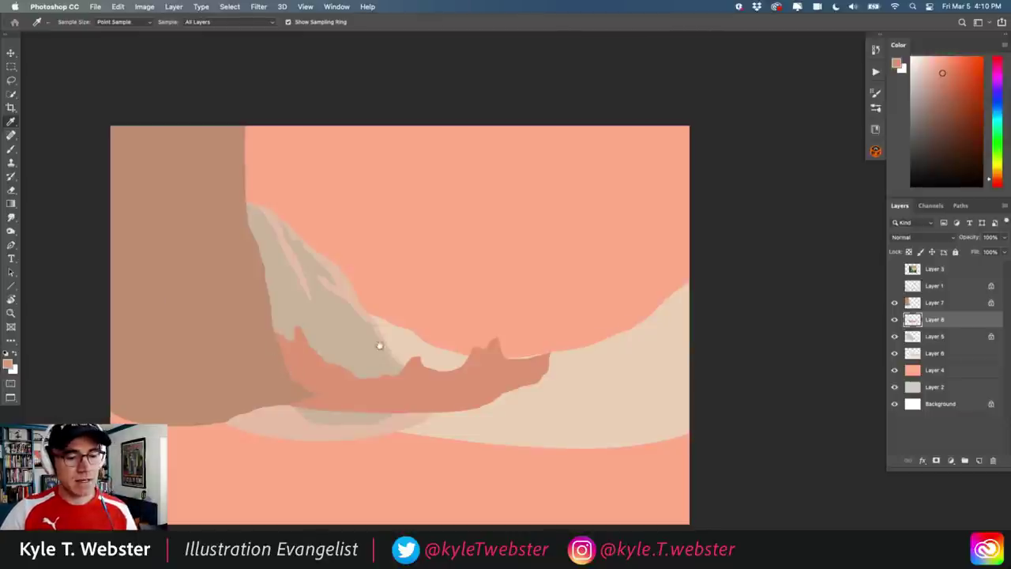
pyautogui.scroll(2, 291, 374)
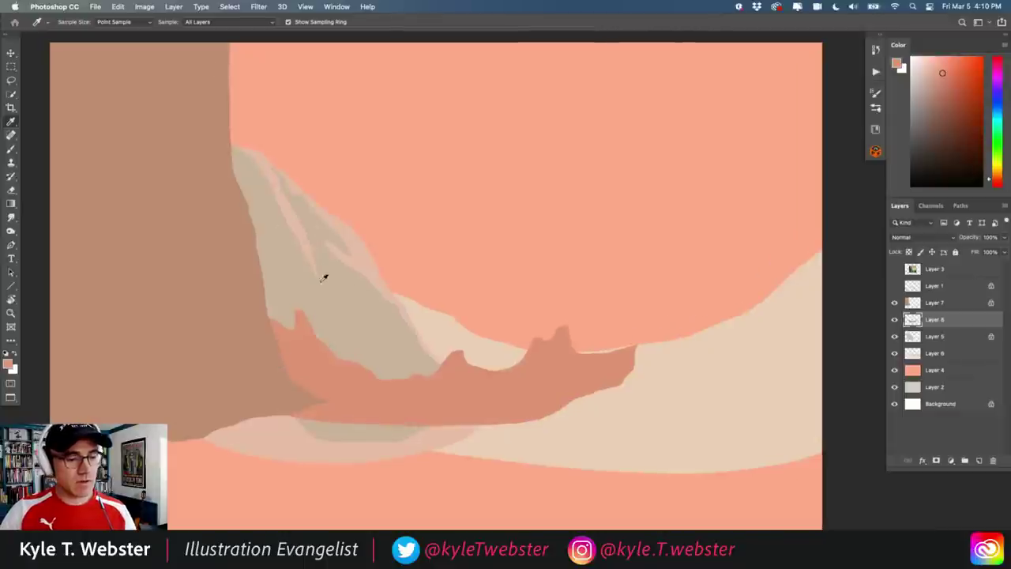
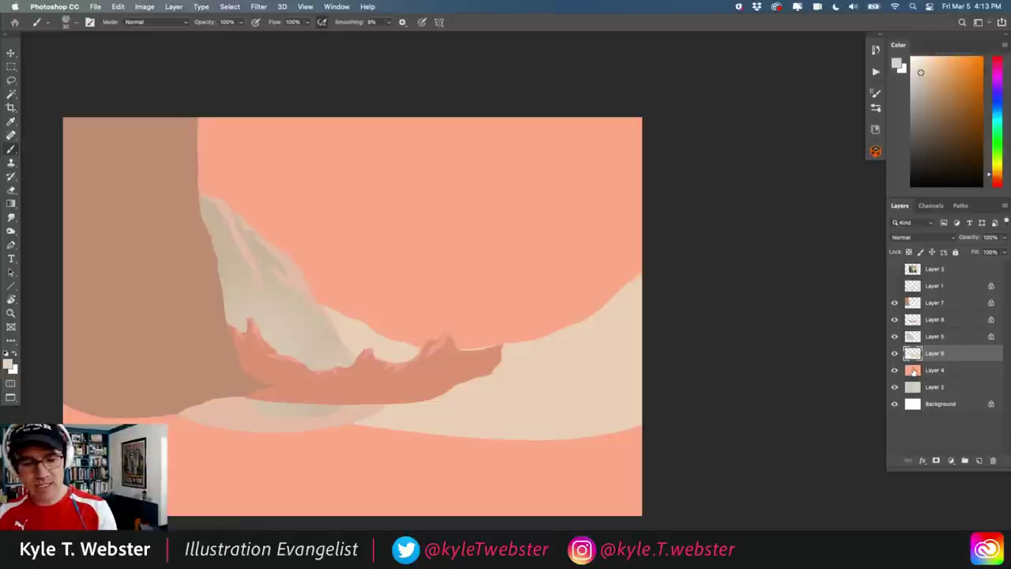
# Refill the distant hills with a lighter pink based on the mountain's sampled highlight, with their layer's transparent pixels locked
pyautogui.hotkey('alt', '[')
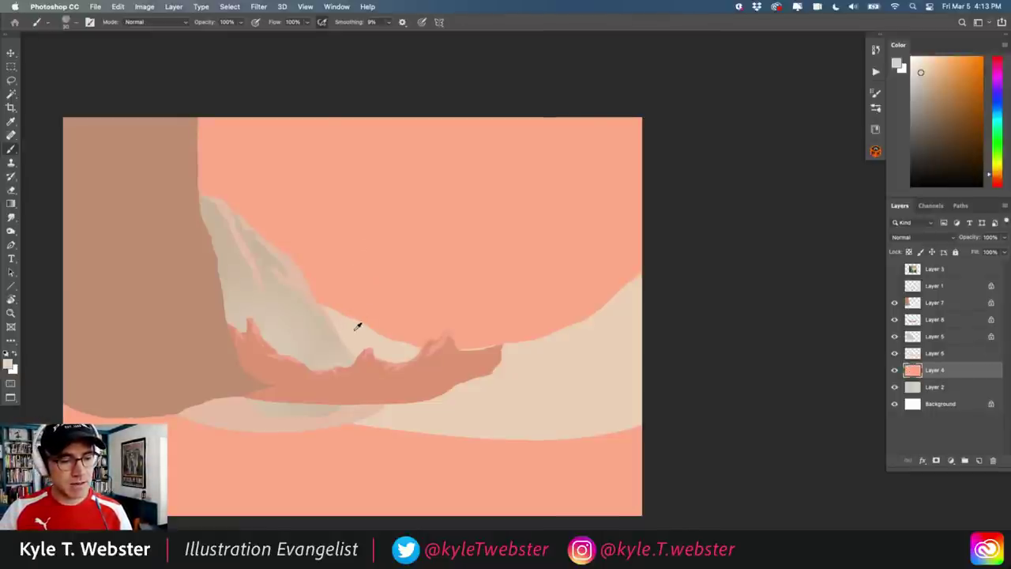
pyautogui.scroll(1, 305, 307)
pyautogui.keyDown('alt'); pyautogui.click(304, 275); pyautogui.keyUp('alt')
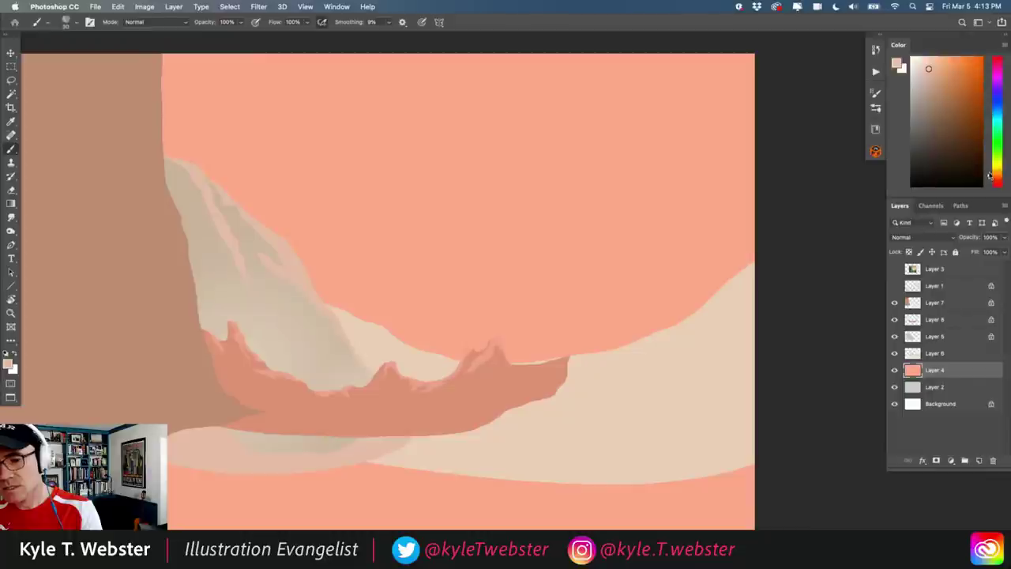
pyautogui.click(926, 65)
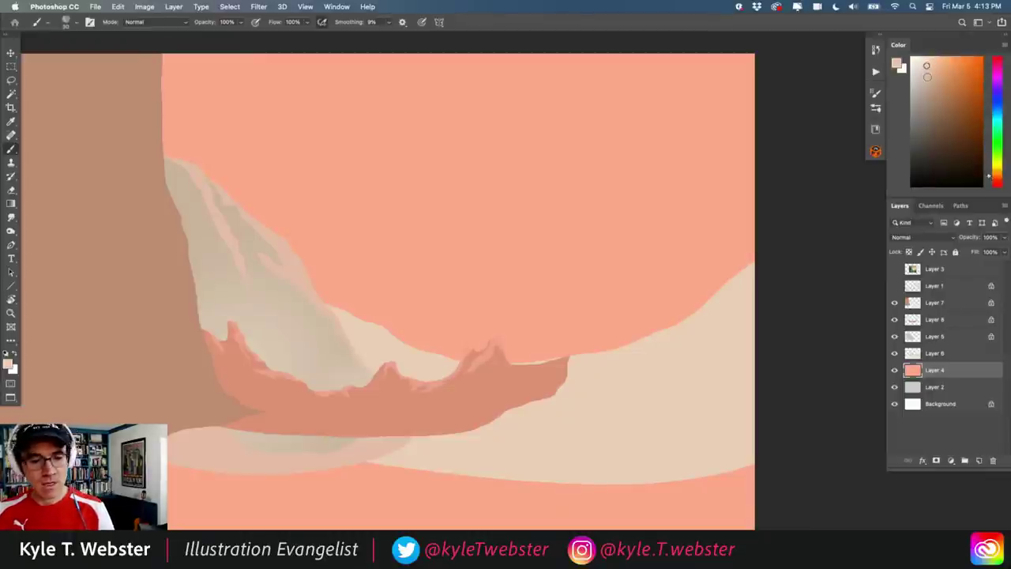
pyautogui.click(913, 353)
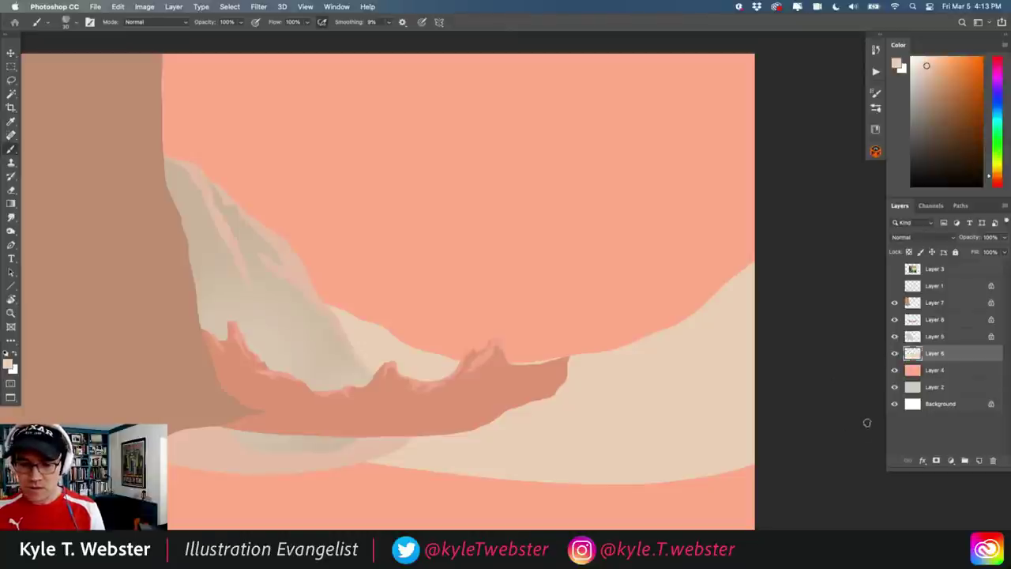
pyautogui.click(910, 252)
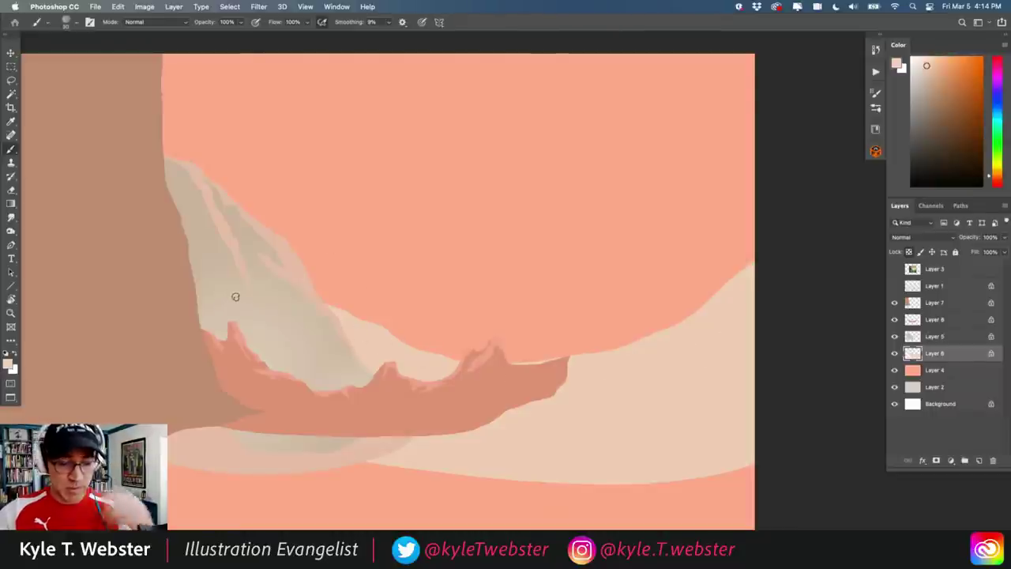
# Refill the sky layer with a pale yellow, refining it to a softer, slightly more orange cream
pyautogui.click(917, 369)
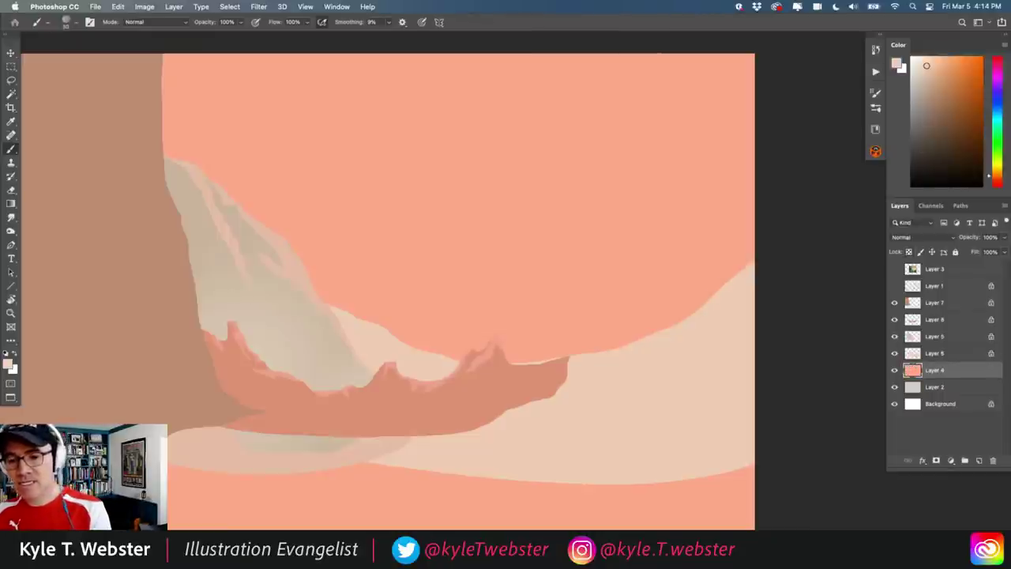
pyautogui.click(990, 176)
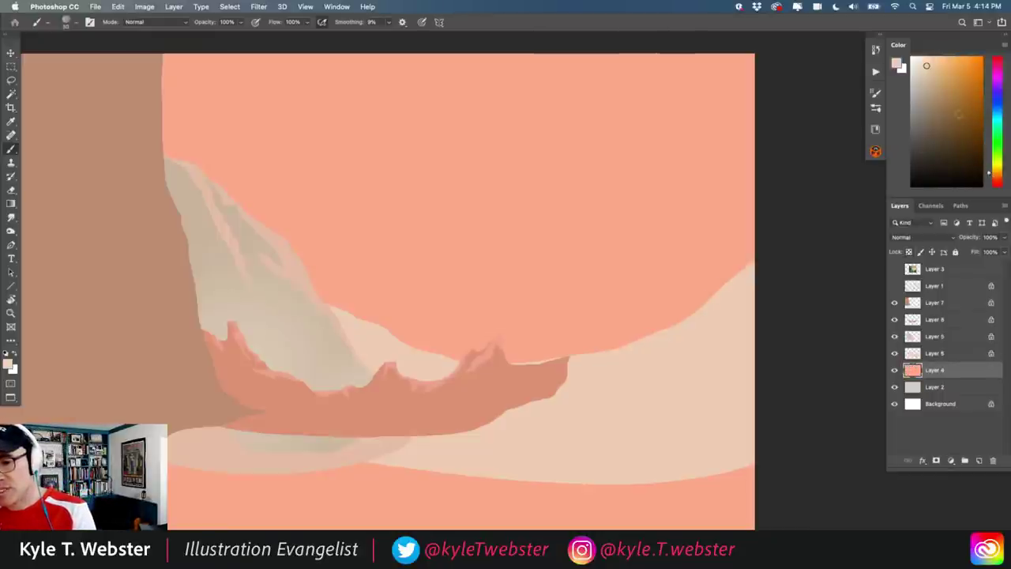
pyautogui.click(927, 58)
pyautogui.click(992, 175)
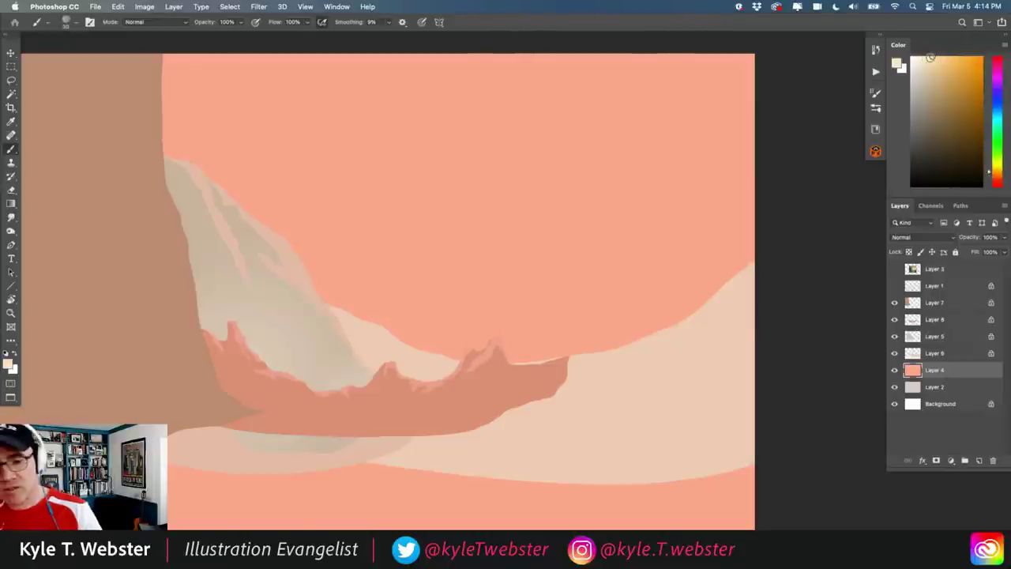
pyautogui.hotkey('shift', 'alt', 'BackSpace')
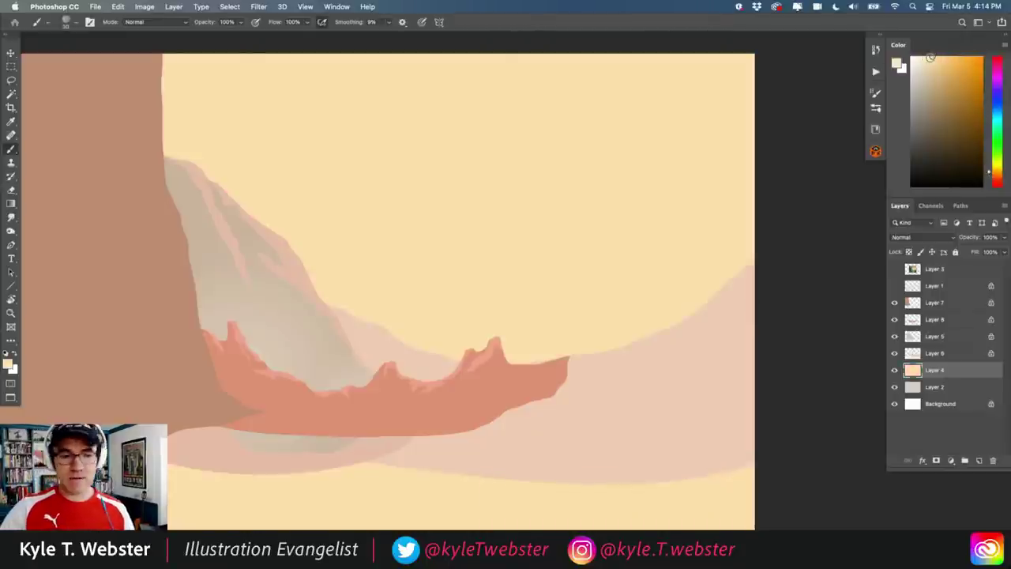
pyautogui.press('super+minus')
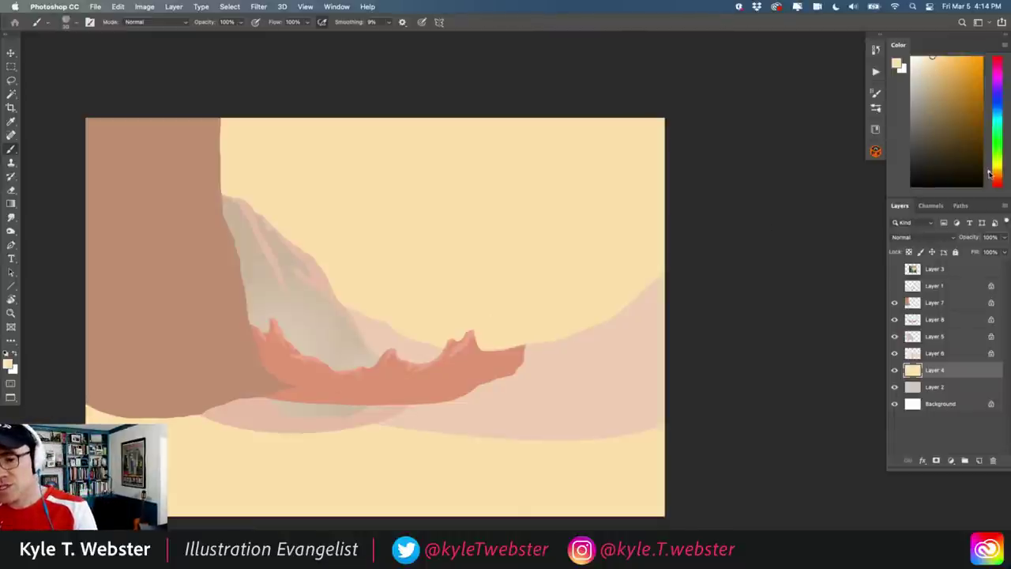
pyautogui.click(989, 174)
pyautogui.click(936, 63)
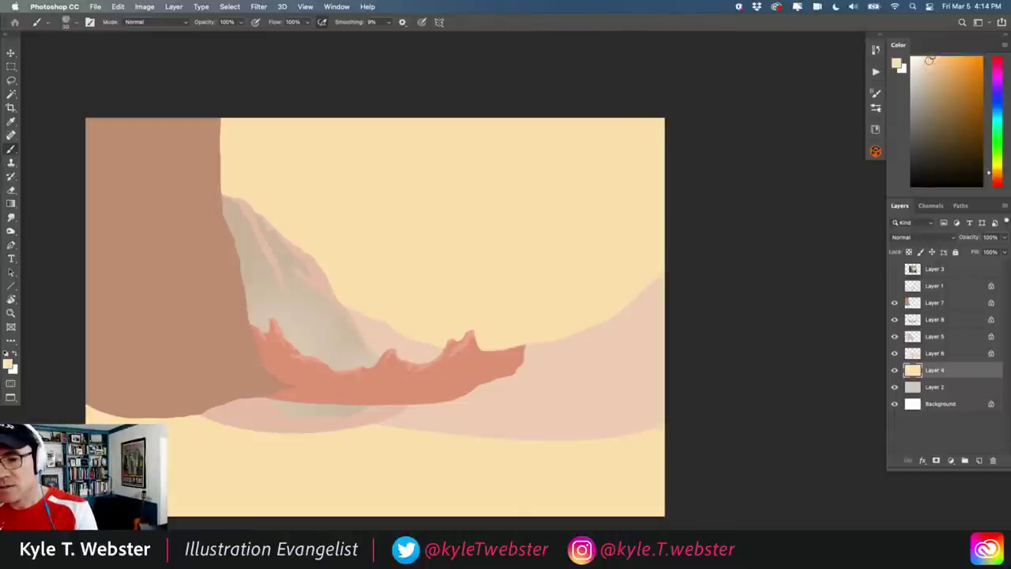
pyautogui.click(930, 59)
pyautogui.moveTo(929, 60); pyautogui.dragTo(931, 68)
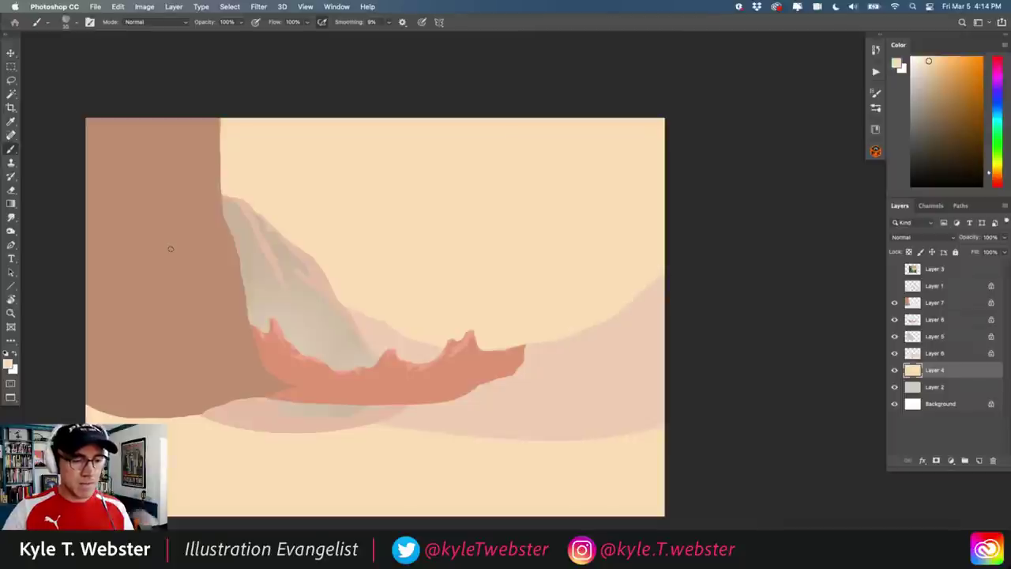
# Toggle the sketch layer on and off over the new colours, leaving it visible
pyautogui.click(895, 286)
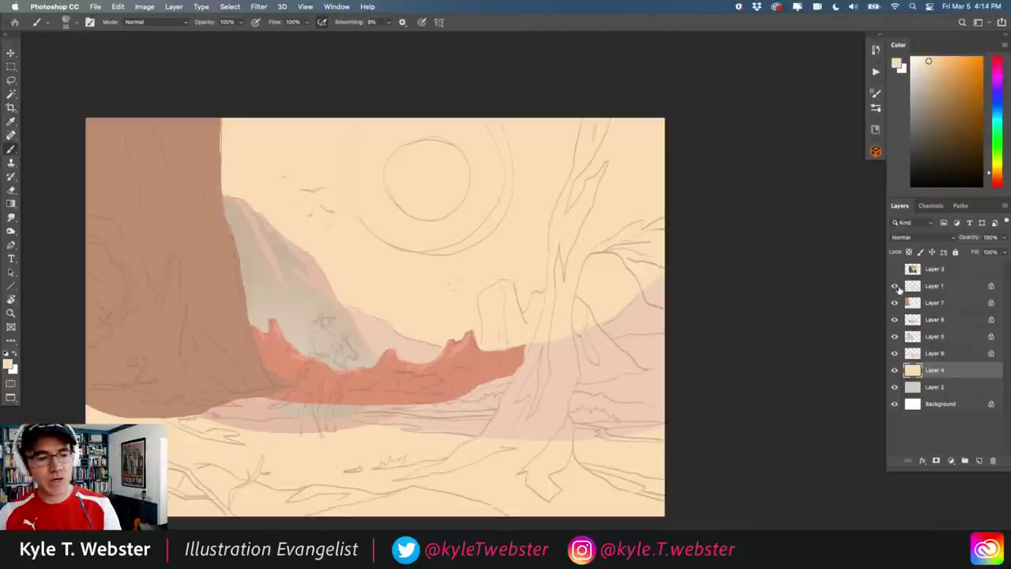
pyautogui.moveTo(210, 367); pyautogui.dragTo(198, 341)
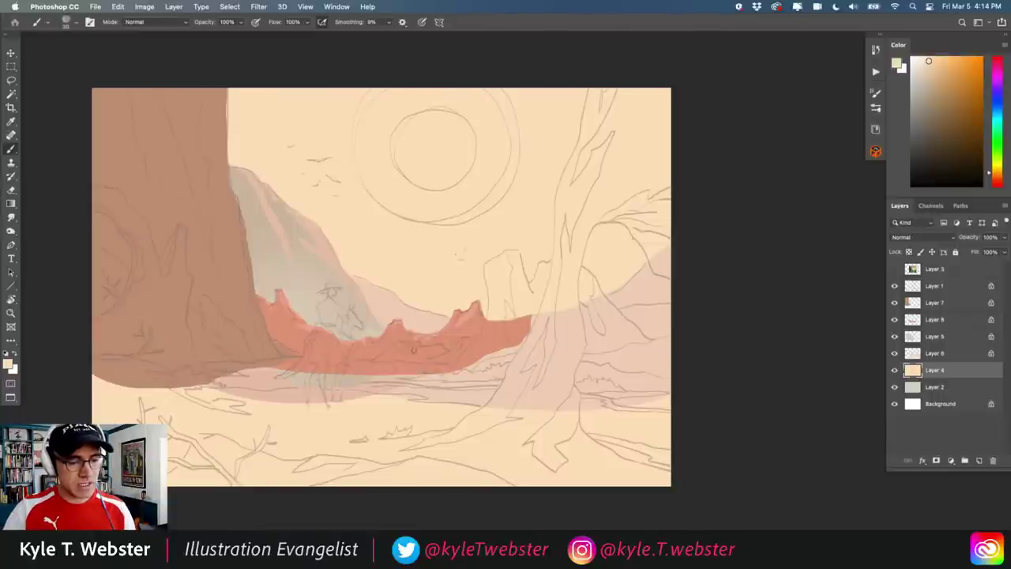
pyautogui.click(895, 286)
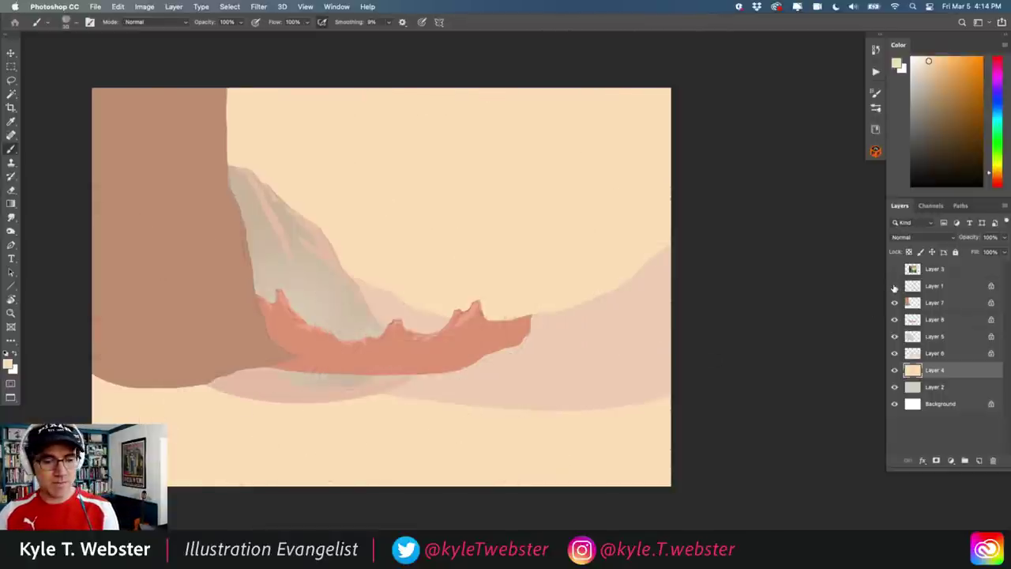
pyautogui.click(895, 286)
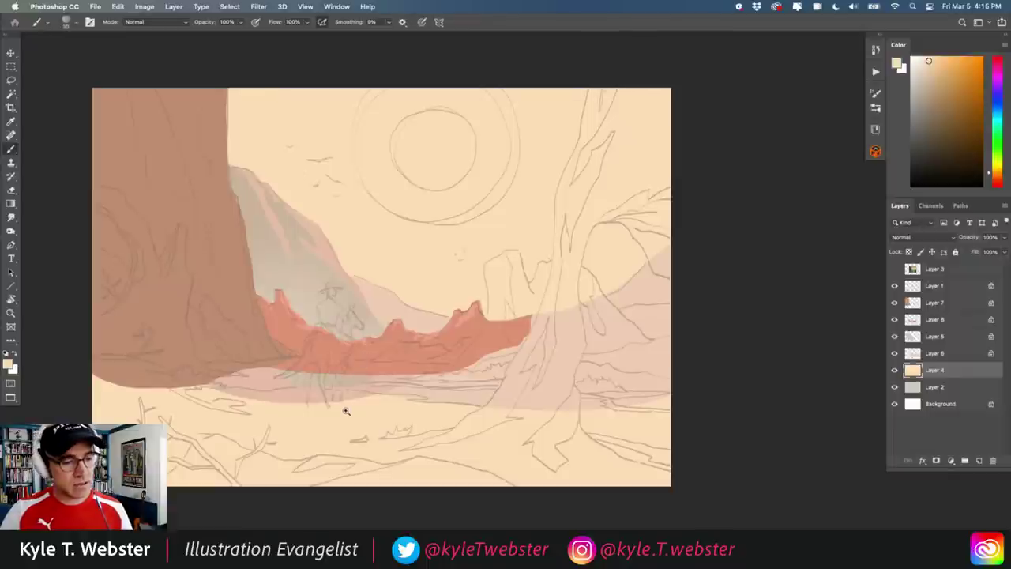
# Sample the cliff's brown and, on the cliff's layer, lasso the sloping foot of the cliff where it meets the red ridge
pyautogui.scroll(2, 346, 411)
pyautogui.keyDown('alt'); pyautogui.click(213, 276); pyautogui.keyUp('alt')
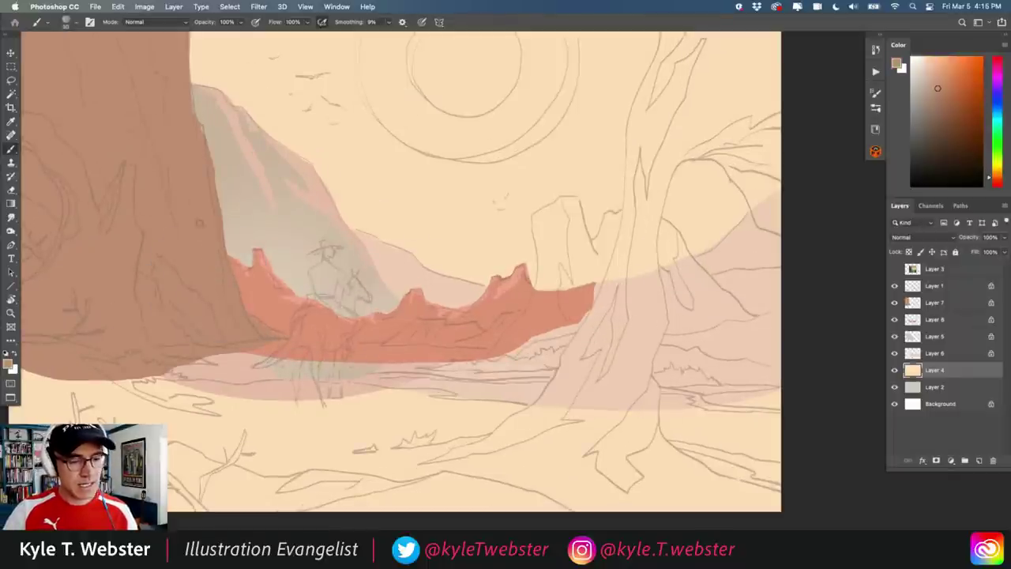
pyautogui.moveTo(348, 371); pyautogui.dragTo(304, 380)
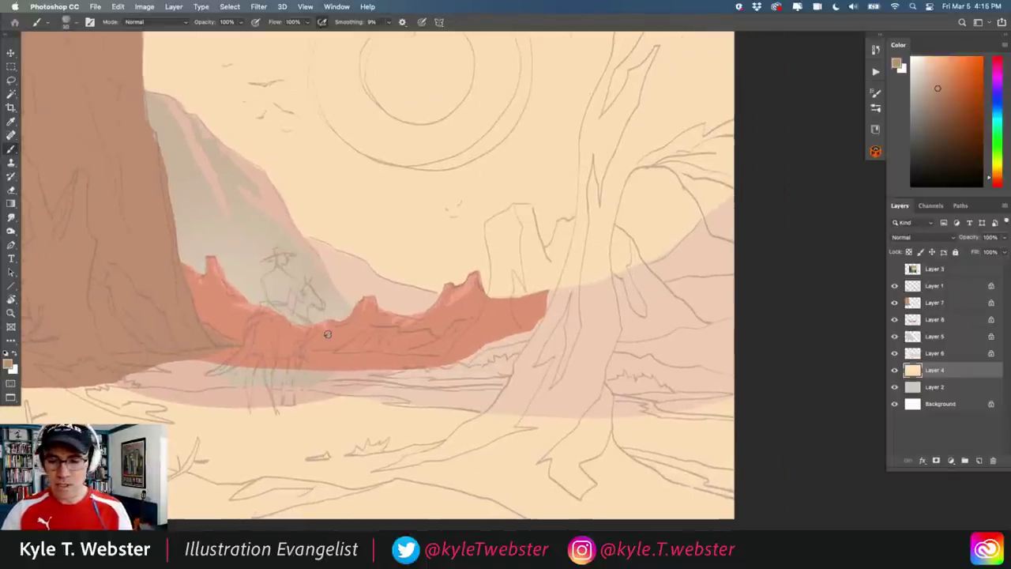
pyautogui.click(909, 302)
pyautogui.press('l')
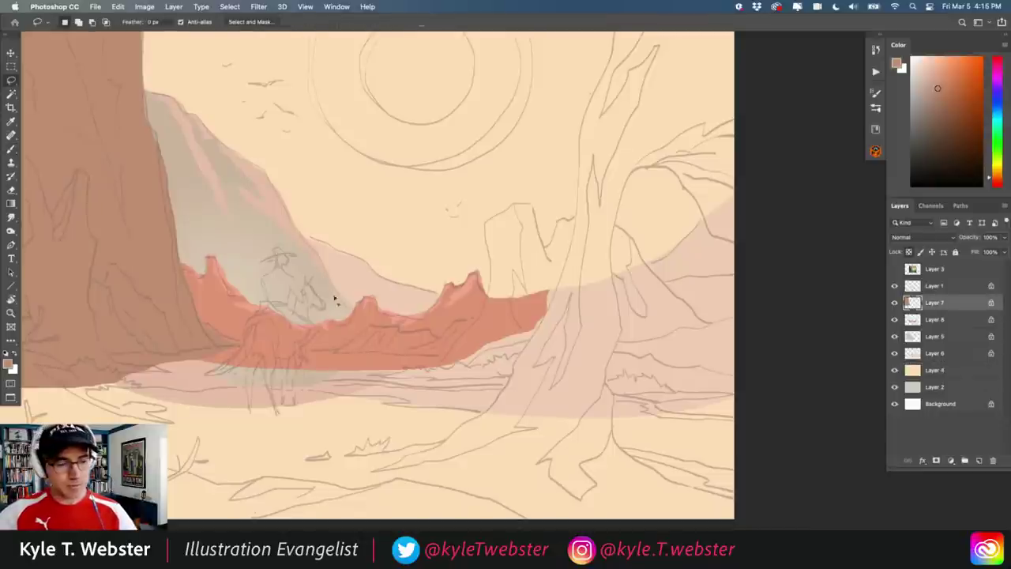
pyautogui.scroll(3, 289, 300)
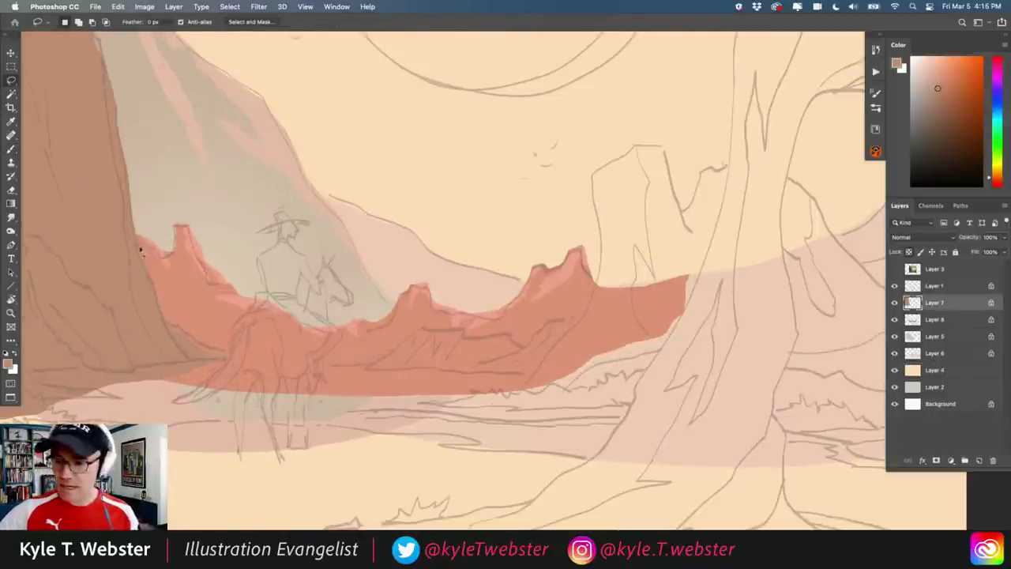
pyautogui.moveTo(155, 315); pyautogui.dragTo(177, 326)
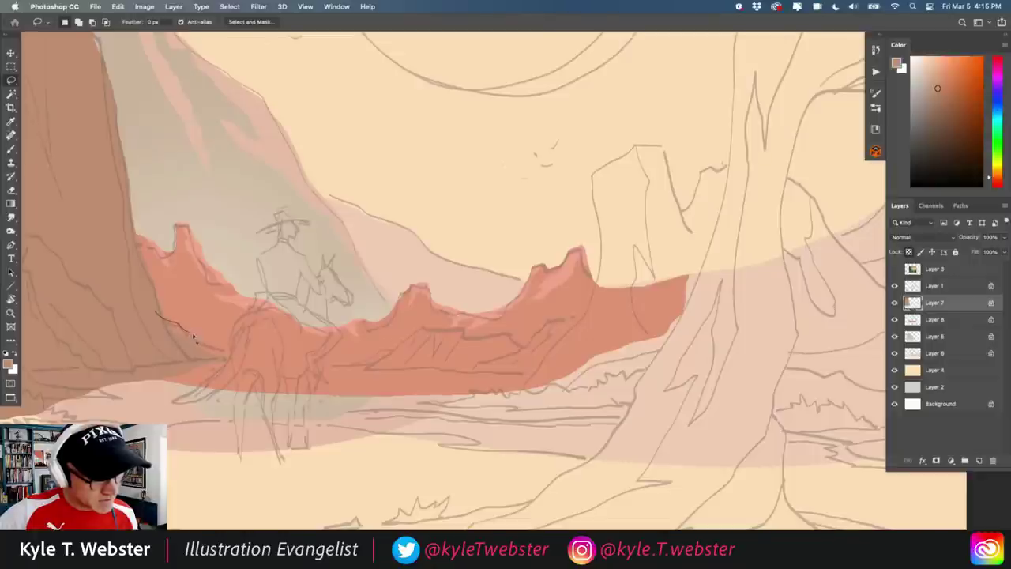
pyautogui.moveTo(261, 358)
pyautogui.mouseDown()
pyautogui.moveTo(160, 364)
pyautogui.moveTo(132, 331)
pyautogui.mouseUp()
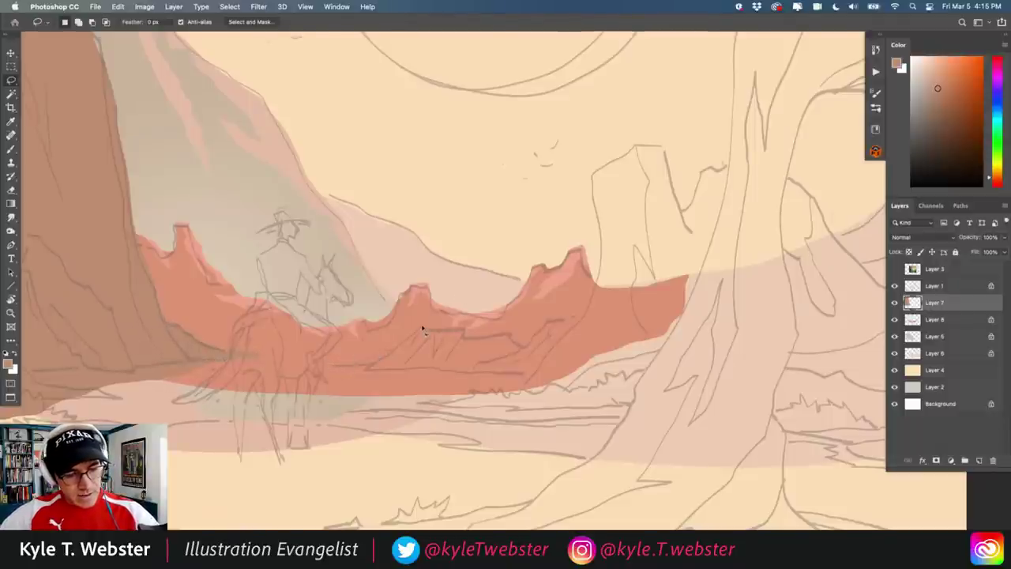
# Lasso the low rock outcrop in front of the red ridge, fill it with the cliff's brown, and deselect
pyautogui.moveTo(423, 327)
pyautogui.mouseDown()
pyautogui.moveTo(396, 349)
pyautogui.moveTo(339, 369)
pyautogui.moveTo(441, 375)
pyautogui.mouseUp()
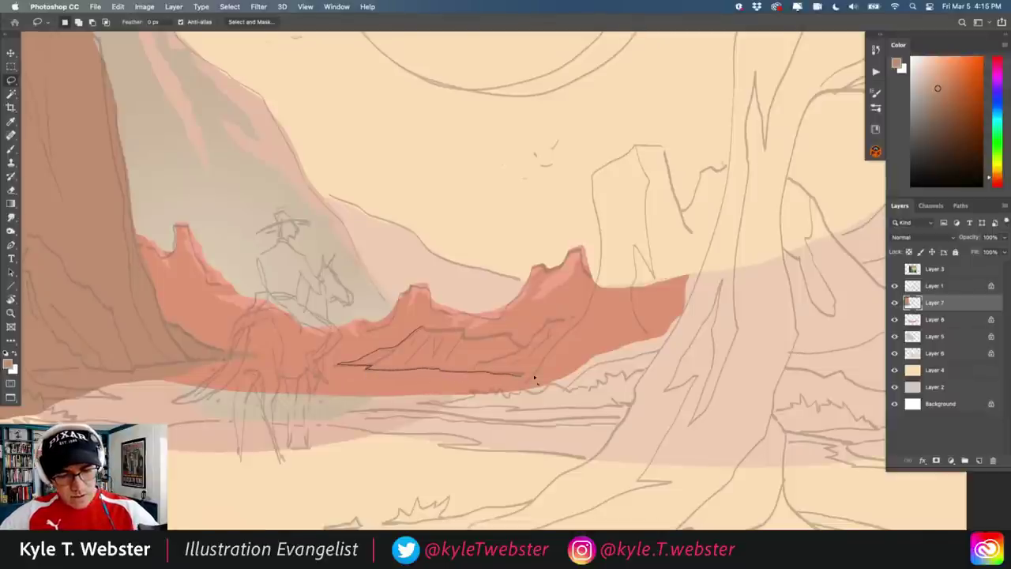
pyautogui.moveTo(534, 379)
pyautogui.mouseDown()
pyautogui.moveTo(561, 375)
pyautogui.moveTo(595, 343)
pyautogui.moveTo(584, 321)
pyautogui.moveTo(548, 319)
pyautogui.mouseUp()
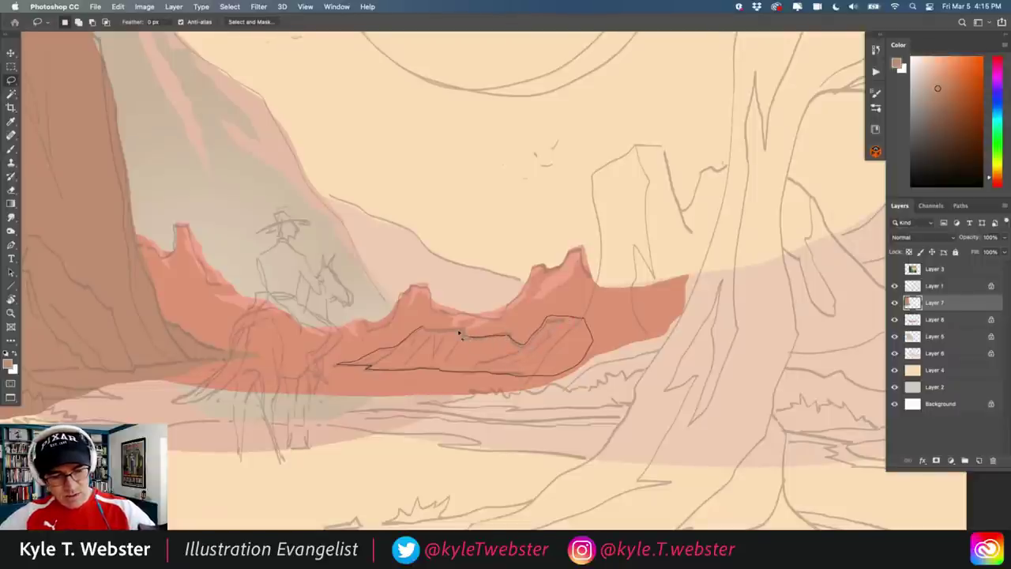
pyautogui.moveTo(461, 335); pyautogui.dragTo(421, 329)
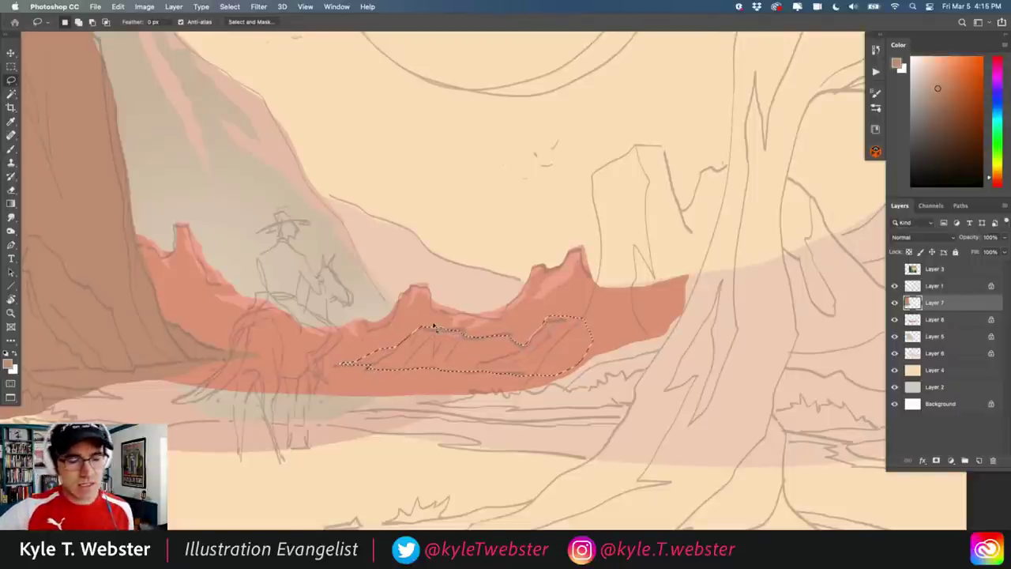
pyautogui.hotkey('alt', 'BackSpace')
pyautogui.press('super+d')
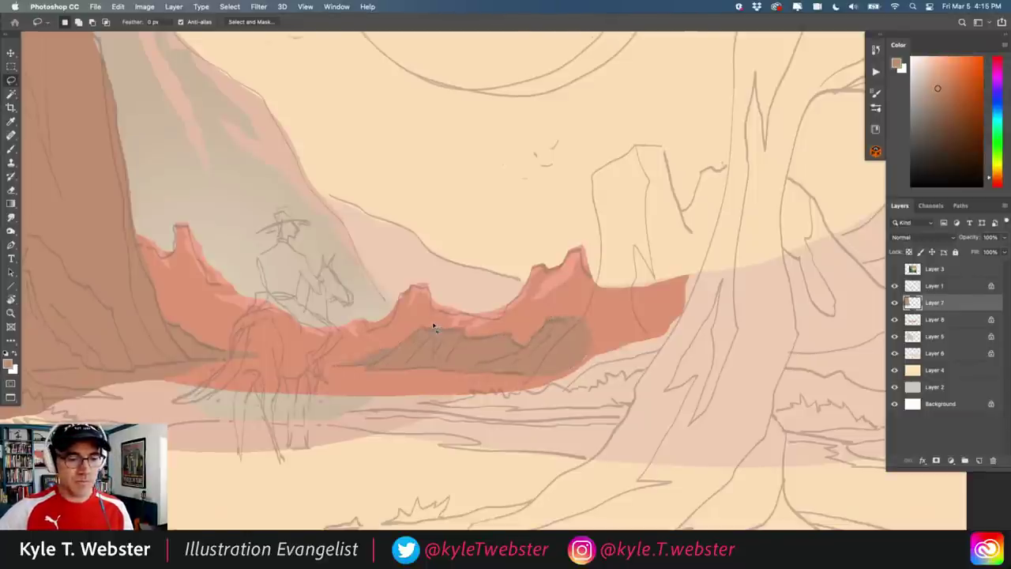
# Examine the brown outcrop against the red ridge, the cliff and the rest of the scene
pyautogui.press('super+minus')
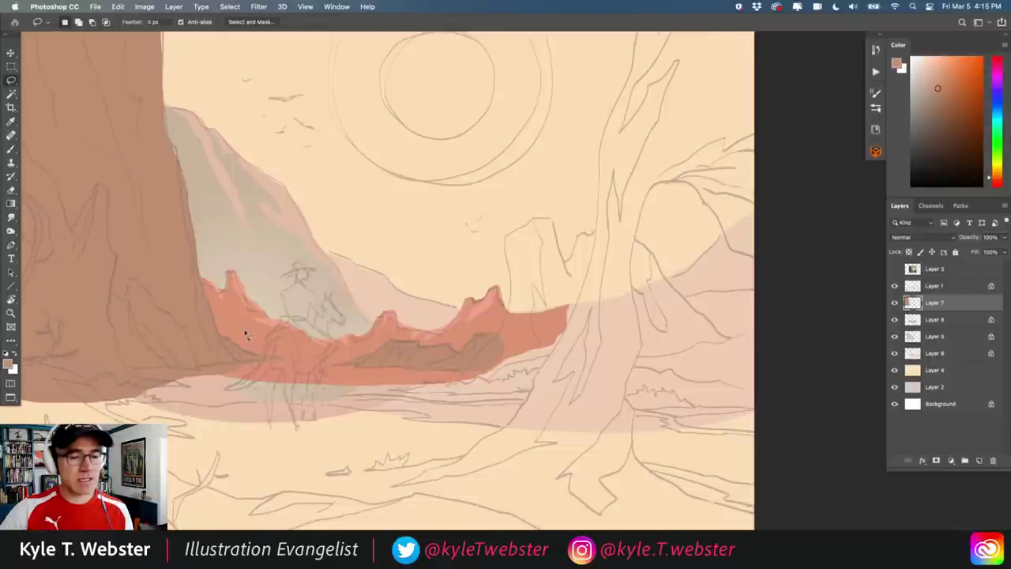
pyautogui.hscroll(-2, 226, 377)
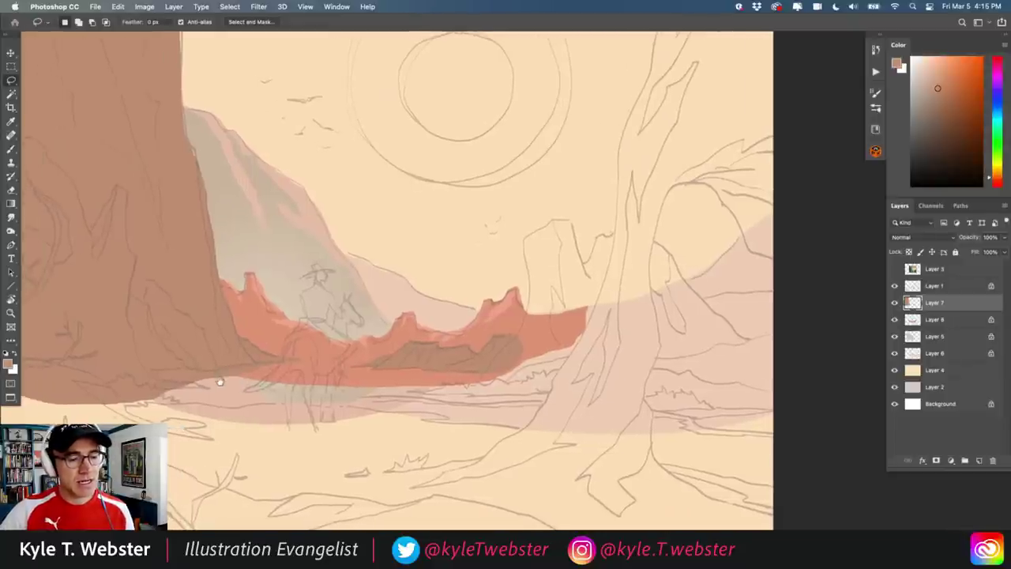
pyautogui.hscroll(-2, 165, 405)
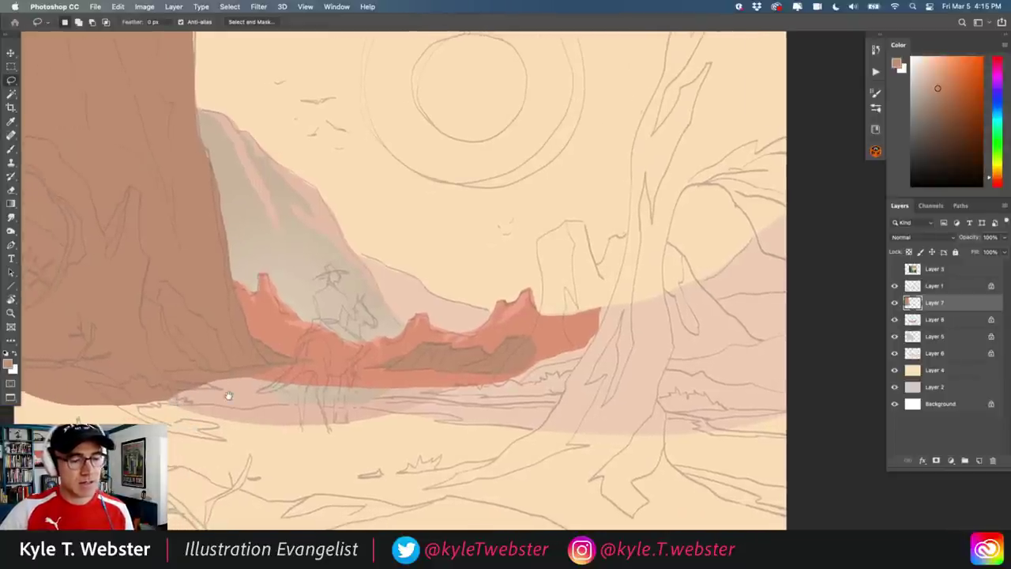
pyautogui.hscroll(5, 415, 354)
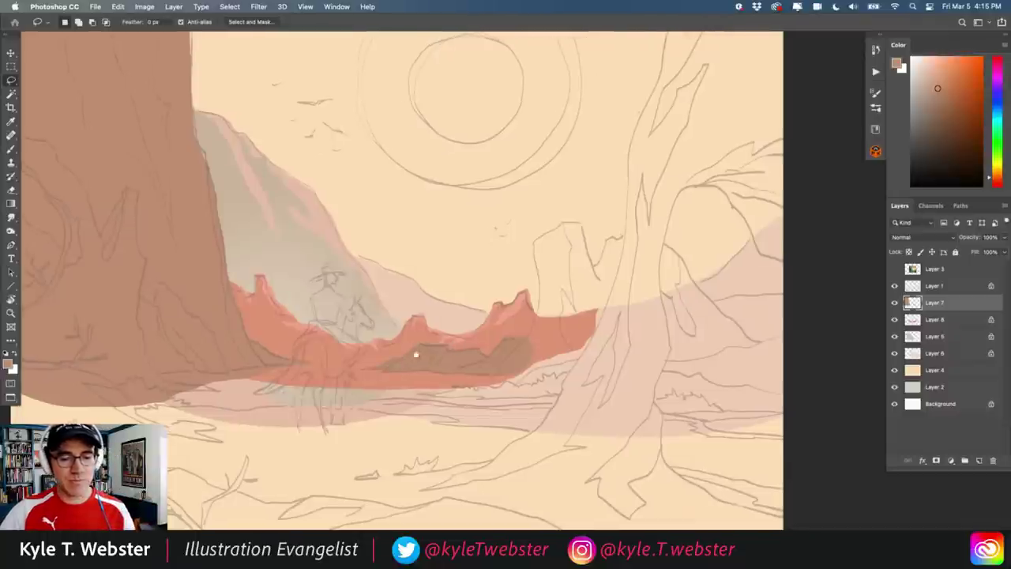
pyautogui.scroll(3, 401, 367)
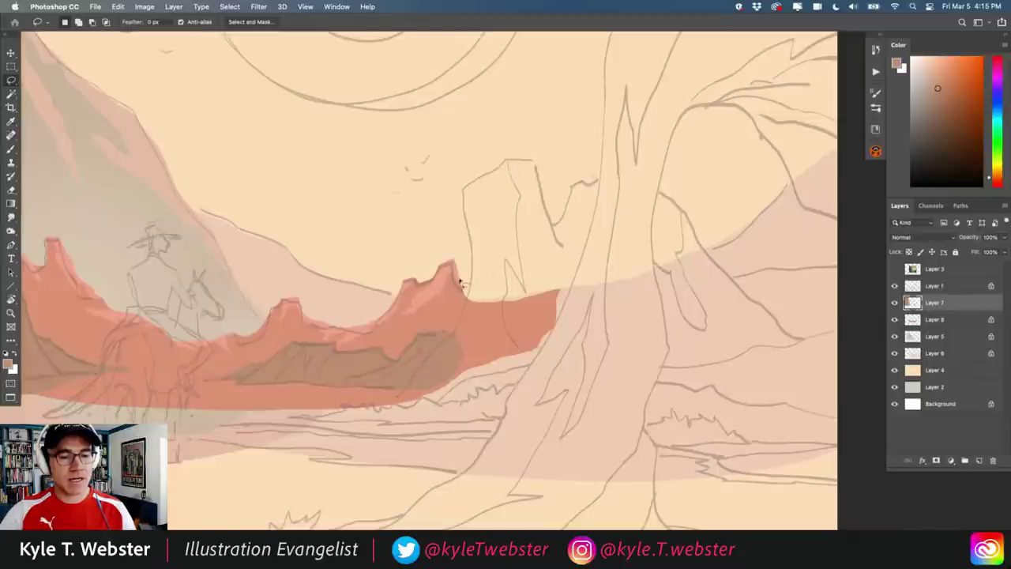
pyautogui.scroll(-3, 324, 374)
pyautogui.scroll(1, 379, 362)
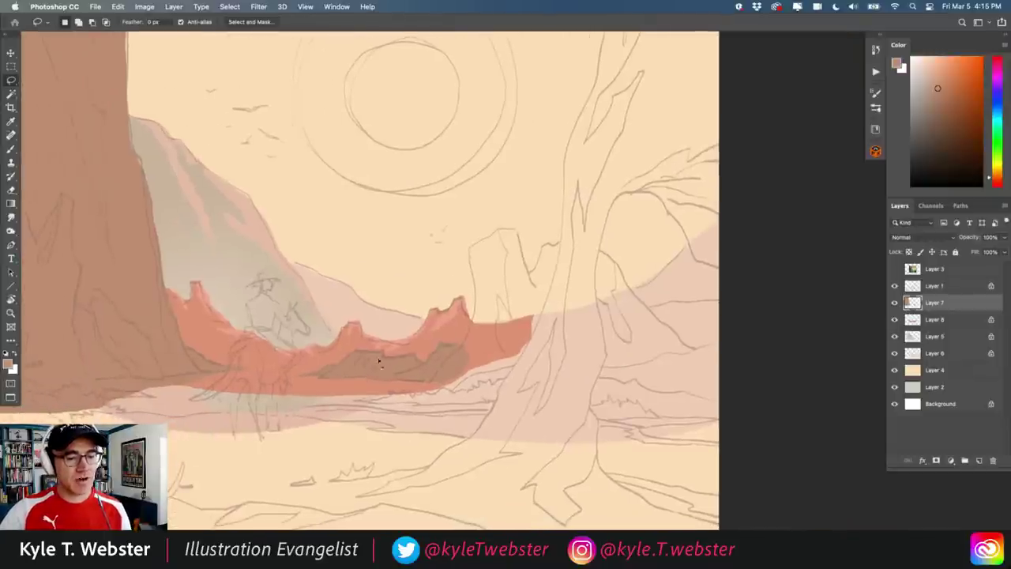
pyautogui.hscroll(-3, 188, 427)
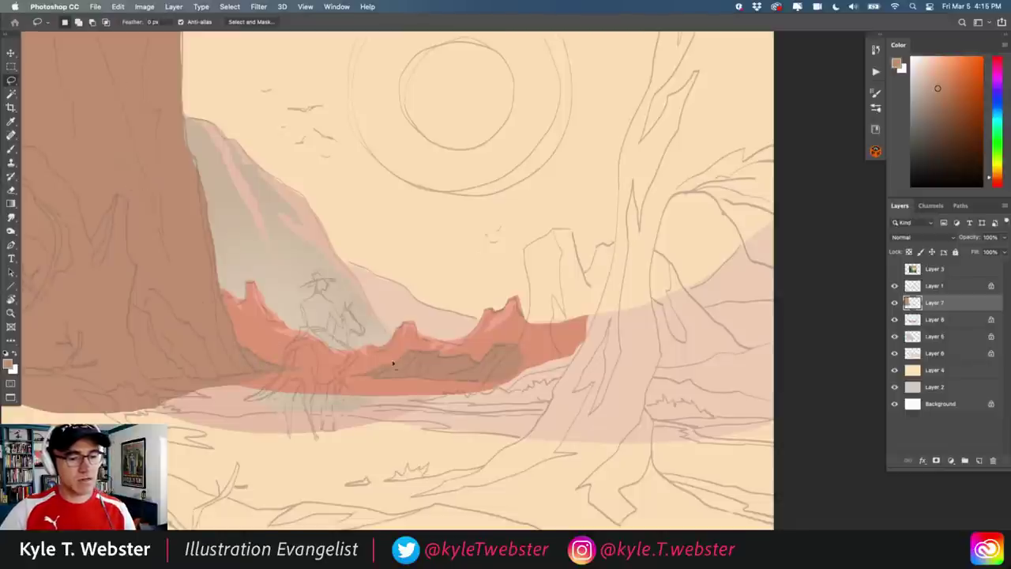
pyautogui.hscroll(3, 253, 393)
pyautogui.hscroll(2, 253, 393)
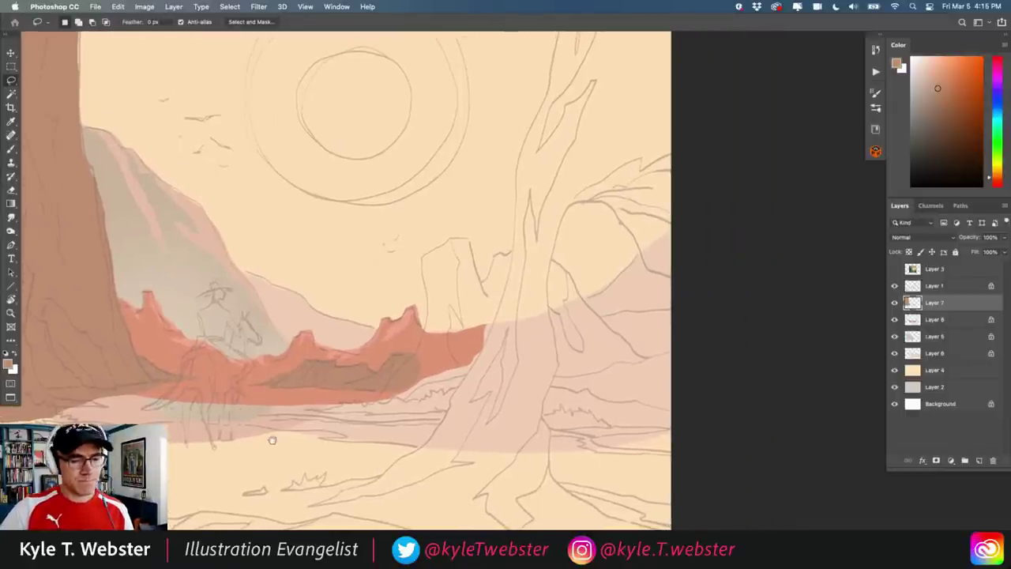
# Lasso the twin-peaked butte behind the large tree, fill it with a slightly darker brown on a new layer, and deselect
pyautogui.scroll(2, 331, 210)
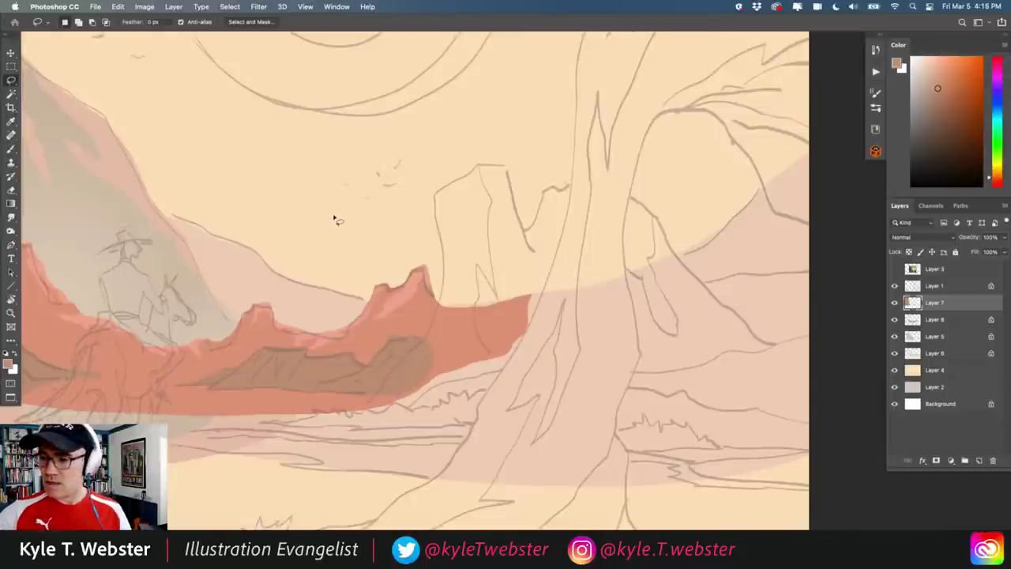
pyautogui.moveTo(346, 413)
pyautogui.mouseDown()
pyautogui.moveTo(436, 304)
pyautogui.moveTo(437, 198)
pyautogui.moveTo(494, 155)
pyautogui.moveTo(528, 241)
pyautogui.moveTo(555, 194)
pyautogui.moveTo(629, 198)
pyautogui.moveTo(665, 230)
pyautogui.moveTo(711, 297)
pyautogui.moveTo(795, 359)
pyautogui.moveTo(760, 388)
pyautogui.moveTo(603, 420)
pyautogui.moveTo(322, 426)
pyautogui.mouseUp()
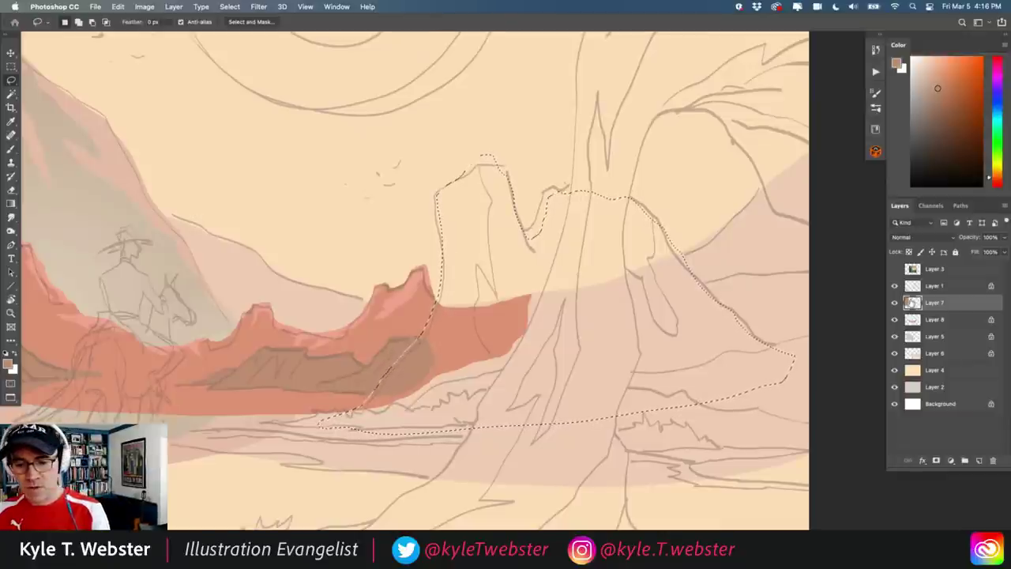
pyautogui.click(980, 460)
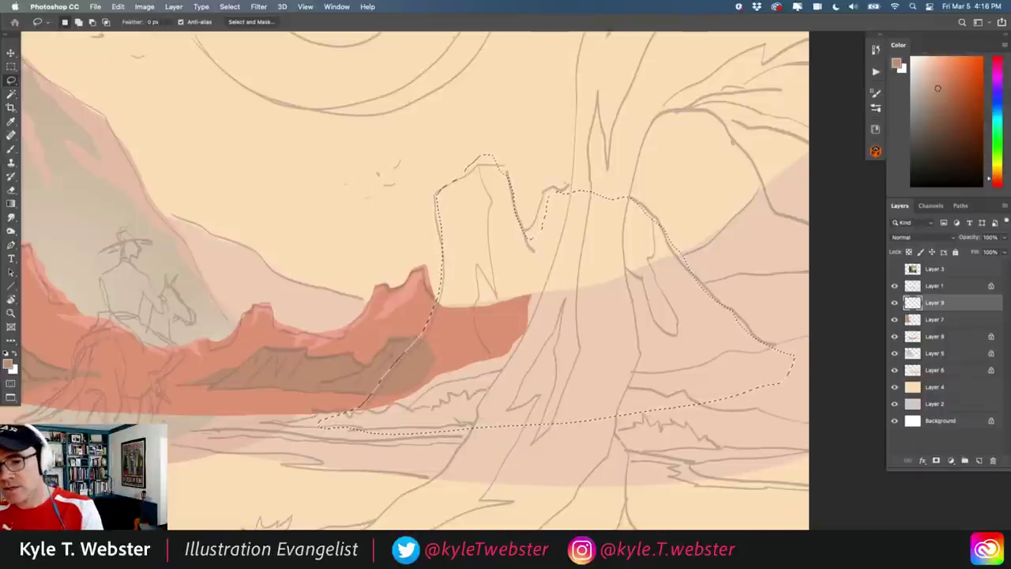
pyautogui.click(944, 93)
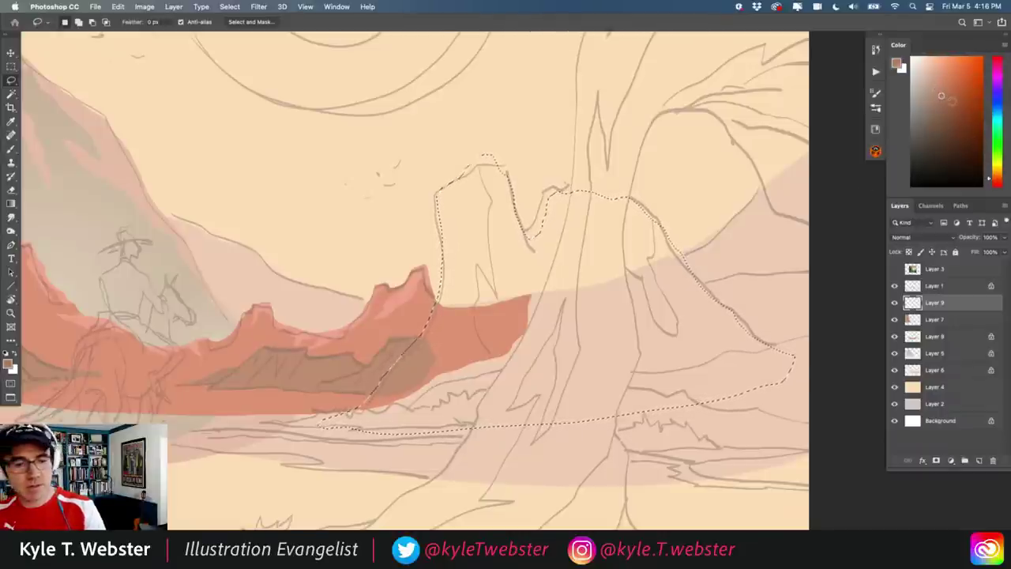
pyautogui.hotkey('alt', 'BackSpace')
pyautogui.press('super+d')
# View the whole picture with the sketch layer hidden, and show the sketch again
pyautogui.scroll(-5, 262, 383)
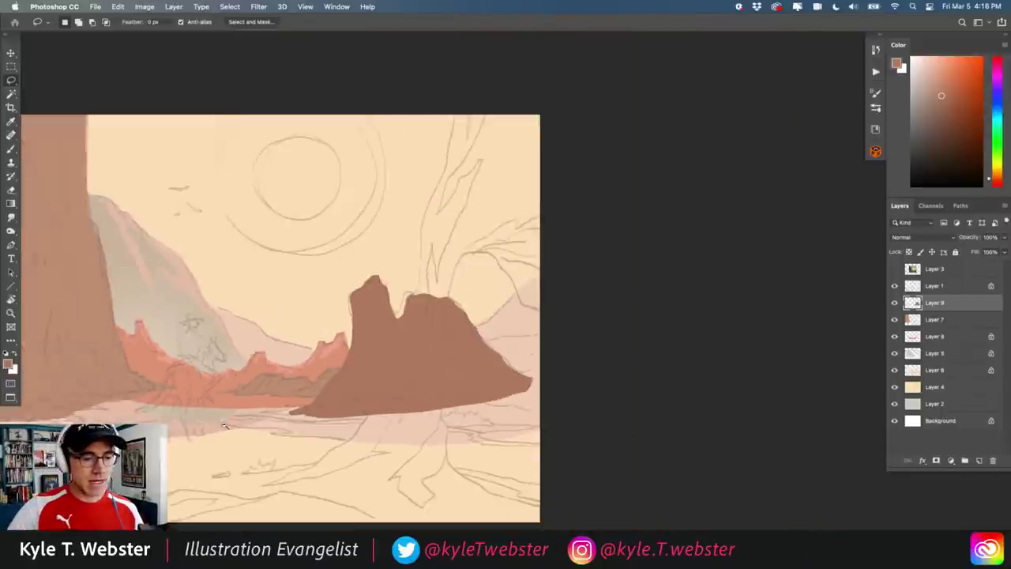
pyautogui.hscroll(-3, 474, 316)
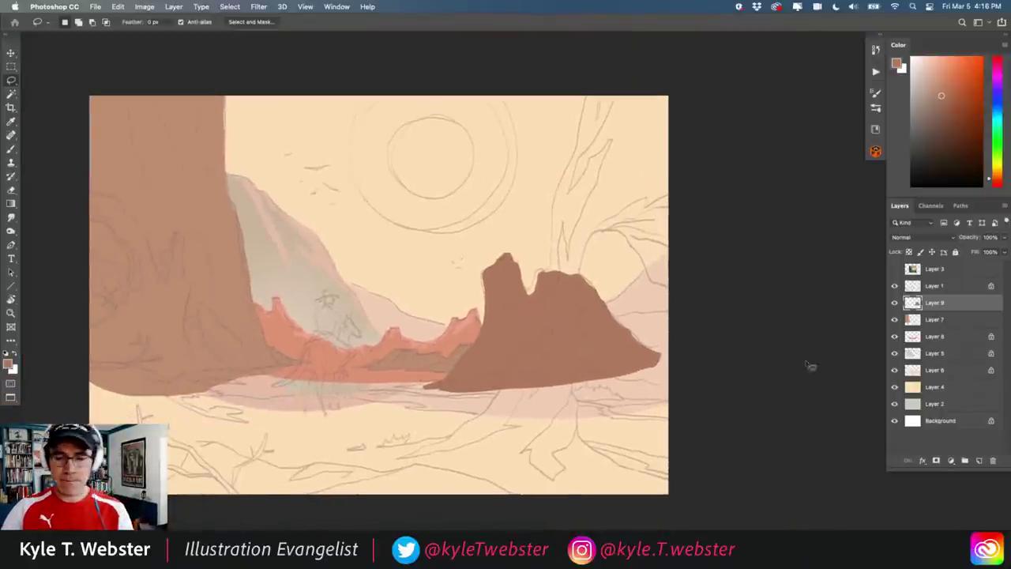
pyautogui.click(895, 286)
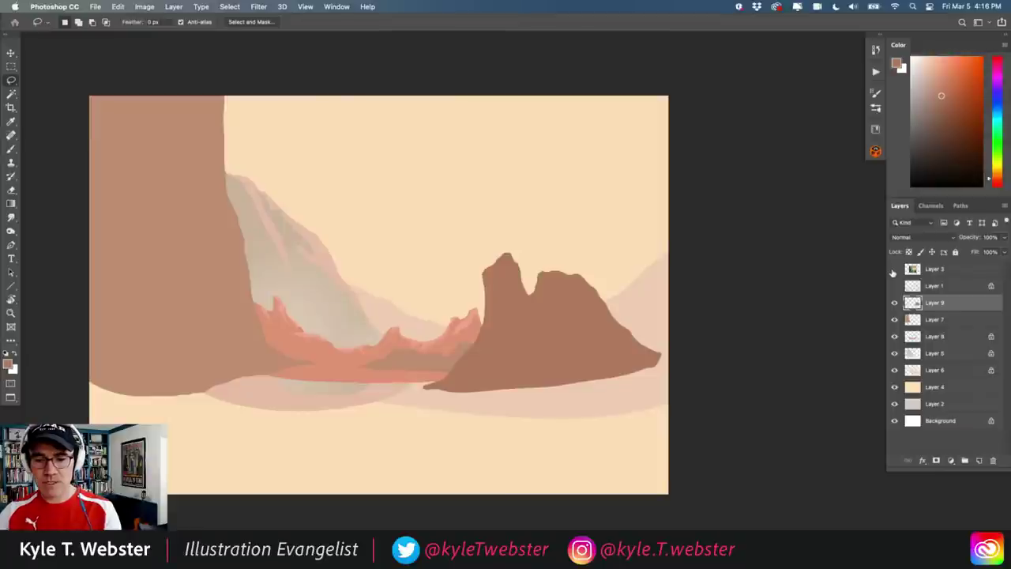
pyautogui.click(894, 286)
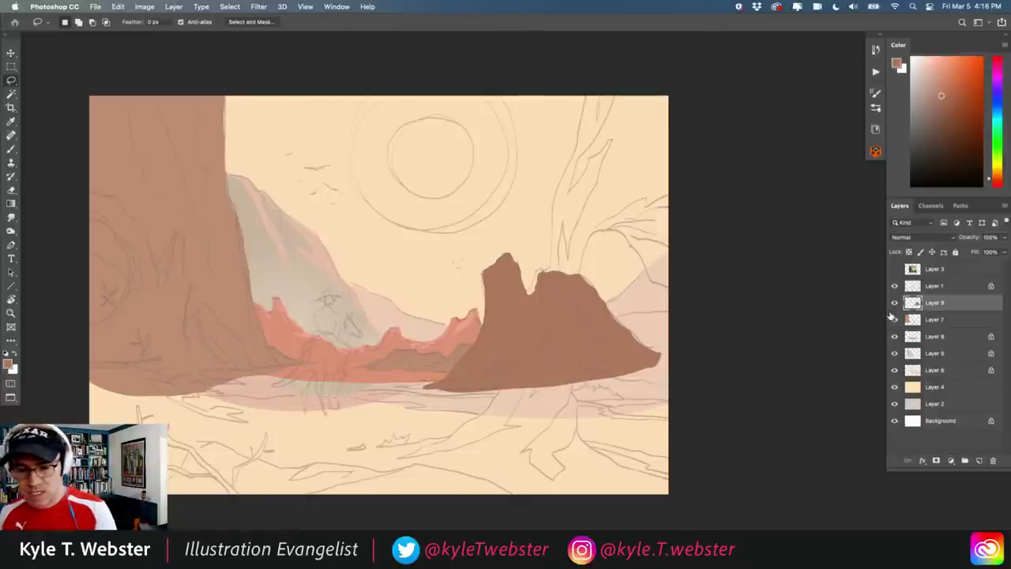
# Add a new layer at the top of the stack, fill it with black, and set its blend mode to Color
pyautogui.click(912, 270)
pyautogui.click(980, 461)
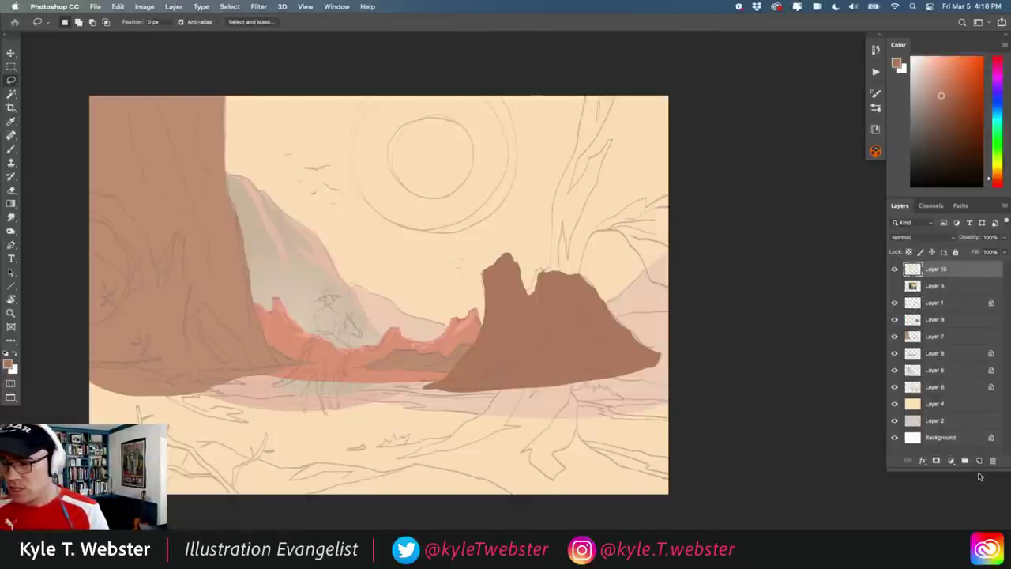
pyautogui.press('d')
pyautogui.hotkey('alt', 'BackSpace')
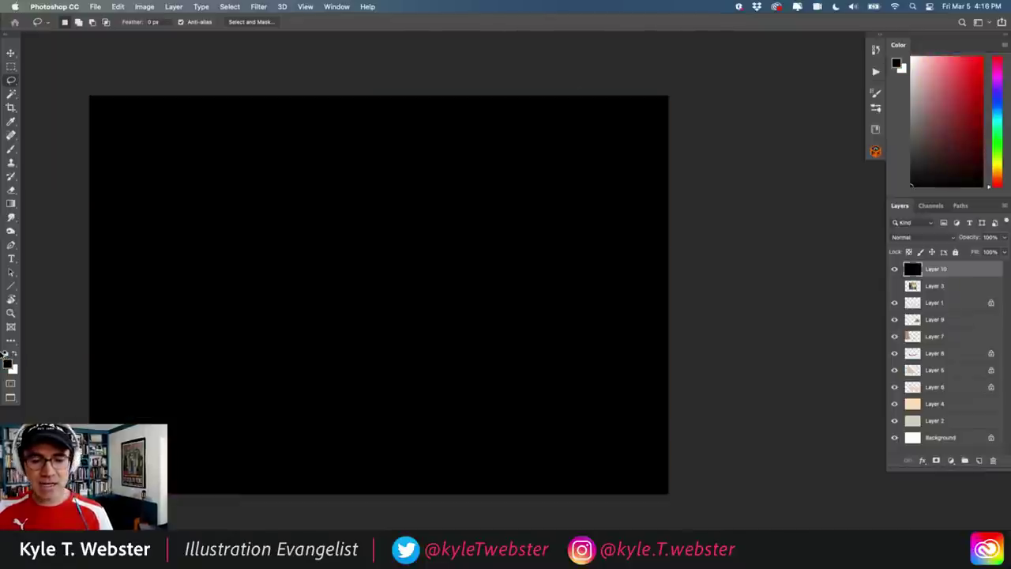
pyautogui.click(917, 237)
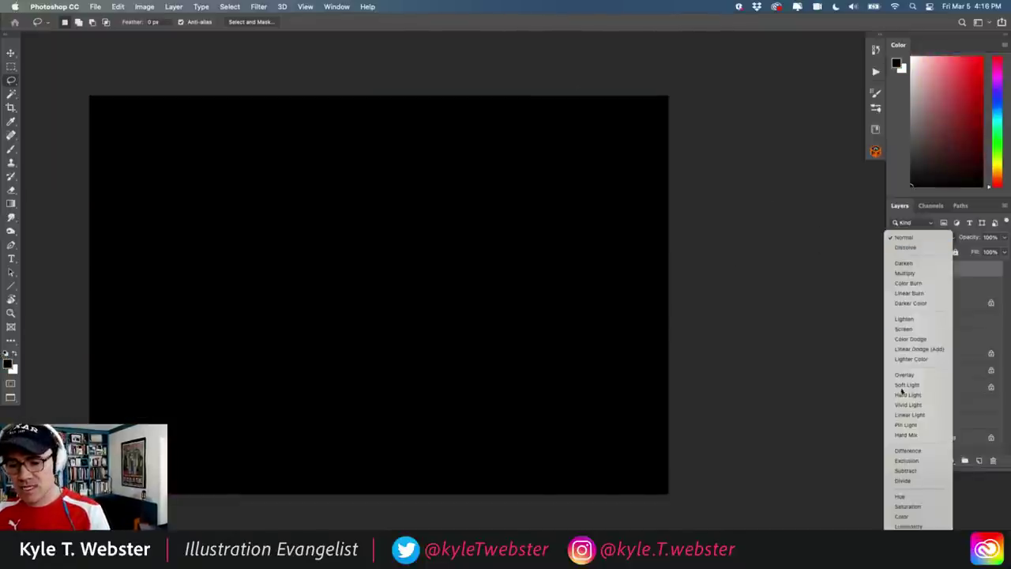
pyautogui.click(901, 517)
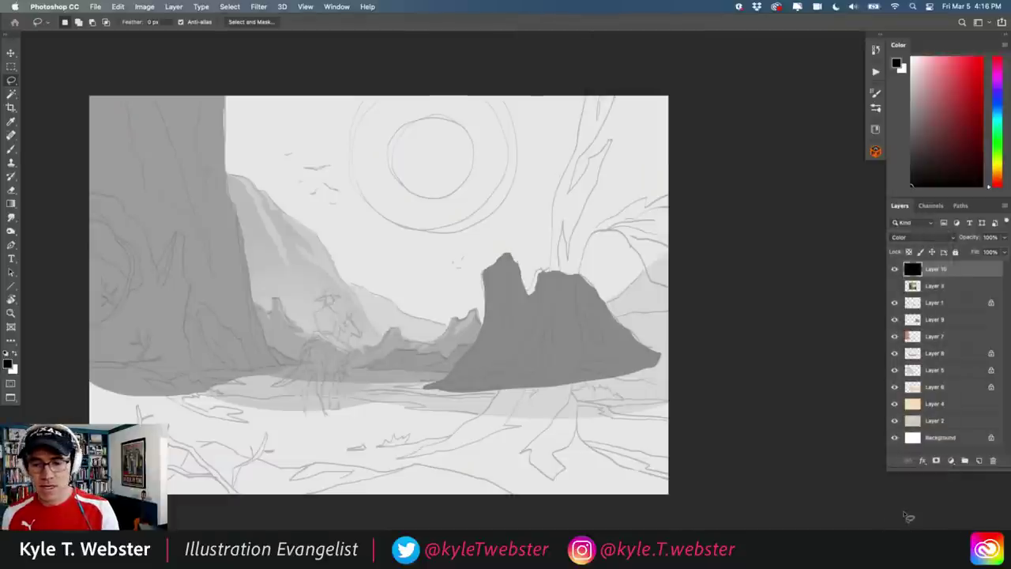
# Hide the sketch and toggle the black Color layer to compare greyscale values with the colours, leaving that layer hidden and the sketch shown
pyautogui.click(895, 303)
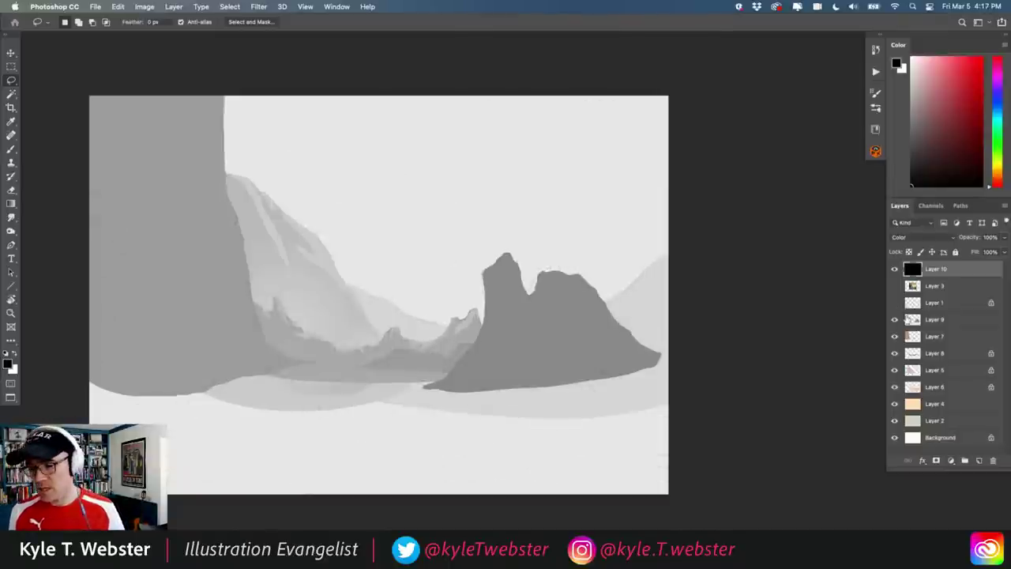
pyautogui.click(896, 270)
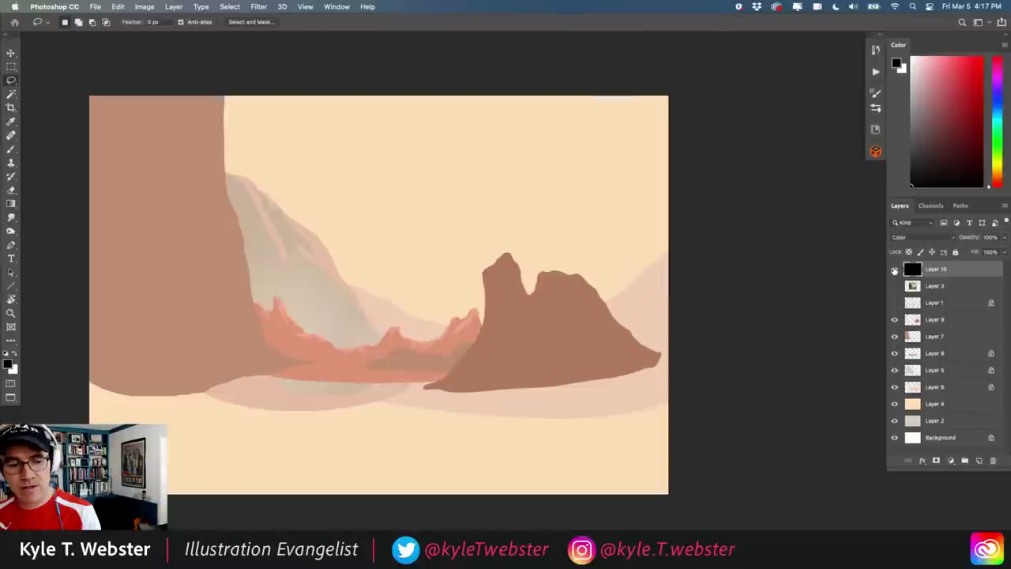
pyautogui.click(896, 270)
pyautogui.click(896, 270)
pyautogui.click(896, 270)
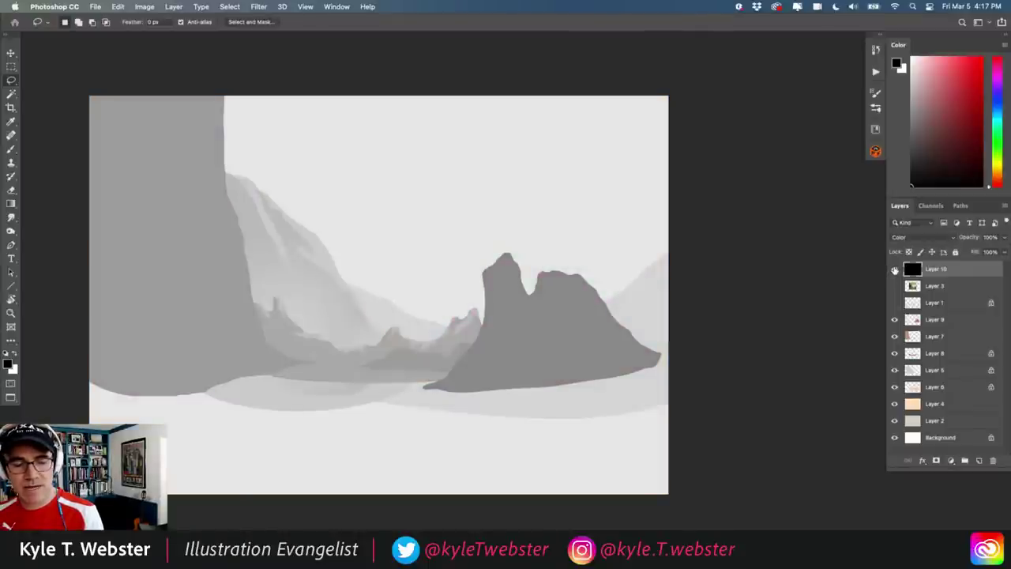
pyautogui.click(896, 270)
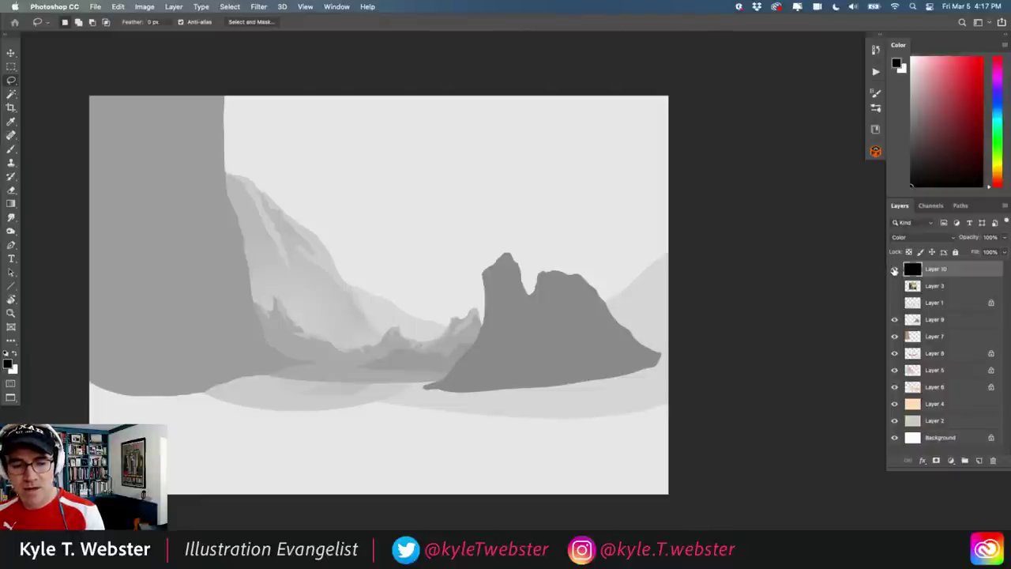
pyautogui.click(895, 271)
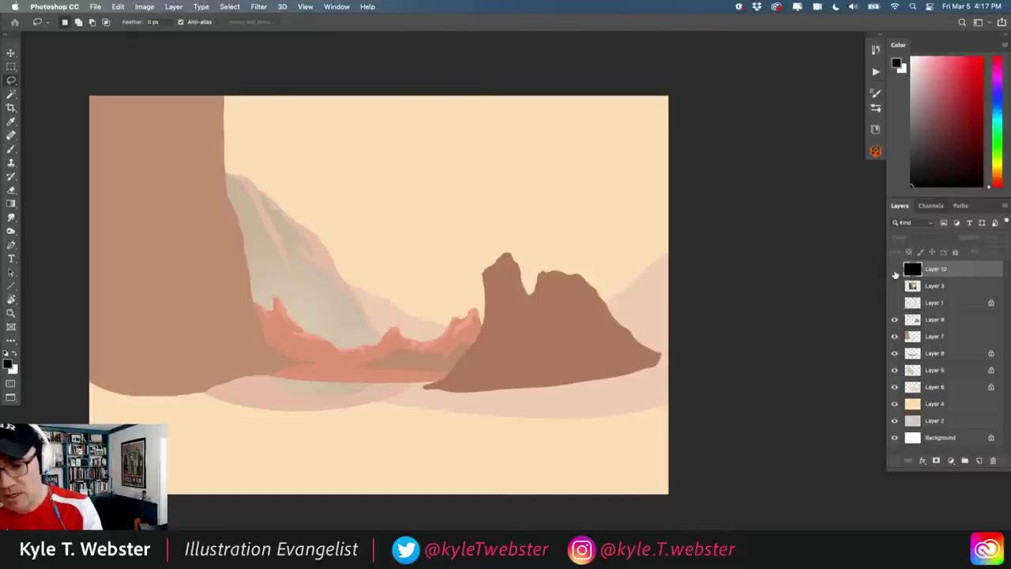
pyautogui.click(895, 271)
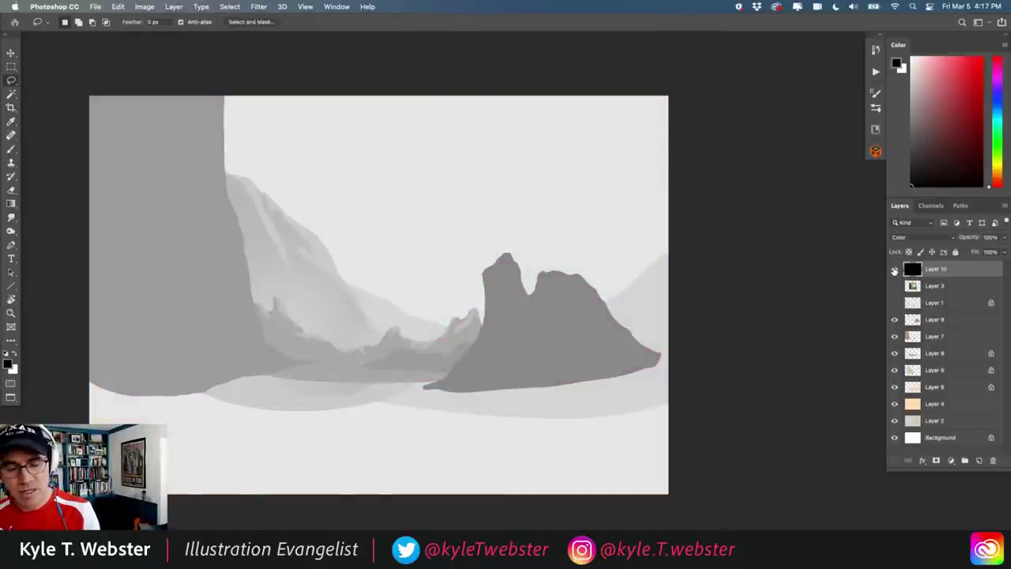
pyautogui.click(895, 270)
pyautogui.click(895, 303)
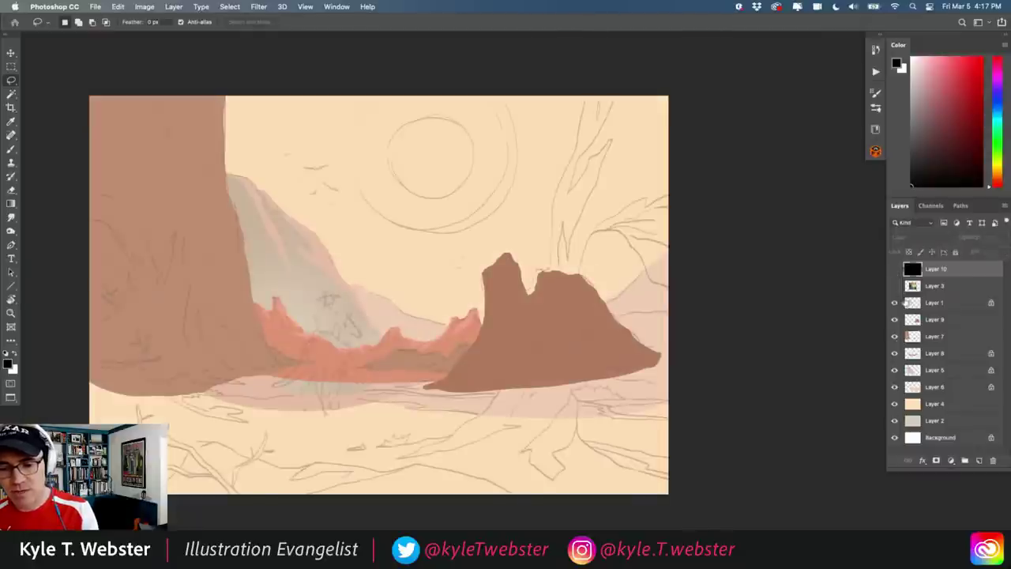
# Sample the twin-peaked butte's brown, make Layer 9 active, and choose a slightly darker, more saturated brown as the foreground colour
pyautogui.click(927, 305)
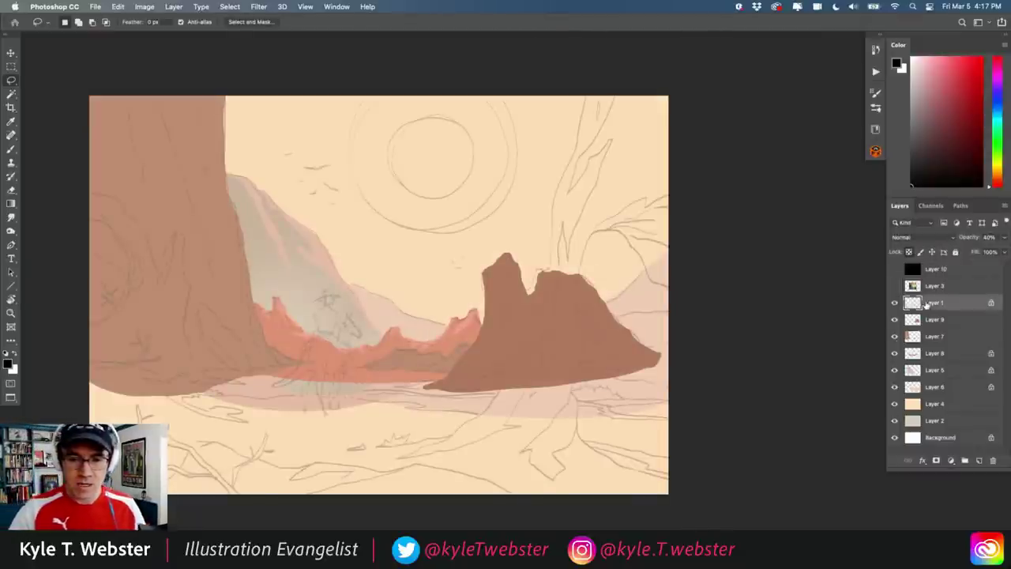
pyautogui.moveTo(342, 414); pyautogui.dragTo(305, 425)
pyautogui.hscroll(-3, 176, 369)
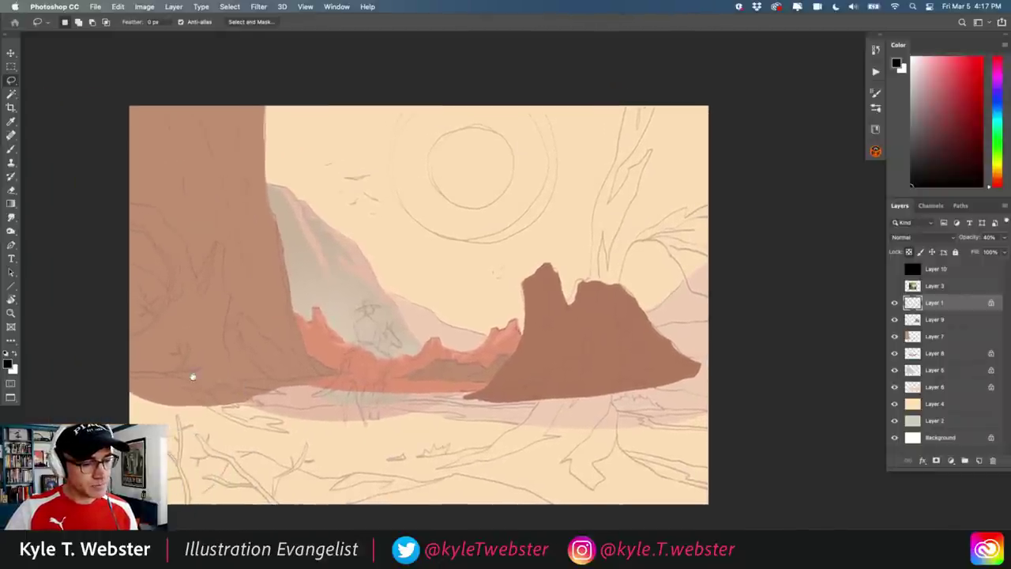
pyautogui.scroll(3, 192, 377)
pyautogui.press('b')
pyautogui.keyDown('alt'); pyautogui.click(646, 278); pyautogui.keyUp('alt')
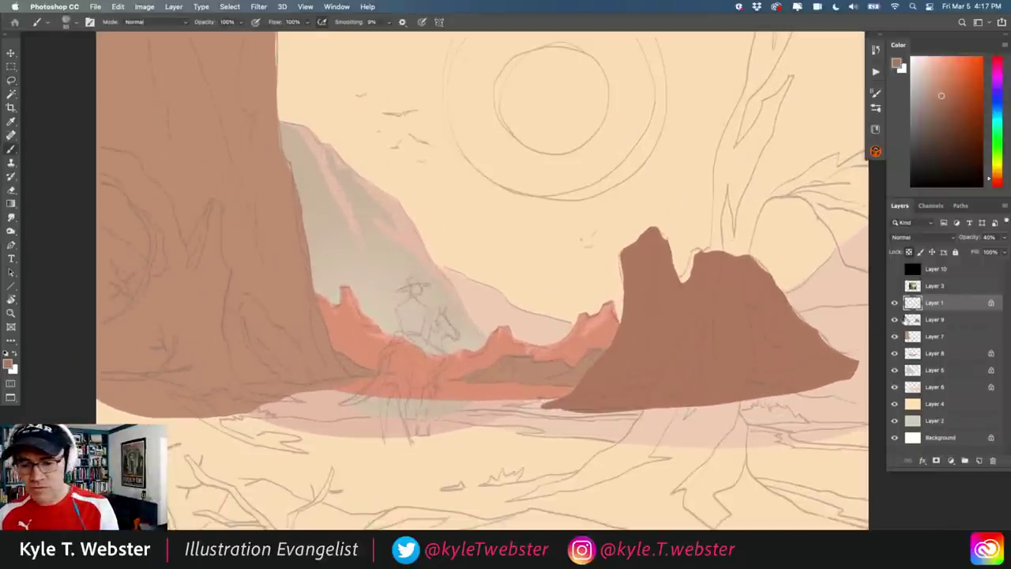
pyautogui.click(935, 319)
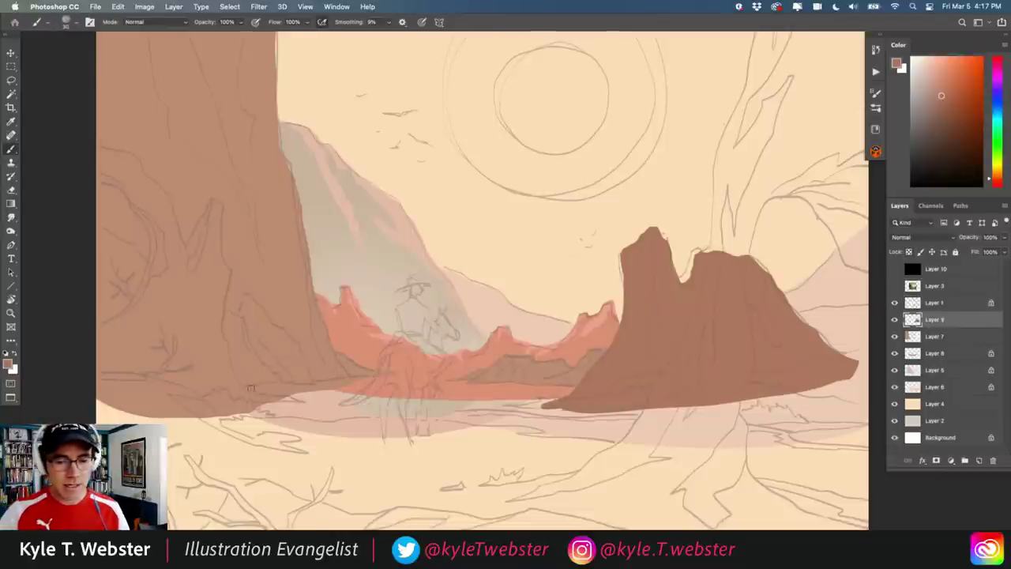
pyautogui.hscroll(-3, 218, 379)
pyautogui.scroll(1, 219, 379)
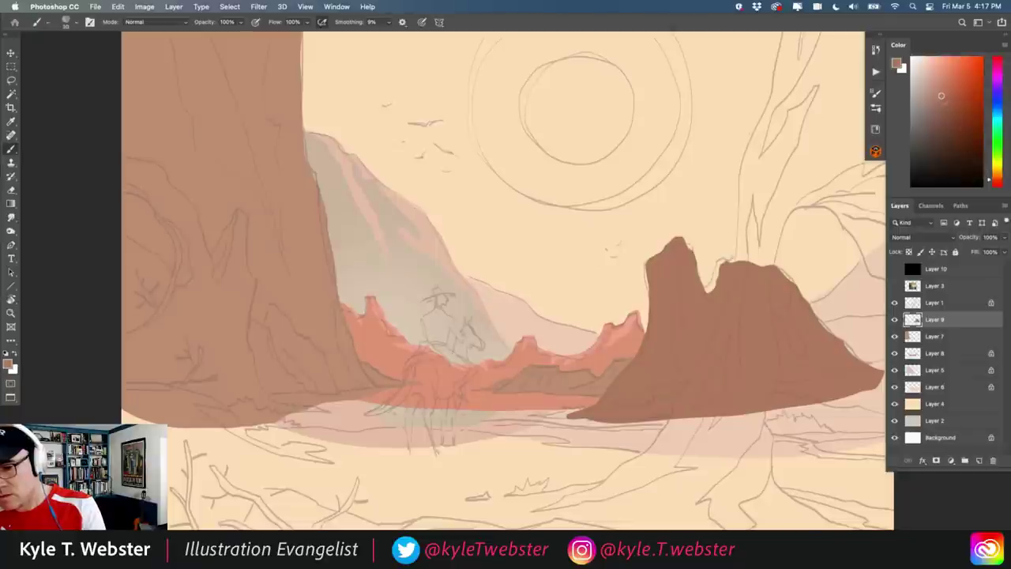
pyautogui.click(945, 99)
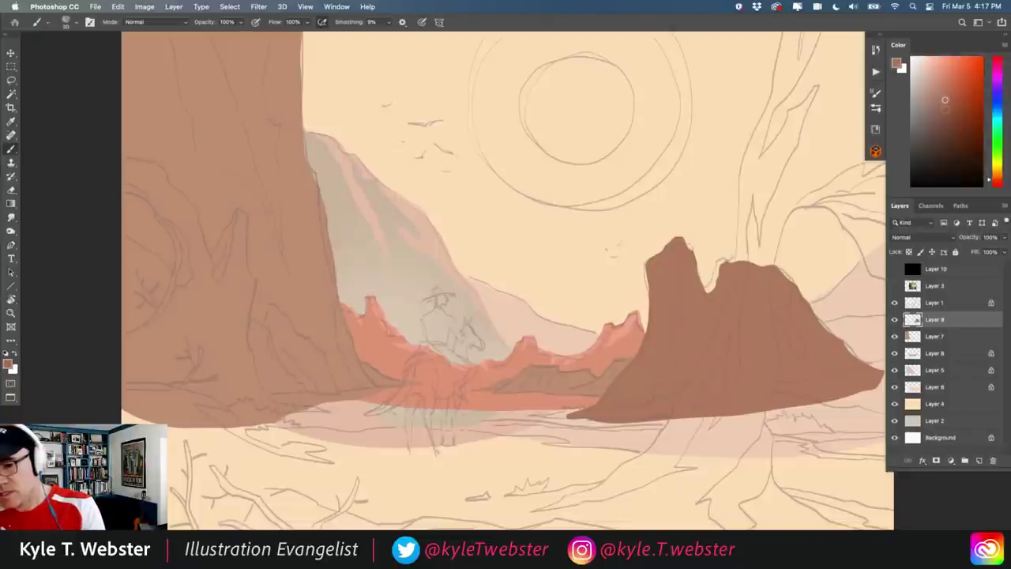
pyautogui.click(947, 101)
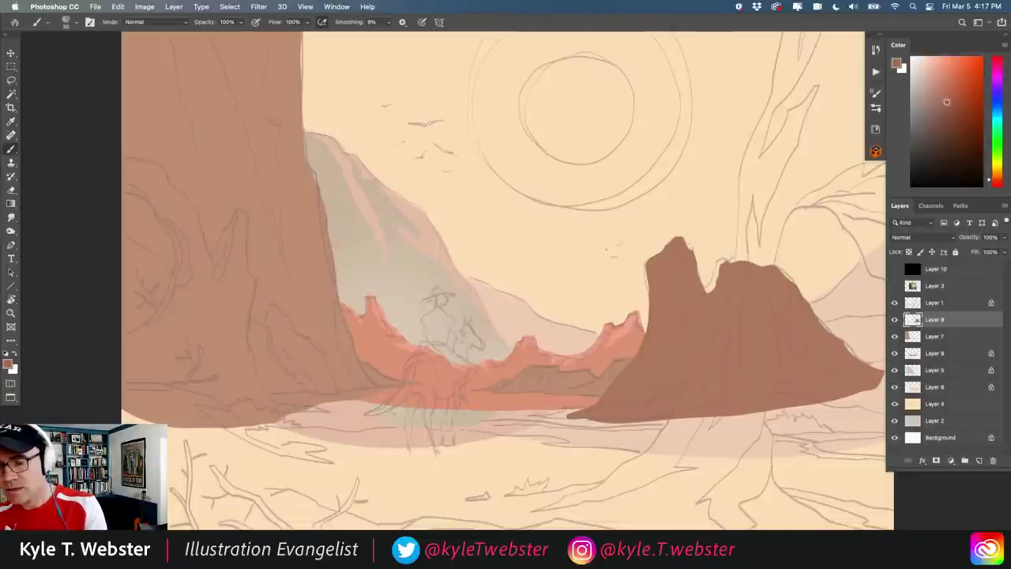
# Lasso the spiked, arched formation in front of the left cliff, fill it with the darker brown on Layer 9, and deselect
pyautogui.press('l')
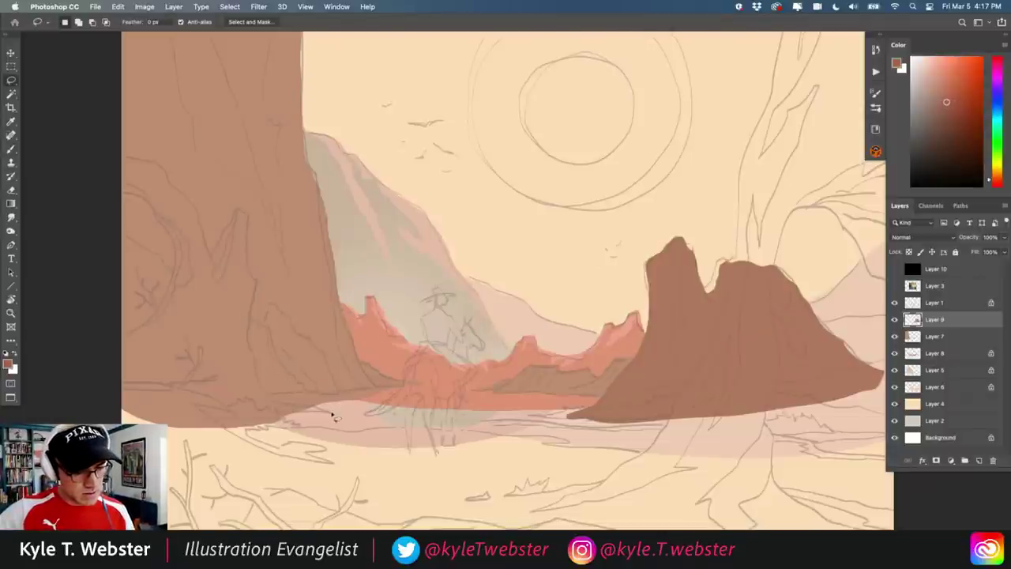
pyautogui.moveTo(332, 414); pyautogui.dragTo(280, 401)
pyautogui.moveTo(254, 365); pyautogui.dragTo(247, 332)
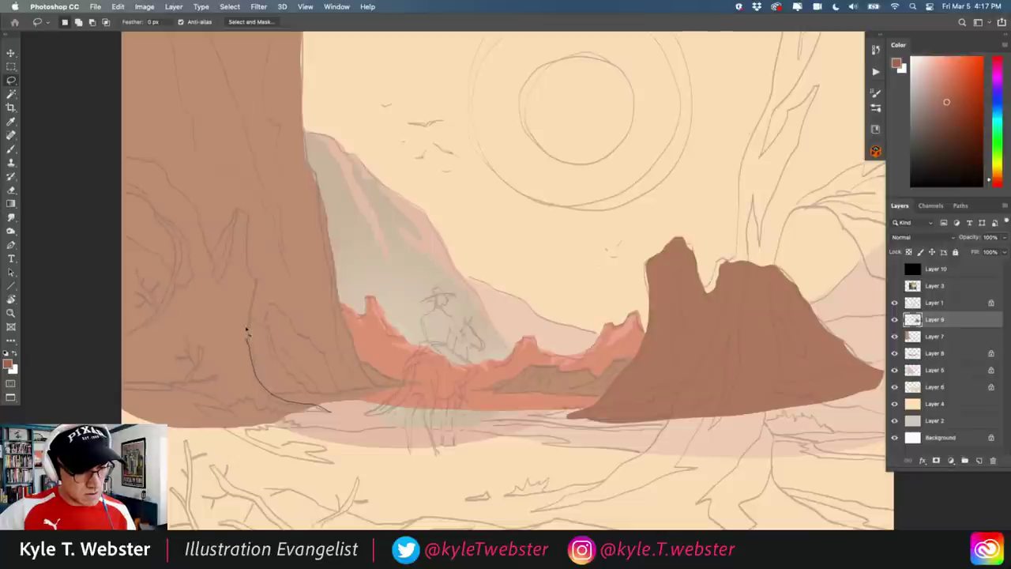
pyautogui.moveTo(255, 278)
pyautogui.mouseDown()
pyautogui.moveTo(245, 211)
pyautogui.moveTo(232, 207)
pyautogui.moveTo(221, 236)
pyautogui.mouseUp()
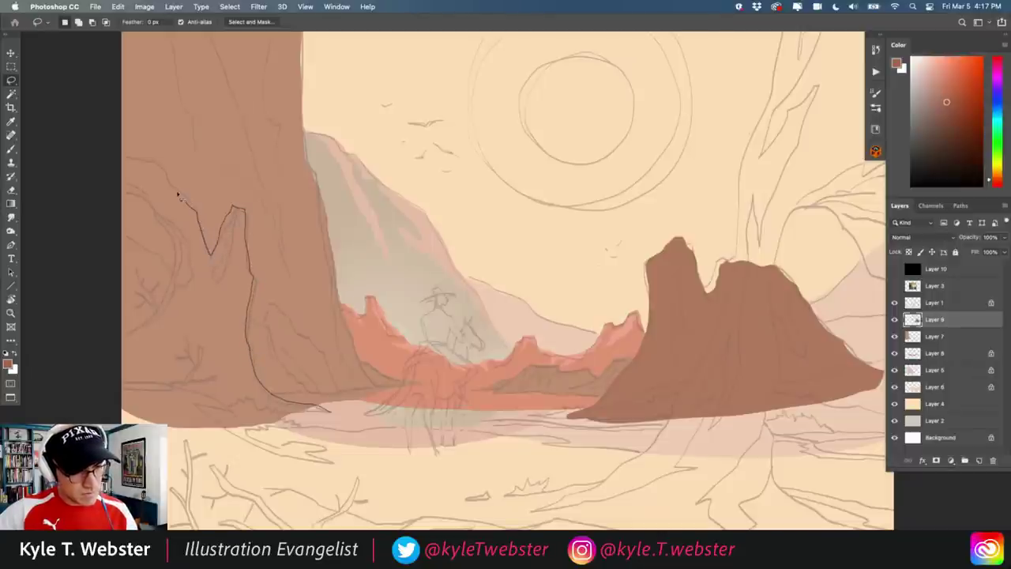
pyautogui.moveTo(151, 163)
pyautogui.mouseDown()
pyautogui.moveTo(114, 156)
pyautogui.moveTo(118, 196)
pyautogui.moveTo(146, 208)
pyautogui.mouseUp()
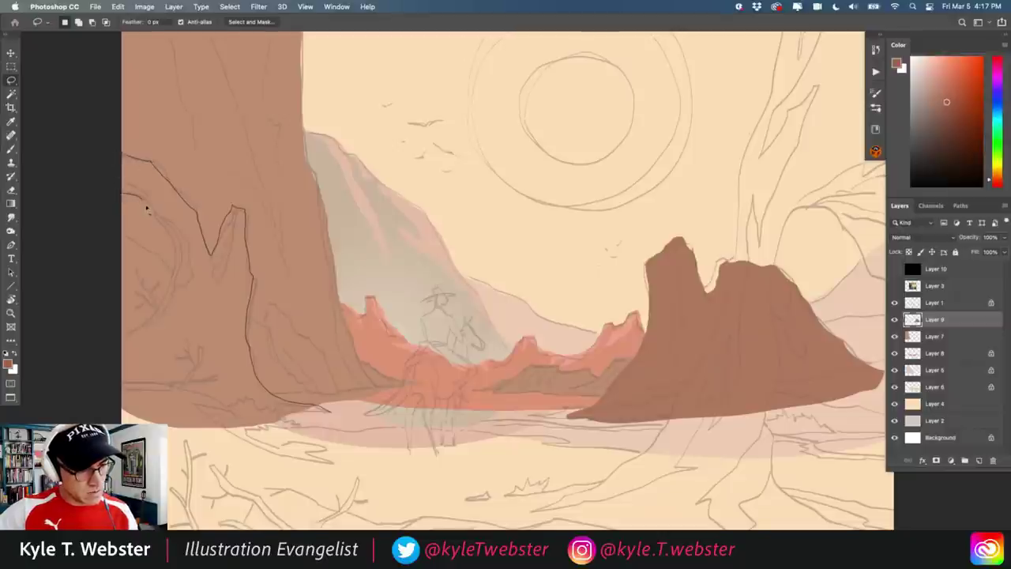
pyautogui.moveTo(172, 257)
pyautogui.mouseDown()
pyautogui.moveTo(151, 324)
pyautogui.moveTo(119, 339)
pyautogui.moveTo(217, 438)
pyautogui.moveTo(249, 440)
pyautogui.moveTo(267, 433)
pyautogui.moveTo(270, 415)
pyautogui.moveTo(327, 412)
pyautogui.mouseUp()
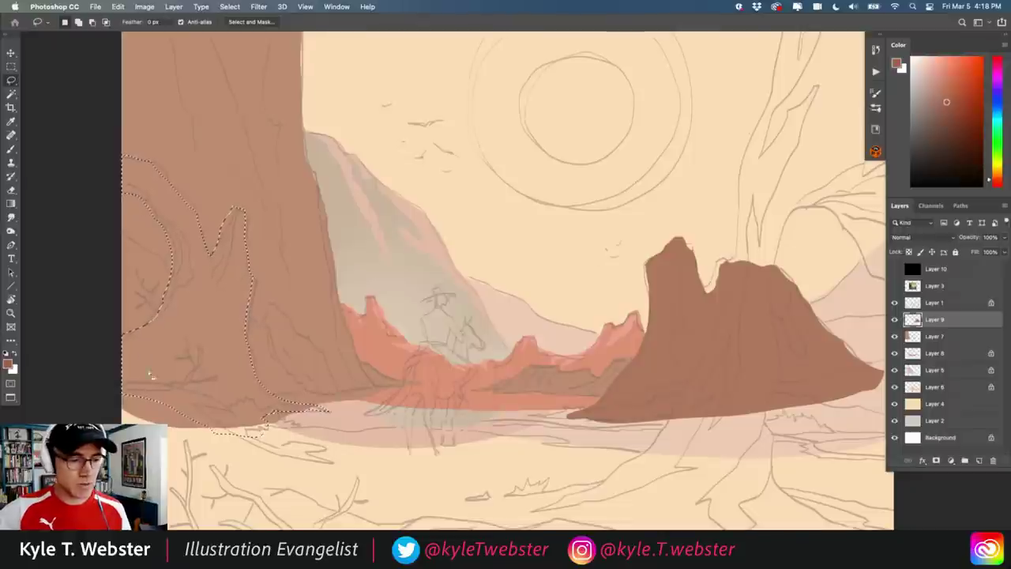
pyautogui.hotkey('alt', 'BackSpace')
pyautogui.press('super+d')
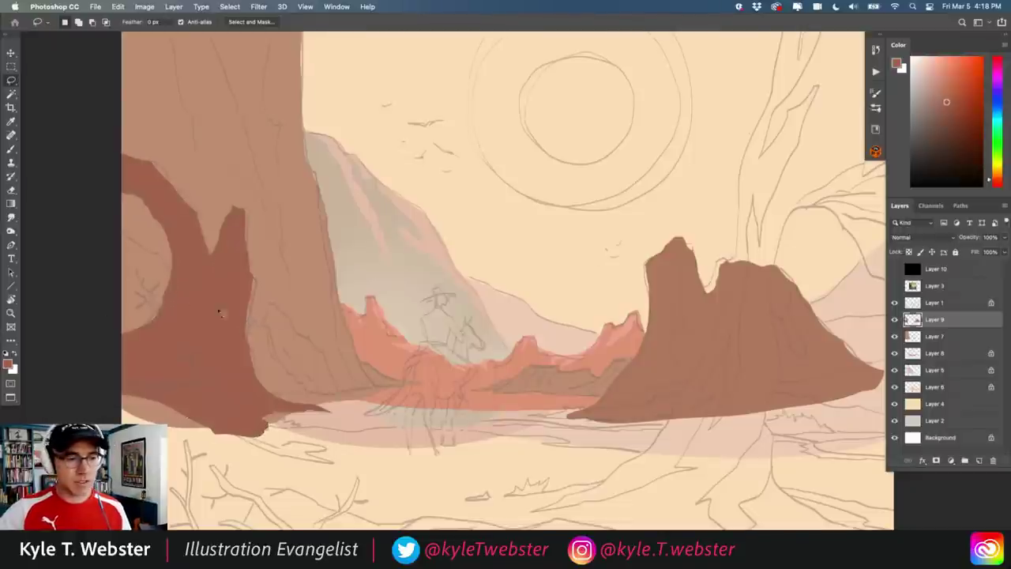
# Resample the butte's brown and choose an even deeper reddish brown for the nearest foreground shape
pyautogui.scroll(-5, 277, 435)
pyautogui.scroll(5, 300, 440)
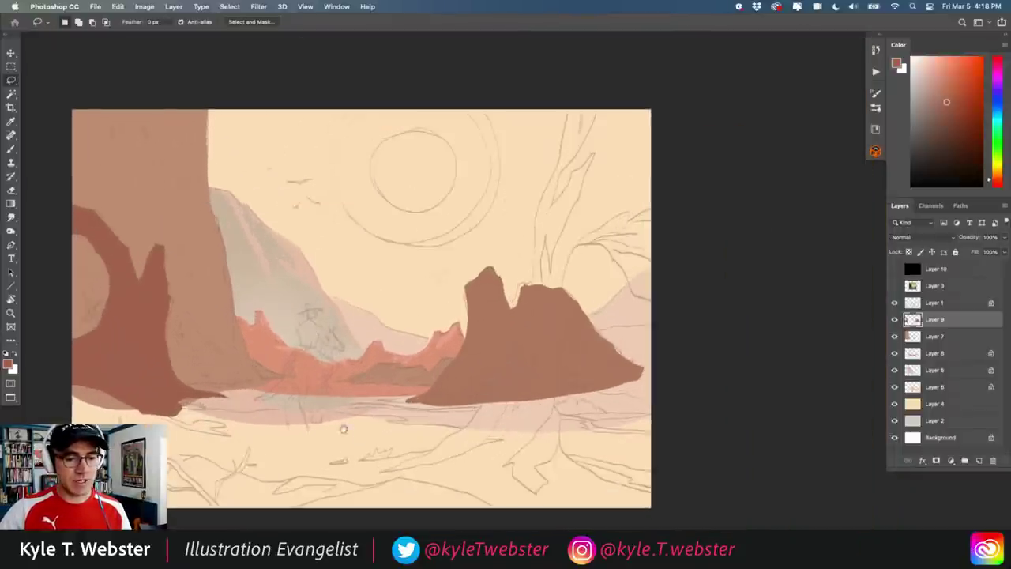
pyautogui.press('b')
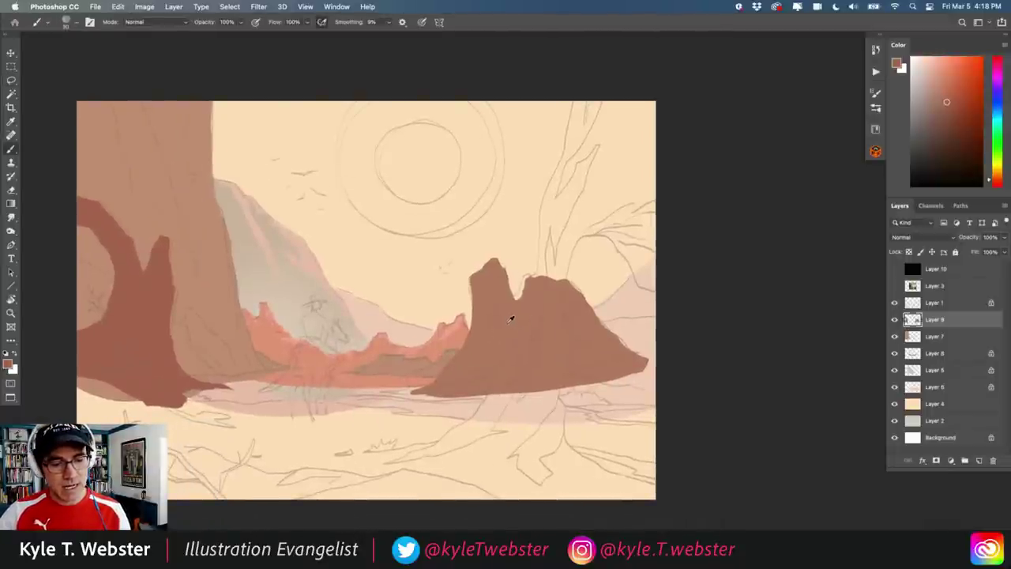
pyautogui.keyDown('alt'); pyautogui.click(511, 318); pyautogui.keyUp('alt')
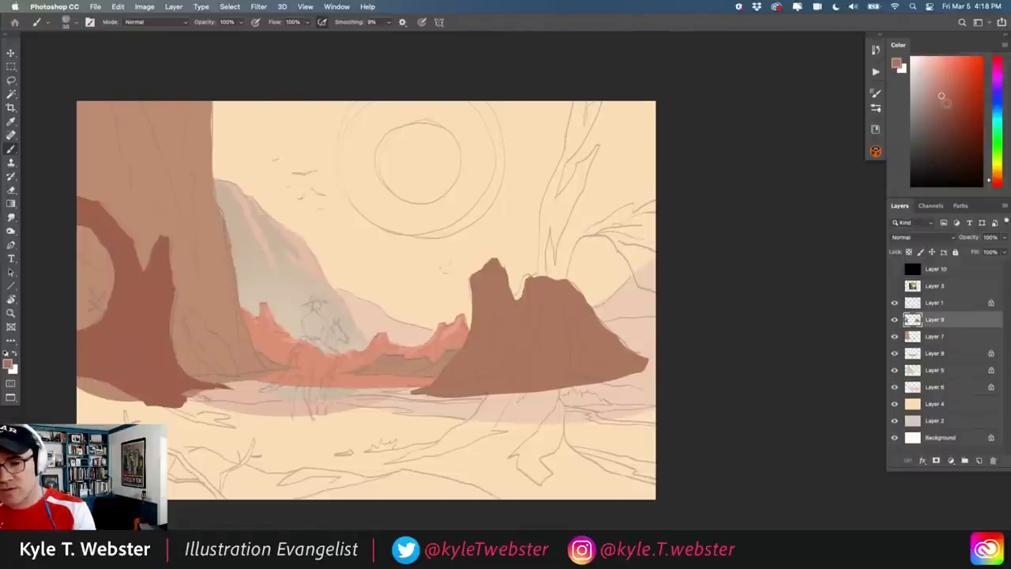
pyautogui.click(948, 104)
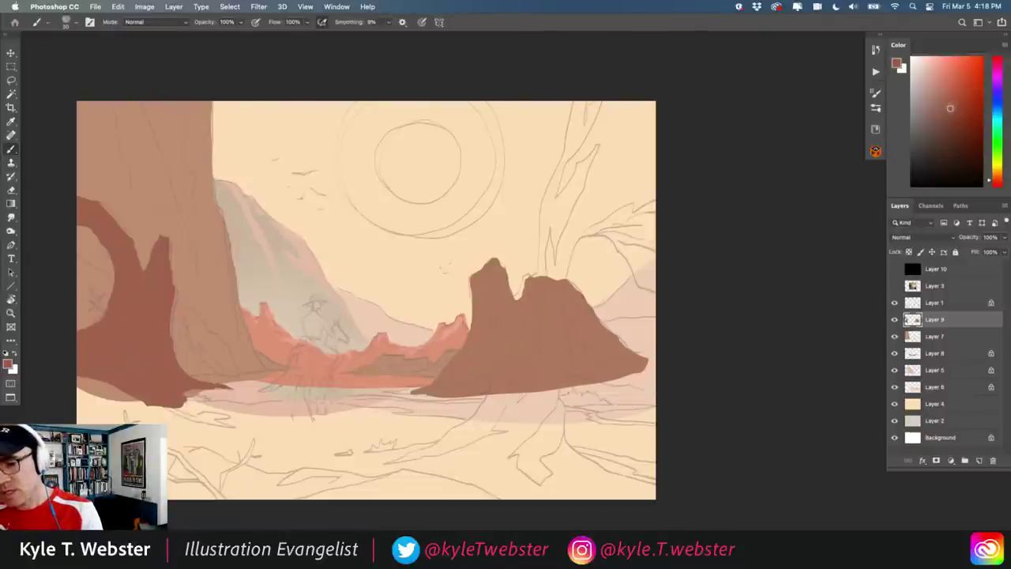
# Lasso the large foreground tree with its arching branch and spreading base, fill it with the deep reddish brown, and deselect
pyautogui.press('l')
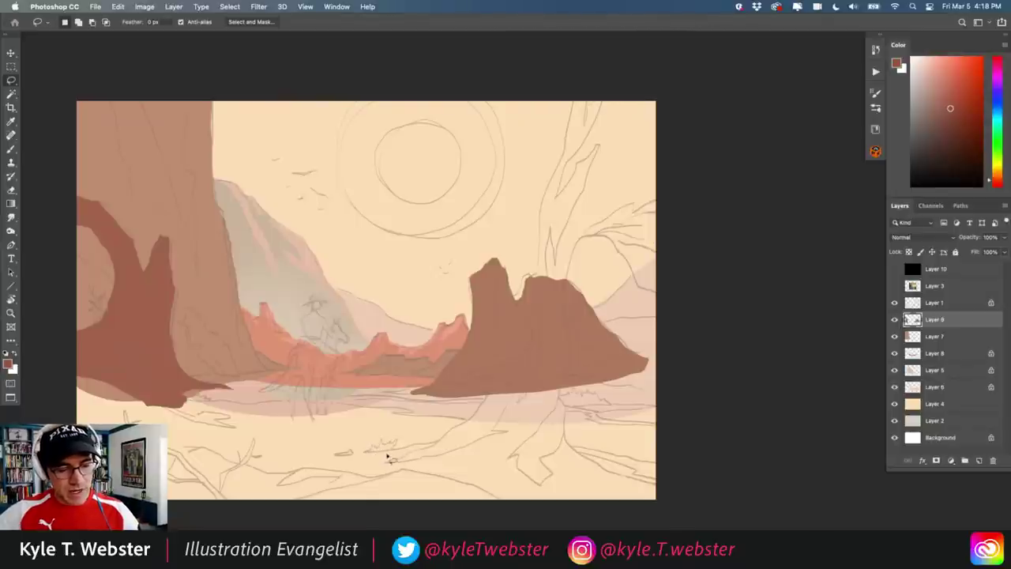
pyautogui.moveTo(395, 452)
pyautogui.mouseDown()
pyautogui.moveTo(442, 436)
pyautogui.moveTo(498, 374)
pyautogui.mouseUp()
pyautogui.moveTo(527, 312)
pyautogui.mouseDown()
pyautogui.moveTo(578, 101)
pyautogui.moveTo(658, 98)
pyautogui.moveTo(680, 226)
pyautogui.moveTo(677, 298)
pyautogui.moveTo(641, 284)
pyautogui.moveTo(605, 237)
pyautogui.moveTo(585, 235)
pyautogui.moveTo(564, 293)
pyautogui.mouseUp()
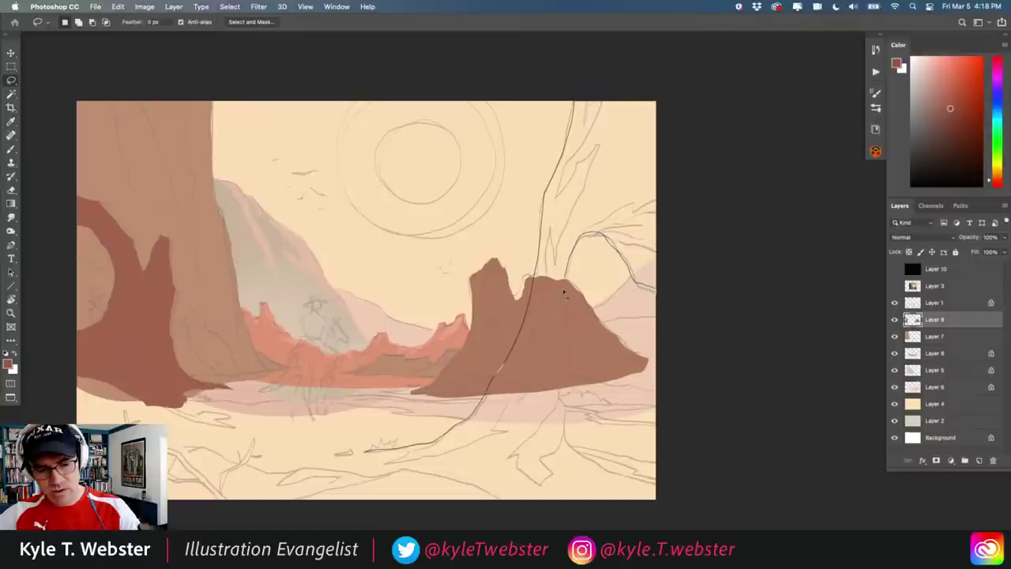
pyautogui.moveTo(569, 340)
pyautogui.mouseDown()
pyautogui.moveTo(575, 360)
pyautogui.moveTo(562, 397)
pyautogui.moveTo(577, 450)
pyautogui.moveTo(688, 504)
pyautogui.mouseUp()
pyautogui.moveTo(606, 509); pyautogui.dragTo(444, 510)
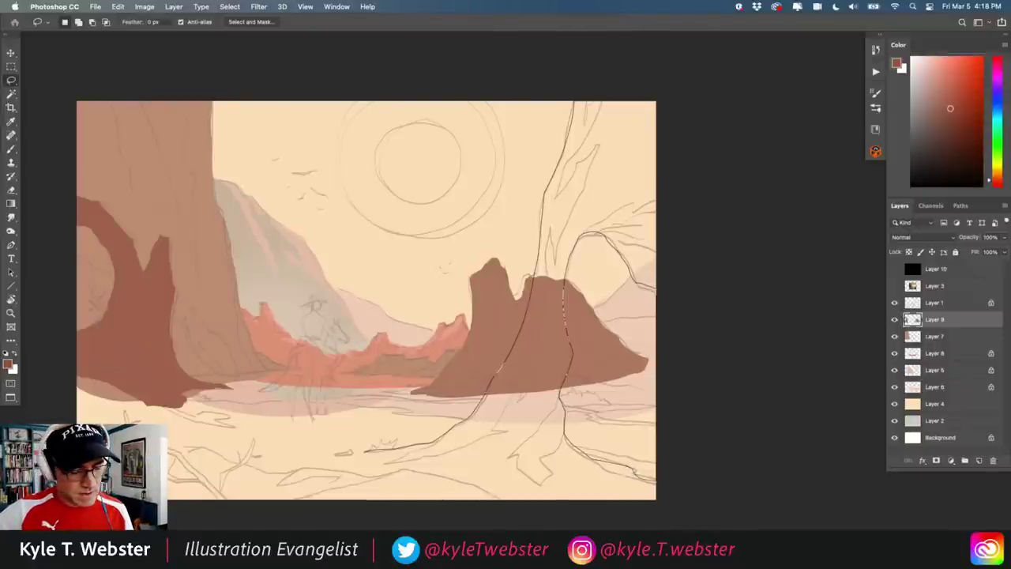
pyautogui.moveTo(371, 510)
pyautogui.mouseDown()
pyautogui.moveTo(273, 510)
pyautogui.moveTo(292, 479)
pyautogui.moveTo(348, 460)
pyautogui.moveTo(357, 445)
pyautogui.mouseUp()
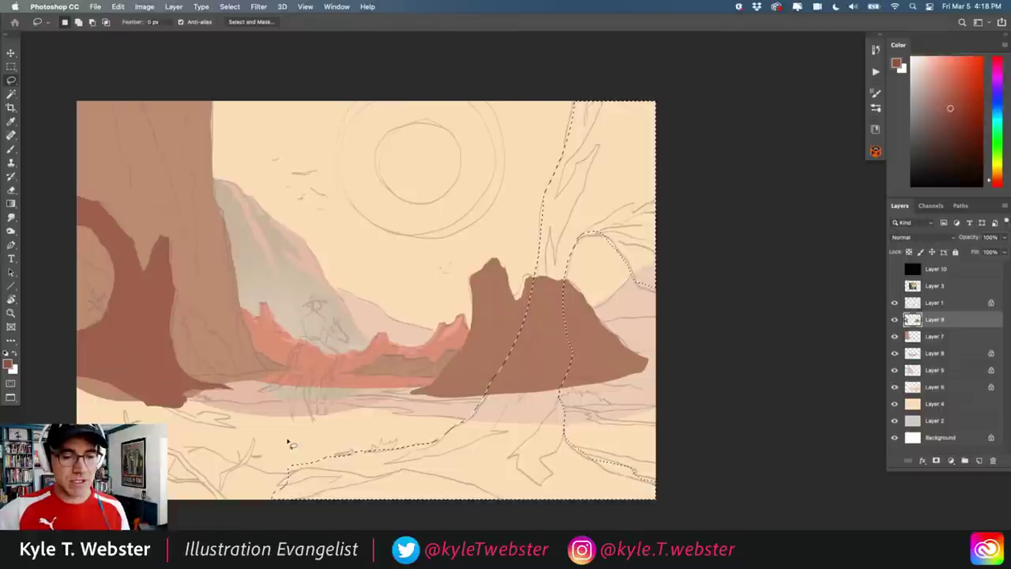
pyautogui.hotkey('alt', 'BackSpace')
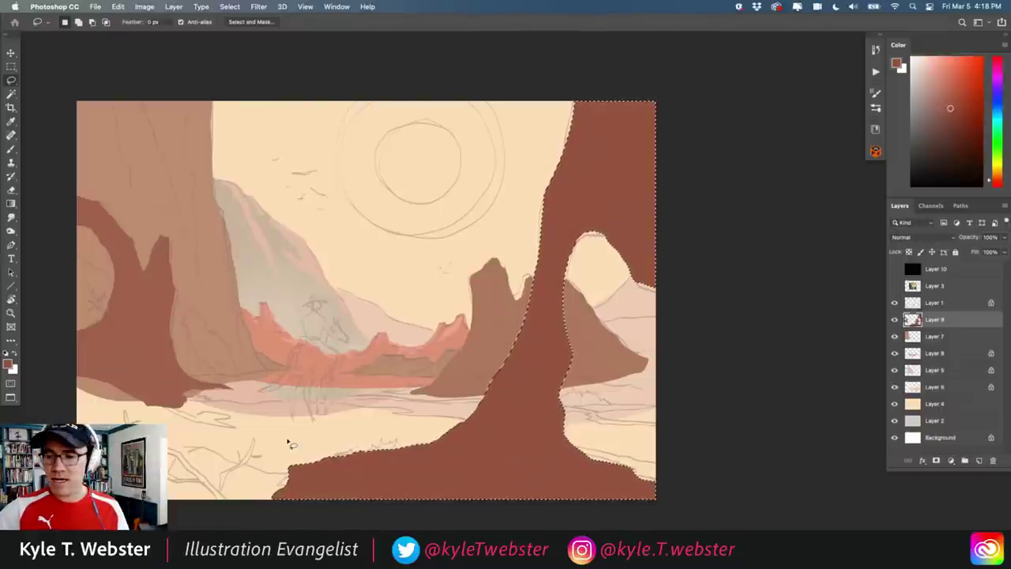
pyautogui.press('super+d')
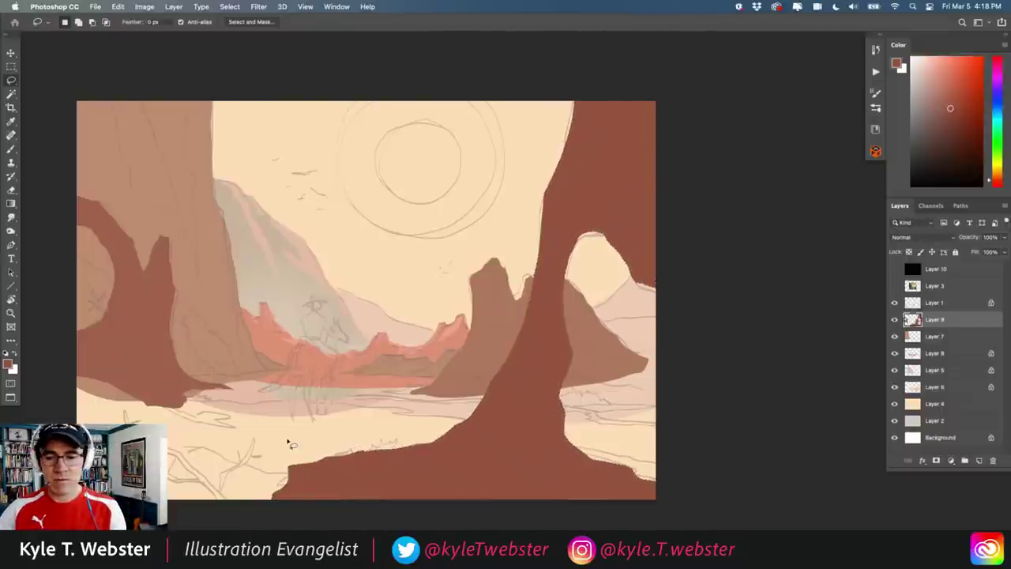
# Hide the sketch and toggle the black Color layer to check the greyscale values, then show the sketch again
pyautogui.click(894, 302)
pyautogui.click(895, 269)
pyautogui.hscroll(-3, 303, 422)
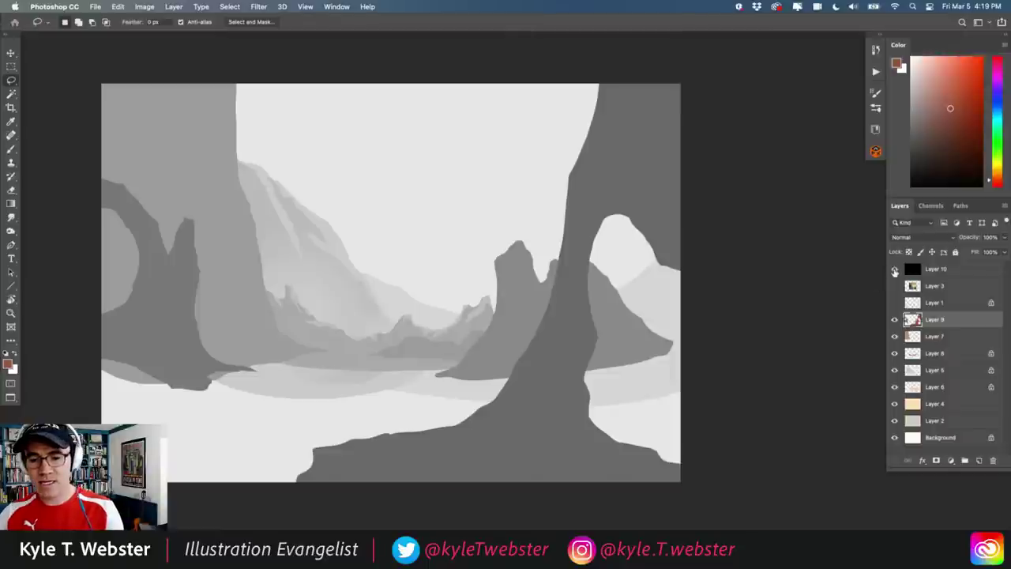
pyautogui.click(896, 271)
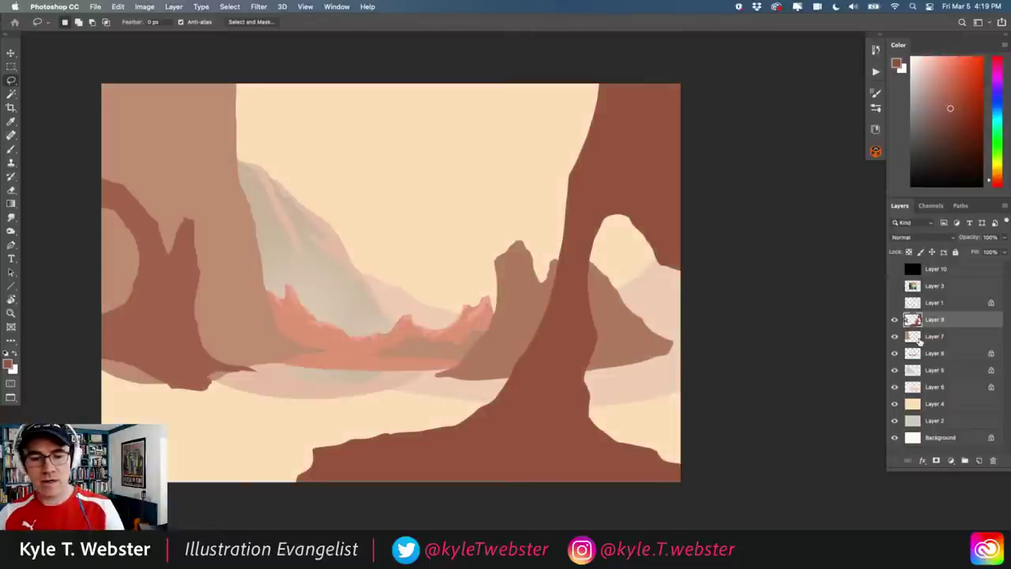
pyautogui.scroll(-2, 242, 406)
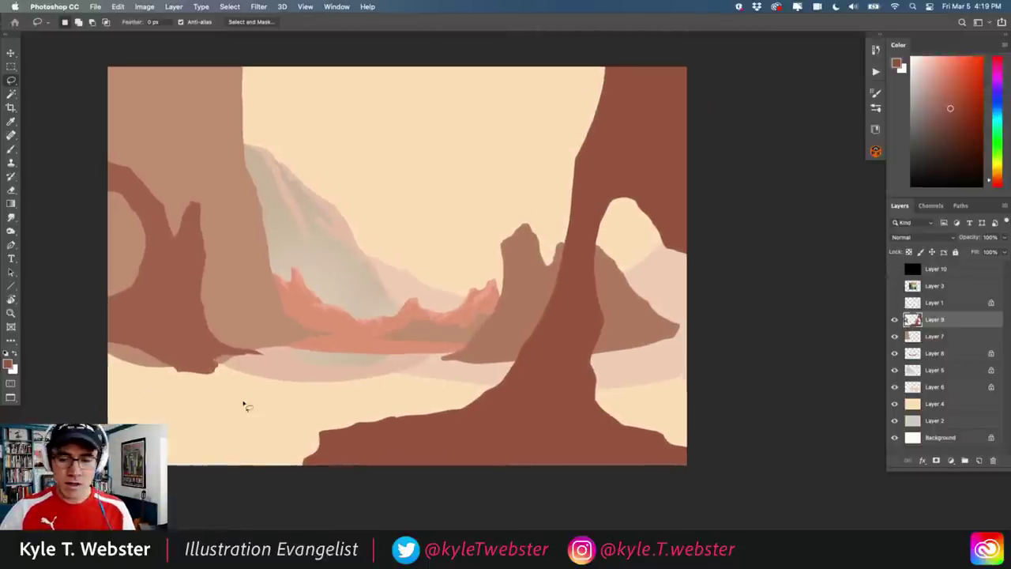
pyautogui.click(895, 303)
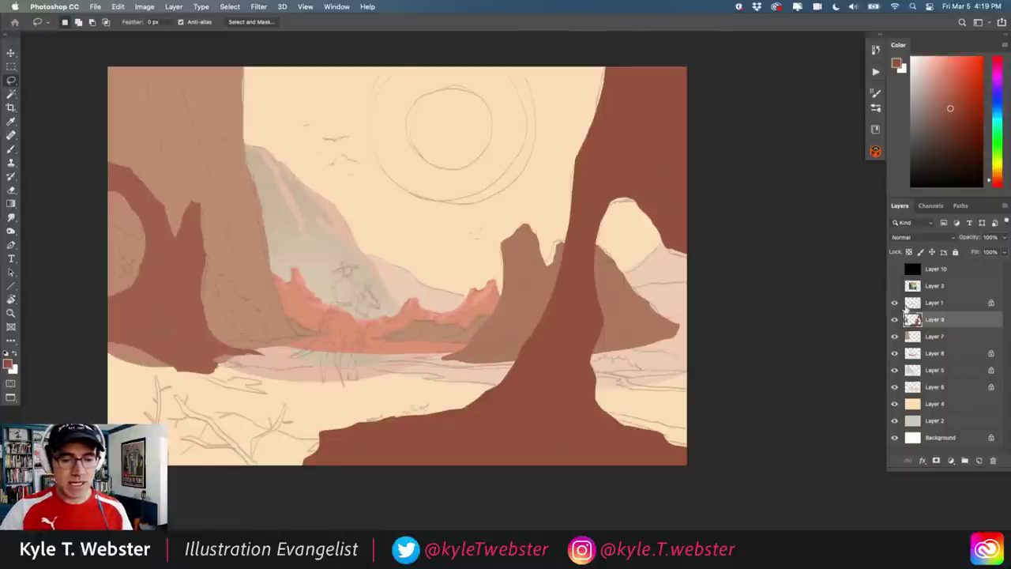
# Sample the salmon colour of the distant red ridge and make the ridge's layer, Layer 8, active, toggling its visibility to check it
pyautogui.scroll(3, 548, 354)
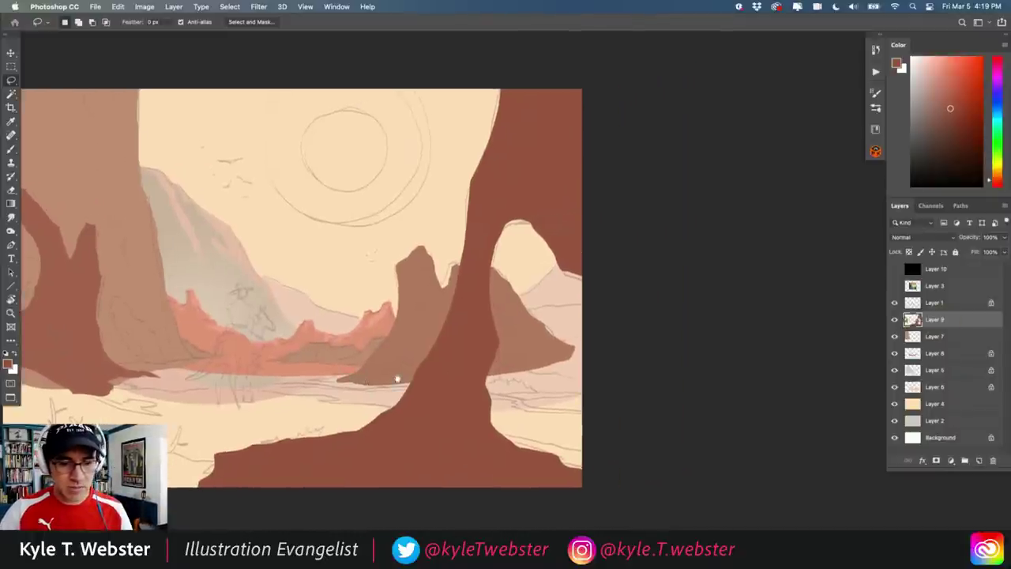
pyautogui.press('b')
pyautogui.keyDown('alt'); pyautogui.click(236, 351); pyautogui.keyUp('alt')
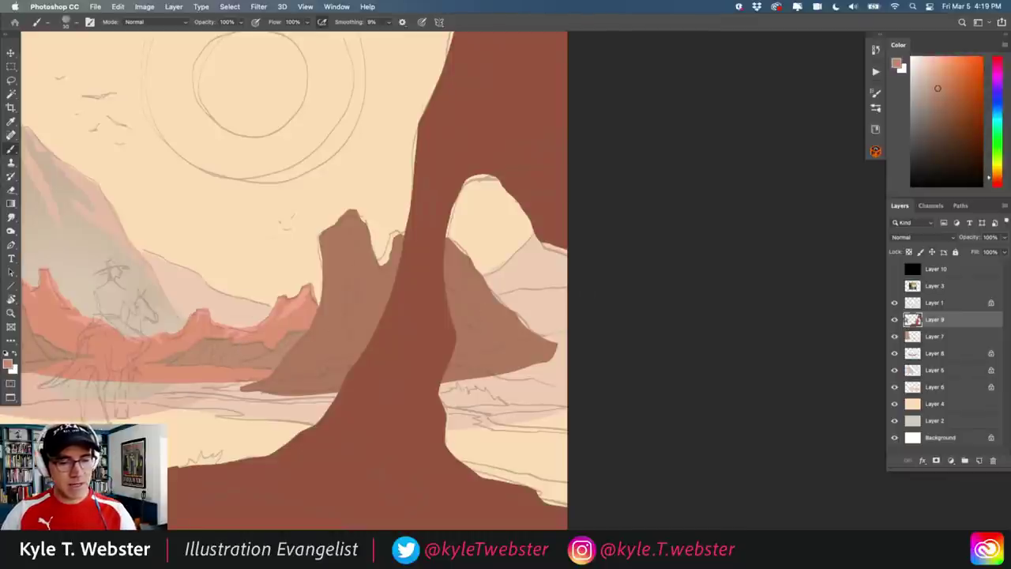
pyautogui.moveTo(280, 354); pyautogui.dragTo(331, 355)
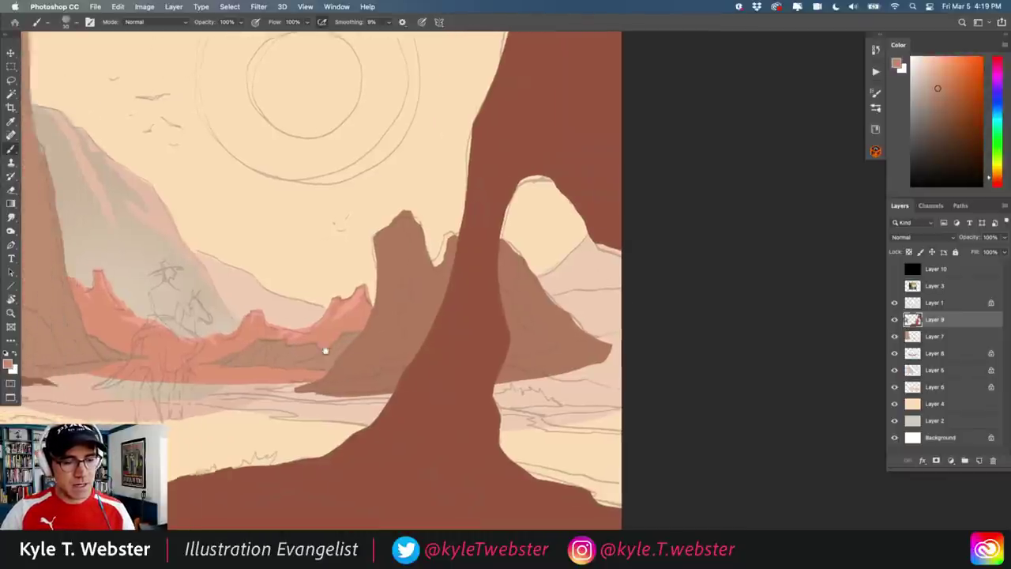
pyautogui.keyDown('alt'); pyautogui.click(358, 314); pyautogui.keyUp('alt')
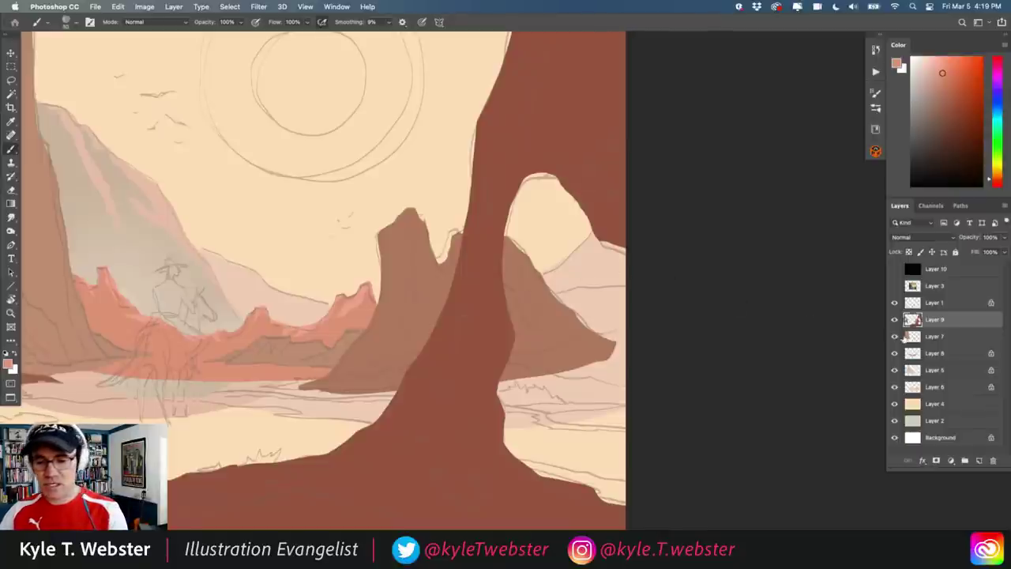
pyautogui.click(915, 352)
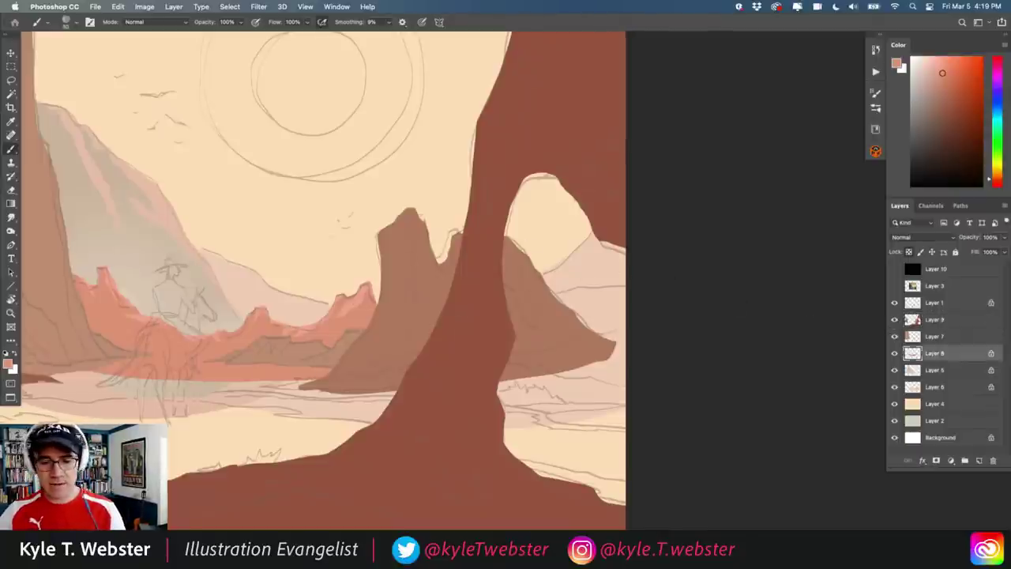
pyautogui.click(894, 353)
pyautogui.click(895, 353)
# Lasso the distant hill beneath the tree's arch, unlock Layer 8's transparent pixels, fill the selection with salmon, and deselect
pyautogui.press('l')
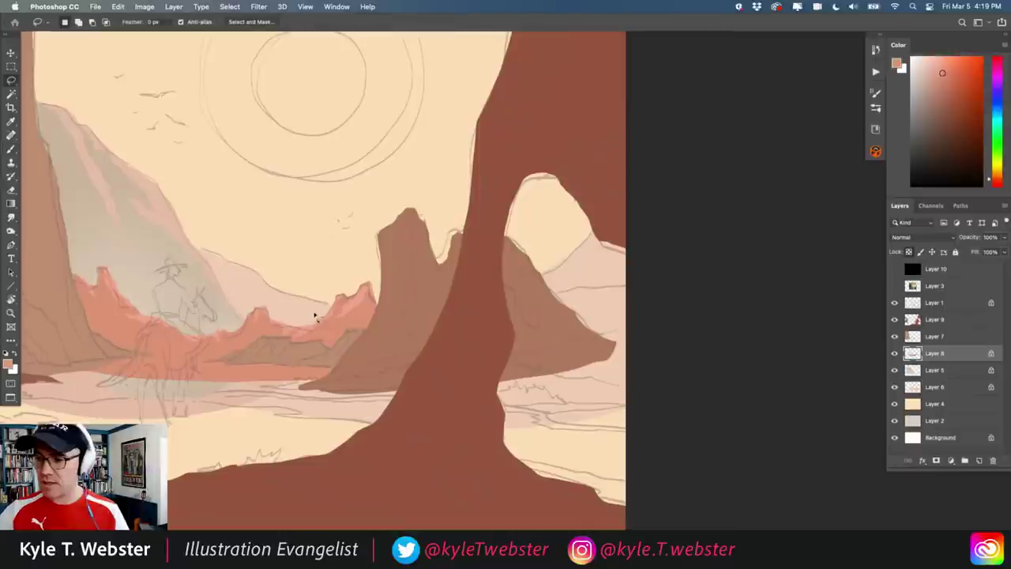
pyautogui.moveTo(523, 306)
pyautogui.mouseDown()
pyautogui.moveTo(583, 280)
pyautogui.moveTo(647, 284)
pyautogui.moveTo(588, 348)
pyautogui.moveTo(517, 343)
pyautogui.moveTo(512, 319)
pyautogui.mouseUp()
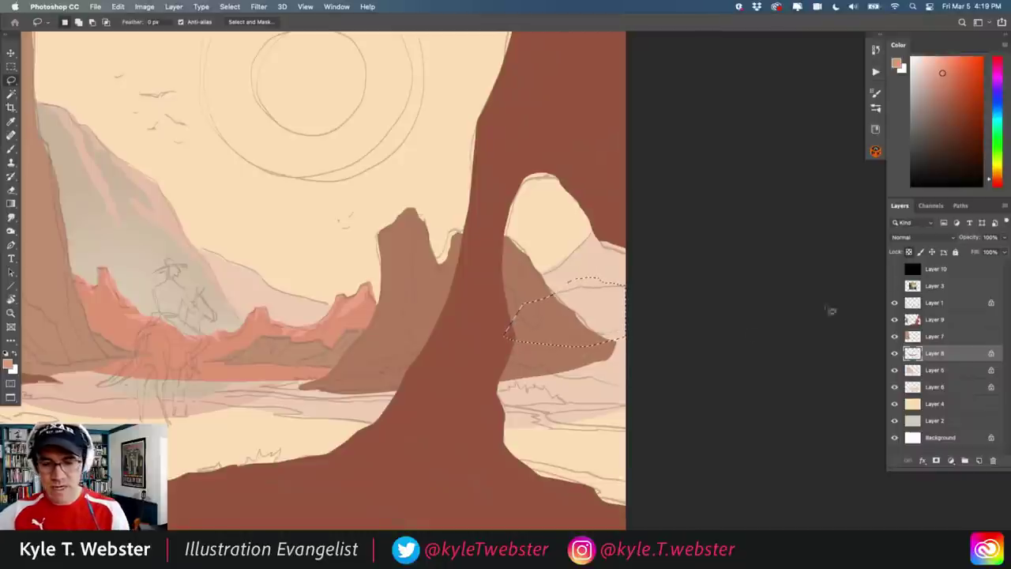
pyautogui.hotkey('alt', 'BackSpace')
pyautogui.hotkey('ctrl', 'd')
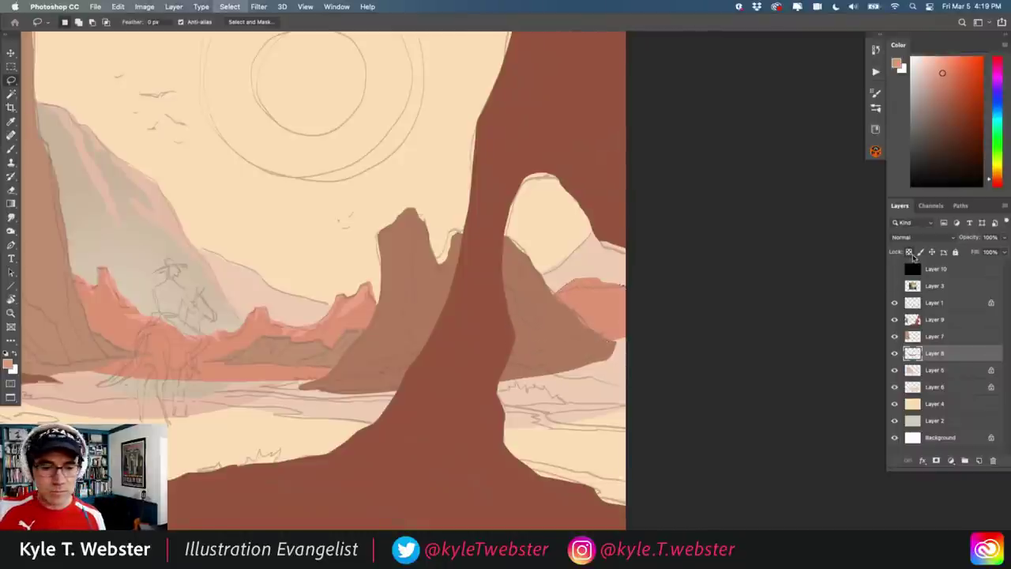
# Sample the lighter pink, lasso the upper edge of the salmon hill beneath the arch, lock Layer 8's transparent pixels, and fill the selection
pyautogui.scroll(3, 467, 276)
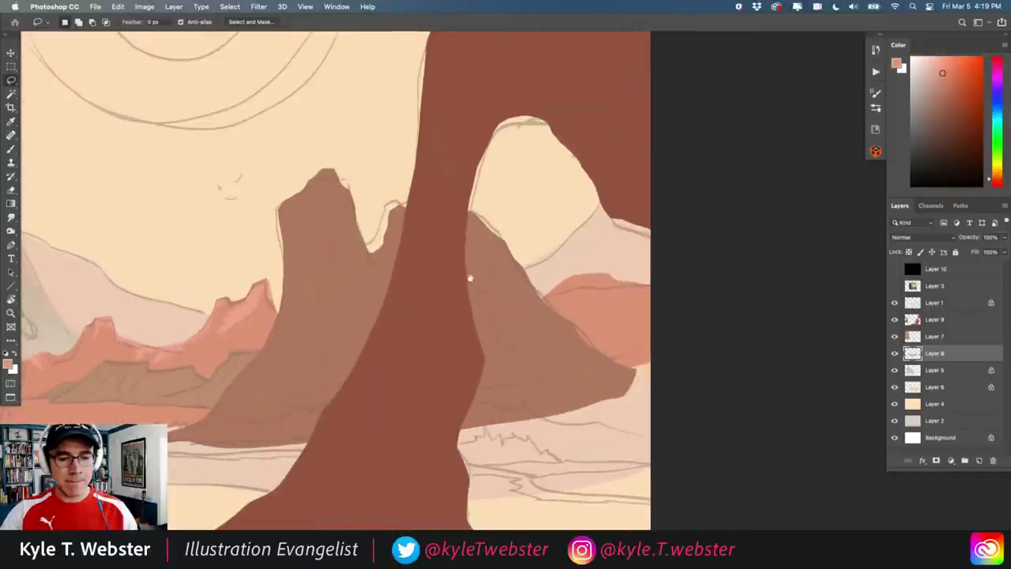
pyautogui.press('b')
pyautogui.press('l')
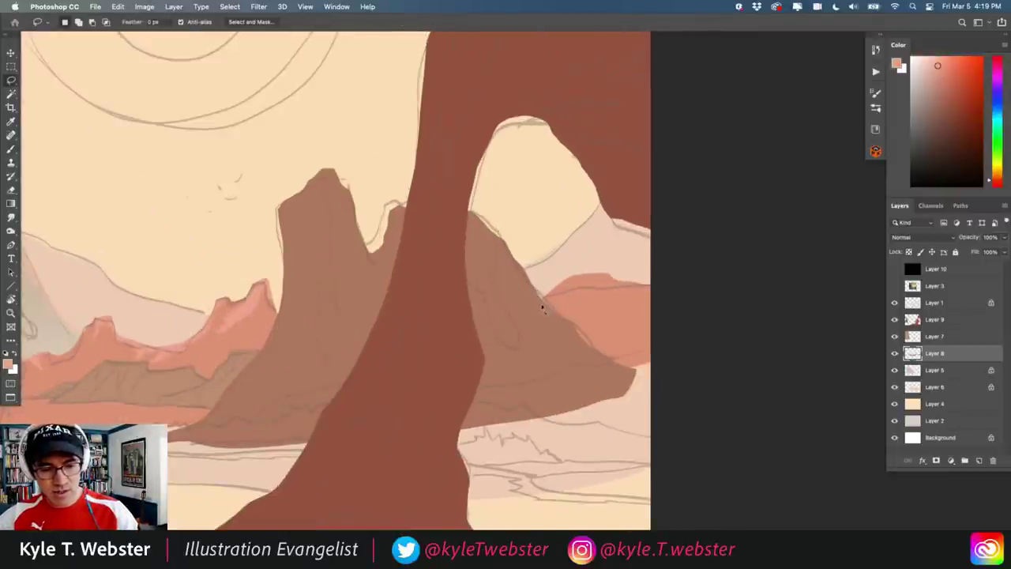
pyautogui.moveTo(534, 310)
pyautogui.mouseDown()
pyautogui.moveTo(616, 271)
pyautogui.moveTo(561, 263)
pyautogui.mouseUp()
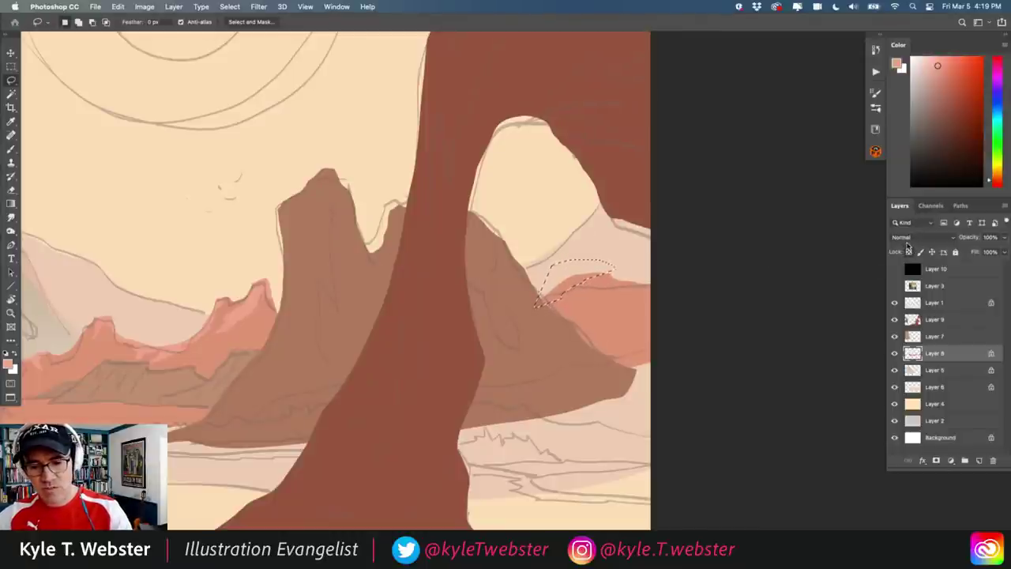
pyautogui.press('Delete')
# Lasso jagged highlight shapes across the rest of the hill beneath the arch, fill them with the lighter pink, and deselect
pyautogui.moveTo(613, 278); pyautogui.dragTo(595, 304)
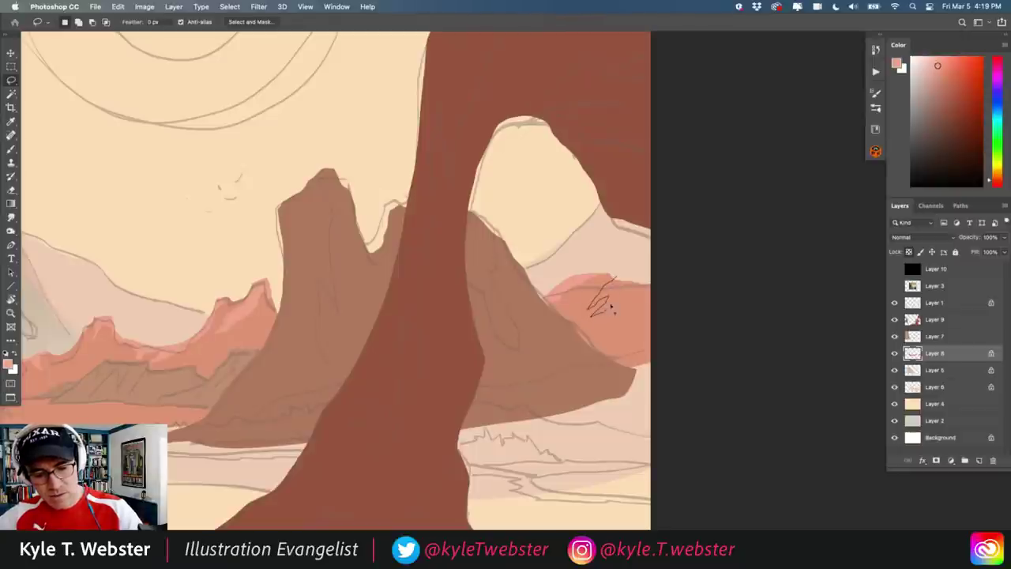
pyautogui.moveTo(631, 273); pyautogui.dragTo(642, 286)
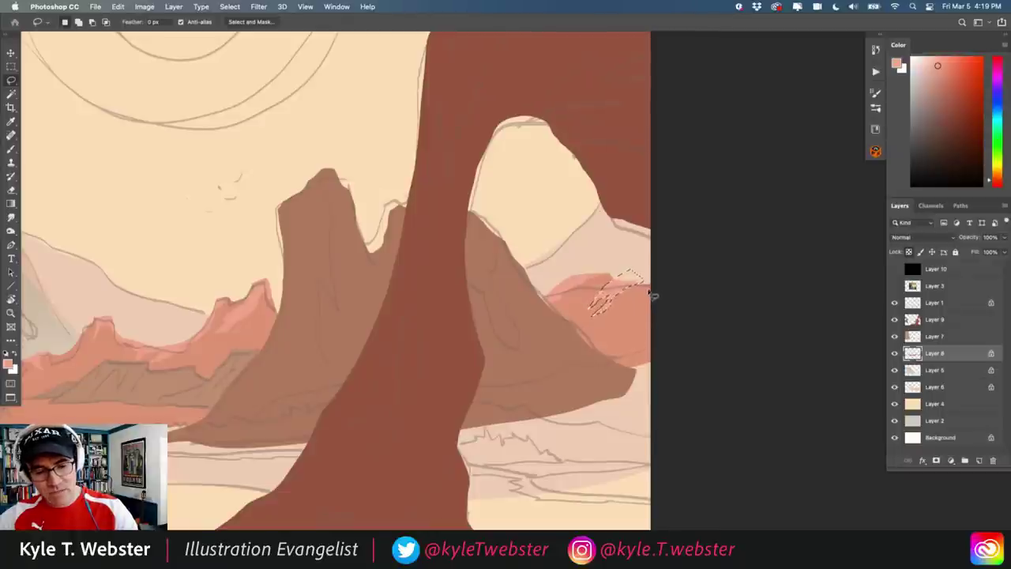
pyautogui.press('Delete')
pyautogui.moveTo(655, 289)
pyautogui.mouseDown()
pyautogui.moveTo(629, 308)
pyautogui.moveTo(661, 287)
pyautogui.mouseUp()
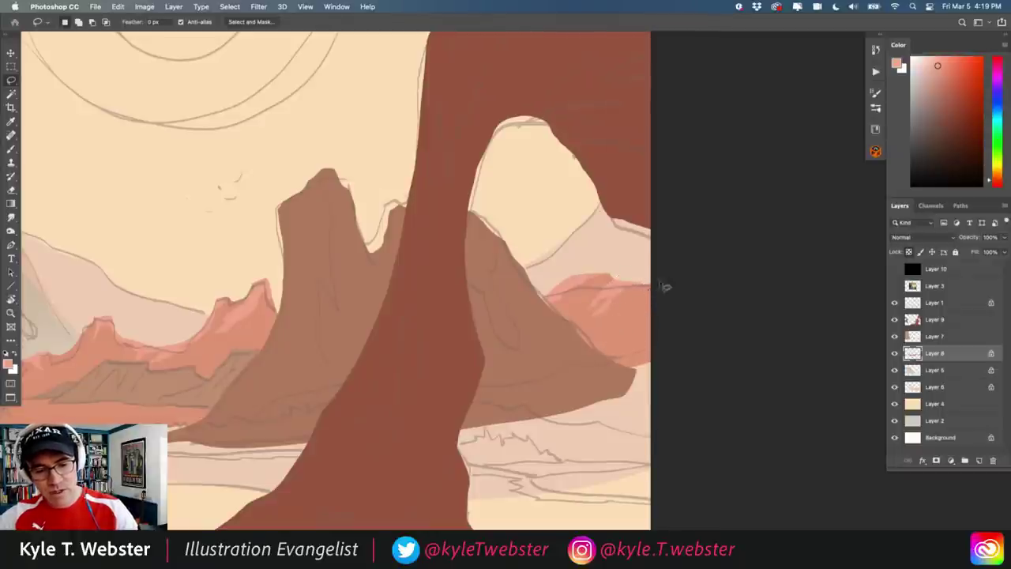
pyautogui.press('Delete')
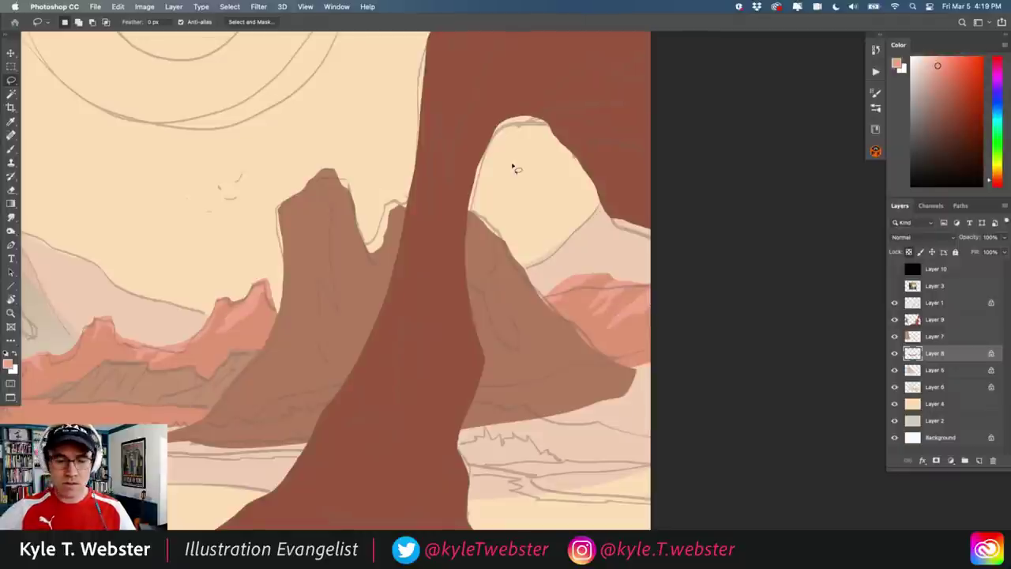
# Lasso a slanted highlight below the tallest peak of the red ridge beside the central rock, fill it with lighter pink, and deselect
pyautogui.scroll(-3, 295, 379)
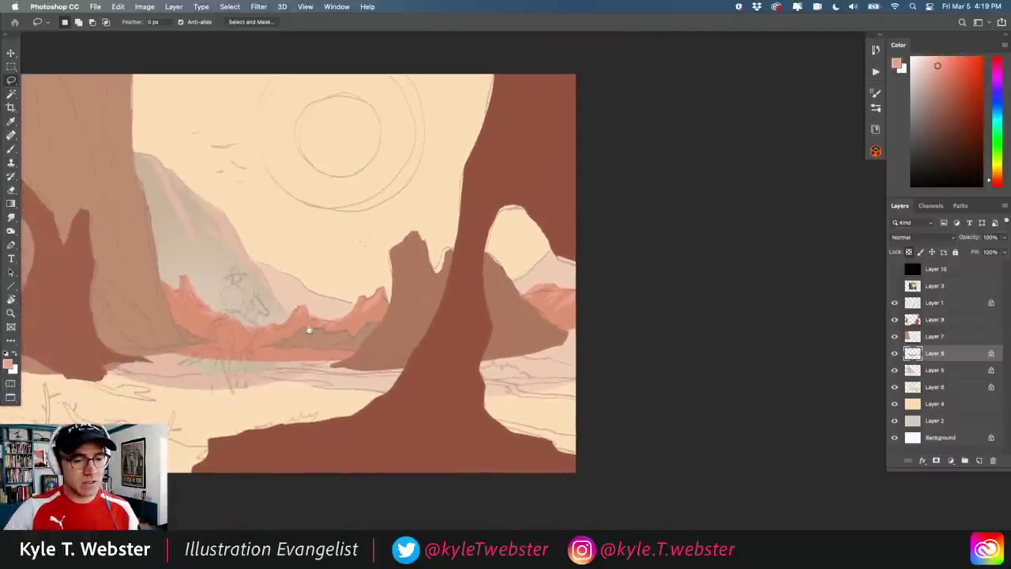
pyautogui.scroll(5, 295, 302)
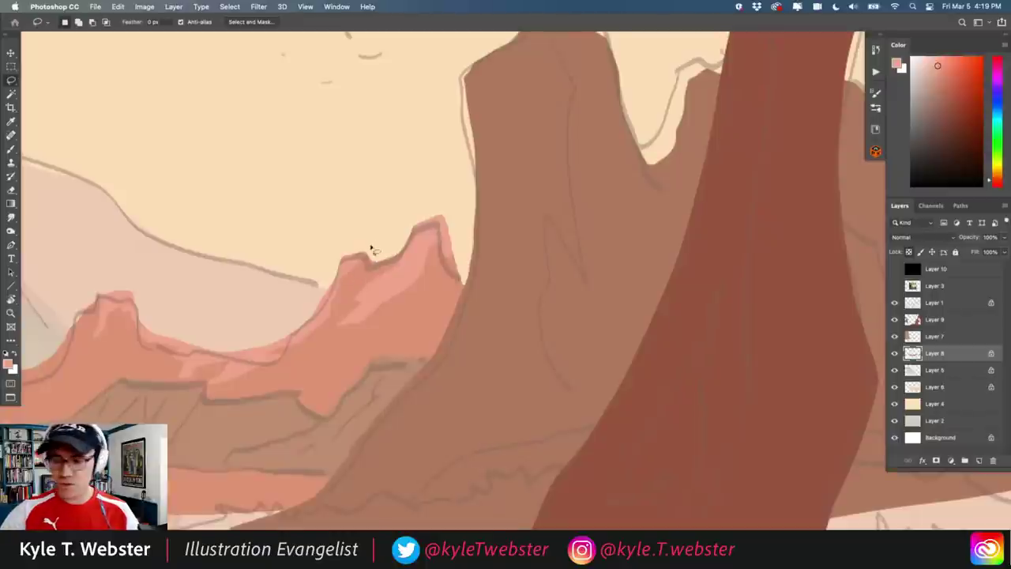
pyautogui.moveTo(389, 317); pyautogui.dragTo(429, 309)
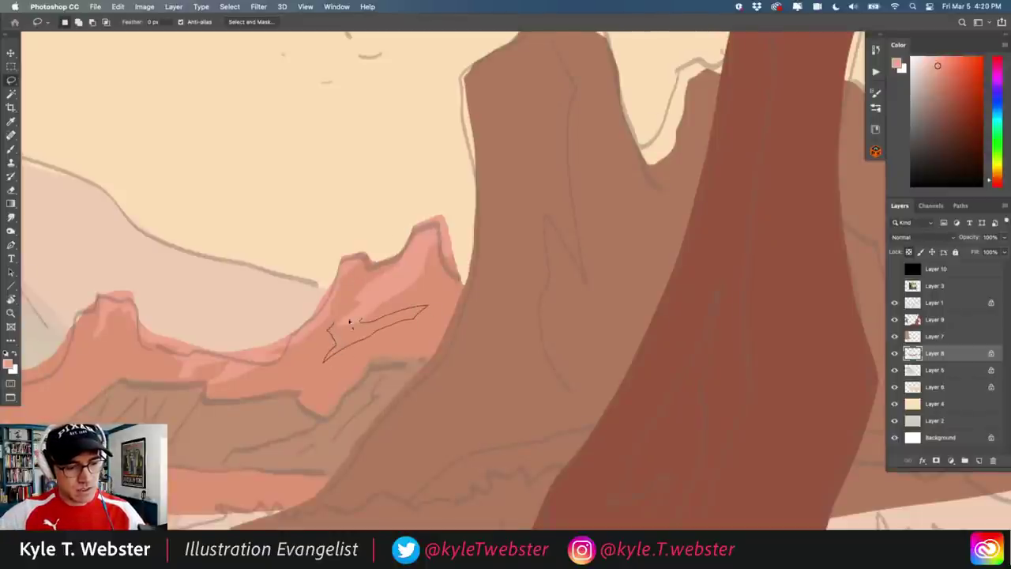
pyautogui.moveTo(350, 322); pyautogui.dragTo(352, 320)
pyautogui.scroll(-2, 258, 426)
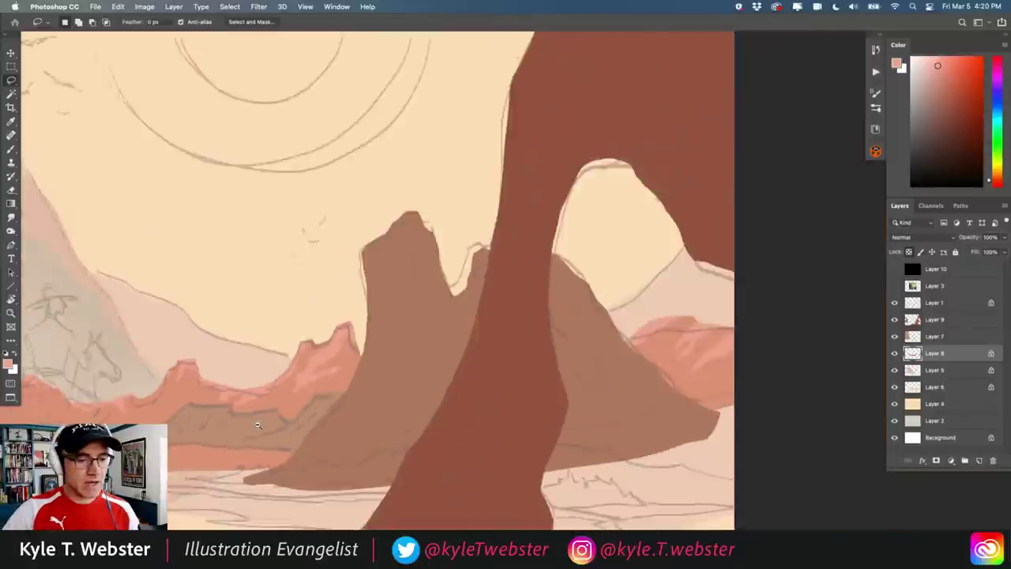
pyautogui.scroll(-3, 257, 425)
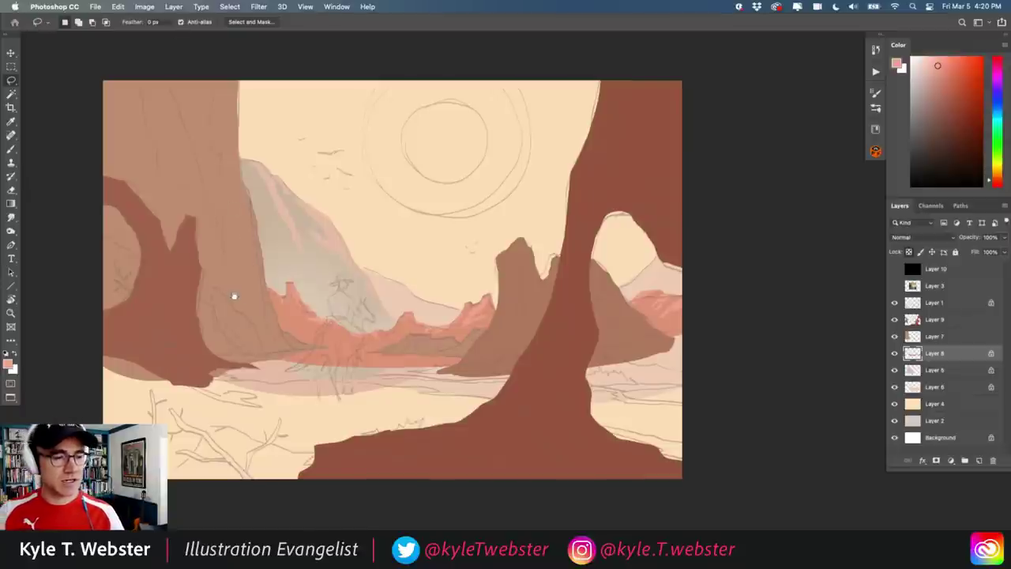
# Make the tall cliff's layer, Layer 7, active and hide the sketch on Layer 1
pyautogui.moveTo(232, 293); pyautogui.dragTo(277, 295)
pyautogui.hotkey('alt', ']')
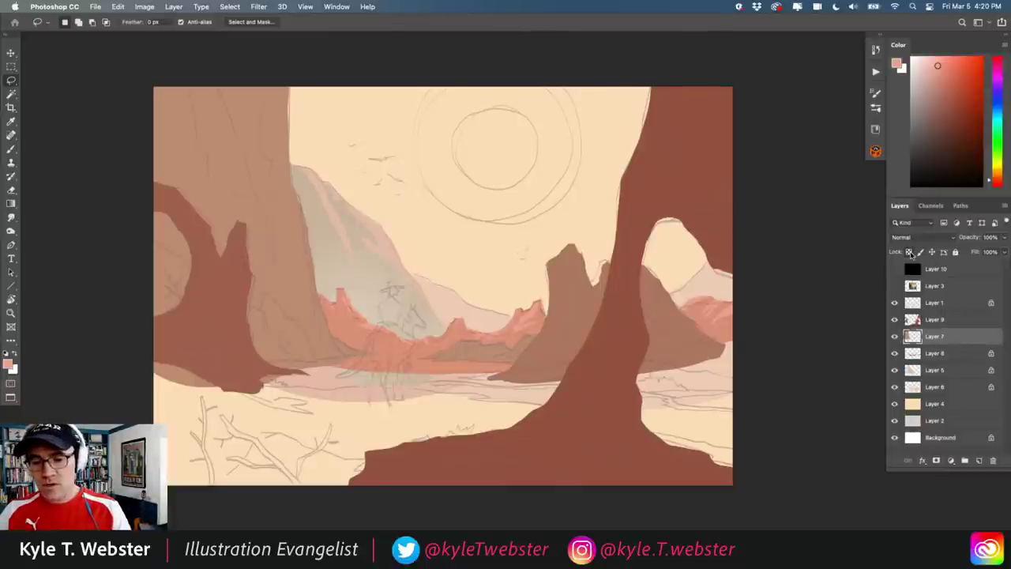
pyautogui.click(909, 252)
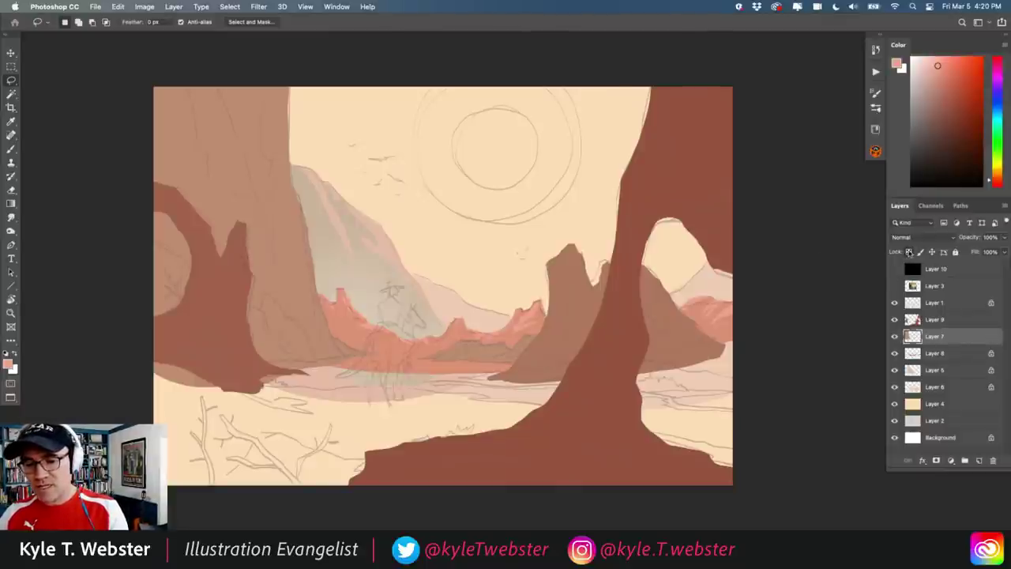
pyautogui.doubleClick(11, 313)
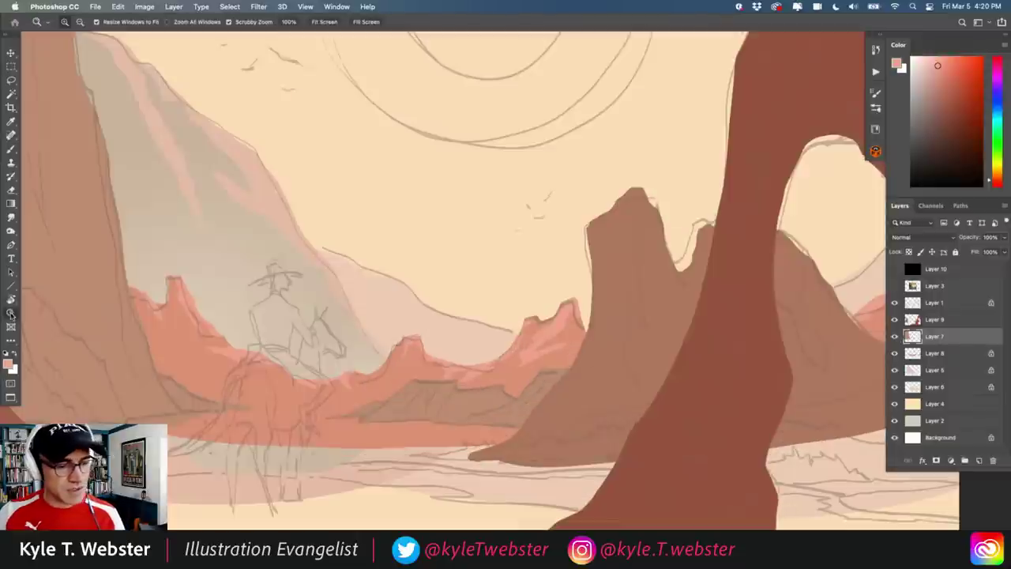
pyautogui.click(896, 302)
# Examine the cliff edge and distant mountain up close, toggling the visibility of Layer 7 and Layer 5 to check their shapes
pyautogui.moveTo(194, 332)
pyautogui.mouseDown()
pyautogui.moveTo(418, 384)
pyautogui.moveTo(339, 290)
pyautogui.moveTo(351, 295)
pyautogui.mouseUp()
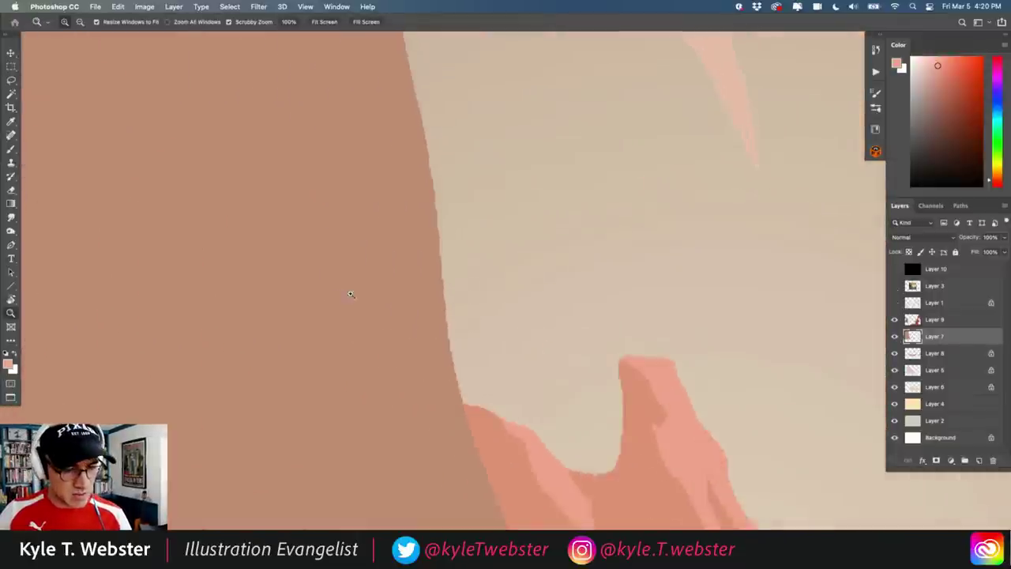
pyautogui.moveTo(444, 327); pyautogui.dragTo(354, 387)
pyautogui.moveTo(293, 355); pyautogui.dragTo(253, 348)
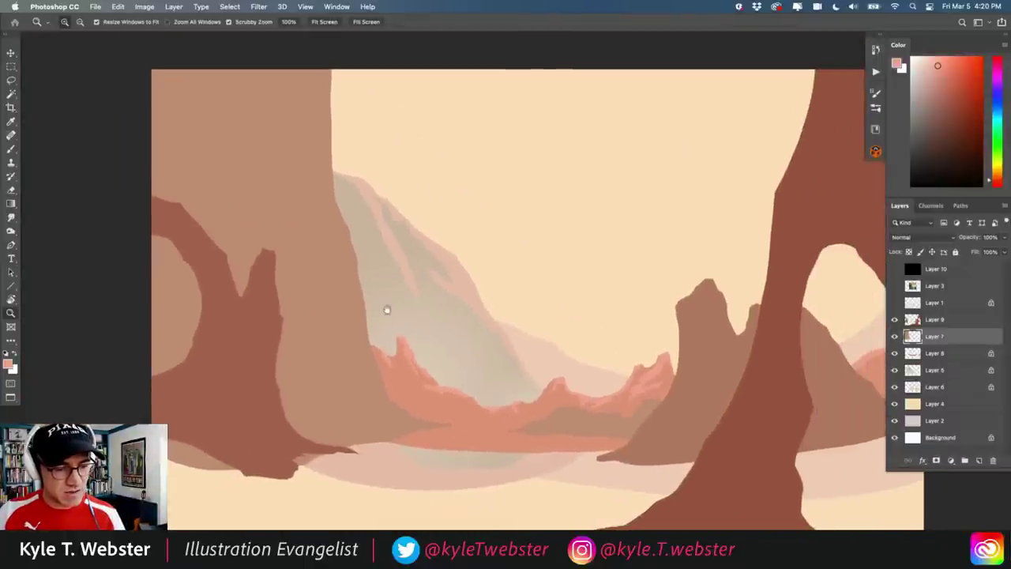
pyautogui.moveTo(387, 310); pyautogui.dragTo(331, 300)
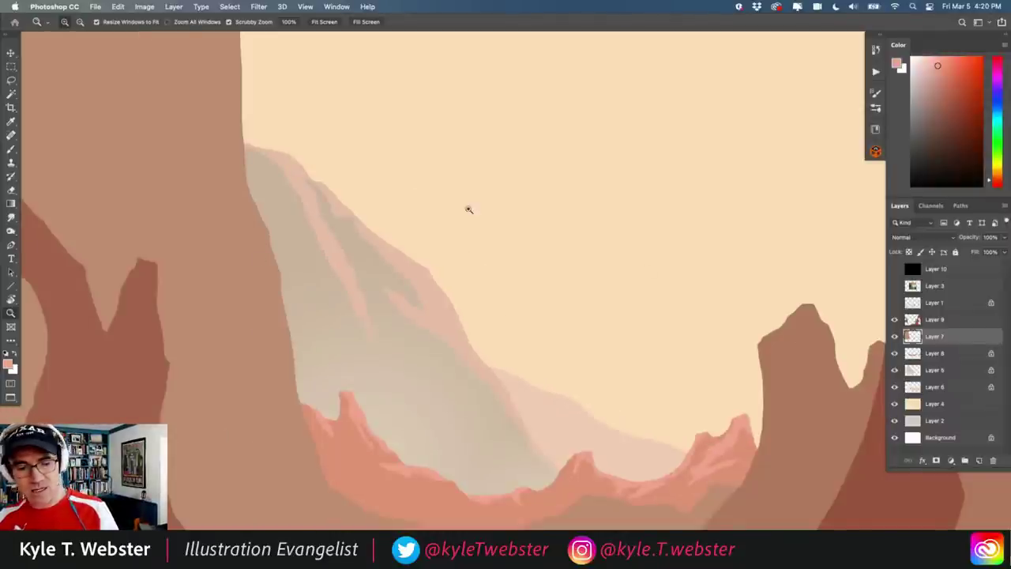
pyautogui.click(345, 269)
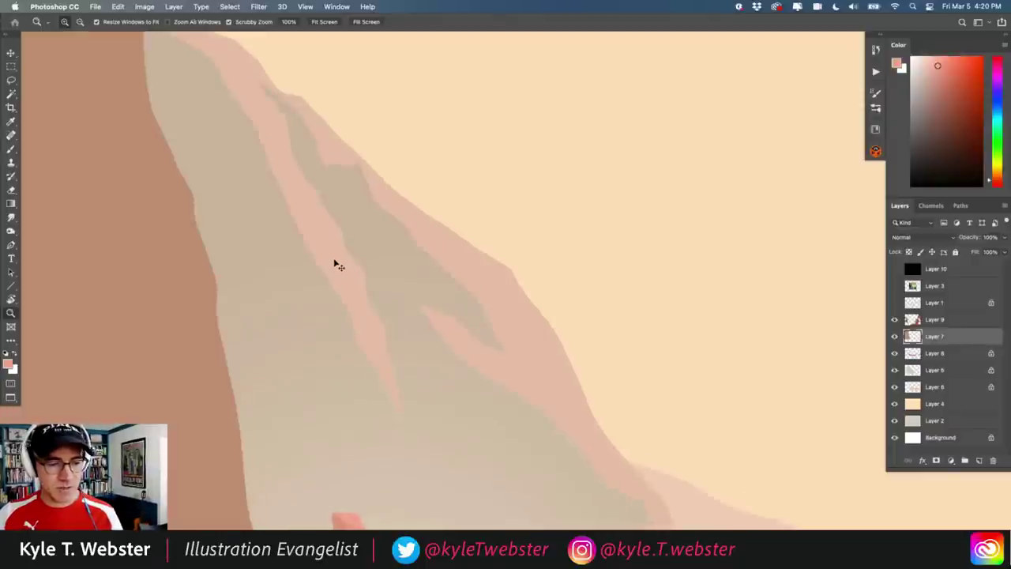
pyautogui.click(895, 338)
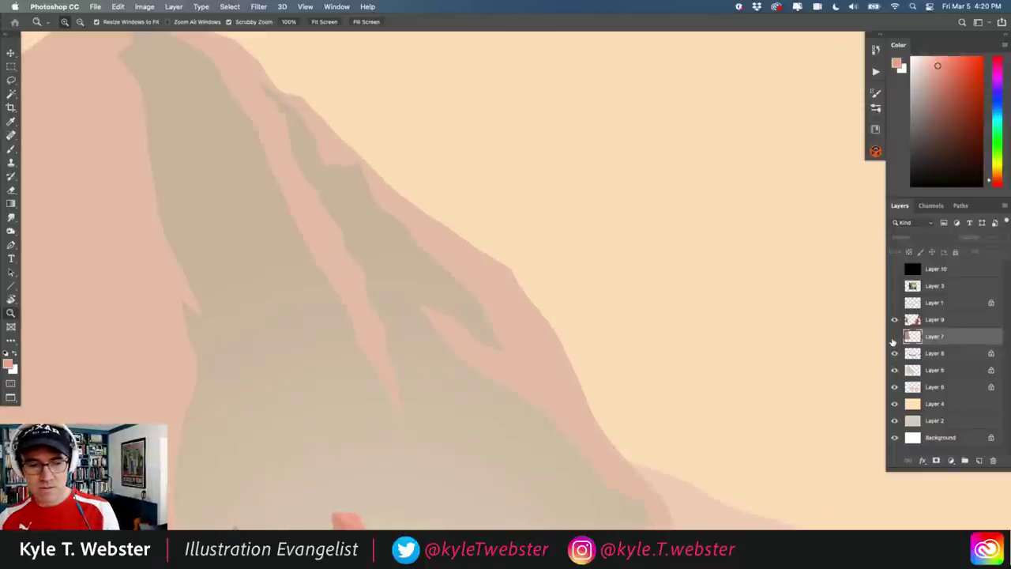
pyautogui.click(894, 338)
pyautogui.click(894, 370)
pyautogui.click(895, 370)
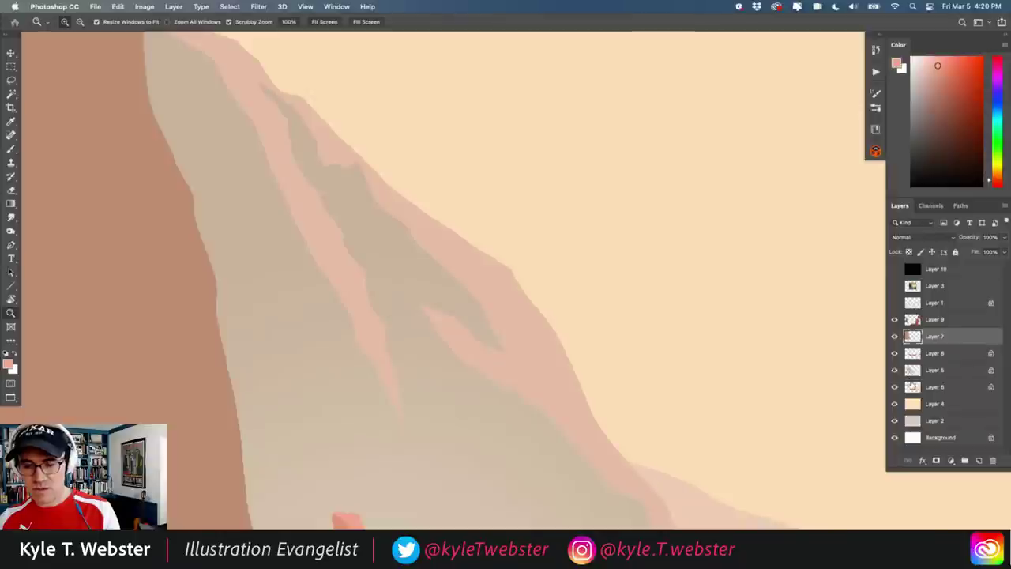
# Add a new layer above Layer 6 and sample the pale pink of the distant mountain's highlights for a lasso fill
pyautogui.click(911, 387)
pyautogui.click(979, 461)
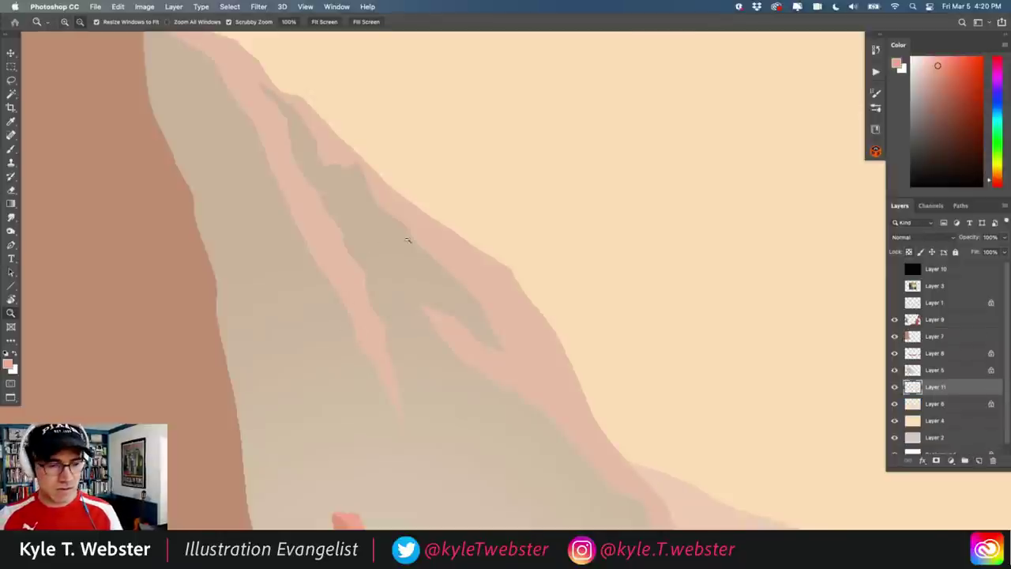
pyautogui.press('b')
pyautogui.keyDown('alt'); pyautogui.click(423, 238); pyautogui.keyUp('alt')
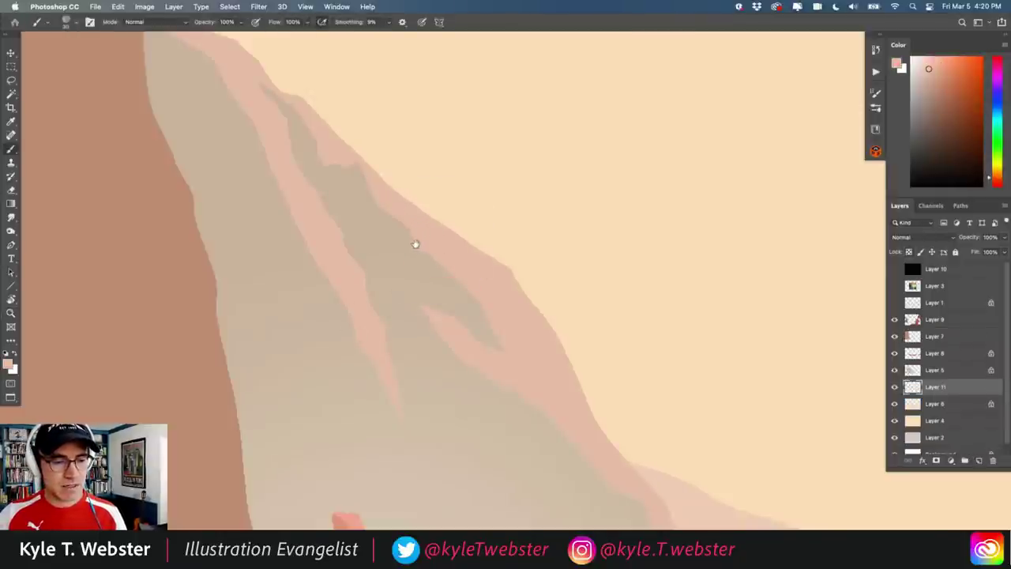
pyautogui.scroll(3, 426, 316)
pyautogui.press('l')
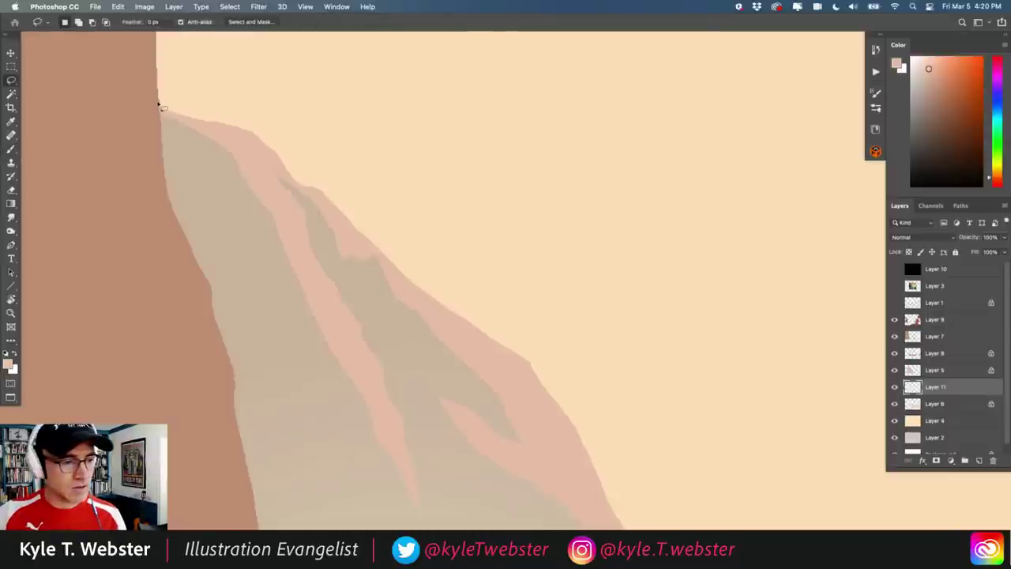
# Lasso just outside the distant mountain's upper slope, extend the selection down its lower edge, fill it with pale pink, and deselect
pyautogui.moveTo(159, 105); pyautogui.dragTo(257, 131)
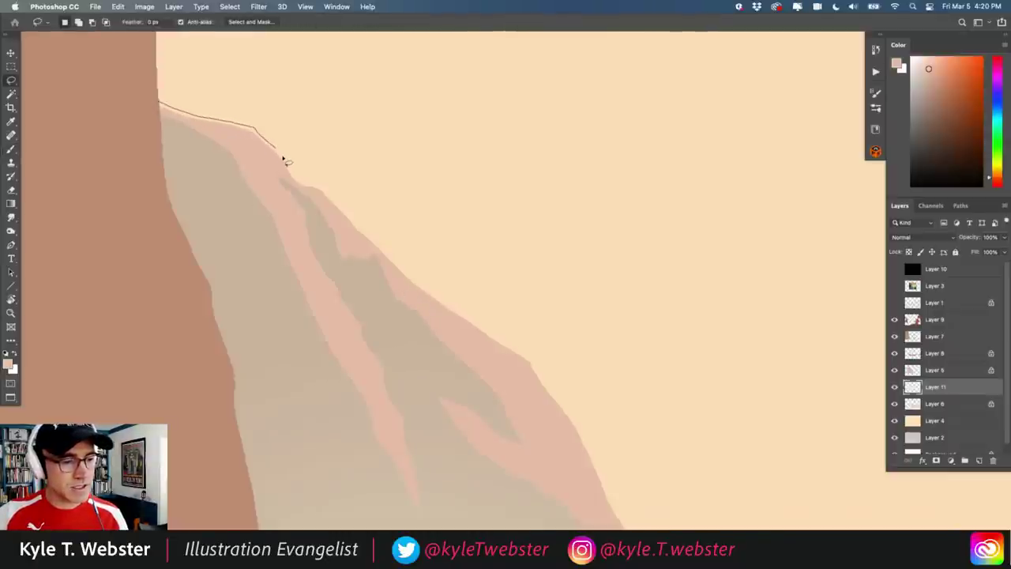
pyautogui.moveTo(312, 184)
pyautogui.mouseDown()
pyautogui.moveTo(534, 359)
pyautogui.moveTo(356, 414)
pyautogui.moveTo(169, 203)
pyautogui.mouseUp()
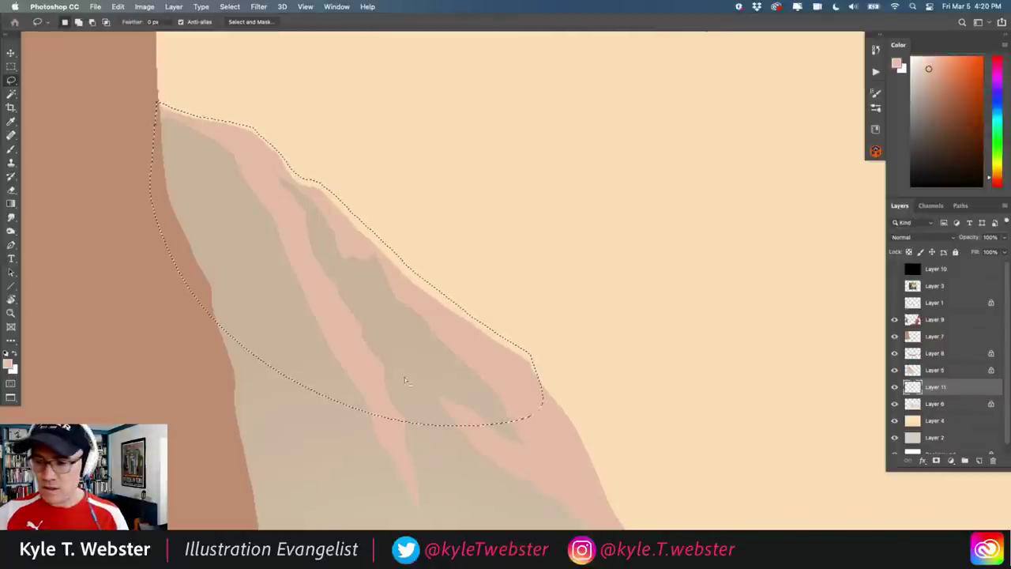
pyautogui.hotkey('ctrl', 'd')
pyautogui.moveTo(319, 311); pyautogui.dragTo(187, 181)
pyautogui.moveTo(24, 130)
pyautogui.mouseDown()
pyautogui.moveTo(339, 210)
pyautogui.moveTo(327, 153)
pyautogui.moveTo(356, 178)
pyautogui.moveTo(324, 169)
pyautogui.moveTo(429, 362)
pyautogui.moveTo(517, 490)
pyautogui.mouseUp()
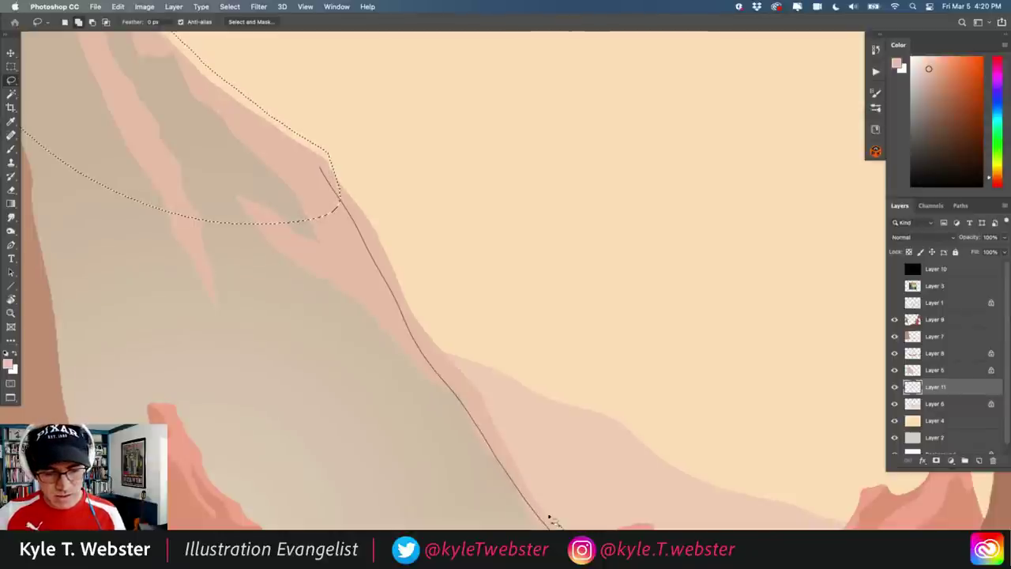
pyautogui.moveTo(551, 519)
pyautogui.mouseDown()
pyautogui.moveTo(484, 392)
pyautogui.moveTo(442, 347)
pyautogui.moveTo(334, 160)
pyautogui.mouseUp()
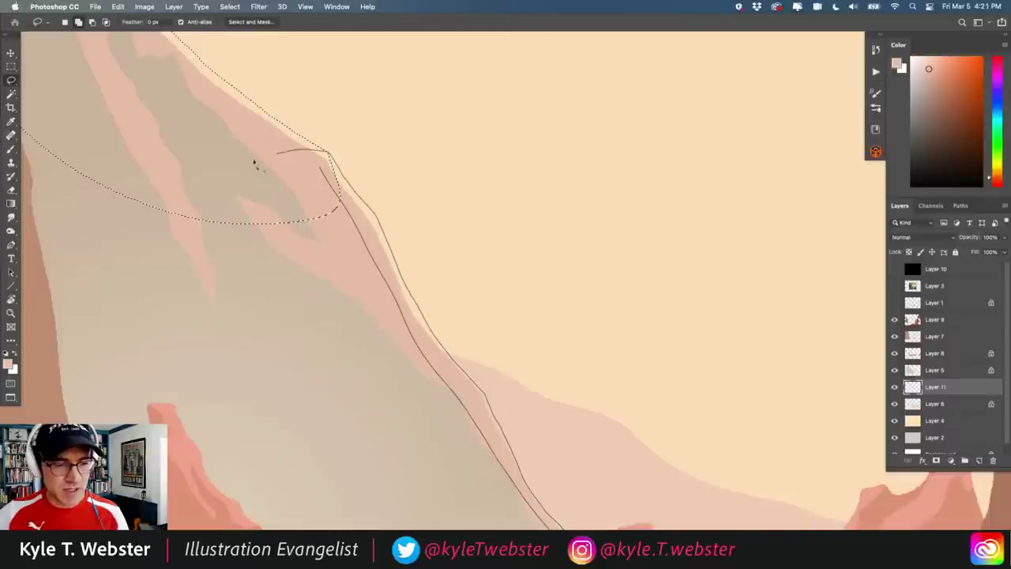
pyautogui.moveTo(254, 163); pyautogui.dragTo(204, 241)
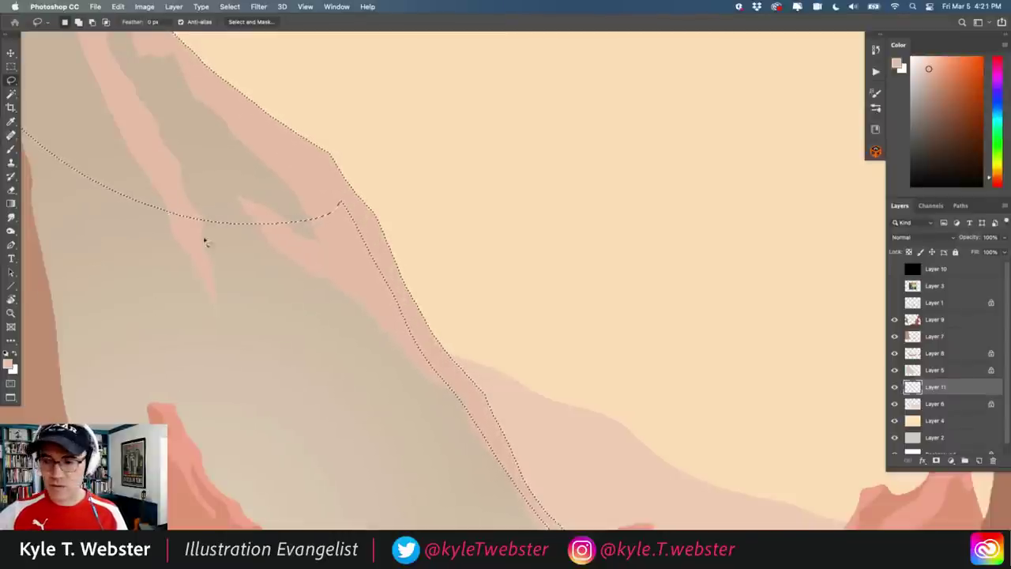
pyautogui.scroll(-6, 204, 242)
pyautogui.moveTo(232, 456); pyautogui.dragTo(332, 374)
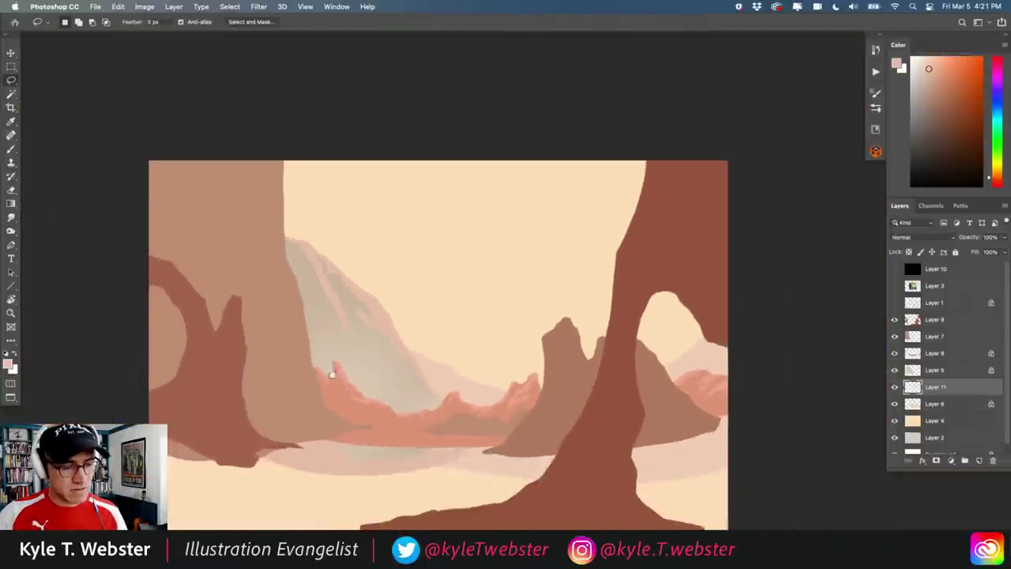
# Sample the pale beige from the distant mountain's lower face, lock Layer 11's transparent pixels, and make Layer 5 active
pyautogui.scroll(5, 371, 354)
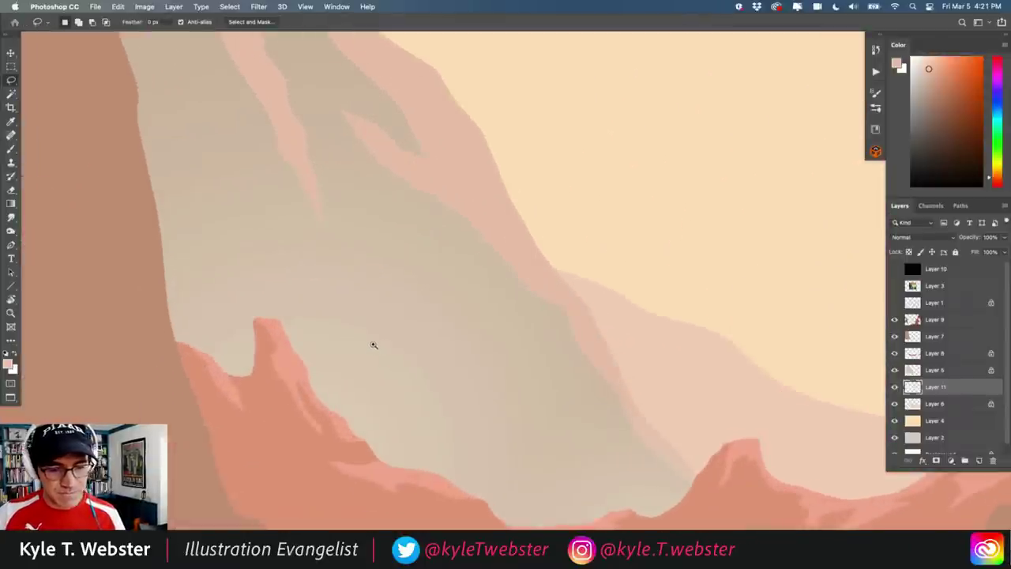
pyautogui.press('b')
pyautogui.scroll(3, 350, 334)
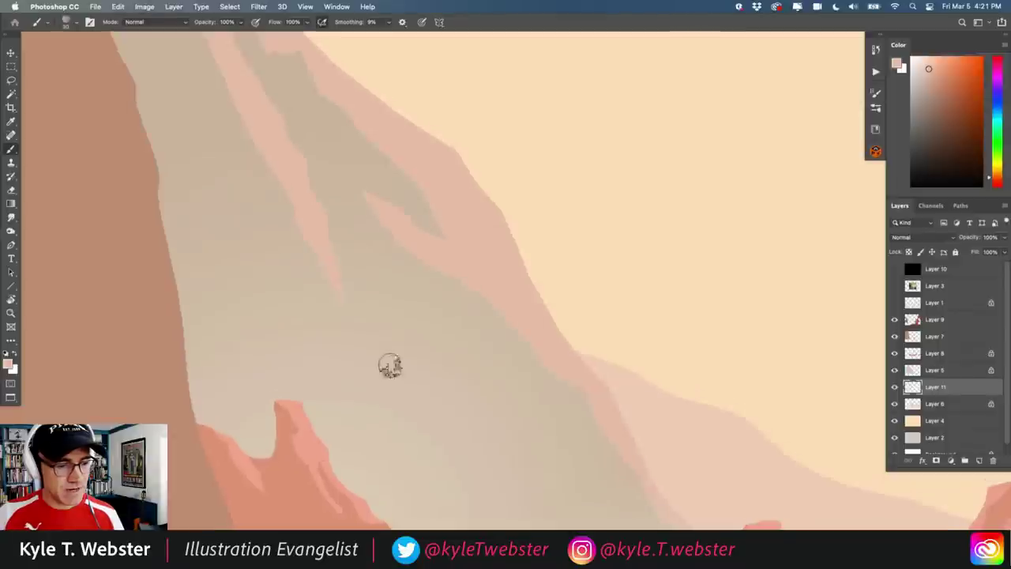
pyautogui.keyDown('alt'); pyautogui.click(396, 348); pyautogui.keyUp('alt')
pyautogui.press('/')
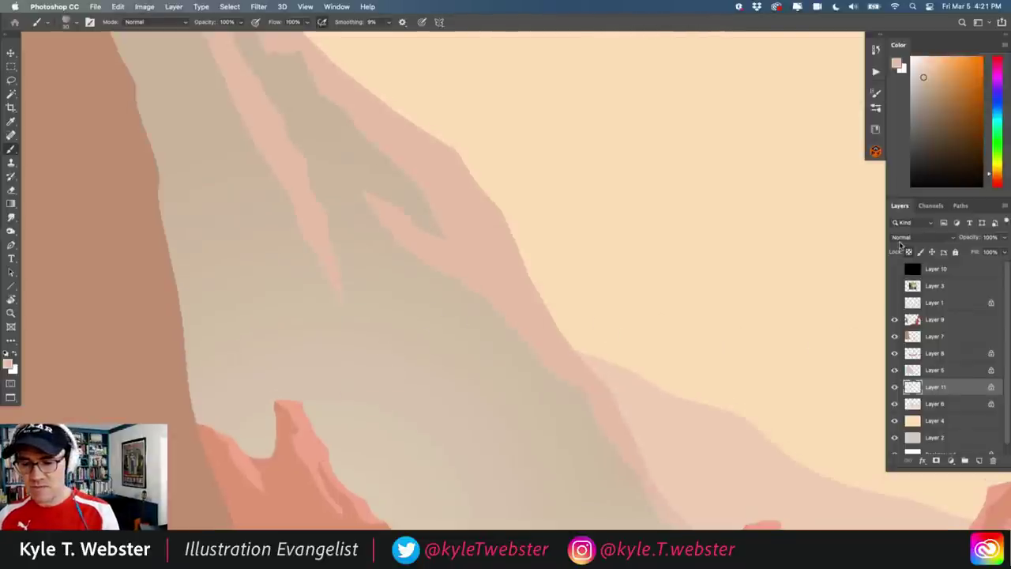
pyautogui.press('l')
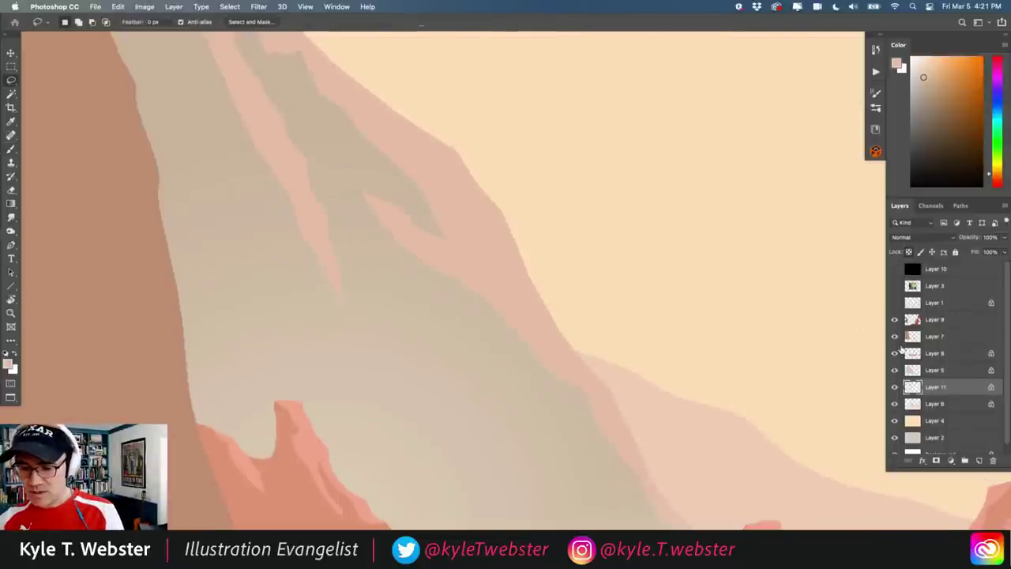
pyautogui.click(903, 368)
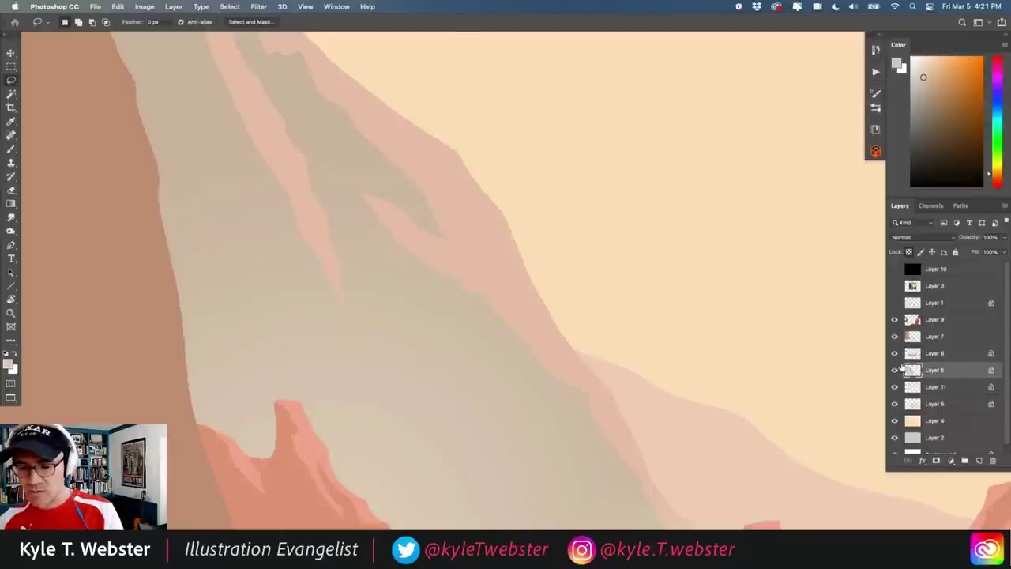
# Lasso the greyish face of the distant mountain along its pink ridges, and clear the selection
pyautogui.moveTo(409, 376); pyautogui.dragTo(363, 365)
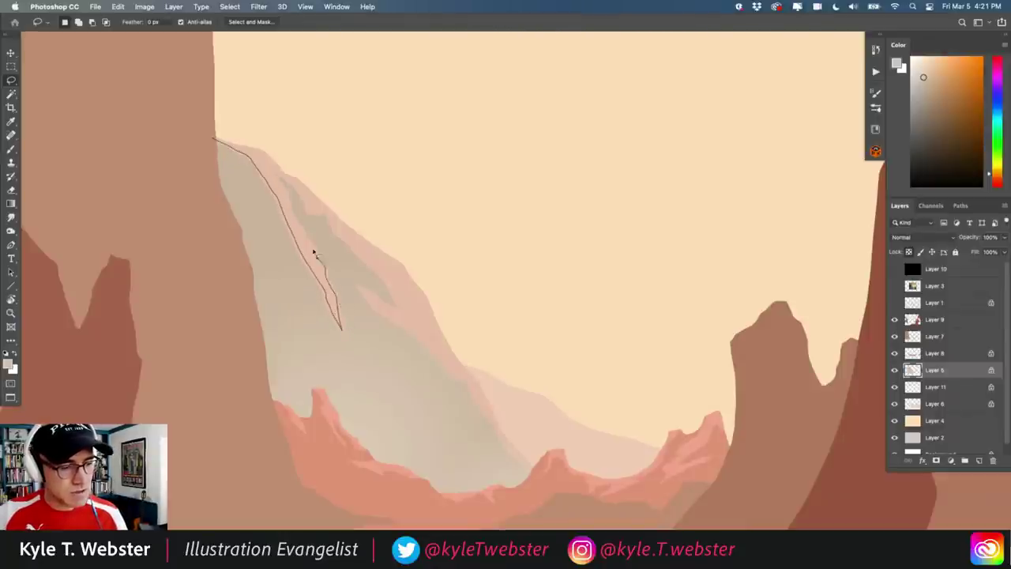
pyautogui.moveTo(302, 229); pyautogui.dragTo(289, 197)
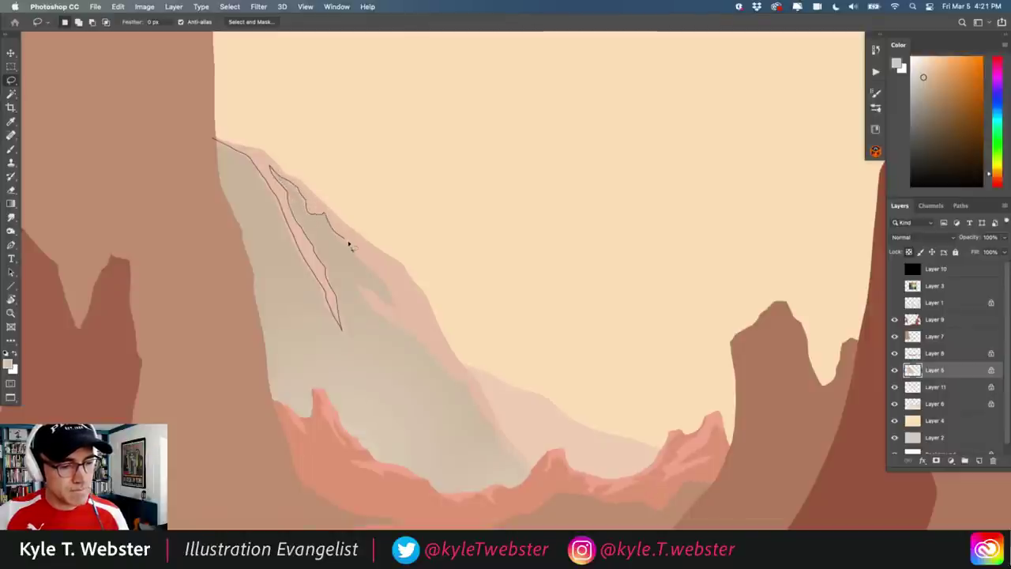
pyautogui.moveTo(392, 312)
pyautogui.mouseDown()
pyautogui.moveTo(362, 288)
pyautogui.moveTo(419, 336)
pyautogui.mouseUp()
pyautogui.moveTo(456, 376)
pyautogui.mouseDown()
pyautogui.moveTo(537, 484)
pyautogui.moveTo(475, 484)
pyautogui.moveTo(306, 327)
pyautogui.moveTo(203, 131)
pyautogui.mouseUp()
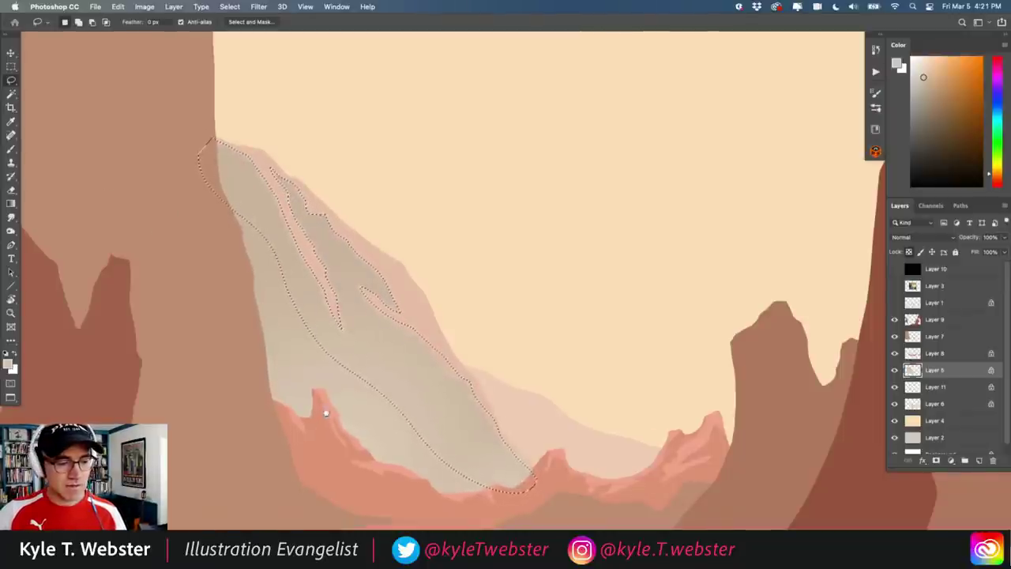
pyautogui.press('super+d')
pyautogui.scroll(-5, 350, 399)
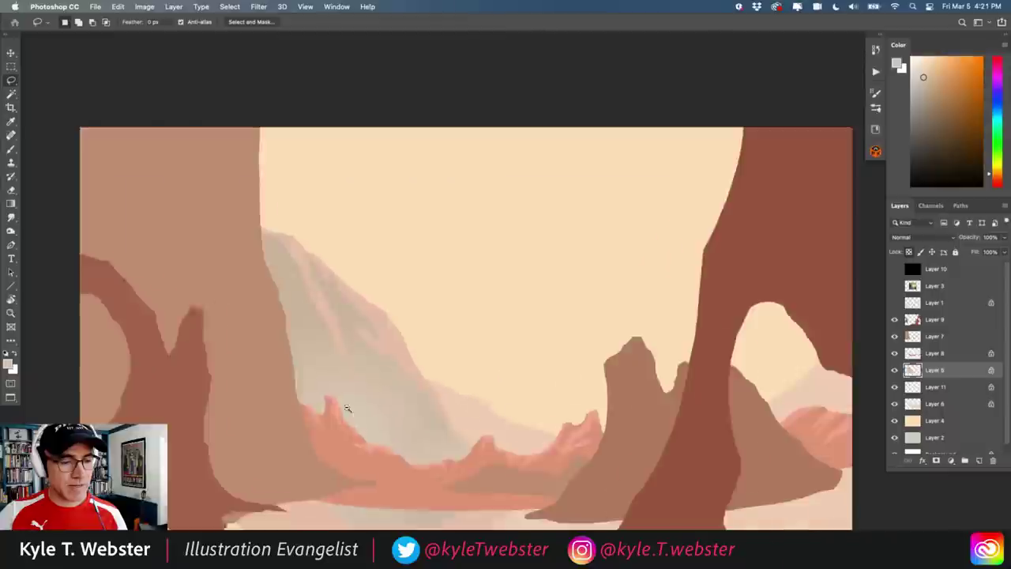
# Merge Layer 11 with Layer 5 into a single layer
pyautogui.press('b')
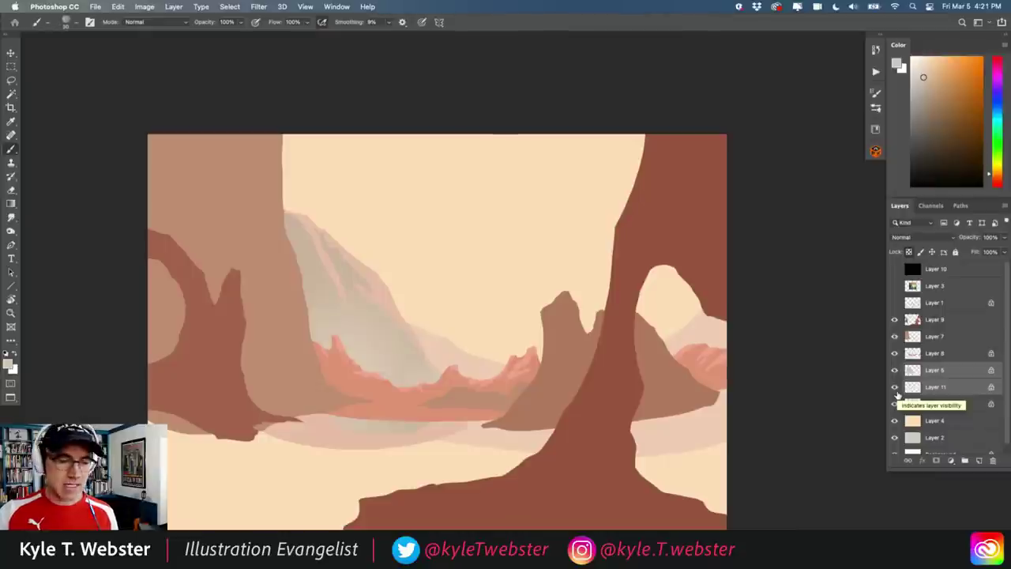
pyautogui.press('BackSpace')
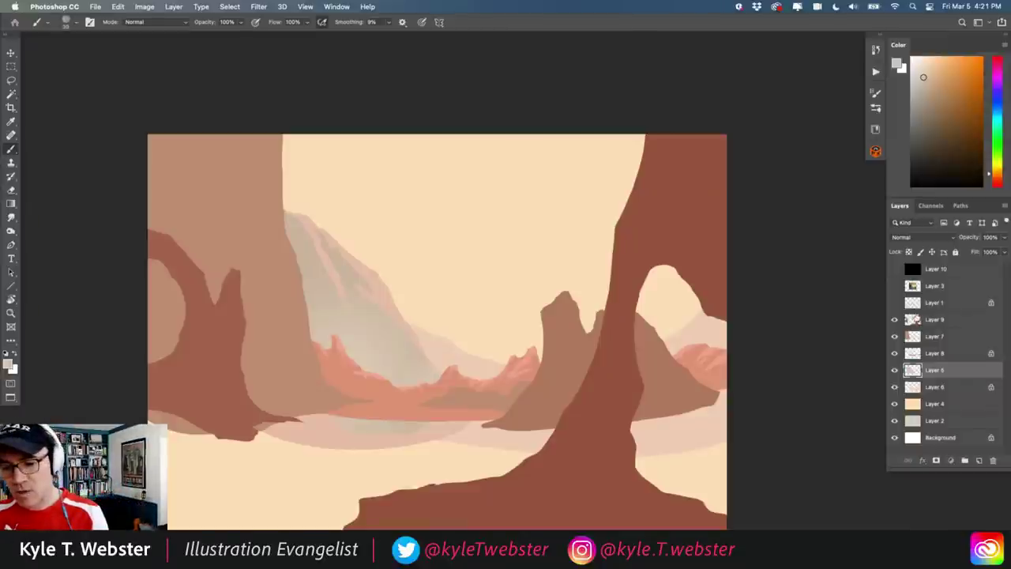
# Show the sketch on Layer 1 and recolour its lines light orange
pyautogui.click(917, 320)
pyautogui.click(896, 304)
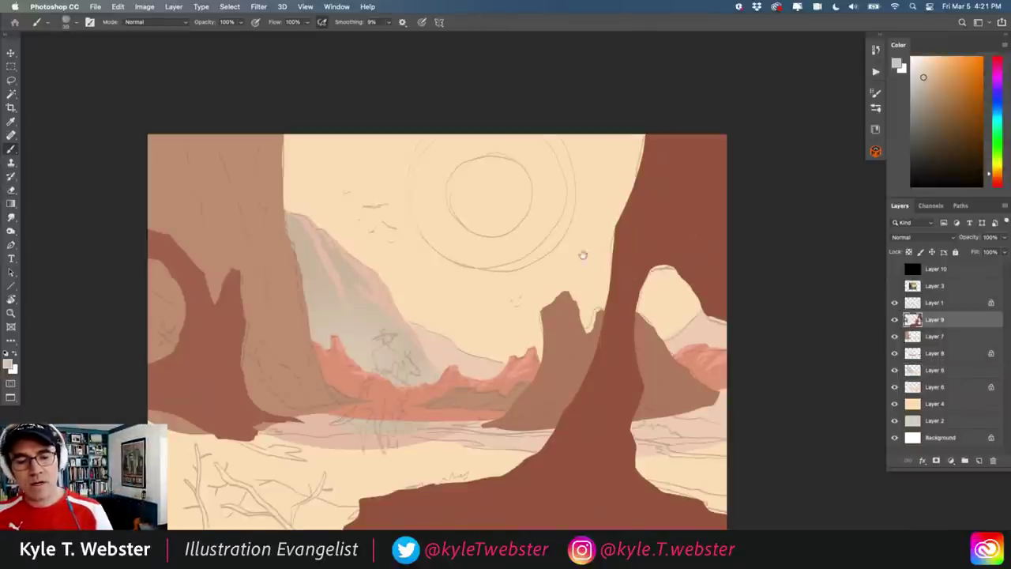
pyautogui.scroll(-3, 583, 255)
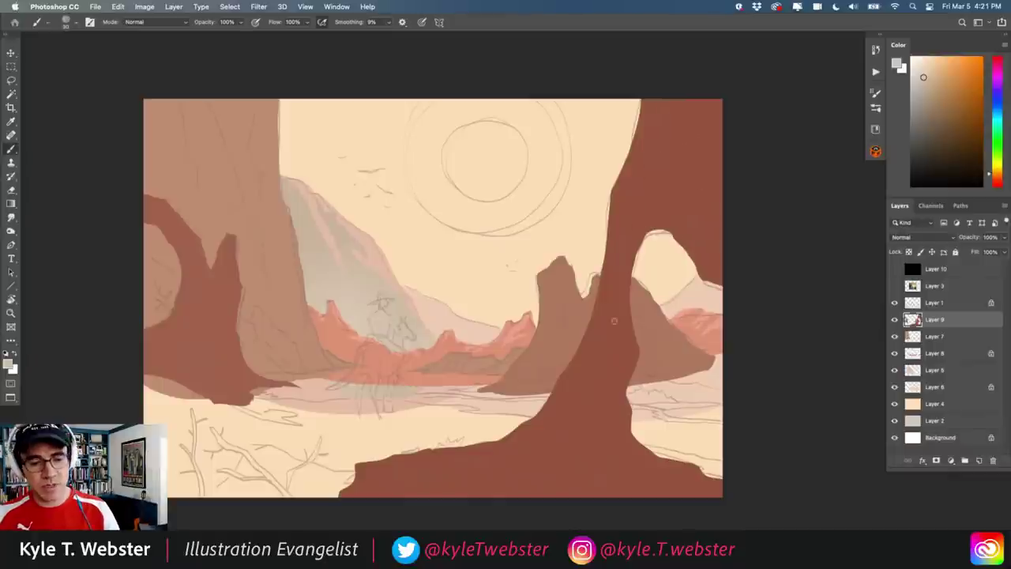
pyautogui.click(917, 302)
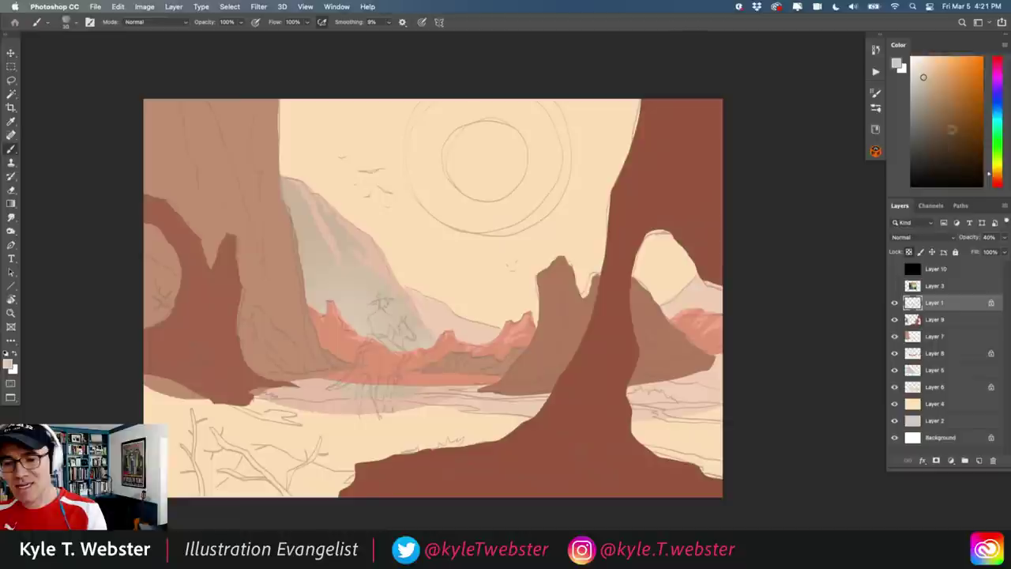
pyautogui.click(955, 61)
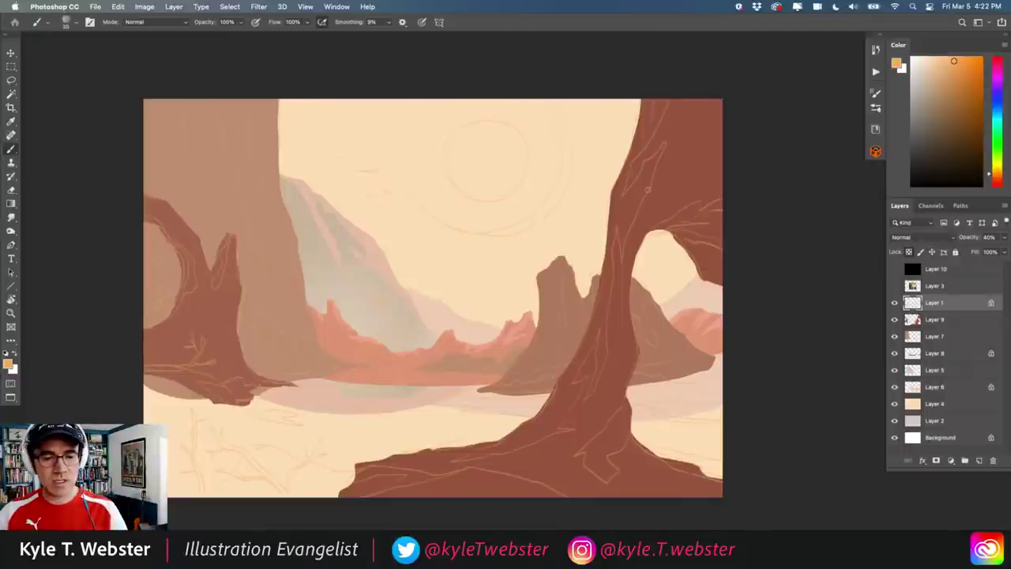
pyautogui.hscroll(2, 427, 266)
pyautogui.scroll(-1, 427, 267)
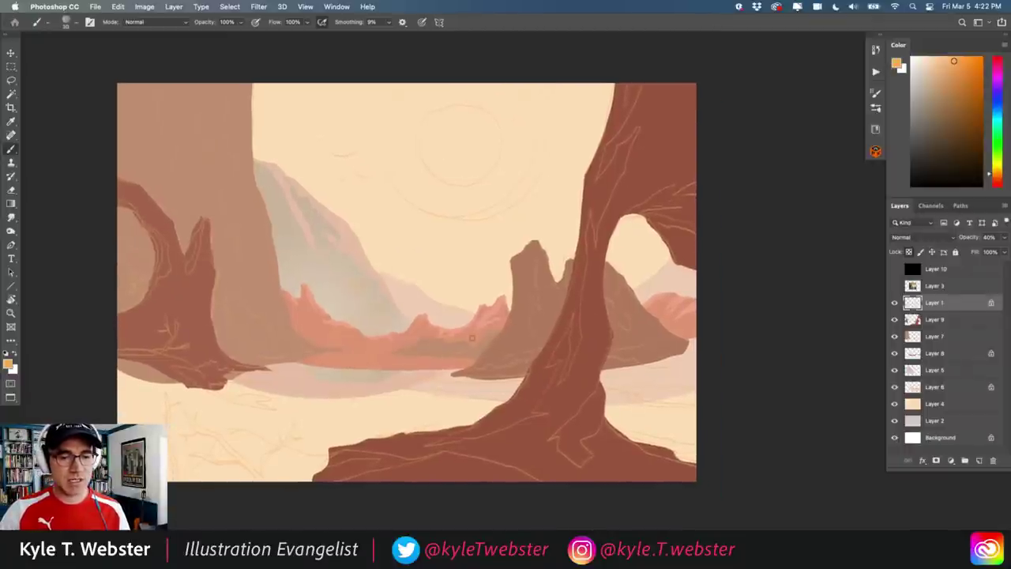
pyautogui.hscroll(-2, 482, 261)
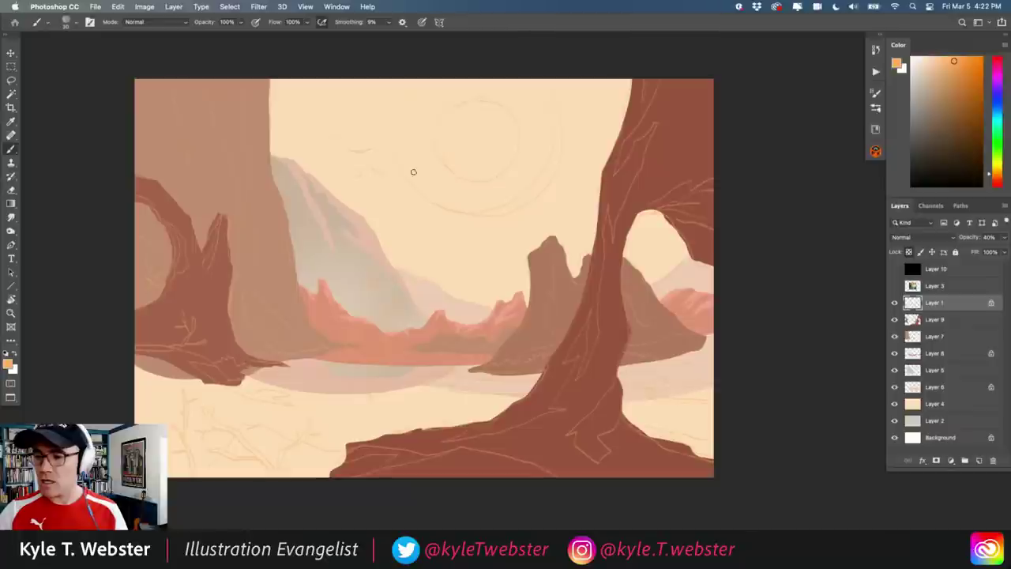
# Lock the transparent pixels of Layer 9, which holds the foreground rock arches
pyautogui.press('l')
pyautogui.click(913, 319)
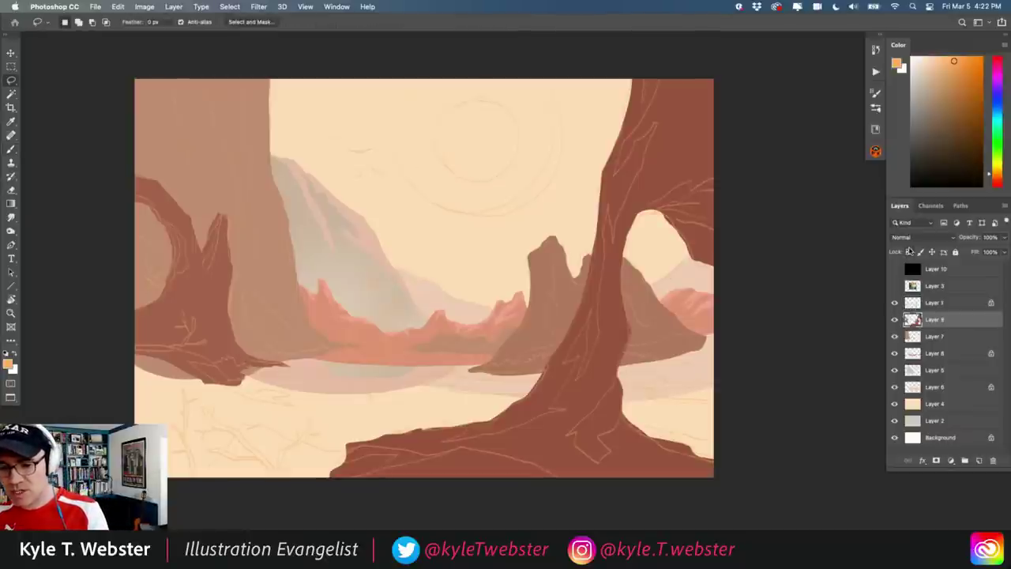
pyautogui.hscroll(2, 388, 291)
pyautogui.scroll(1, 387, 291)
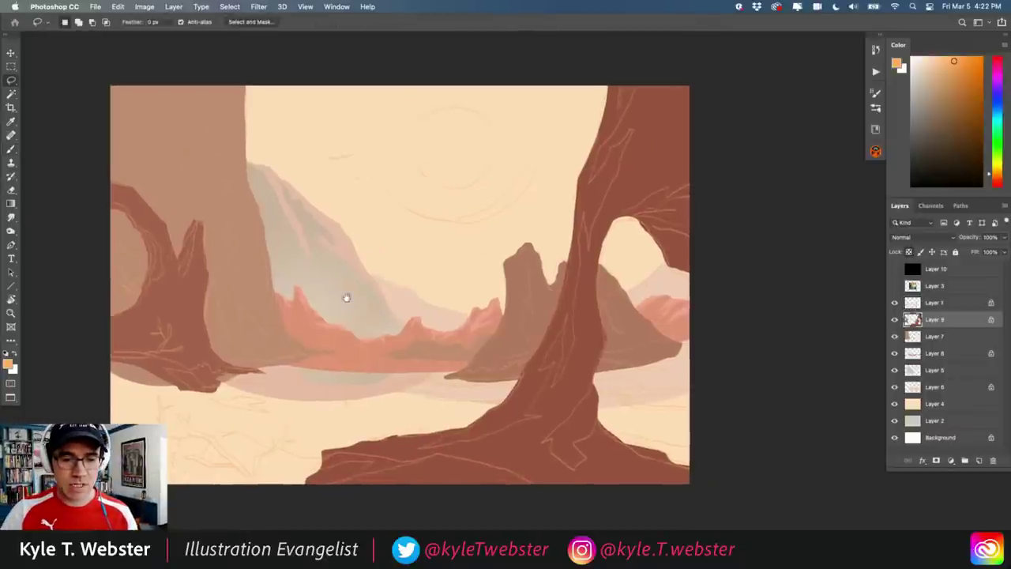
# Lower the opacity of the sketch on Layer 1 to 20%
pyautogui.click(913, 302)
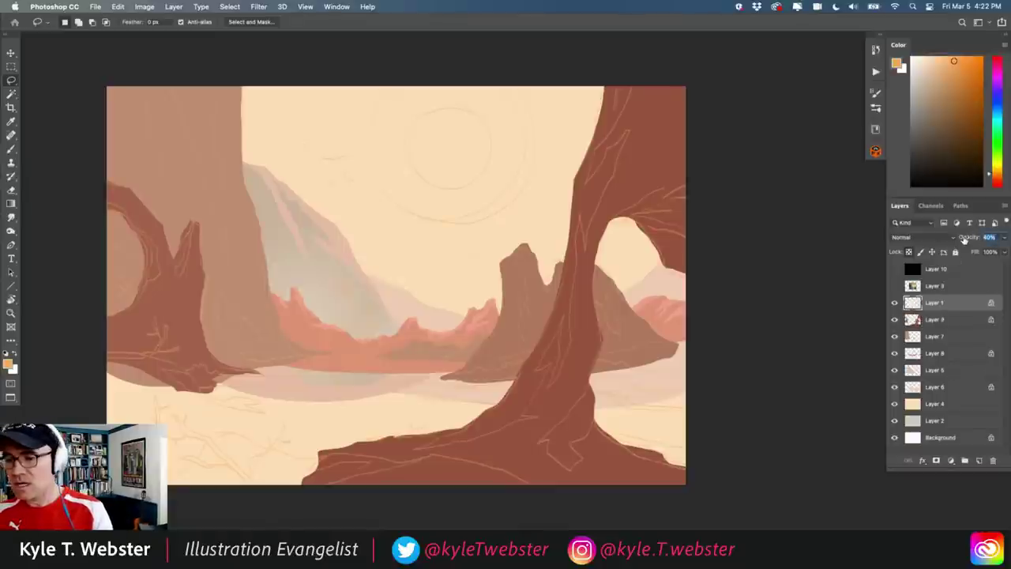
pyautogui.write('20')
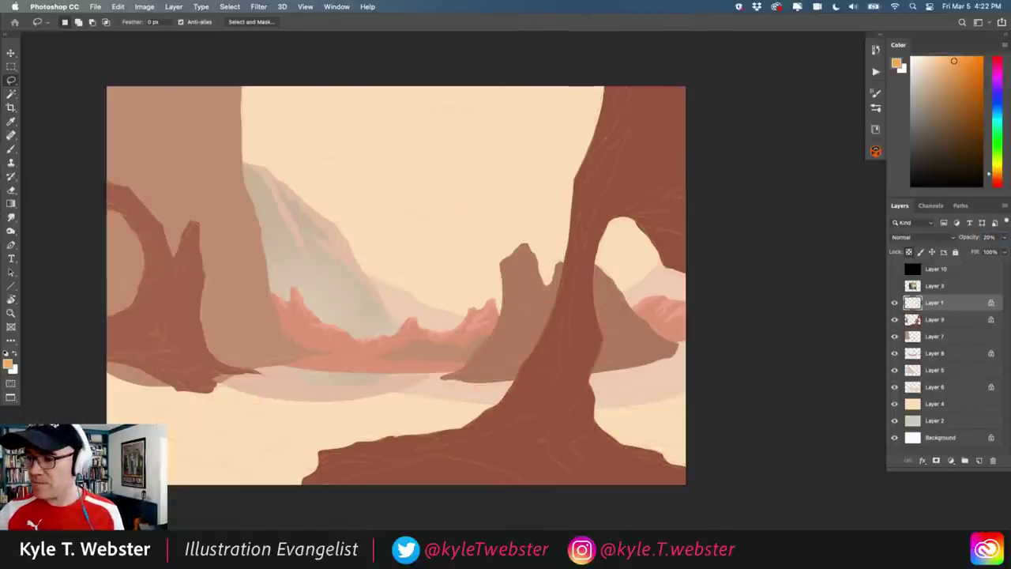
pyautogui.write('b')
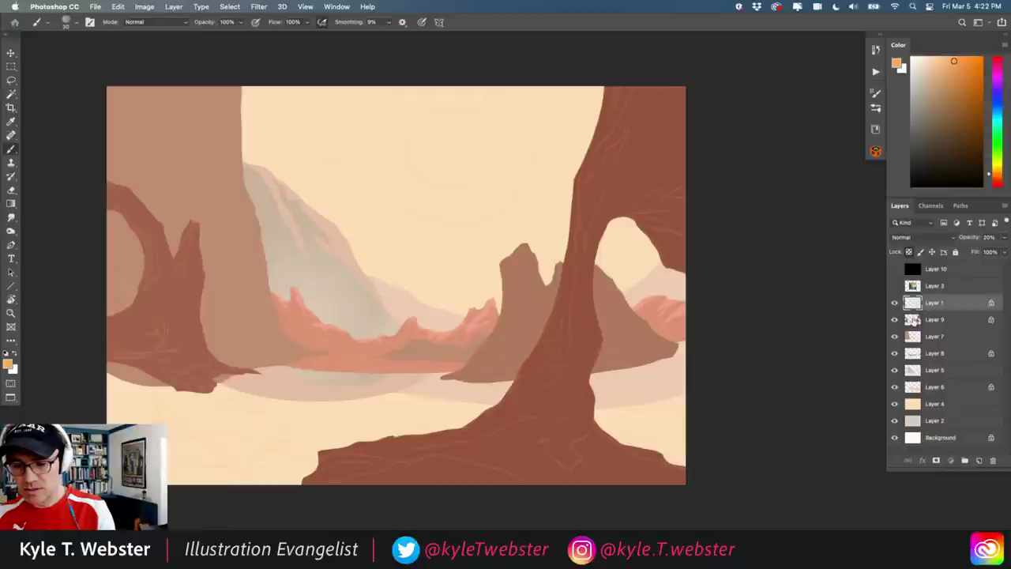
# On Layer 9, lasso a jagged light area along the sky-facing edge of the large arch's column, from the canvas top to its foot
pyautogui.click(914, 319)
pyautogui.press('l')
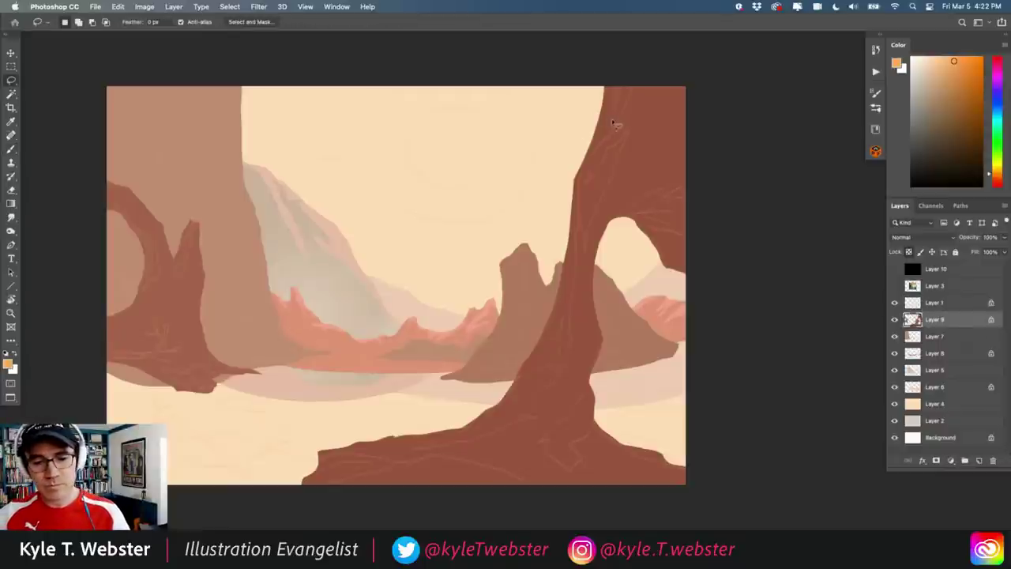
pyautogui.moveTo(621, 89)
pyautogui.mouseDown()
pyautogui.moveTo(611, 115)
pyautogui.moveTo(629, 95)
pyautogui.moveTo(588, 185)
pyautogui.moveTo(627, 132)
pyautogui.moveTo(584, 253)
pyautogui.moveTo(581, 210)
pyautogui.moveTo(570, 344)
pyautogui.moveTo(547, 386)
pyautogui.moveTo(561, 315)
pyautogui.moveTo(515, 417)
pyautogui.moveTo(542, 416)
pyautogui.moveTo(402, 454)
pyautogui.moveTo(456, 436)
pyautogui.mouseUp()
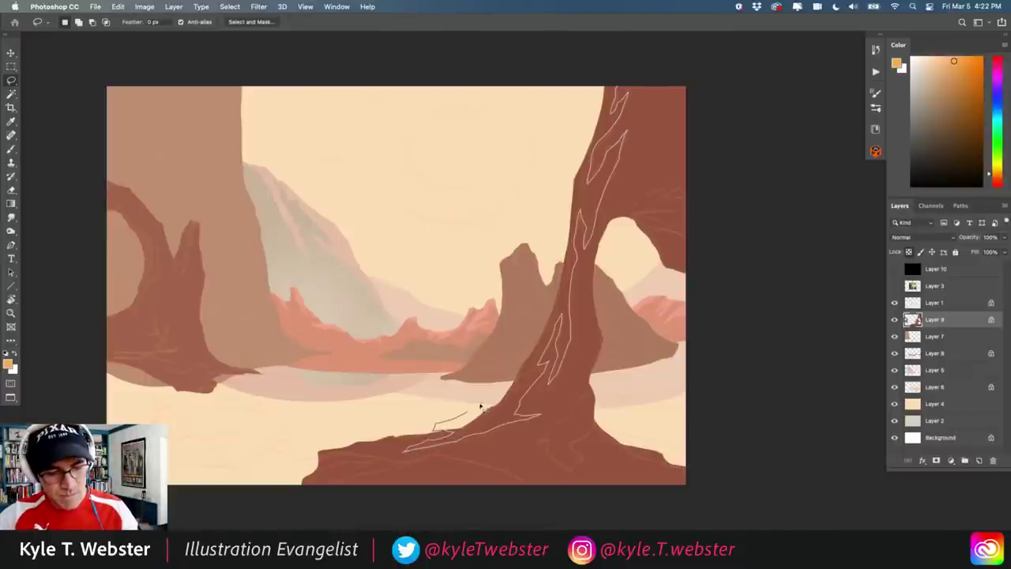
pyautogui.moveTo(514, 363)
pyautogui.mouseDown()
pyautogui.moveTo(560, 244)
pyautogui.moveTo(593, 113)
pyautogui.moveTo(615, 81)
pyautogui.mouseUp()
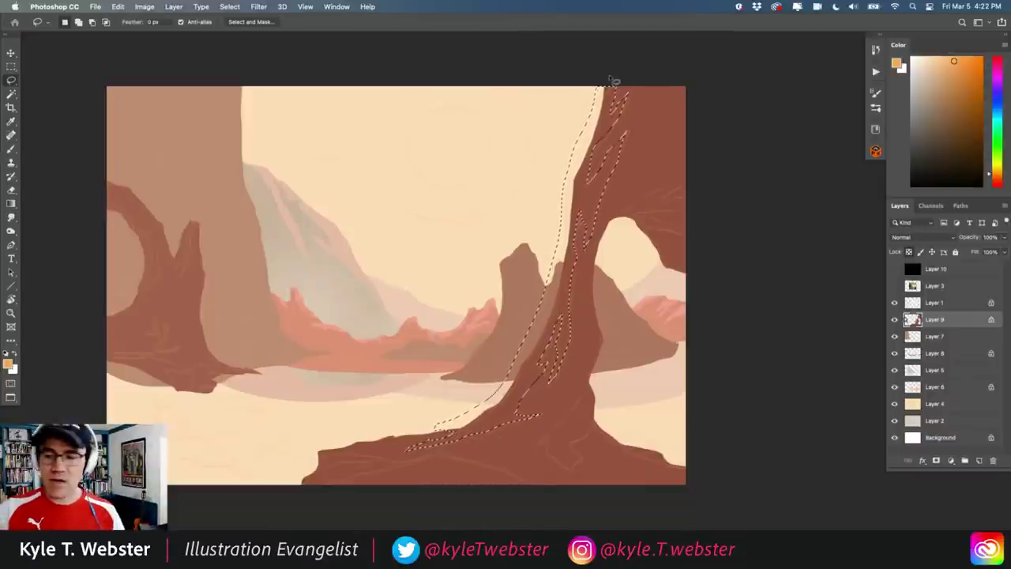
# Refine the lasso selection with jagged crevice shapes along the arch's column and around its foot
pyautogui.scroll(2, 571, 292)
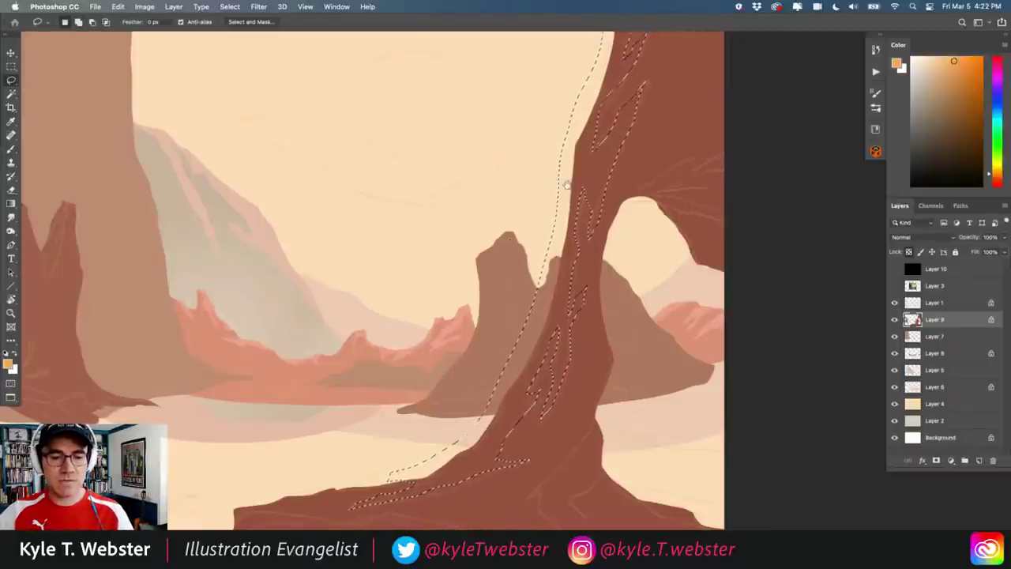
pyautogui.scroll(3, 508, 297)
pyautogui.scroll(1, 508, 296)
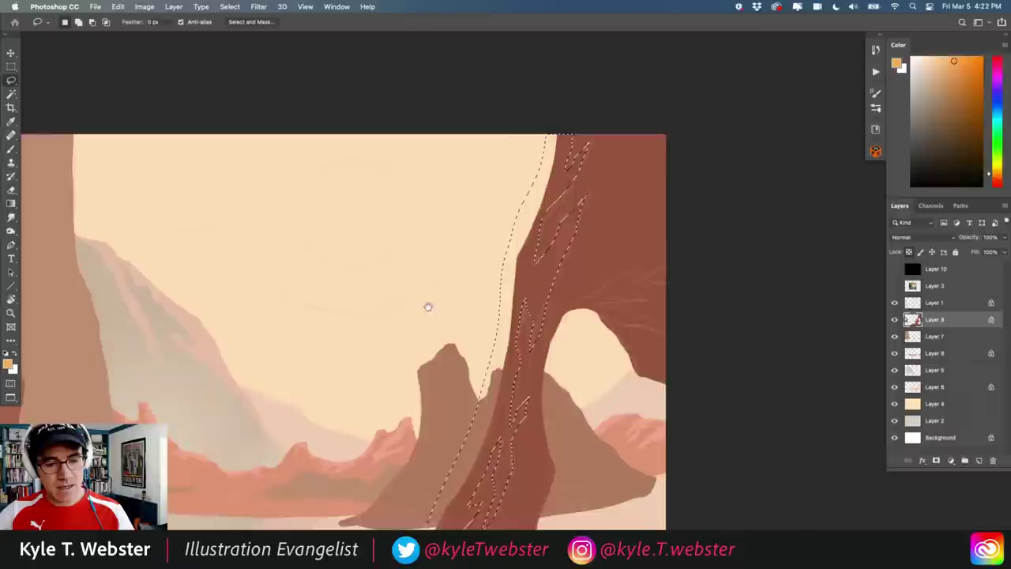
pyautogui.scroll(-4, 429, 305)
pyautogui.scroll(-4, 449, 120)
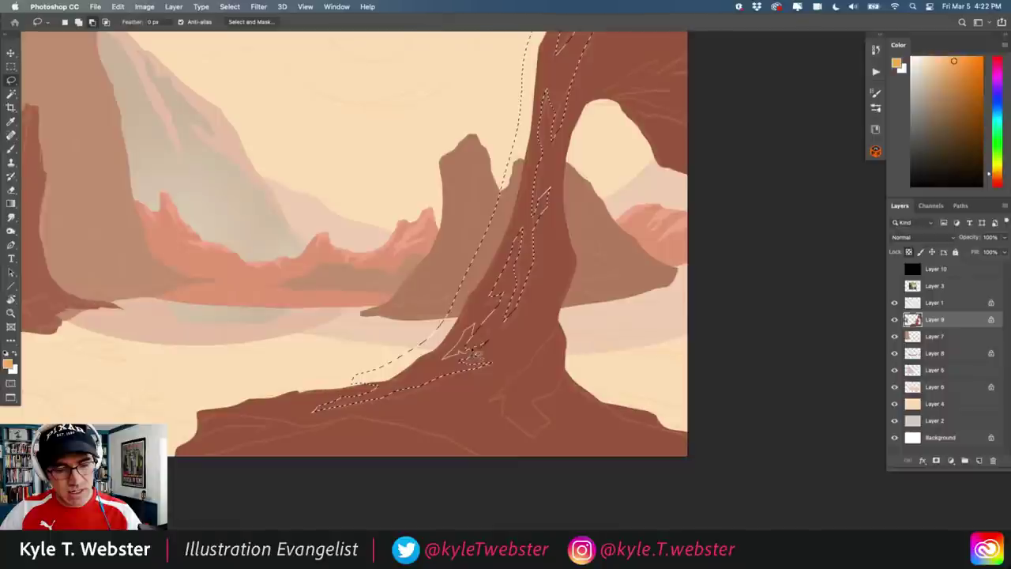
pyautogui.keyDown('alt'); pyautogui.click(366, 342); pyautogui.keyUp('alt')
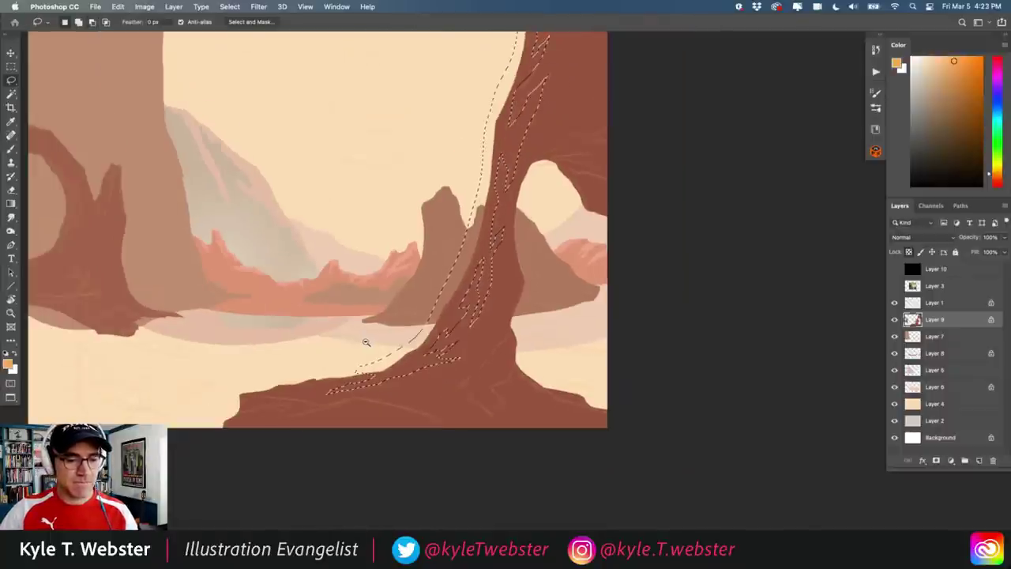
pyautogui.keyDown('alt'); pyautogui.click(358, 341); pyautogui.keyUp('alt')
pyautogui.click(343, 379)
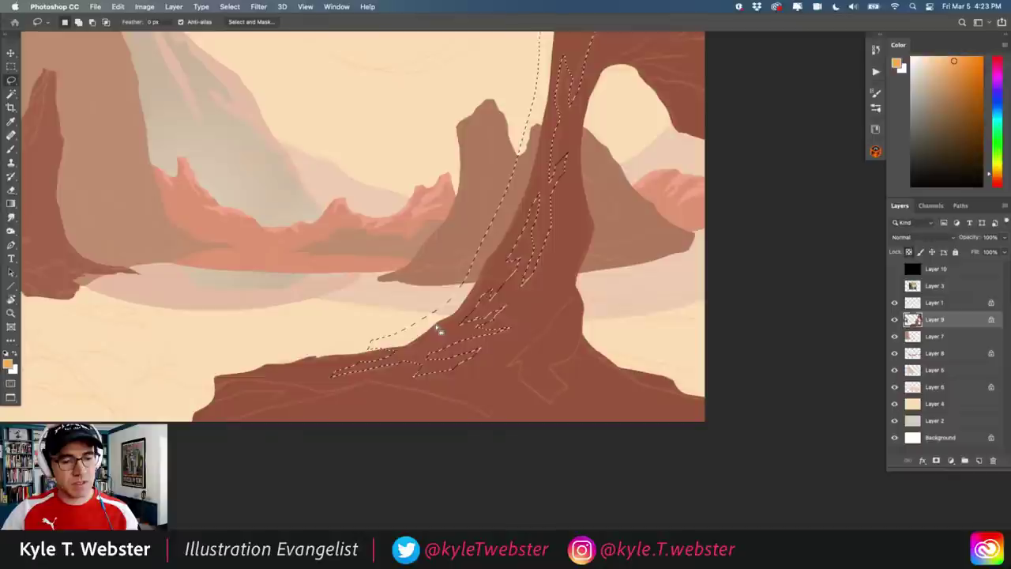
pyautogui.moveTo(330, 332); pyautogui.dragTo(358, 308)
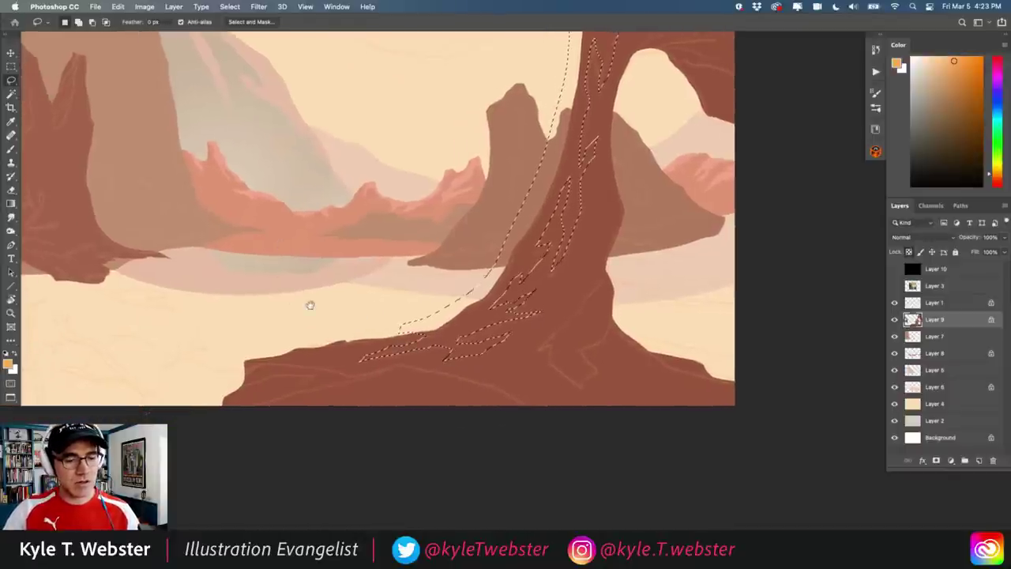
pyautogui.scroll(2, 348, 314)
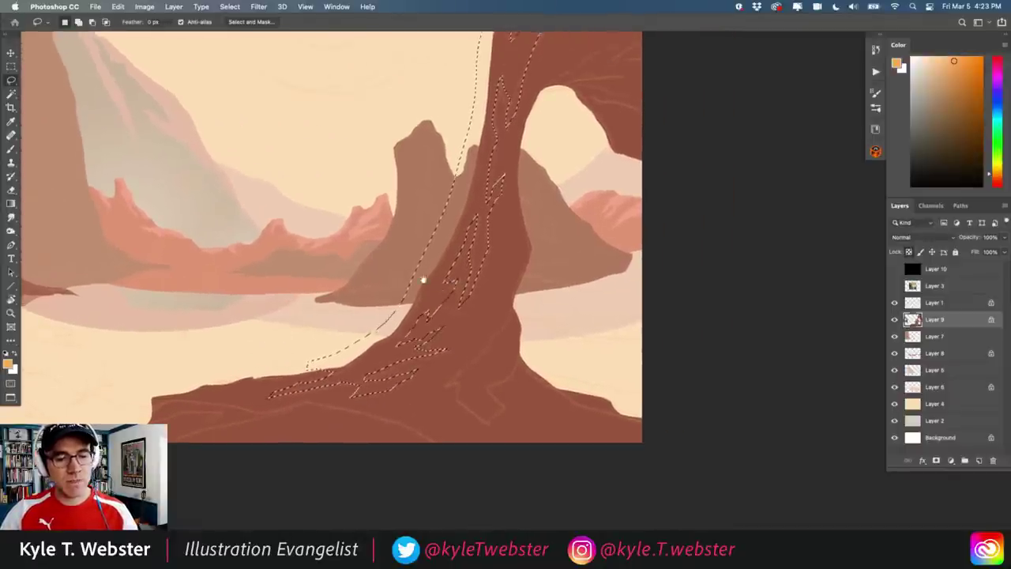
# Try to extend the selection with the inner side of the arch's base and a small notch higher on the column
pyautogui.hscroll(3, 419, 280)
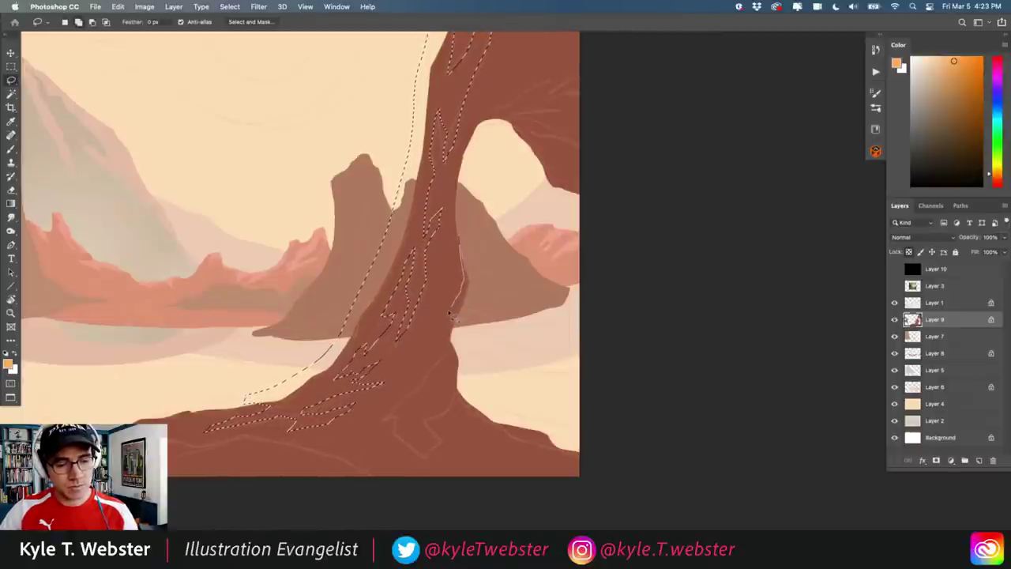
pyautogui.moveTo(411, 399)
pyautogui.mouseDown()
pyautogui.moveTo(386, 422)
pyautogui.moveTo(401, 424)
pyautogui.moveTo(419, 462)
pyautogui.moveTo(441, 454)
pyautogui.moveTo(437, 408)
pyautogui.moveTo(494, 429)
pyautogui.moveTo(486, 283)
pyautogui.mouseUp()
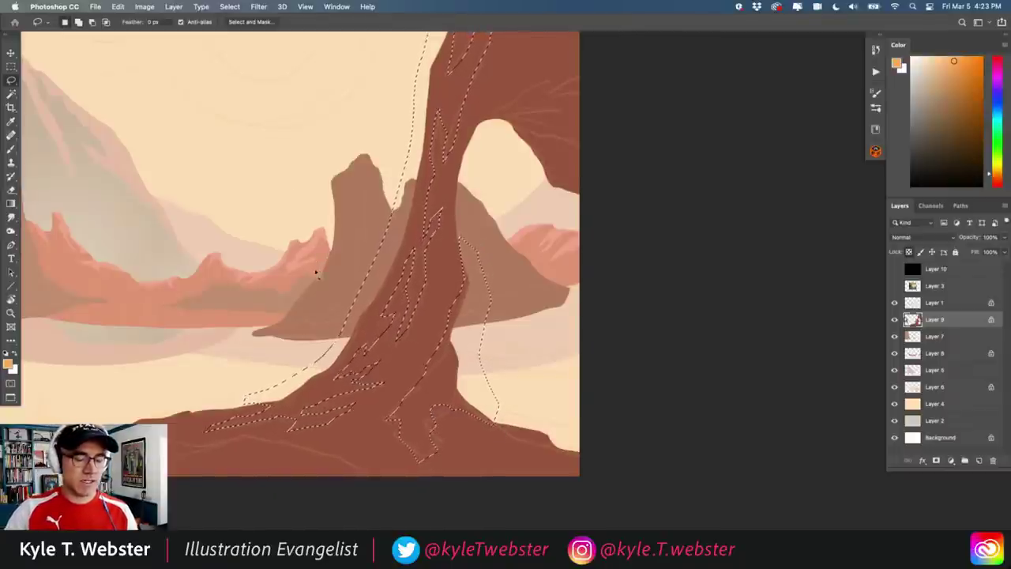
pyautogui.hotkey('ctrl', '-')
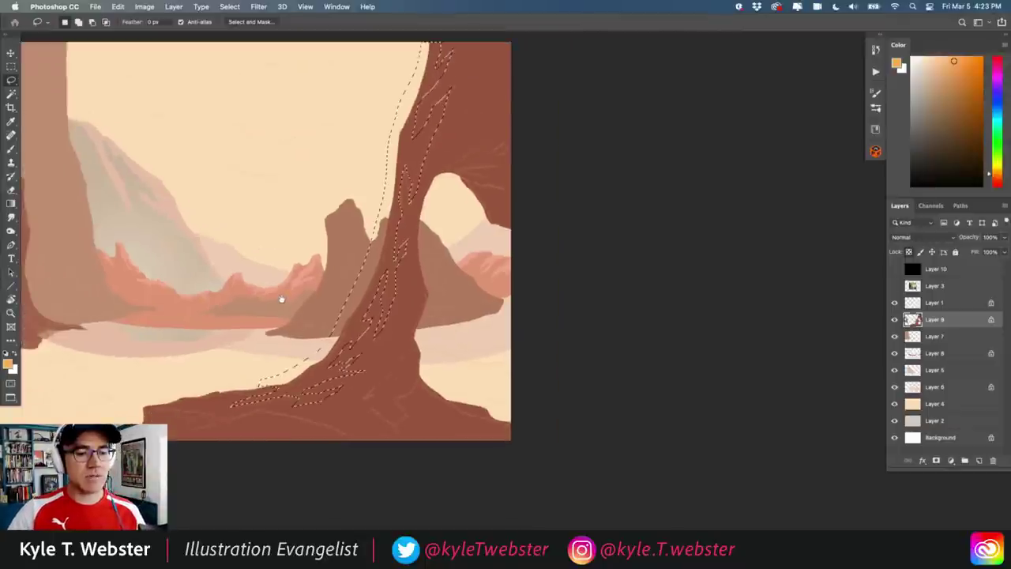
pyautogui.hotkey('ctrl', 'd')
pyautogui.scroll(3, 465, 155)
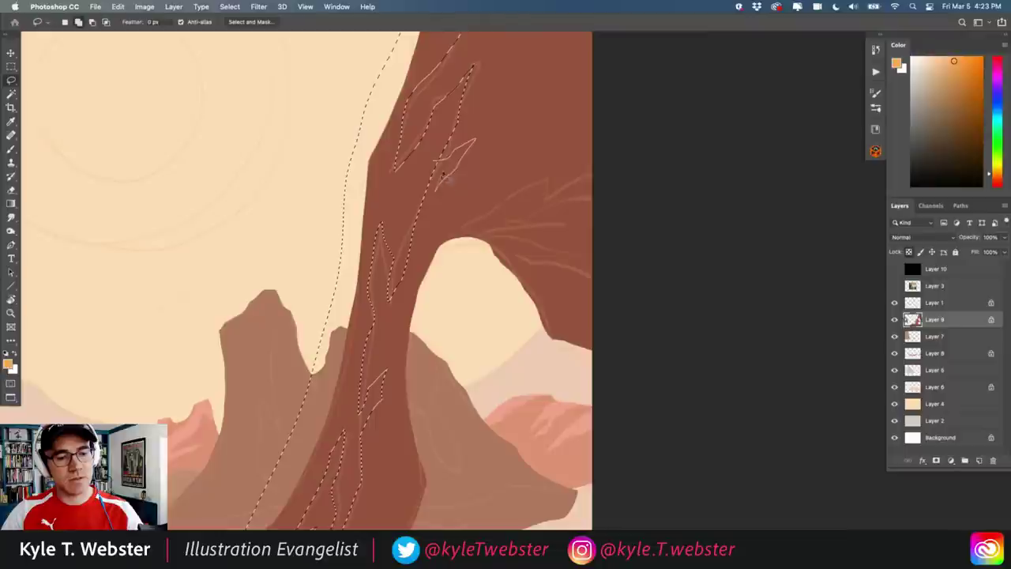
pyautogui.scroll(-3, 327, 316)
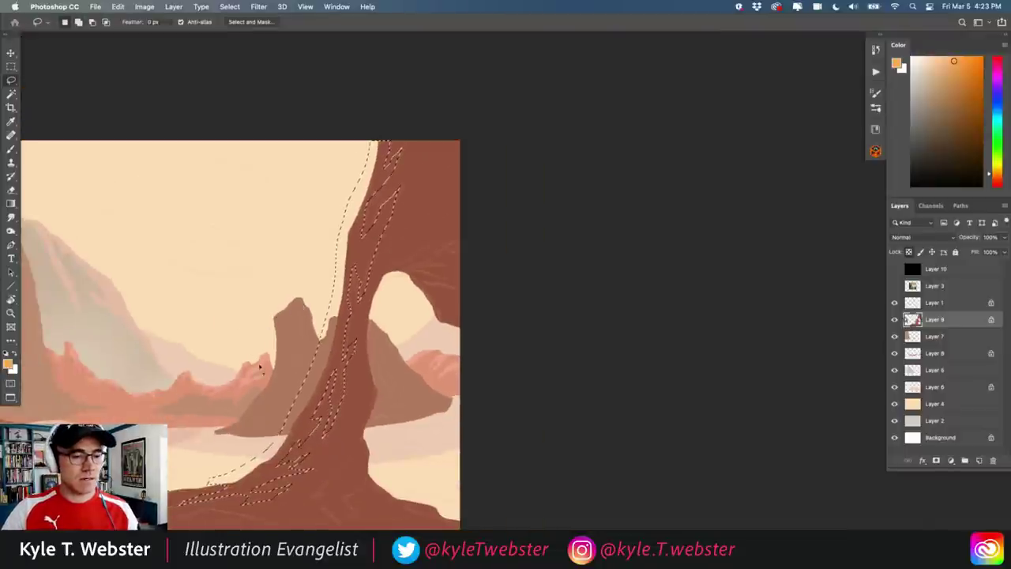
pyautogui.hotkey('ctrl', 'd')
# Sample the arch's brown, change it to a more saturated red, and fill the selected part of the column on Layer 9
pyautogui.press('b')
pyautogui.hotkey('ctrl', 'shift', 'd')
pyautogui.keyDown('alt'); pyautogui.click(507, 171); pyautogui.keyUp('alt')
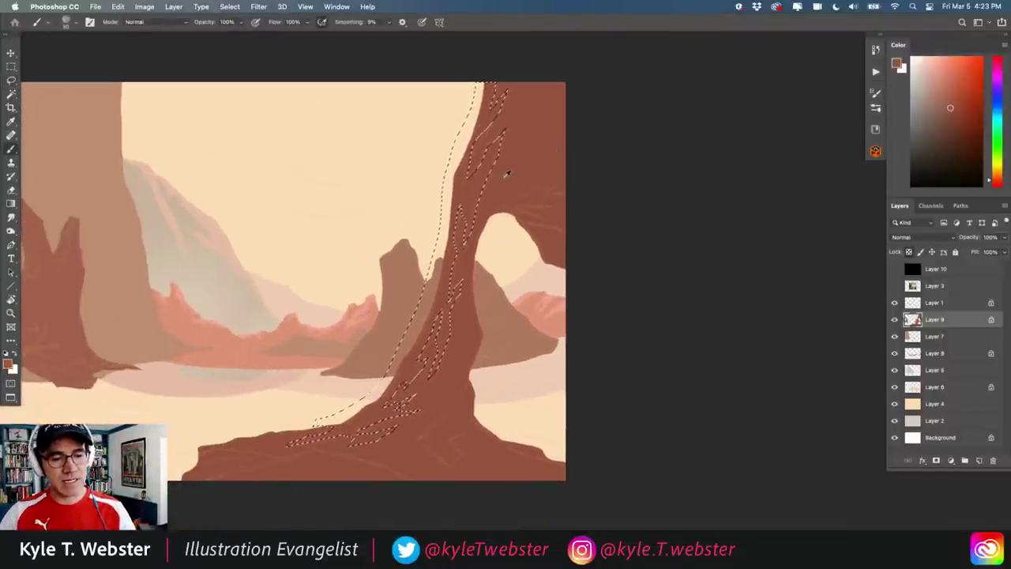
pyautogui.press(']')
pyautogui.press(']')
pyautogui.press(']')
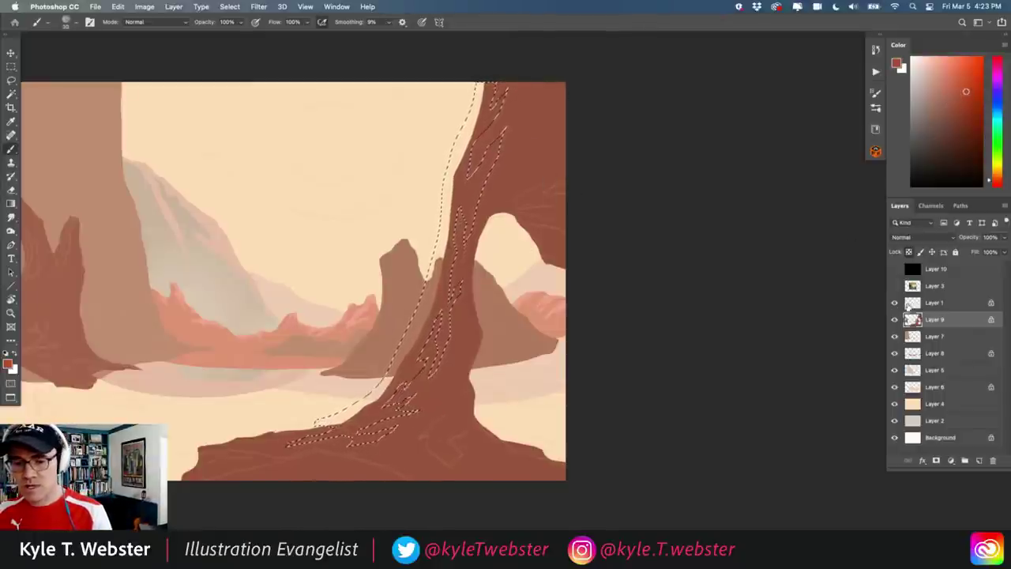
pyautogui.press('super+d')
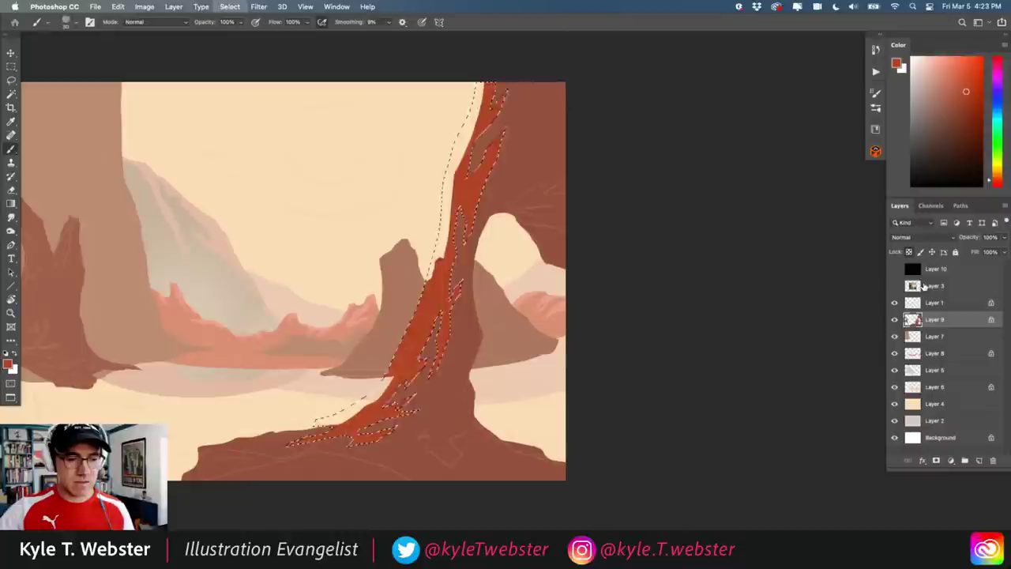
# Undo the red fill on the arch's column and try refilling the selection with Layer 9's transparent pixels locked
pyautogui.press('super+z')
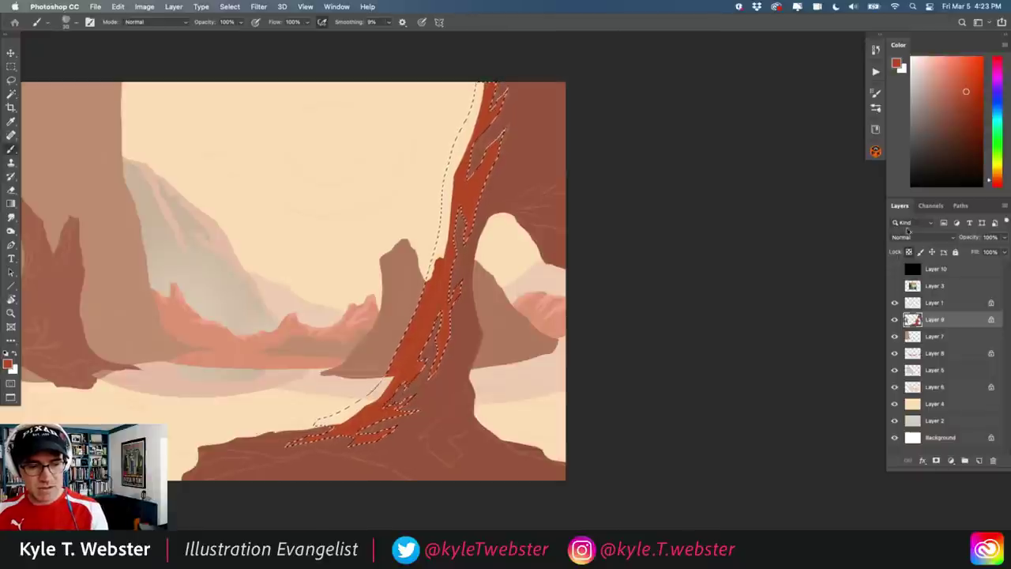
pyautogui.press('Delete')
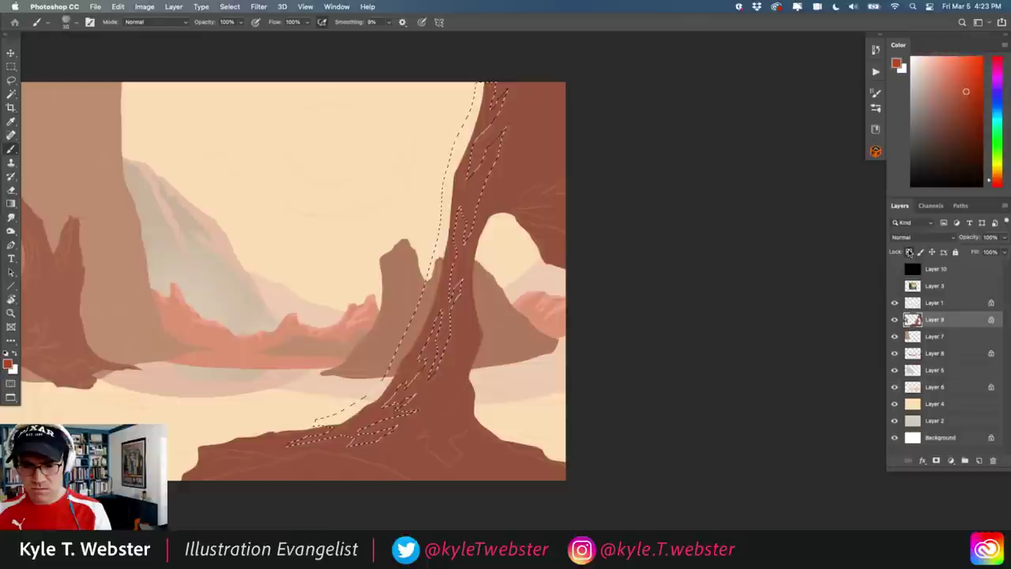
pyautogui.click(895, 319)
pyautogui.click(896, 319)
pyautogui.click(908, 252)
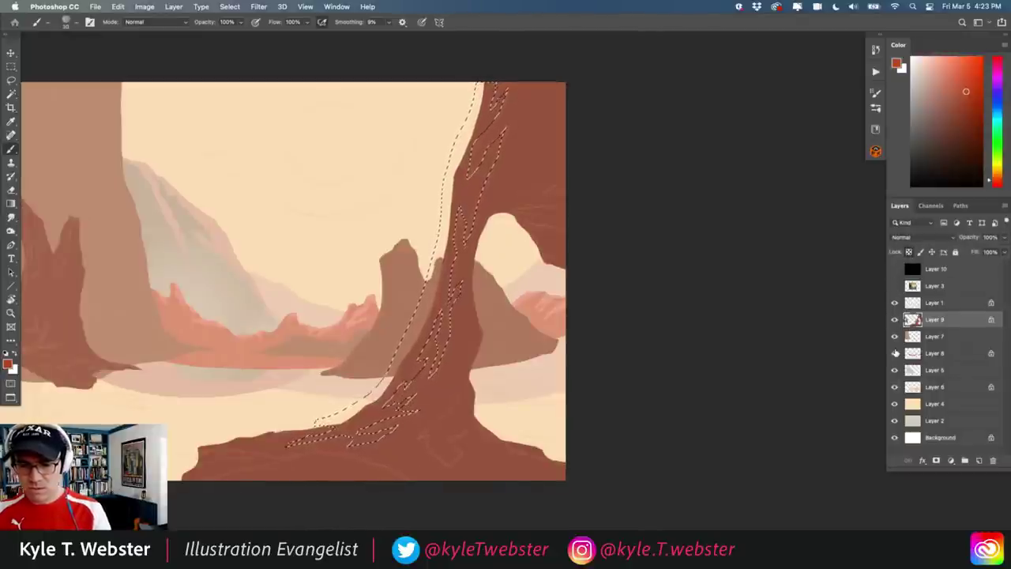
pyautogui.hotkey('alt', 'BackSpace')
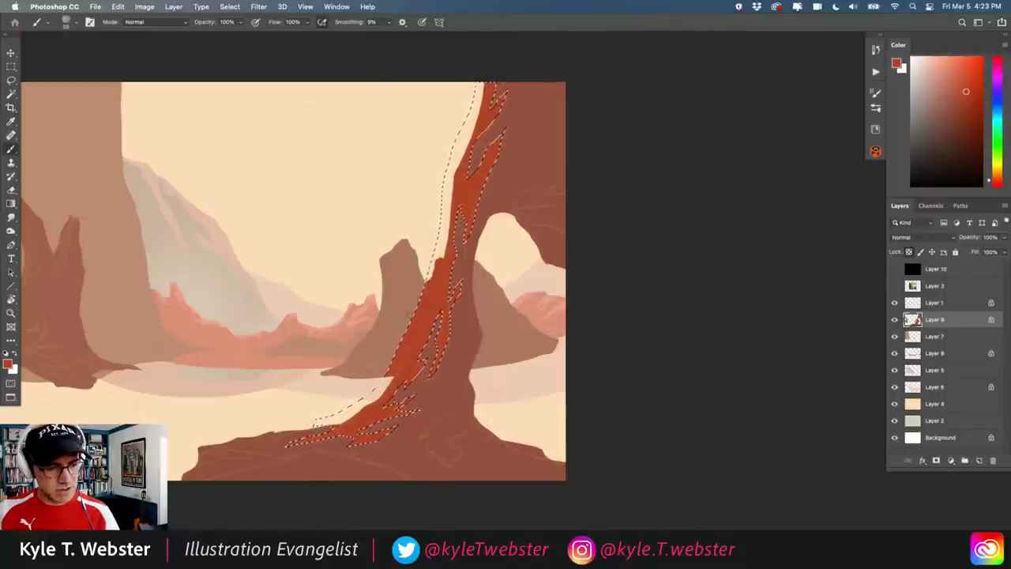
pyautogui.hotkey('ctrl', 'z')
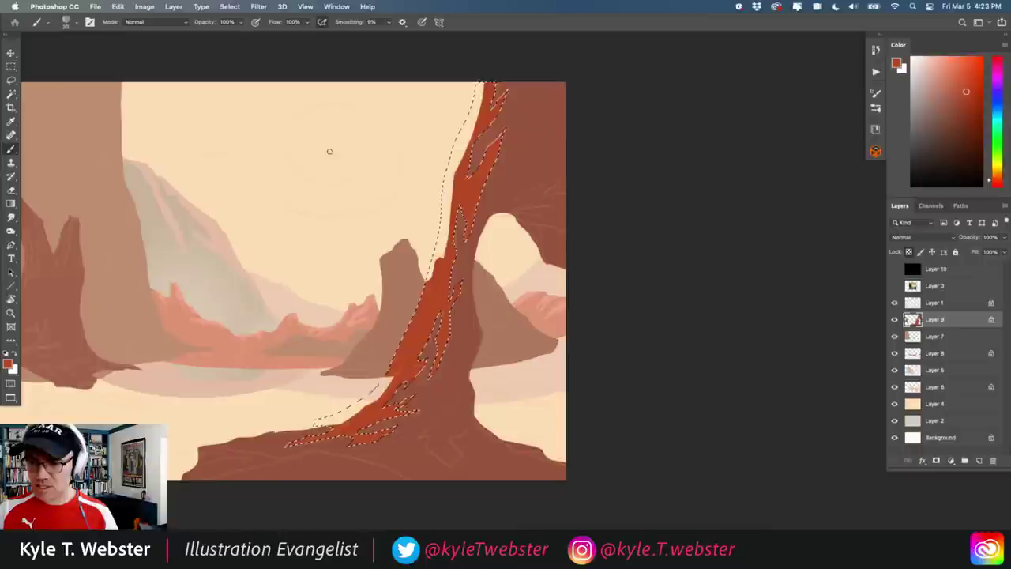
# Toggle Layer 9's visibility to examine which rocks share the layer with the arch
pyautogui.click(895, 319)
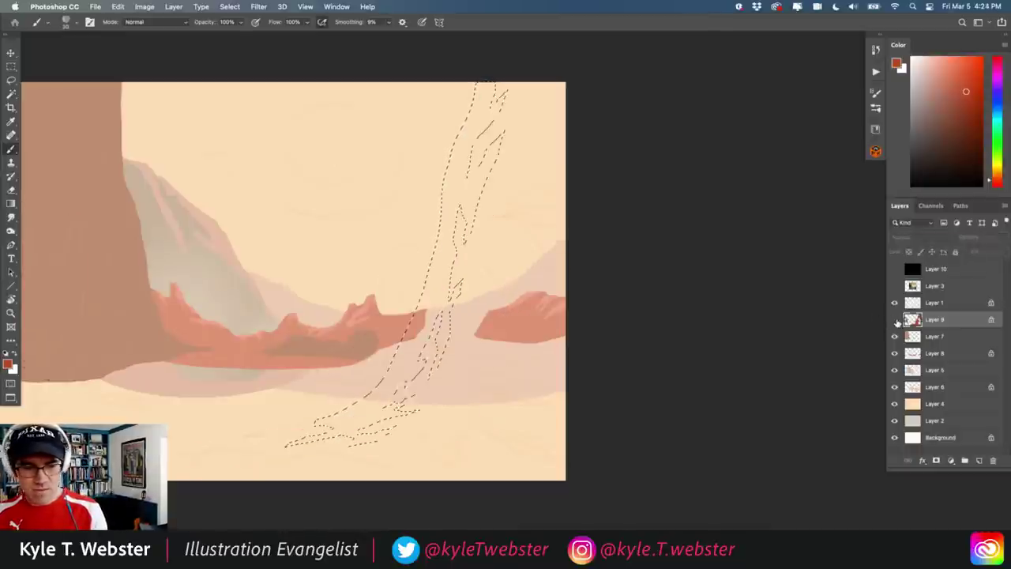
pyautogui.click(895, 319)
pyautogui.click(895, 320)
pyautogui.click(896, 319)
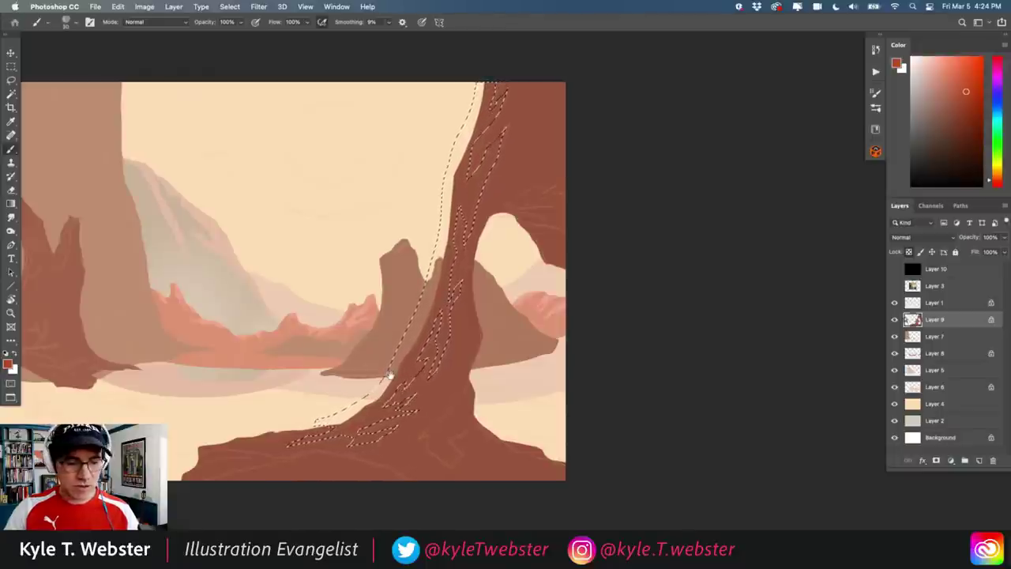
# Drop the lasso selection, select the whole arch on Layer 9 with the Magic Wand, and copy it to a new layer
pyautogui.scroll(2, 395, 378)
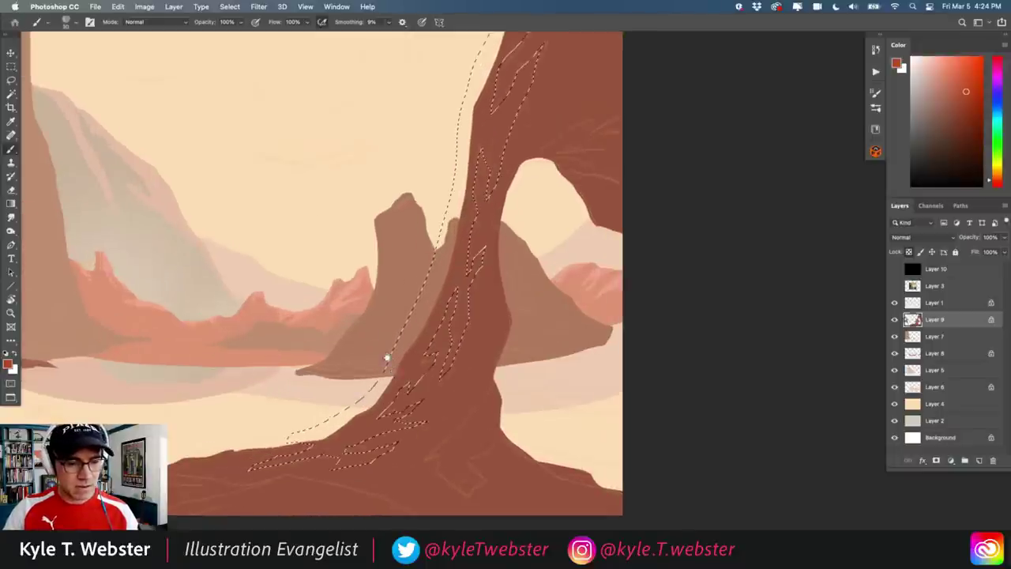
pyautogui.press('l')
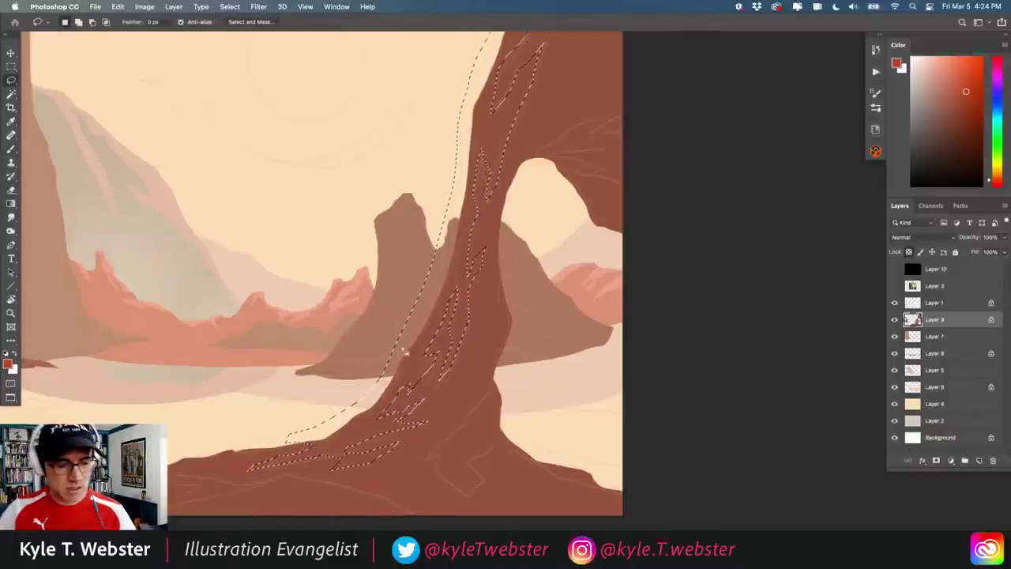
pyautogui.scroll(2, 399, 355)
pyautogui.scroll(-1, 363, 375)
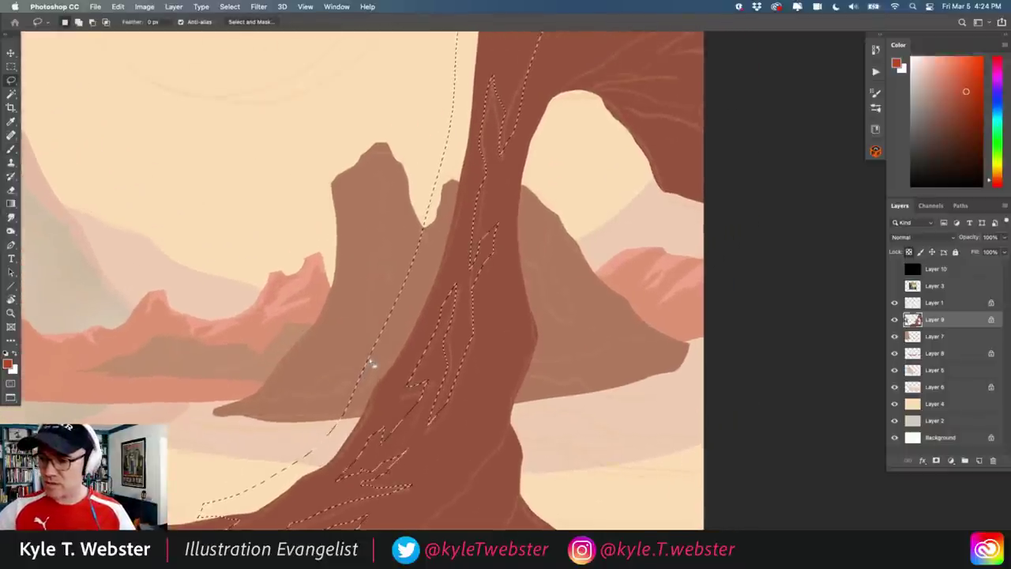
pyautogui.scroll(-3, 364, 359)
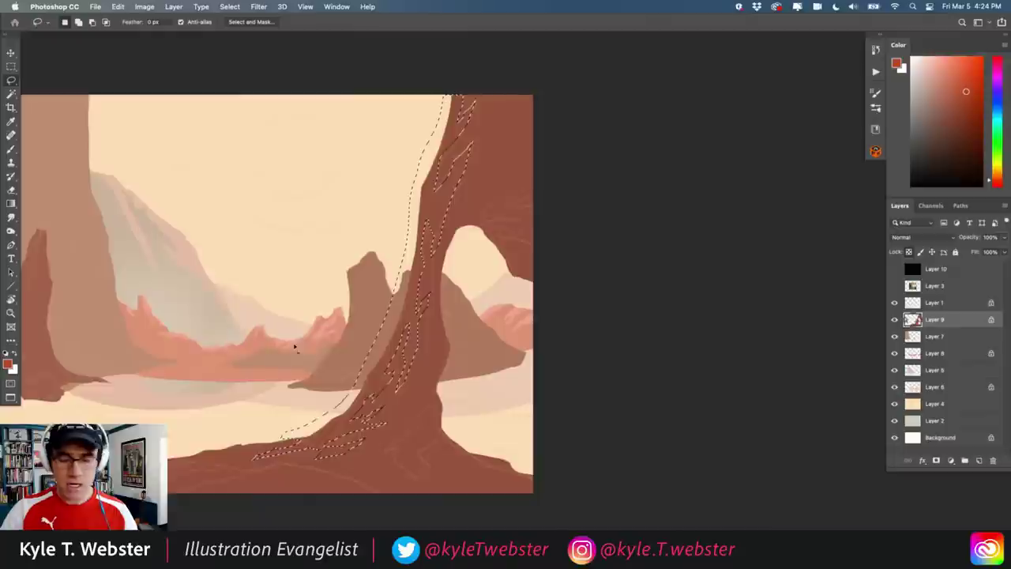
pyautogui.click(294, 340)
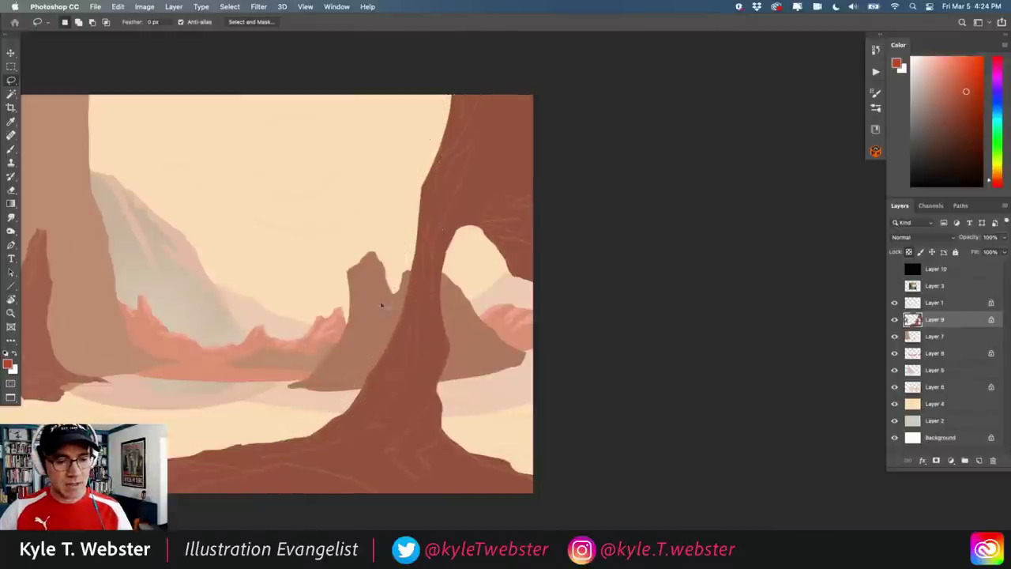
pyautogui.press('w')
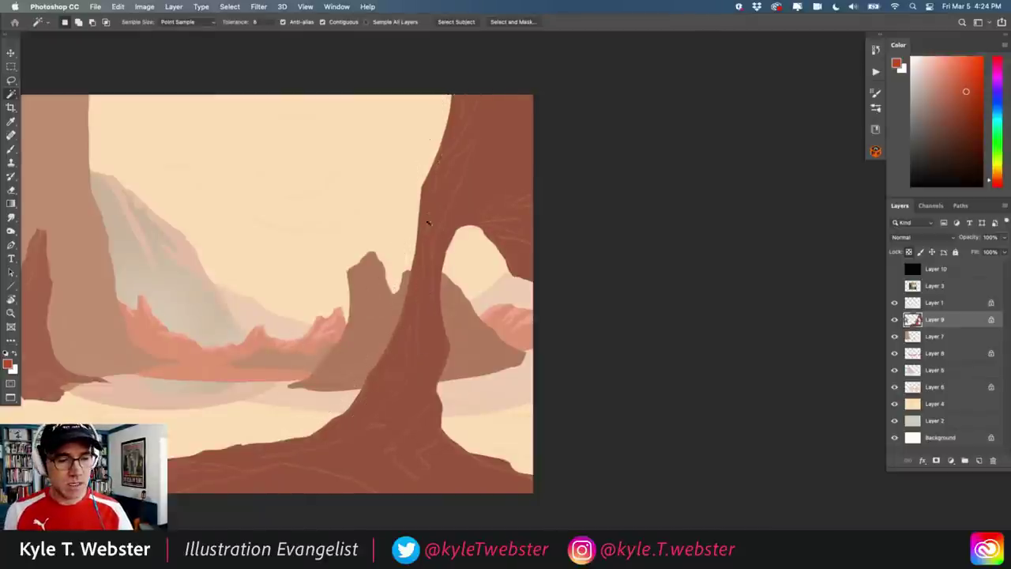
pyautogui.click(428, 224)
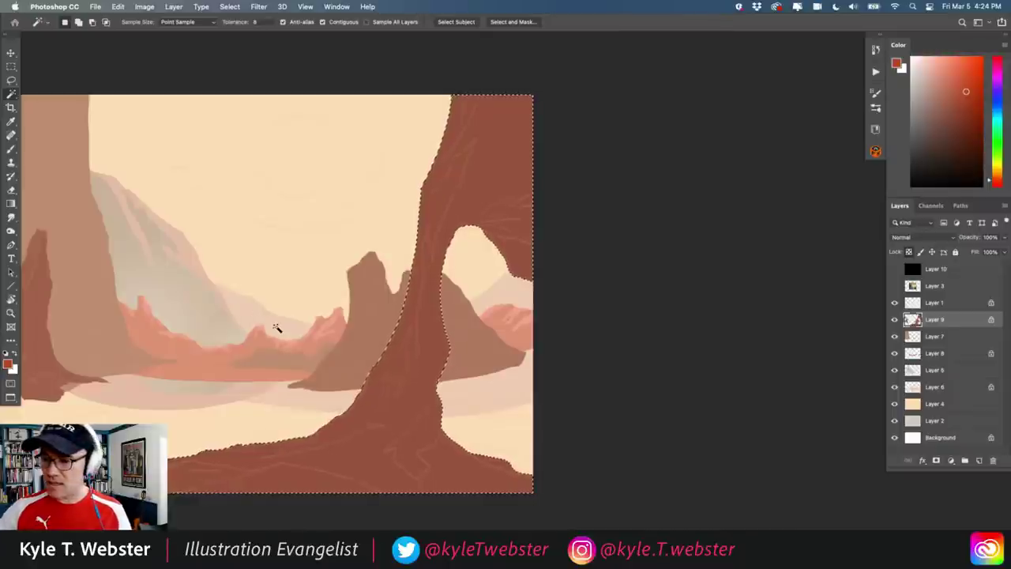
pyautogui.hotkey('ctrl', 'j')
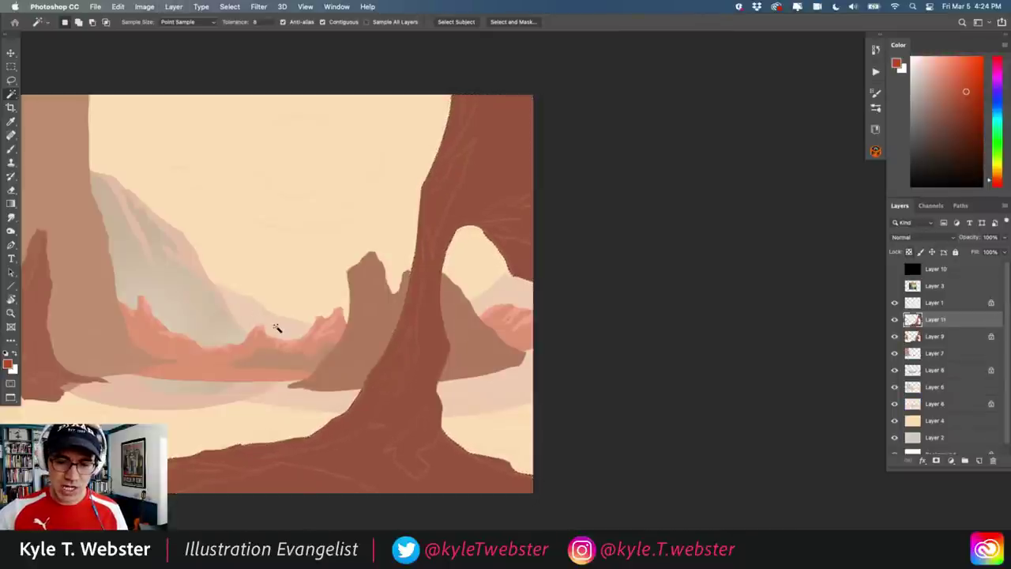
# Hide Layer 9 to inspect the copied arch and its edges, and show the layer again
pyautogui.click(894, 336)
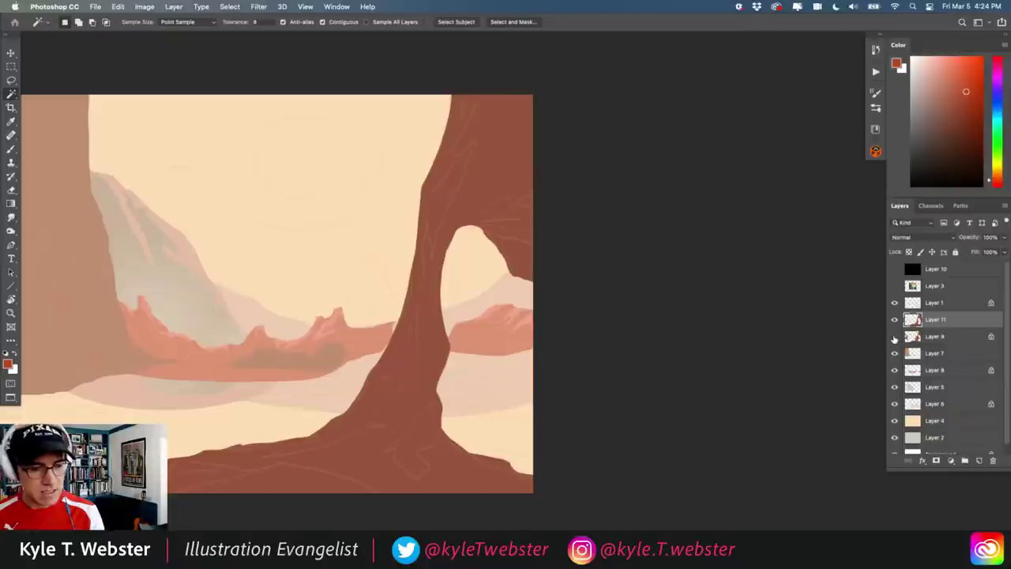
pyautogui.scroll(4, 360, 395)
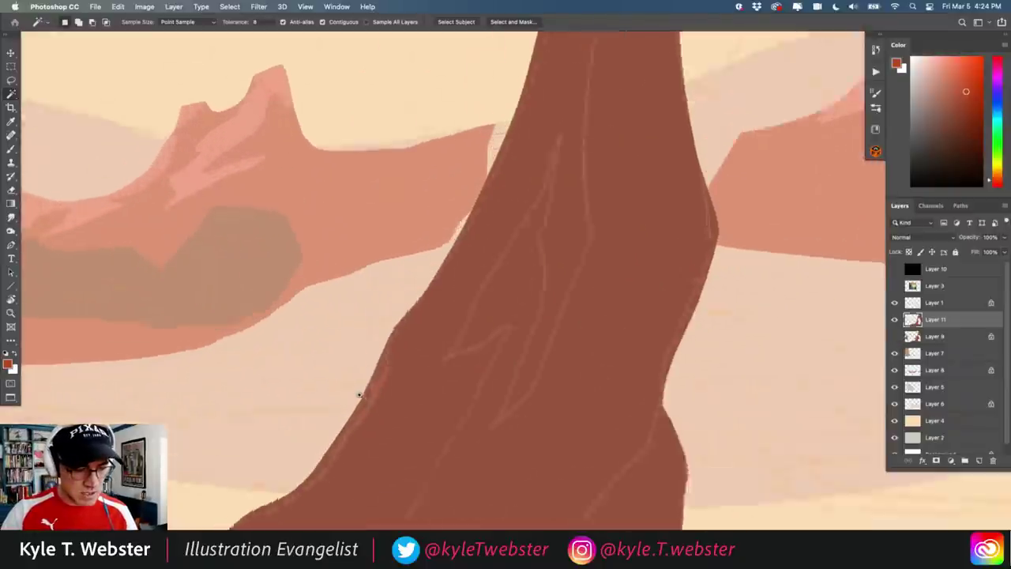
pyautogui.scroll(-4, 355, 398)
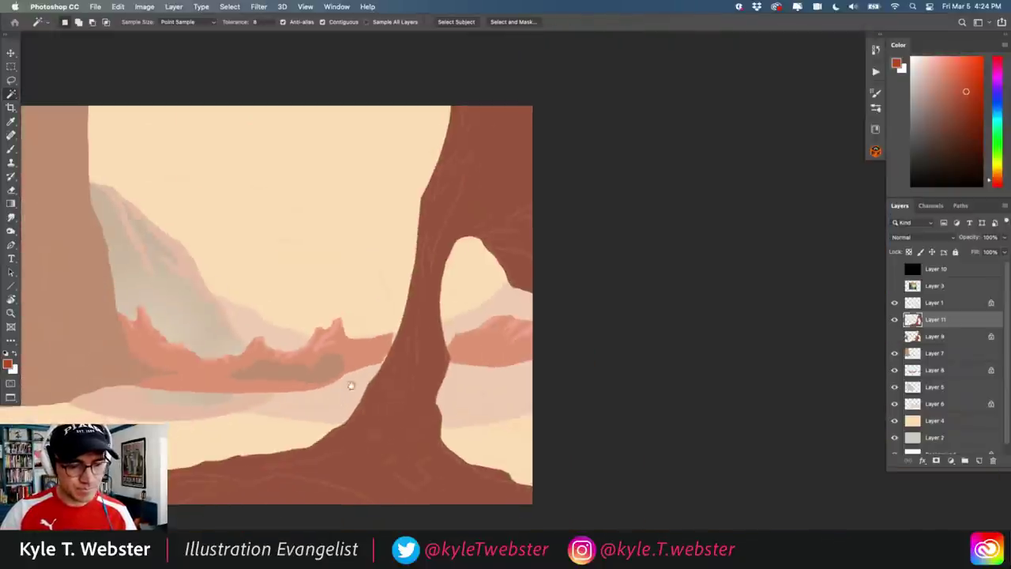
pyautogui.scroll(1, 350, 385)
pyautogui.click(894, 335)
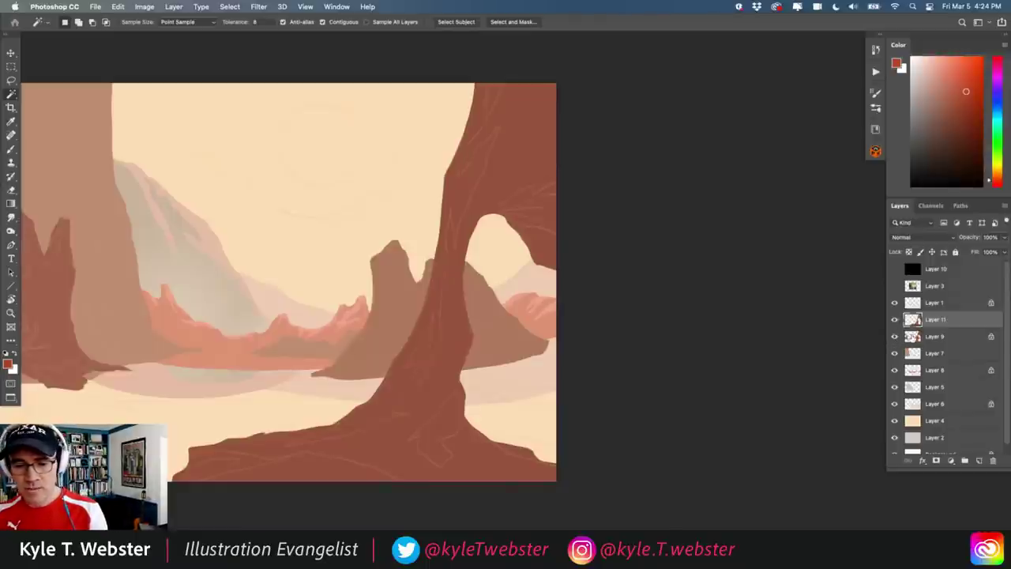
# Select the original arch on Layer 9, hide Layer 11, delete the arch from Layer 9, and deselect
pyautogui.click(478, 192)
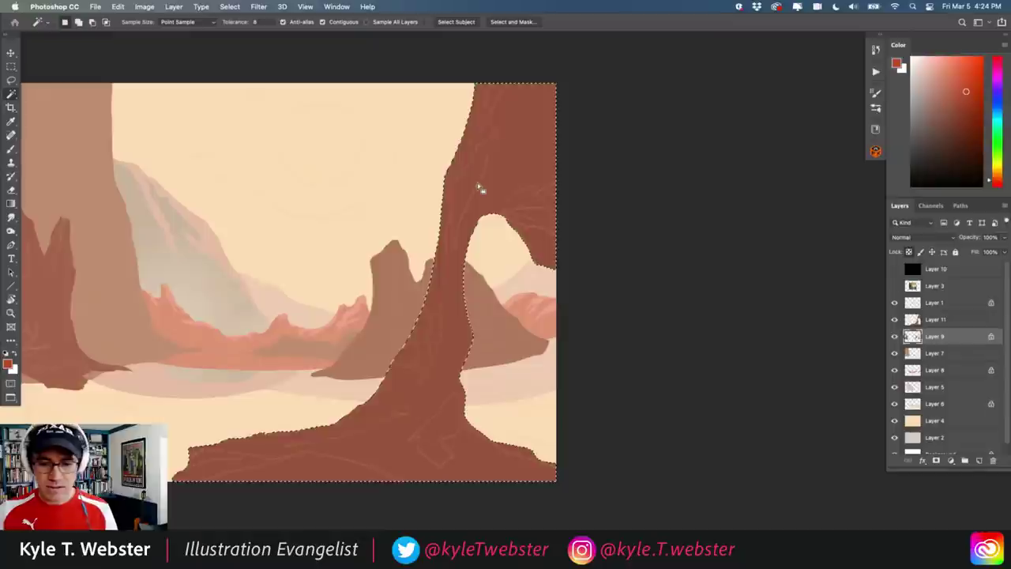
pyautogui.press('Delete')
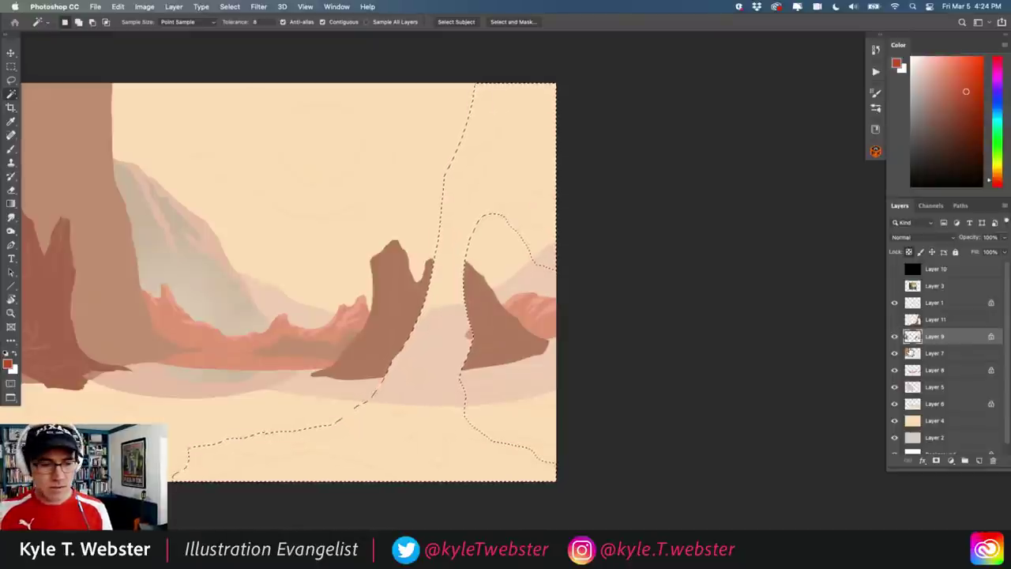
pyautogui.press('super+d')
# Sample the background rock's brown and lasso the gap between its two halves, overlapping both sides from top to base
pyautogui.scroll(2, 415, 281)
pyautogui.press('b')
pyautogui.moveTo(410, 340); pyautogui.dragTo(409, 340)
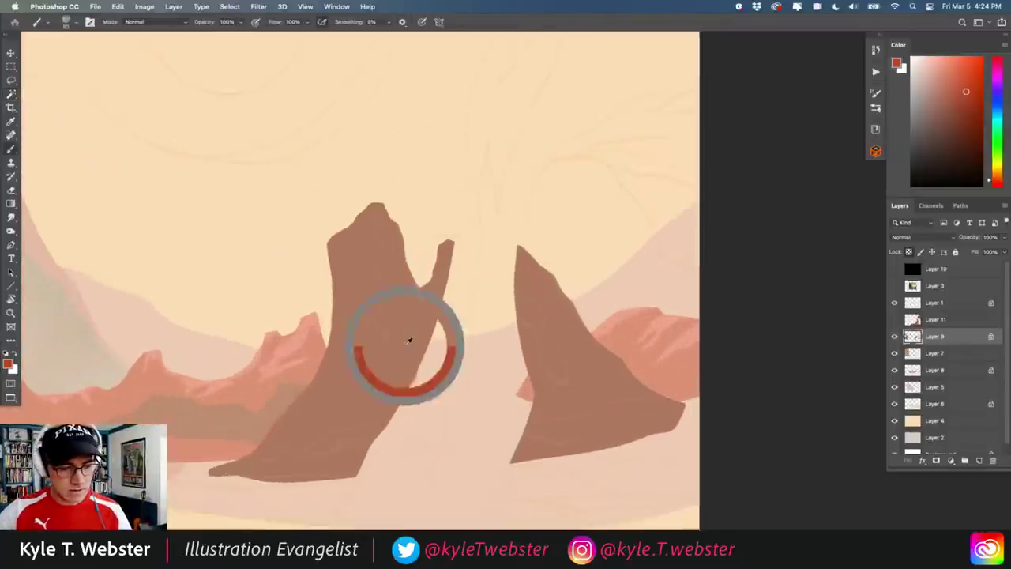
pyautogui.scroll(2, 458, 237)
pyautogui.press('l')
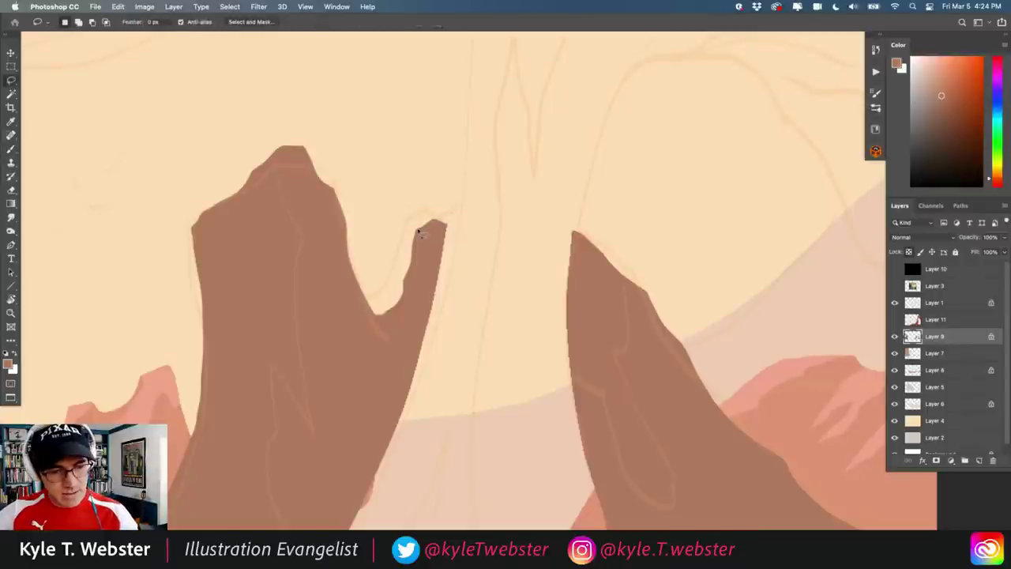
pyautogui.moveTo(496, 226); pyautogui.dragTo(572, 234)
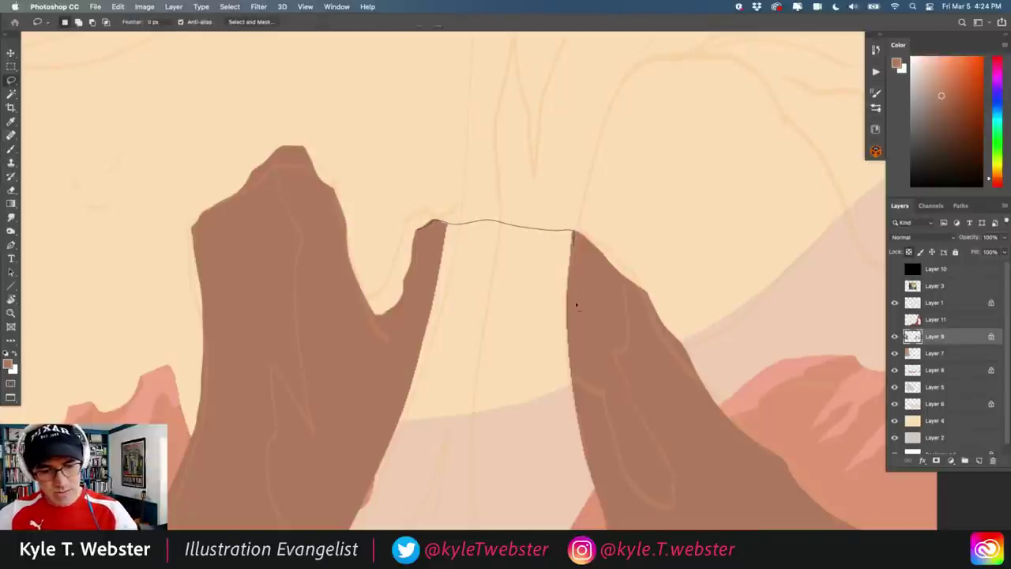
pyautogui.moveTo(576, 305)
pyautogui.mouseDown()
pyautogui.moveTo(600, 451)
pyautogui.moveTo(384, 413)
pyautogui.moveTo(377, 219)
pyautogui.moveTo(557, 257)
pyautogui.moveTo(628, 286)
pyautogui.moveTo(626, 259)
pyautogui.moveTo(480, 60)
pyautogui.moveTo(395, 143)
pyautogui.moveTo(235, 406)
pyautogui.moveTo(334, 495)
pyautogui.moveTo(639, 282)
pyautogui.moveTo(418, 304)
pyautogui.mouseUp()
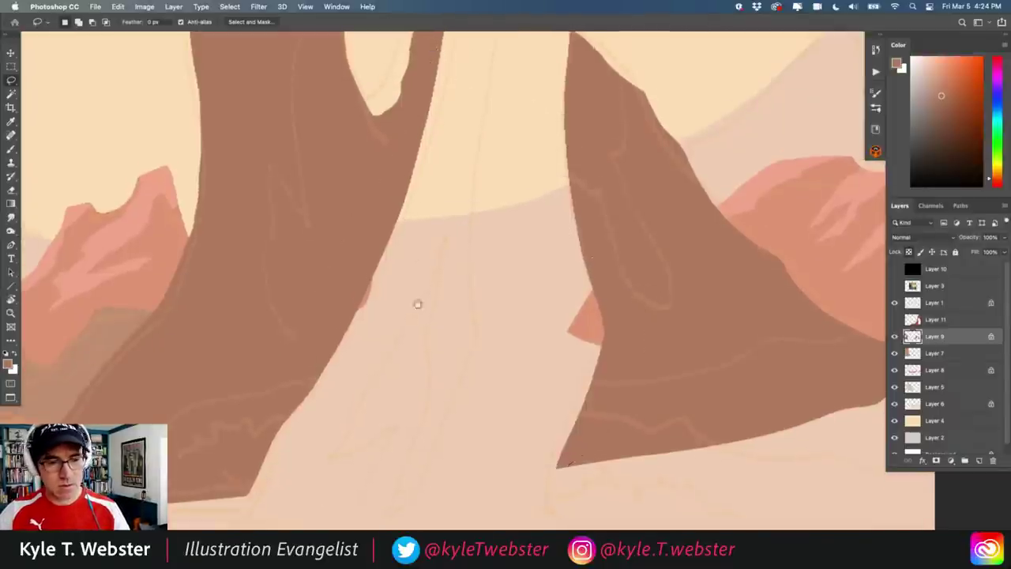
pyautogui.press('super+minus')
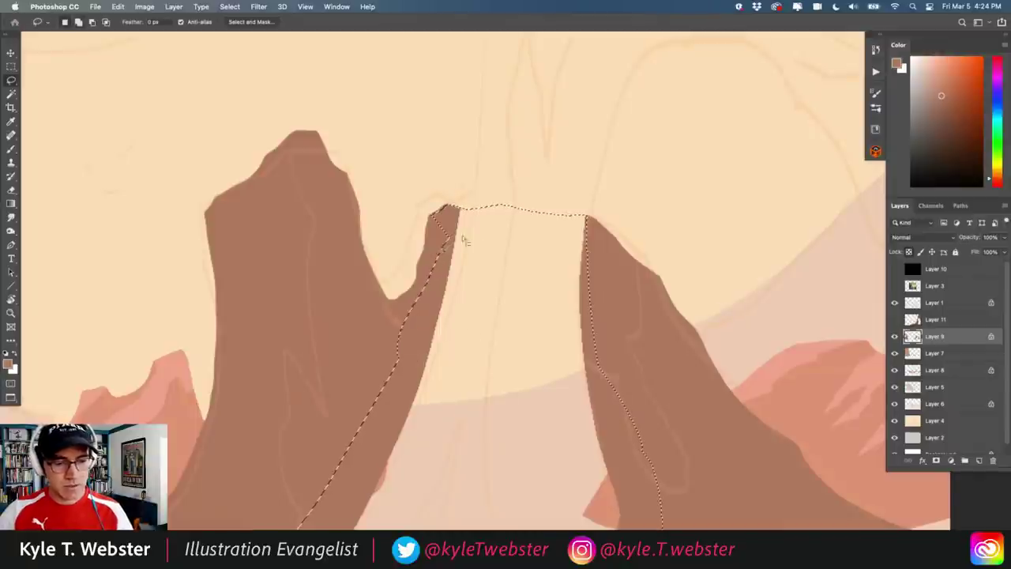
# Fill the rock's gap with the sampled brown on Layer 9 with transparency unlocked, relock it, deselect, and show Layer 11
pyautogui.press('b')
pyautogui.rightClick(334, 342)
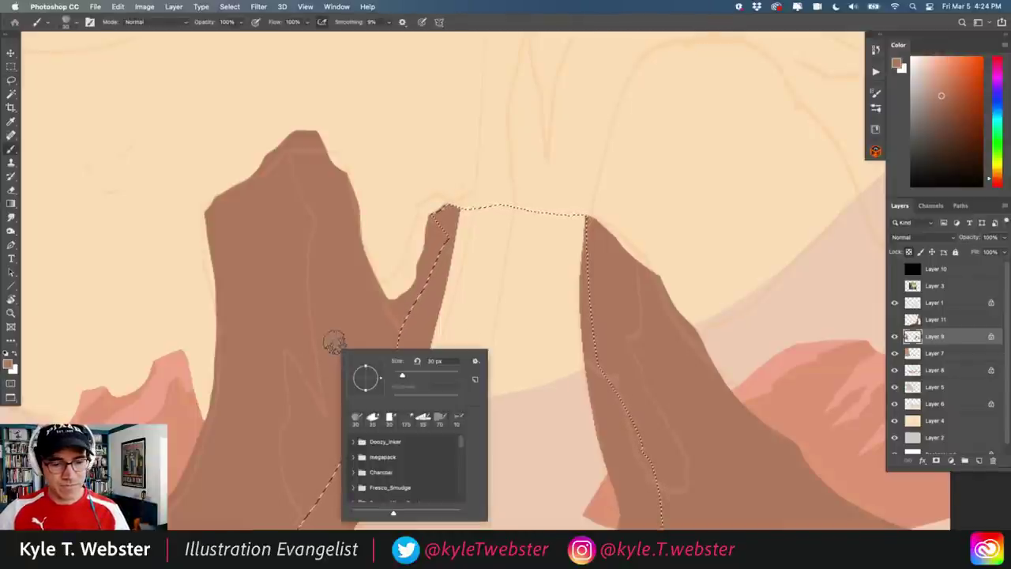
pyautogui.click(339, 311)
pyautogui.scroll(-3, 379, 447)
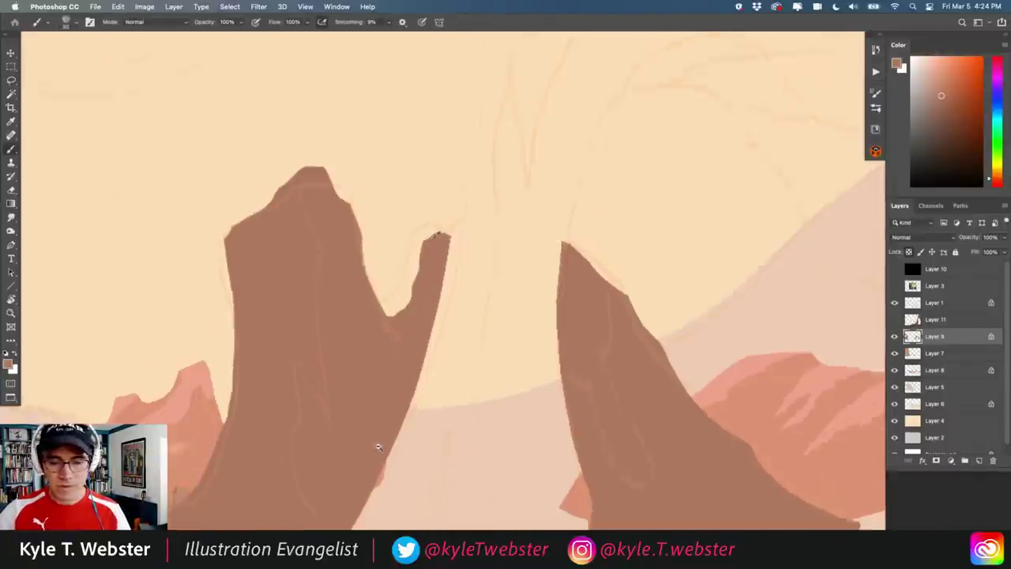
pyautogui.scroll(-3, 379, 447)
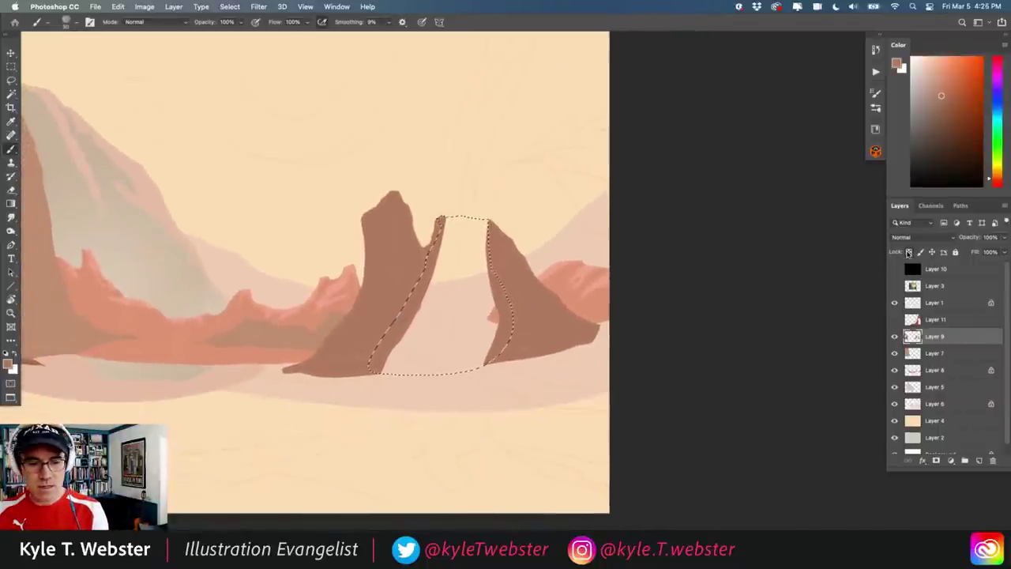
pyautogui.hotkey('alt', 'BackSpace')
pyautogui.click(908, 251)
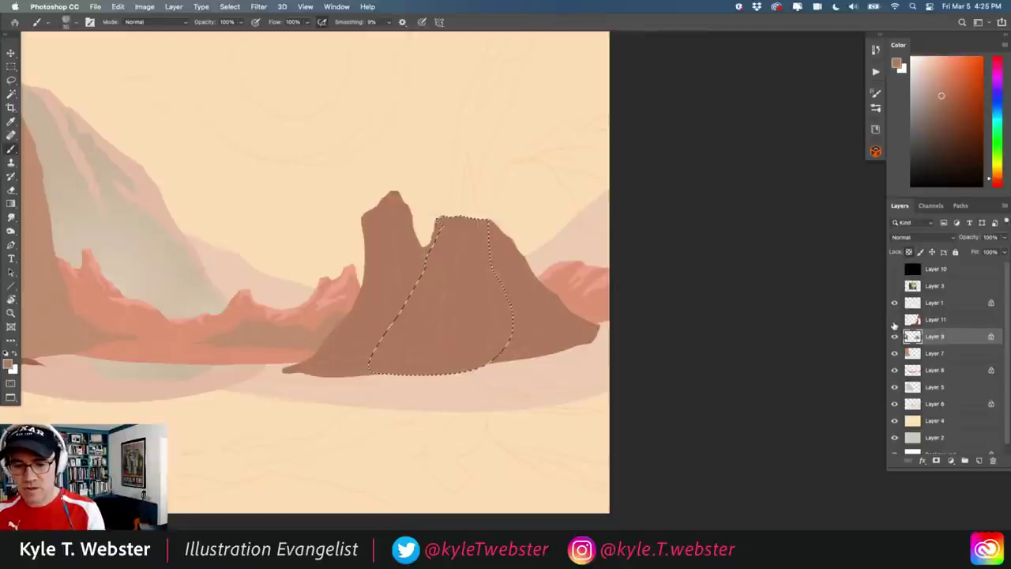
pyautogui.click(894, 319)
pyautogui.hotkey('ctrl', 'd')
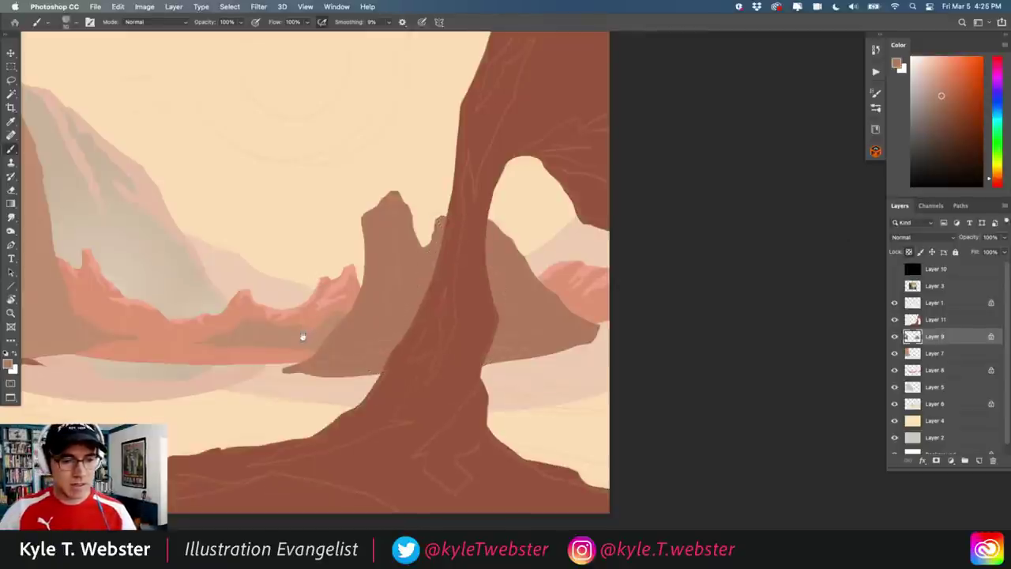
# On Layer 11 with transparent pixels locked, lasso a jagged light area along the arch's sky-facing edge from the canvas top to its foot
pyautogui.moveTo(302, 337)
pyautogui.mouseDown()
pyautogui.moveTo(419, 350)
pyautogui.moveTo(405, 392)
pyautogui.mouseUp()
pyautogui.press('l')
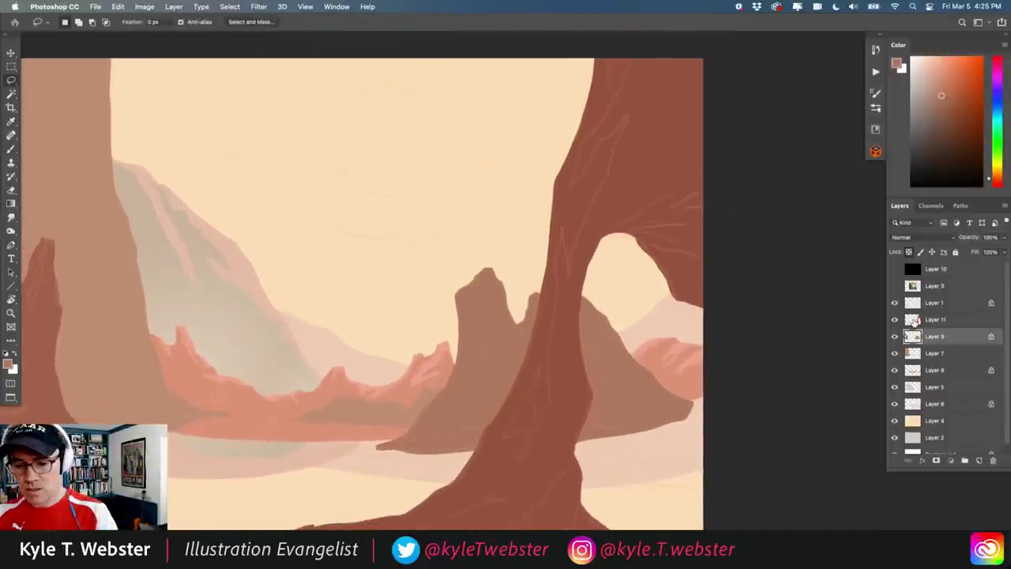
pyautogui.click(912, 319)
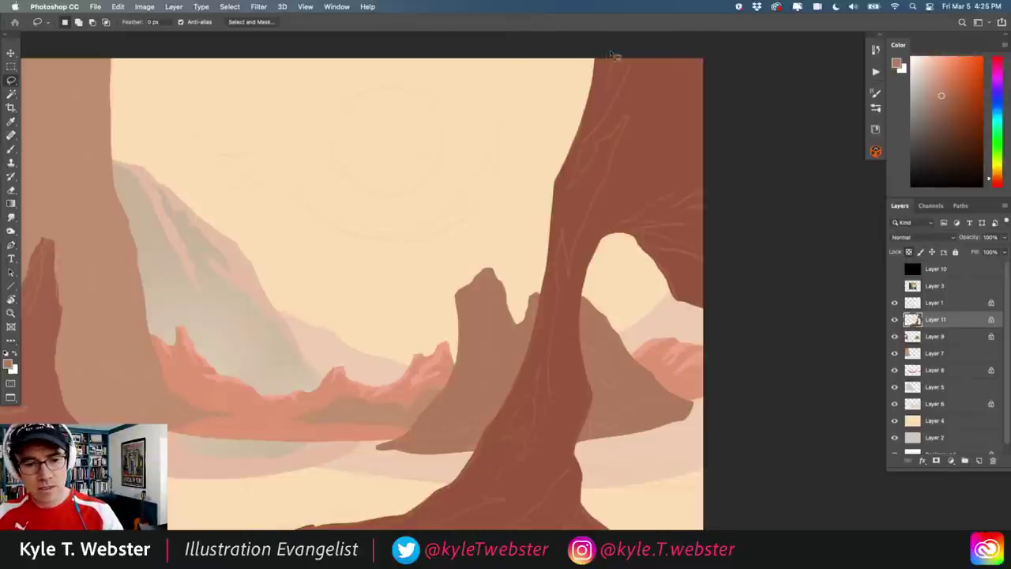
pyautogui.moveTo(613, 56)
pyautogui.mouseDown()
pyautogui.moveTo(601, 101)
pyautogui.moveTo(625, 57)
pyautogui.moveTo(637, 57)
pyautogui.moveTo(582, 144)
pyautogui.moveTo(572, 182)
pyautogui.moveTo(624, 126)
pyautogui.moveTo(569, 273)
pyautogui.moveTo(563, 226)
pyautogui.moveTo(546, 424)
pyautogui.moveTo(522, 463)
pyautogui.moveTo(540, 371)
pyautogui.moveTo(504, 438)
pyautogui.moveTo(521, 433)
pyautogui.moveTo(512, 452)
pyautogui.moveTo(462, 504)
pyautogui.moveTo(511, 500)
pyautogui.moveTo(438, 527)
pyautogui.moveTo(380, 523)
pyautogui.mouseUp()
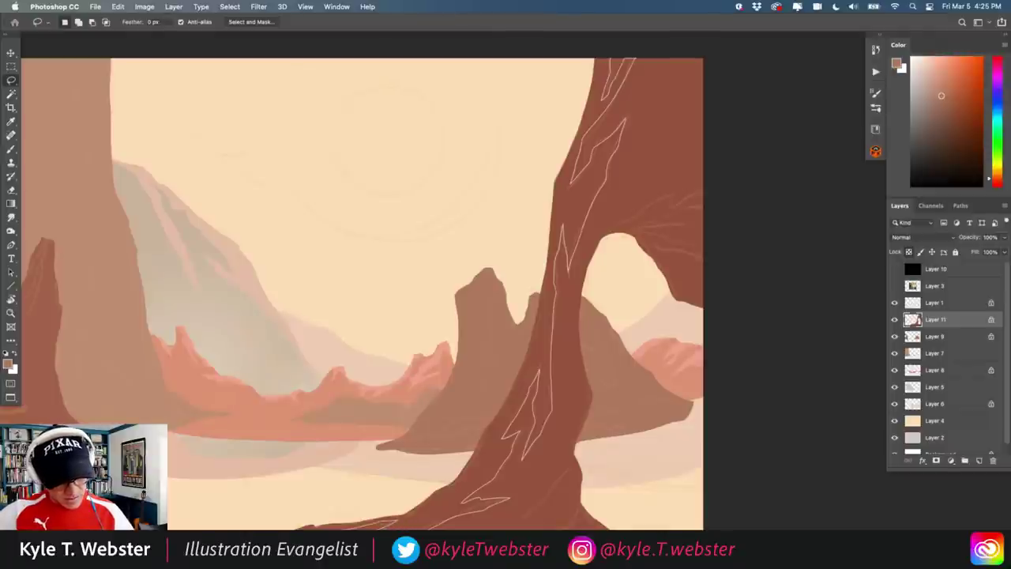
pyautogui.moveTo(241, 525)
pyautogui.mouseDown()
pyautogui.moveTo(403, 485)
pyautogui.moveTo(471, 410)
pyautogui.moveTo(533, 272)
pyautogui.moveTo(538, 167)
pyautogui.moveTo(590, 49)
pyautogui.mouseUp()
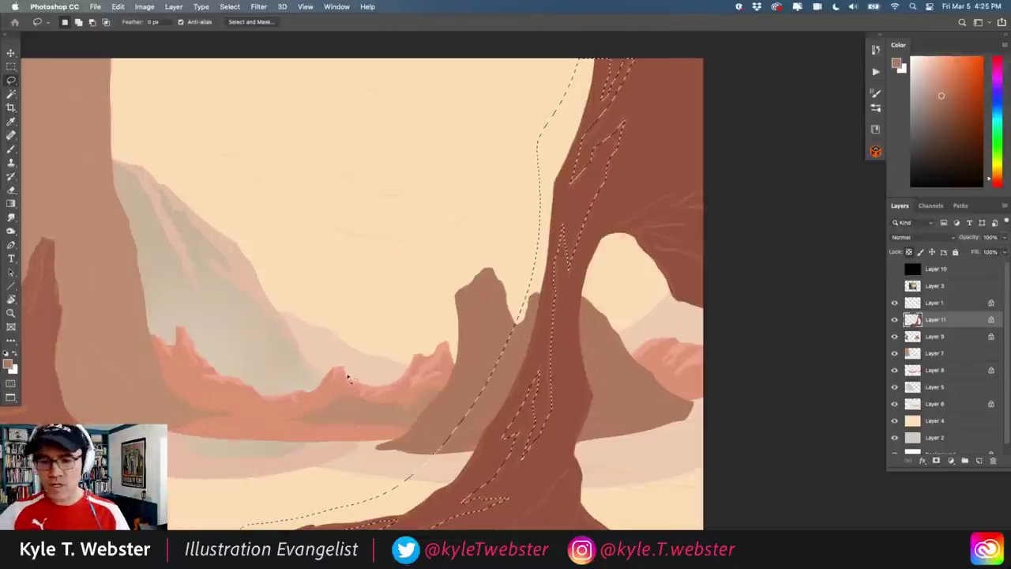
# Fill the selected light area along the arch's edge with saturated orange on Layer 11, deselect, and hide the Layer 1 sketch
pyautogui.scroll(-3, 312, 433)
pyautogui.moveTo(312, 433); pyautogui.dragTo(360, 328)
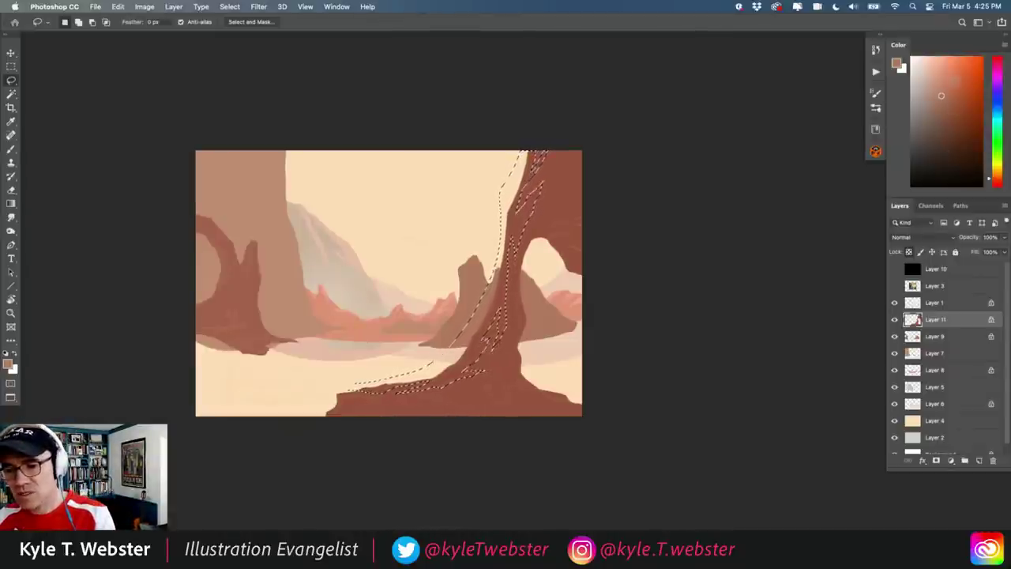
pyautogui.click(959, 83)
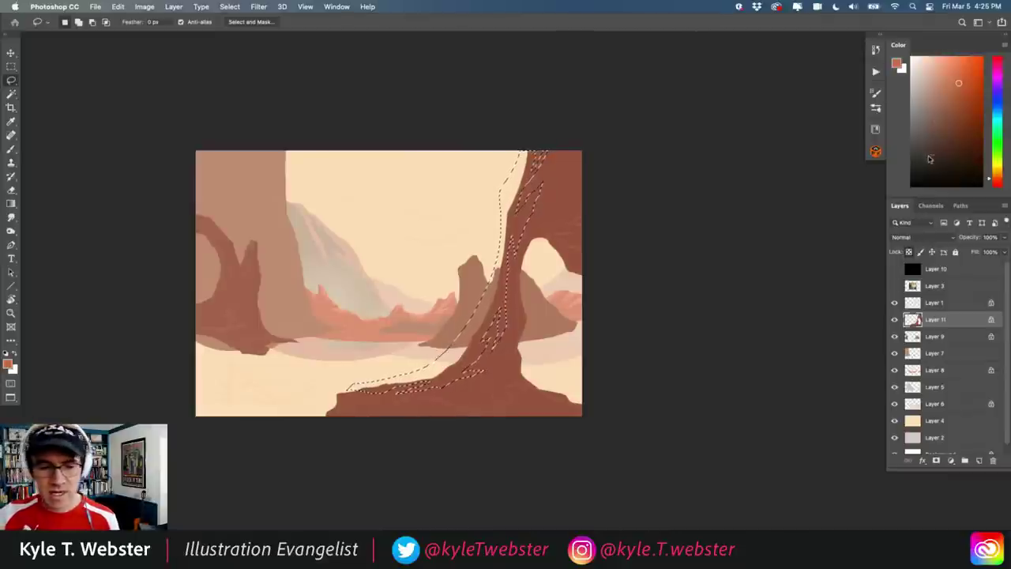
pyautogui.hotkey('alt', 'BackSpace')
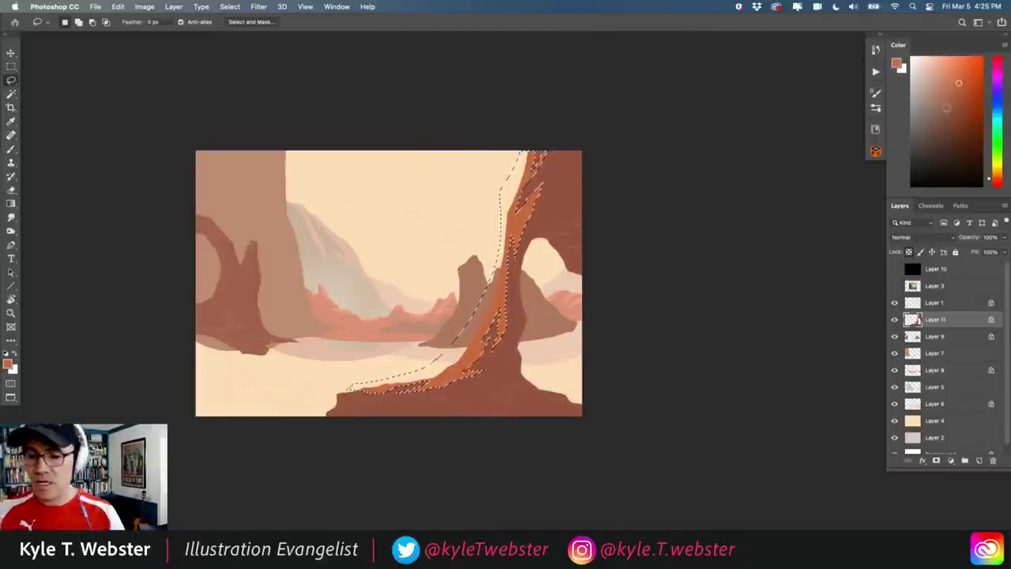
pyautogui.press('super+d')
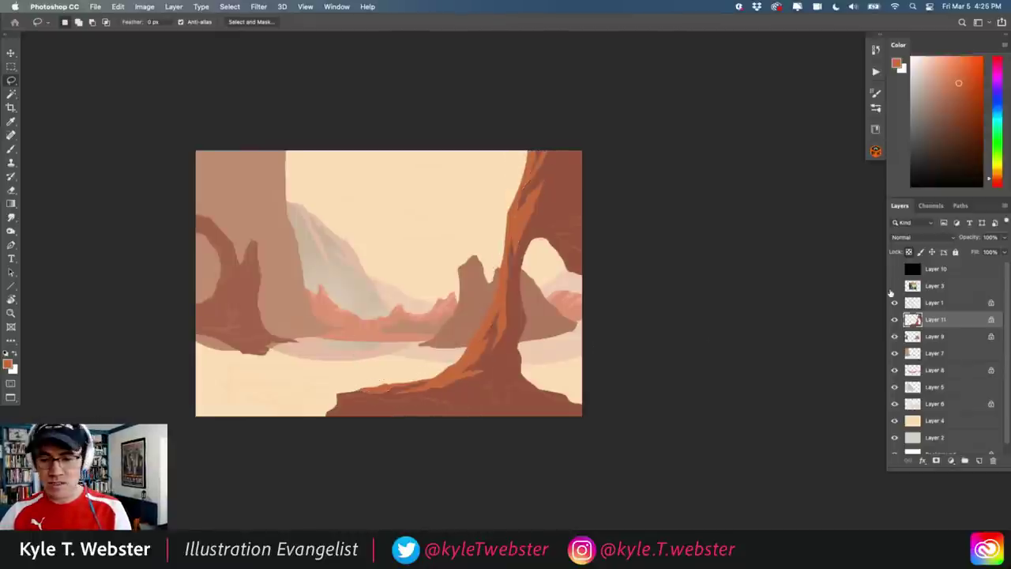
pyautogui.scroll(3, 336, 373)
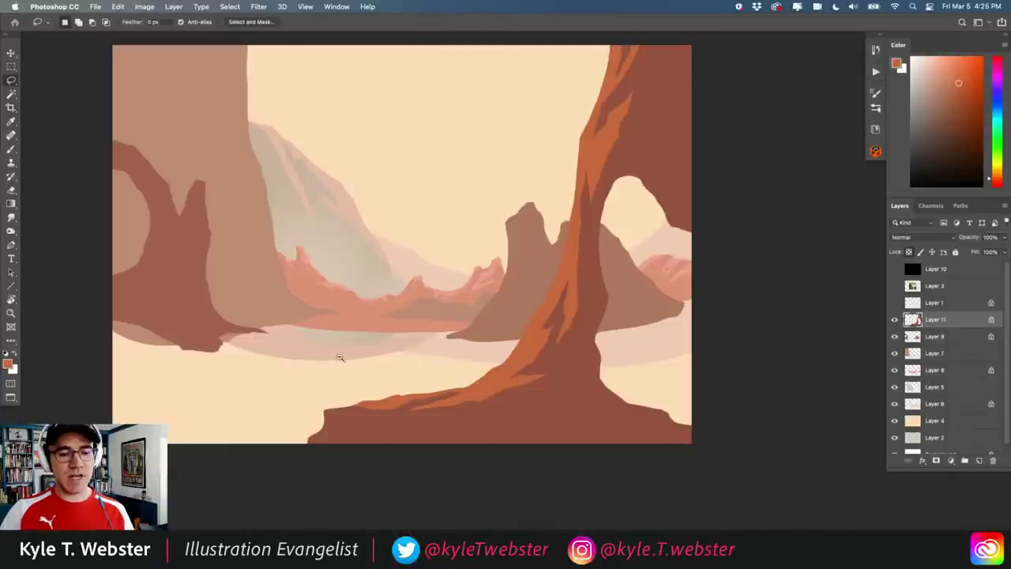
pyautogui.scroll(-3, 340, 357)
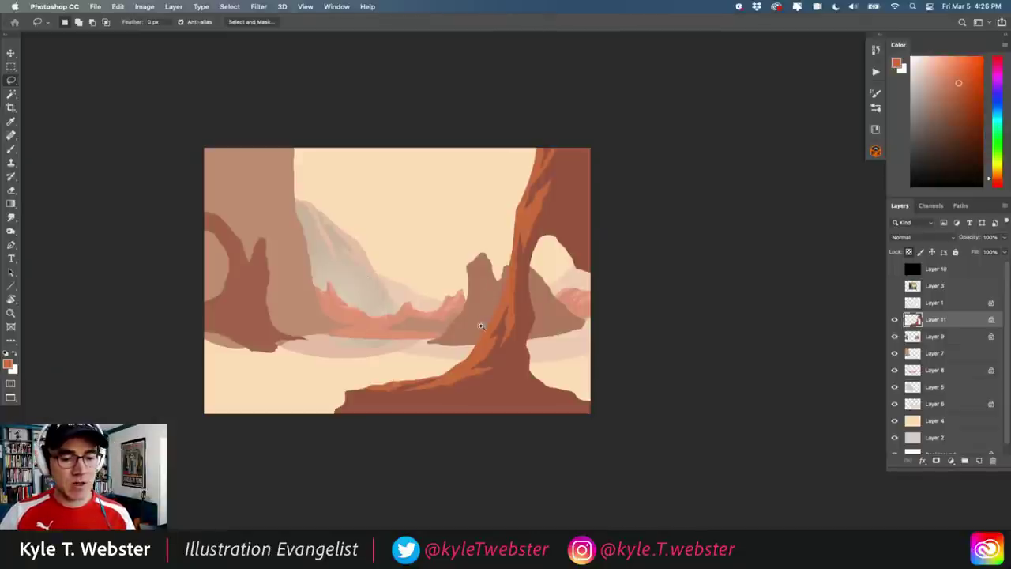
pyautogui.scroll(3, 480, 325)
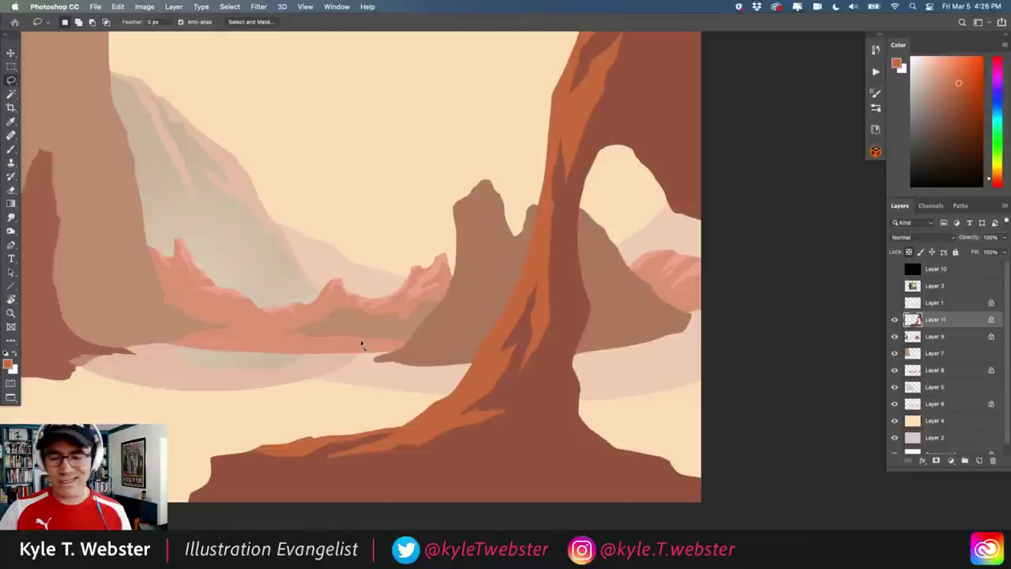
# Sample the background rock's brown, show Layer 10 to compare the painting's values in greyscale, and hide it again
pyautogui.press('b')
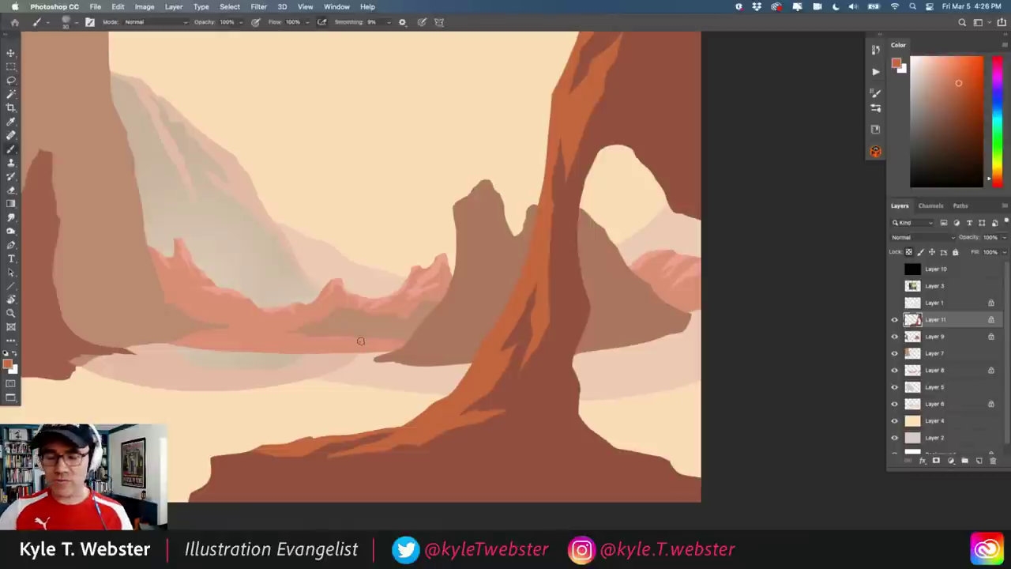
pyautogui.keyDown('alt'); pyautogui.click(492, 286); pyautogui.keyUp('alt')
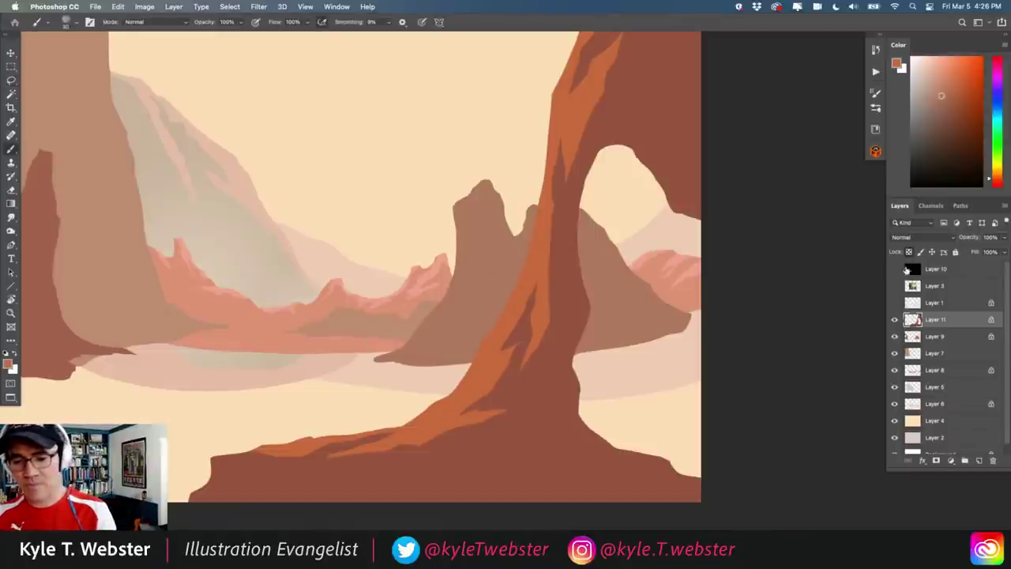
pyautogui.click(894, 270)
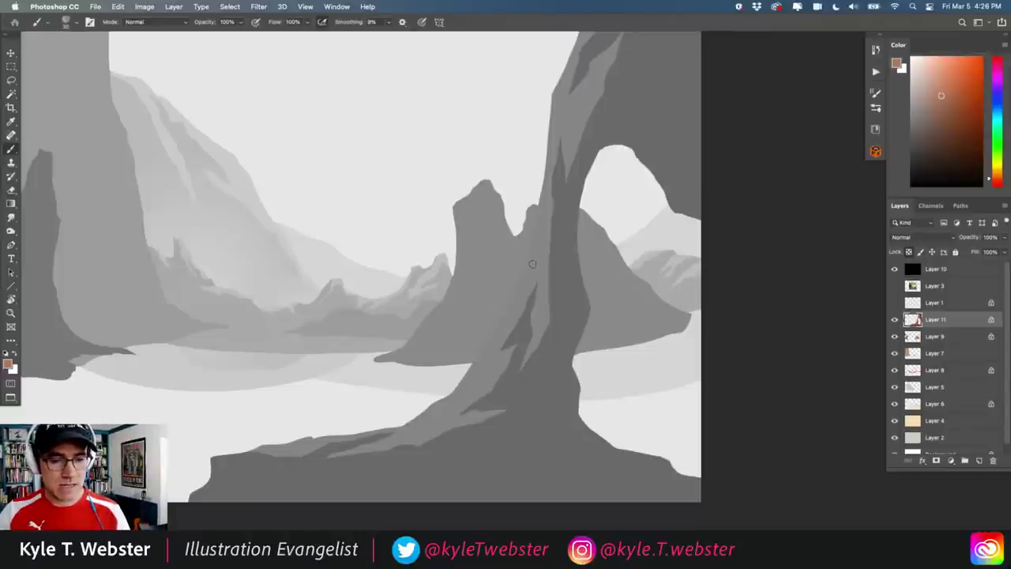
pyautogui.scroll(-2, 532, 264)
pyautogui.click(895, 269)
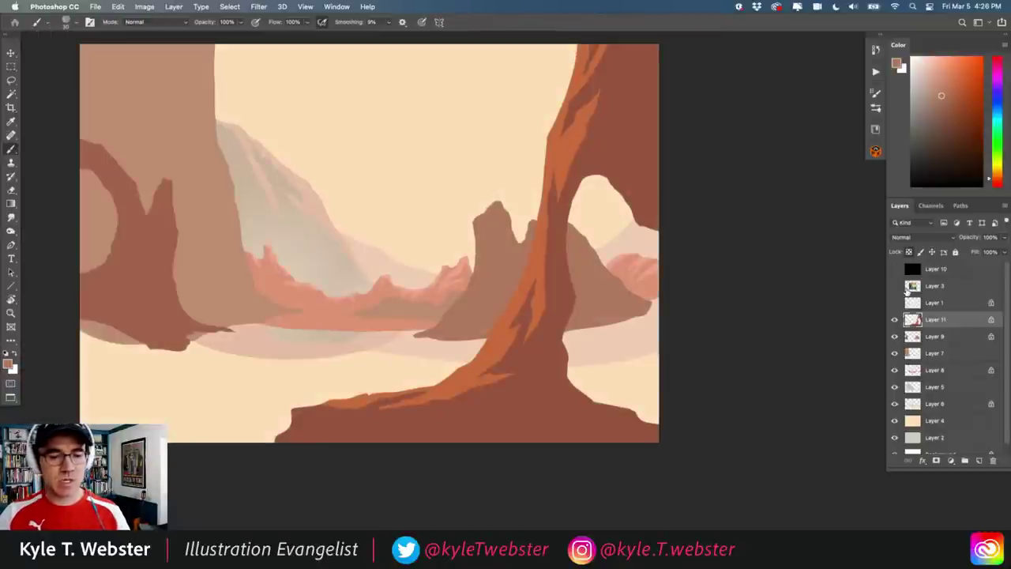
pyautogui.scroll(-2, 336, 350)
pyautogui.scroll(-1, 336, 350)
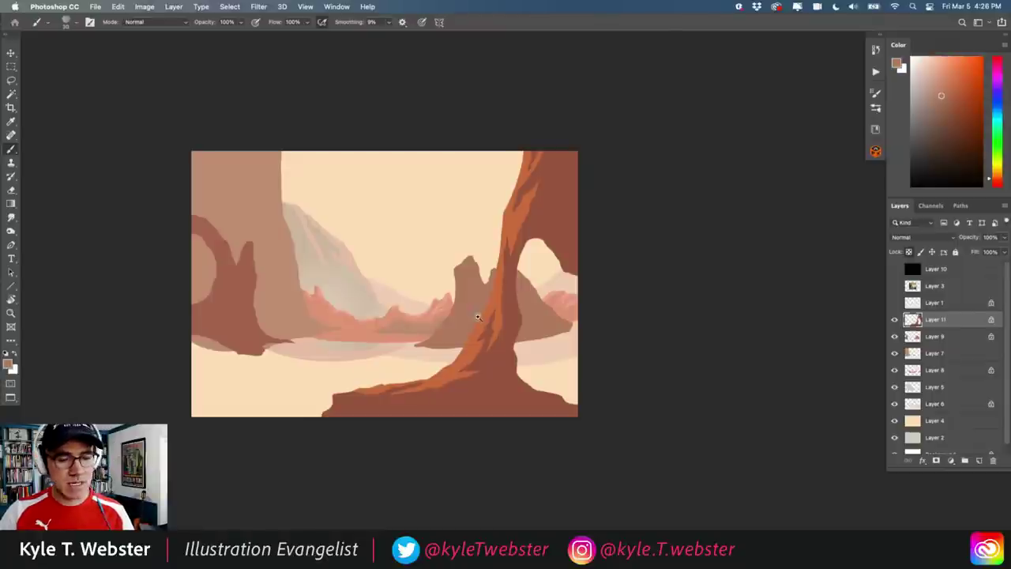
pyautogui.scroll(2, 467, 339)
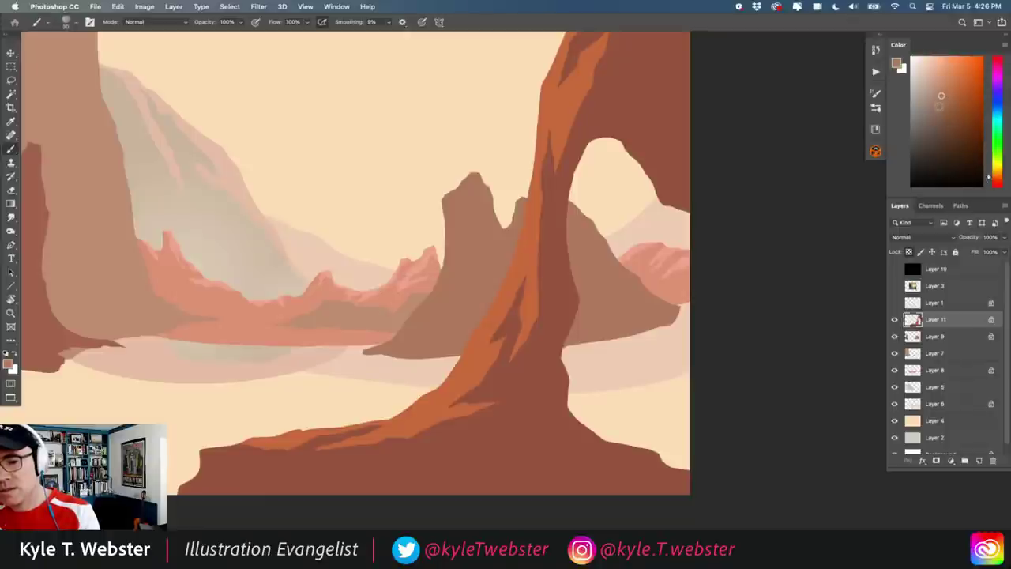
# Choose a darker brown for the background rock's shadow, make Layer 9 active, and show the Layer 1 sketch
pyautogui.click(939, 108)
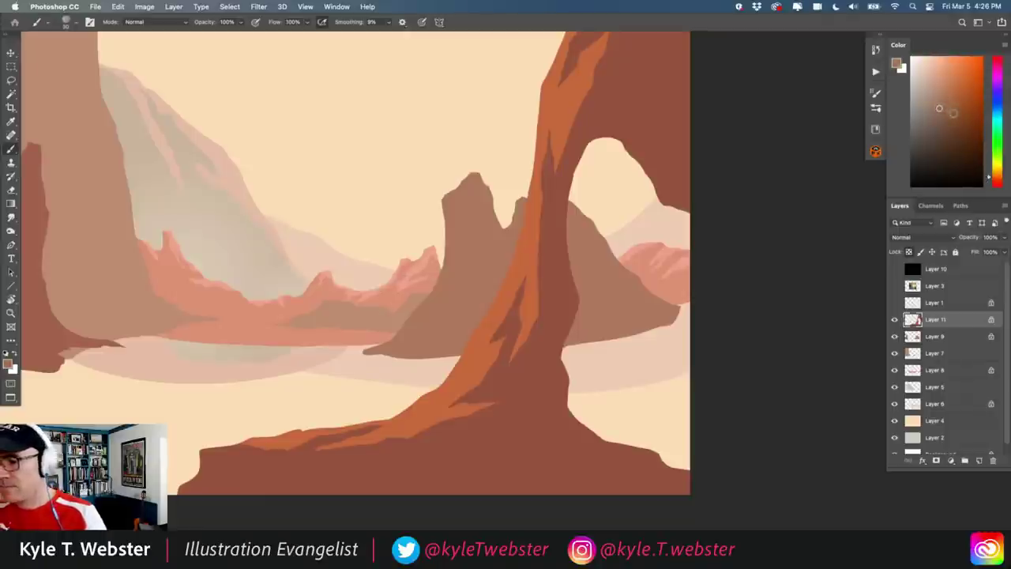
pyautogui.press('l')
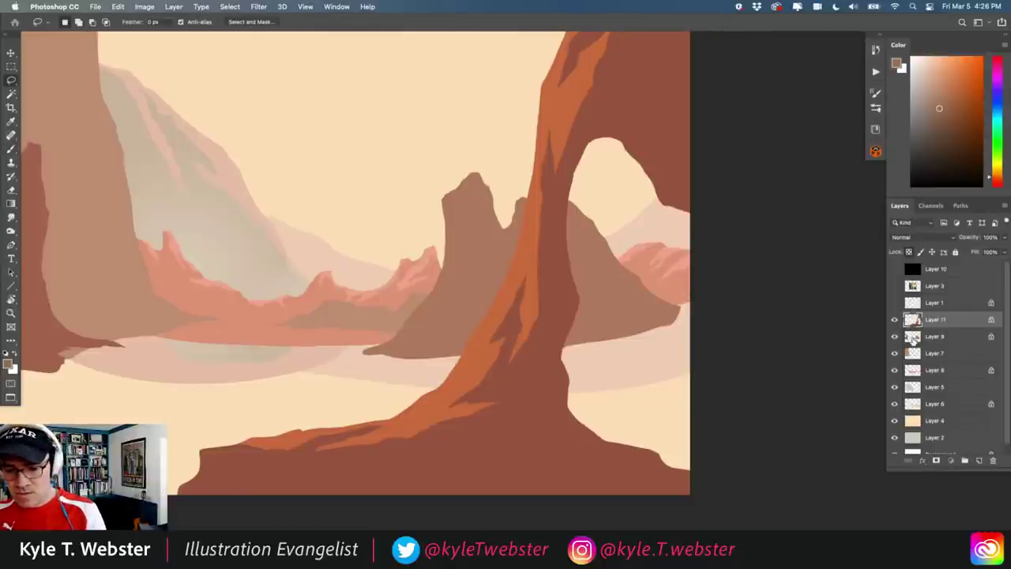
pyautogui.click(913, 339)
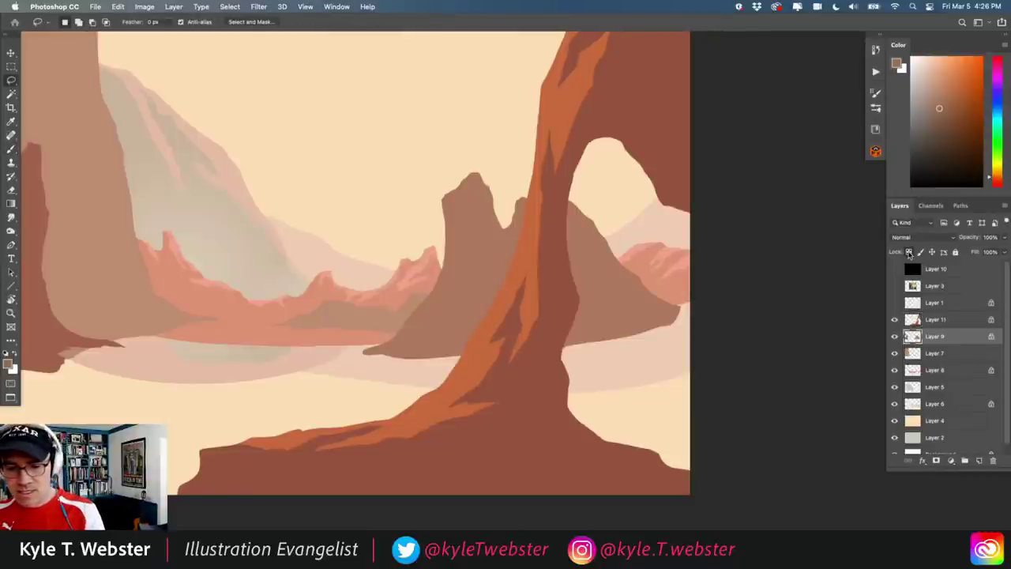
pyautogui.click(896, 336)
pyautogui.click(897, 337)
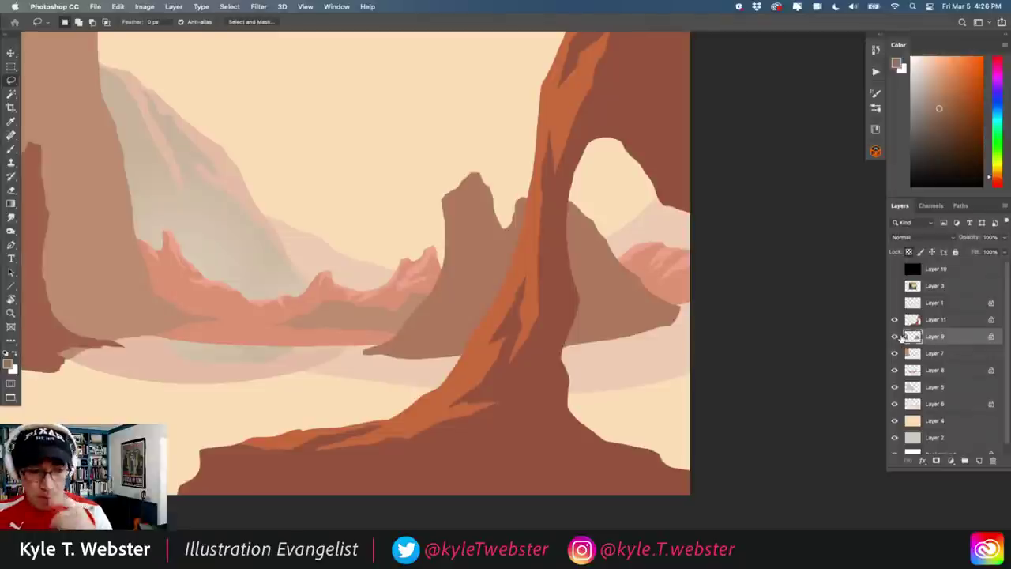
pyautogui.click(895, 302)
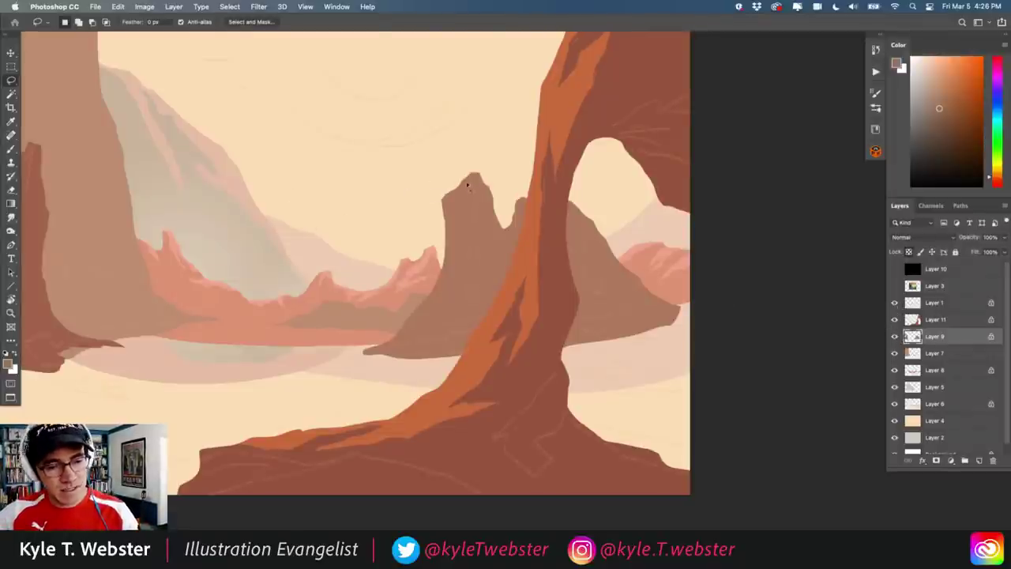
# Lasso the background rock's jagged shadow area from its peak around the base and behind the arch, fill it with the darker brown, and deselect
pyautogui.moveTo(473, 180)
pyautogui.mouseDown()
pyautogui.moveTo(477, 212)
pyautogui.moveTo(465, 215)
pyautogui.moveTo(458, 271)
pyautogui.moveTo(470, 304)
pyautogui.moveTo(448, 306)
pyautogui.mouseUp()
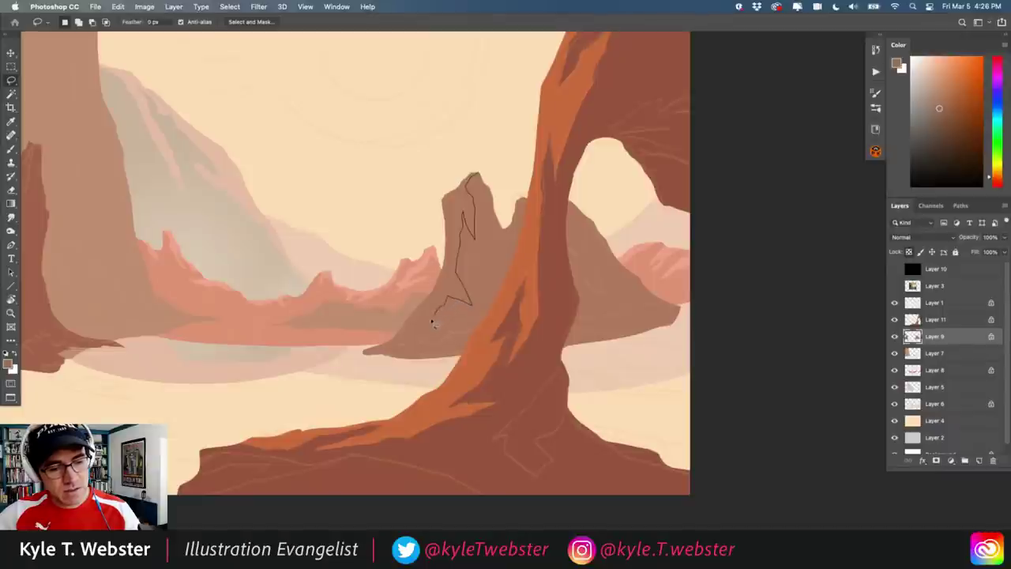
pyautogui.moveTo(396, 345)
pyautogui.mouseDown()
pyautogui.moveTo(356, 354)
pyautogui.moveTo(348, 315)
pyautogui.moveTo(390, 208)
pyautogui.moveTo(367, 208)
pyautogui.moveTo(329, 288)
pyautogui.moveTo(336, 380)
pyautogui.moveTo(398, 383)
pyautogui.moveTo(565, 348)
pyautogui.moveTo(603, 355)
pyautogui.moveTo(668, 348)
pyautogui.mouseUp()
pyautogui.moveTo(641, 231)
pyautogui.mouseDown()
pyautogui.moveTo(614, 200)
pyautogui.moveTo(564, 195)
pyautogui.moveTo(554, 277)
pyautogui.moveTo(518, 334)
pyautogui.moveTo(528, 277)
pyautogui.mouseUp()
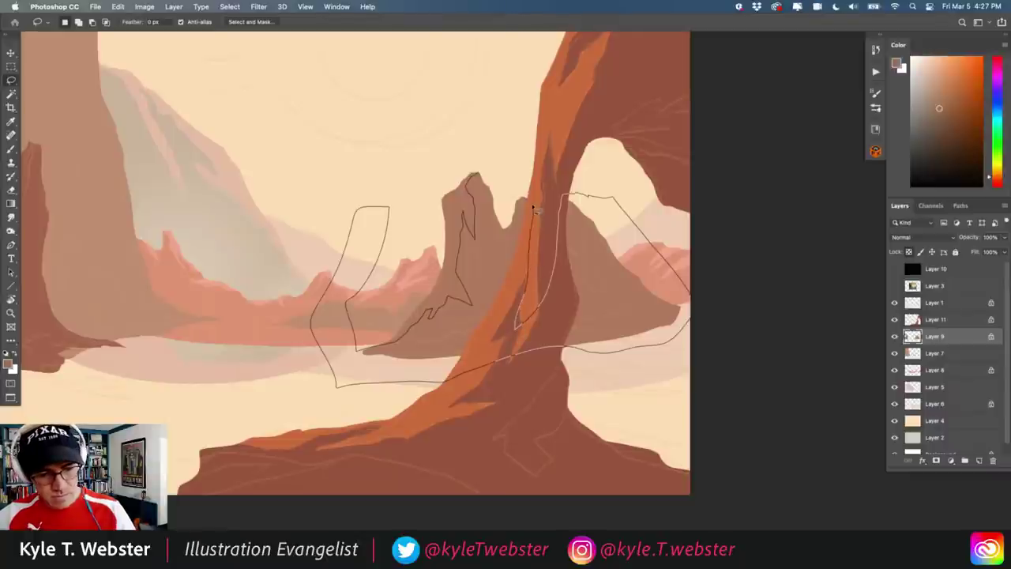
pyautogui.moveTo(532, 202)
pyautogui.mouseDown()
pyautogui.moveTo(518, 202)
pyautogui.moveTo(534, 207)
pyautogui.moveTo(532, 223)
pyautogui.moveTo(498, 267)
pyautogui.moveTo(502, 247)
pyautogui.moveTo(474, 162)
pyautogui.mouseUp()
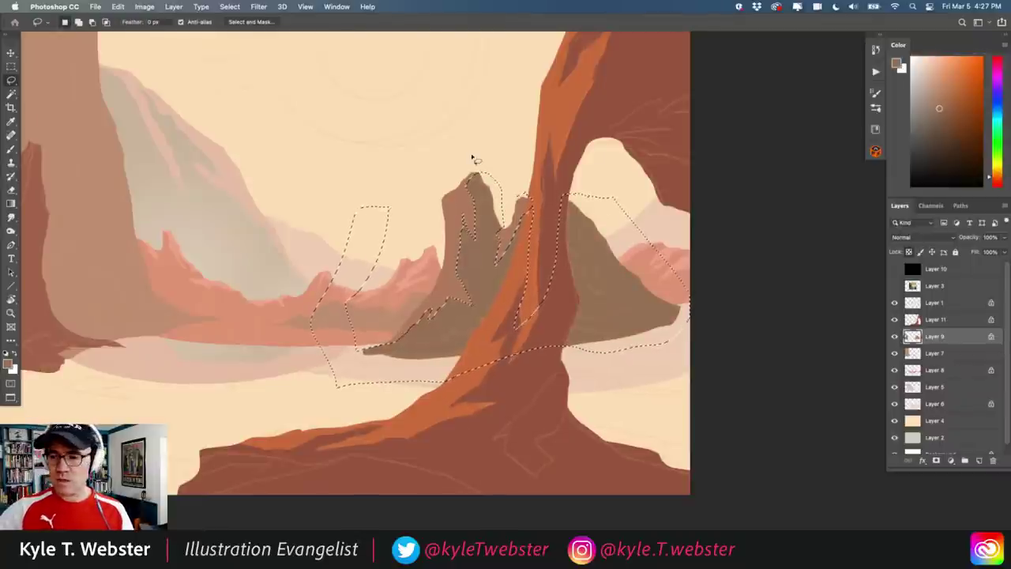
pyautogui.press('super+d')
pyautogui.scroll(-2, 329, 351)
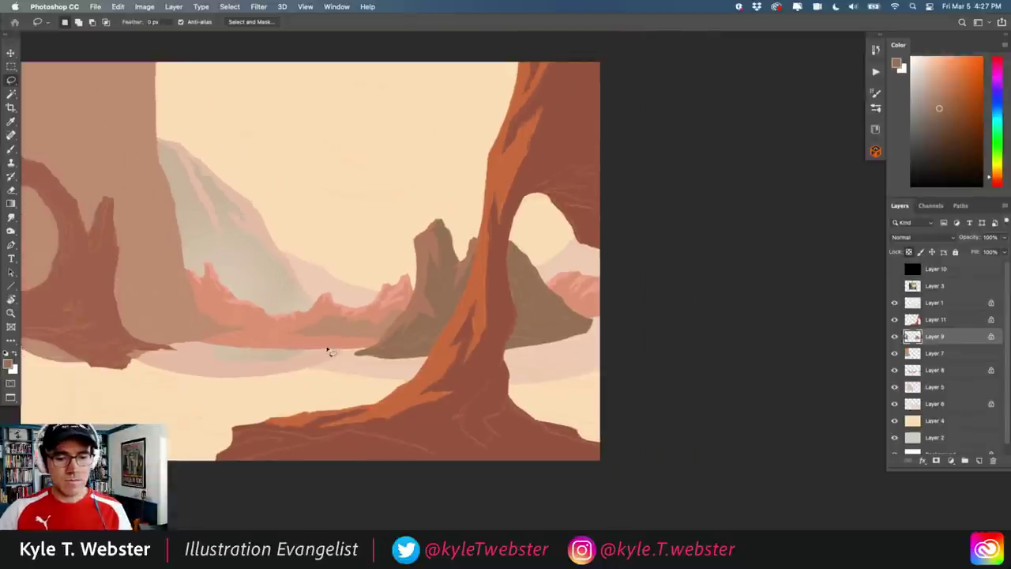
# Hide the Layer 1 sketch, examine the rock shadow's values in greyscale with Layer 10, then restore the colour view and the sketch
pyautogui.click(895, 302)
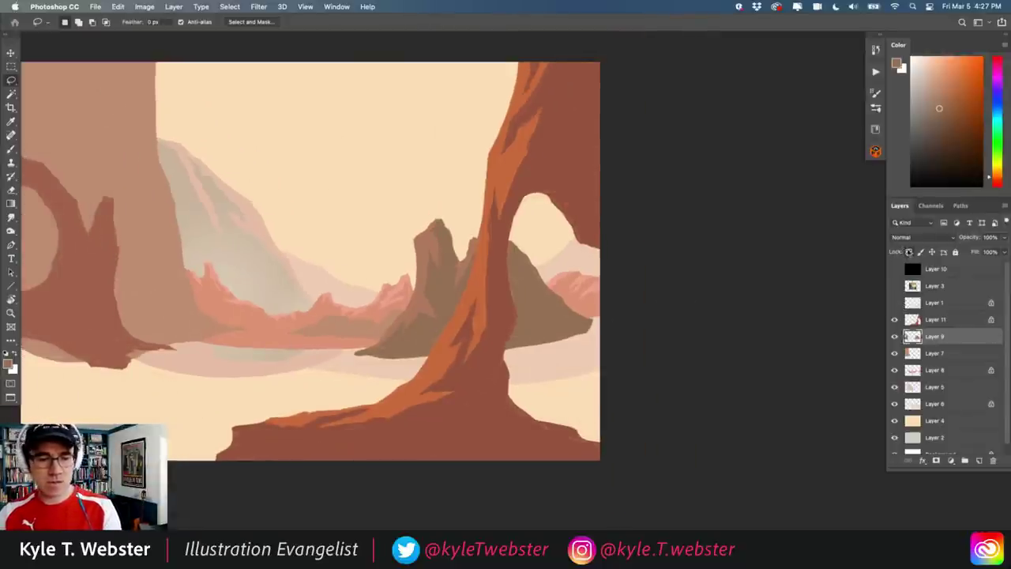
pyautogui.click(895, 270)
pyautogui.moveTo(247, 409); pyautogui.dragTo(350, 391)
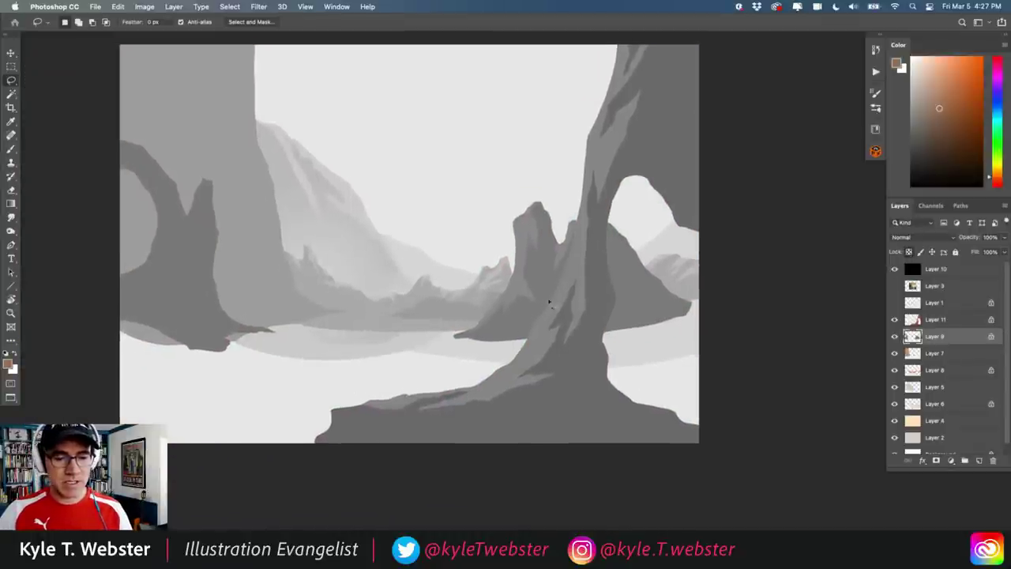
pyautogui.scroll(2, 549, 302)
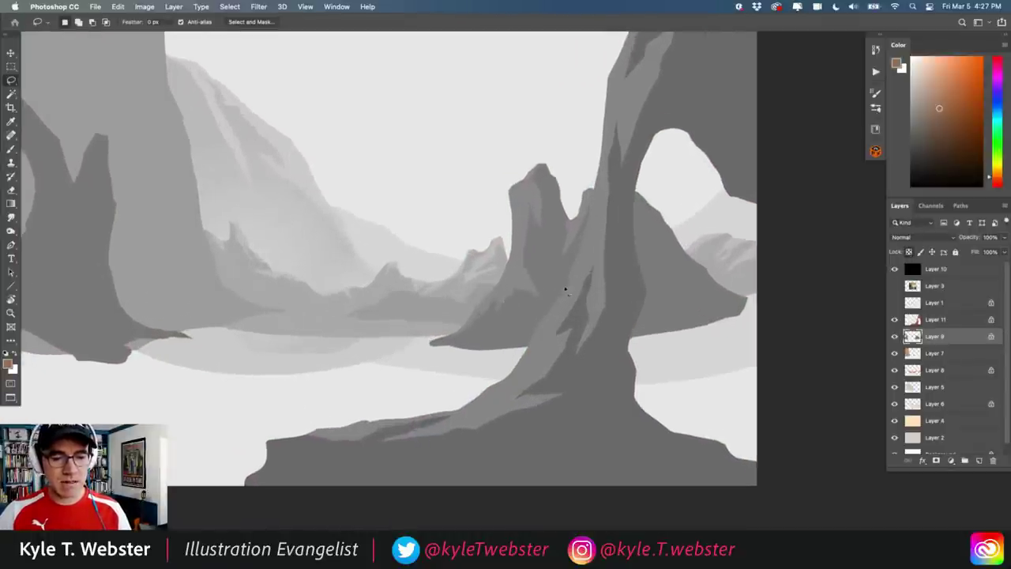
pyautogui.scroll(-2, 462, 319)
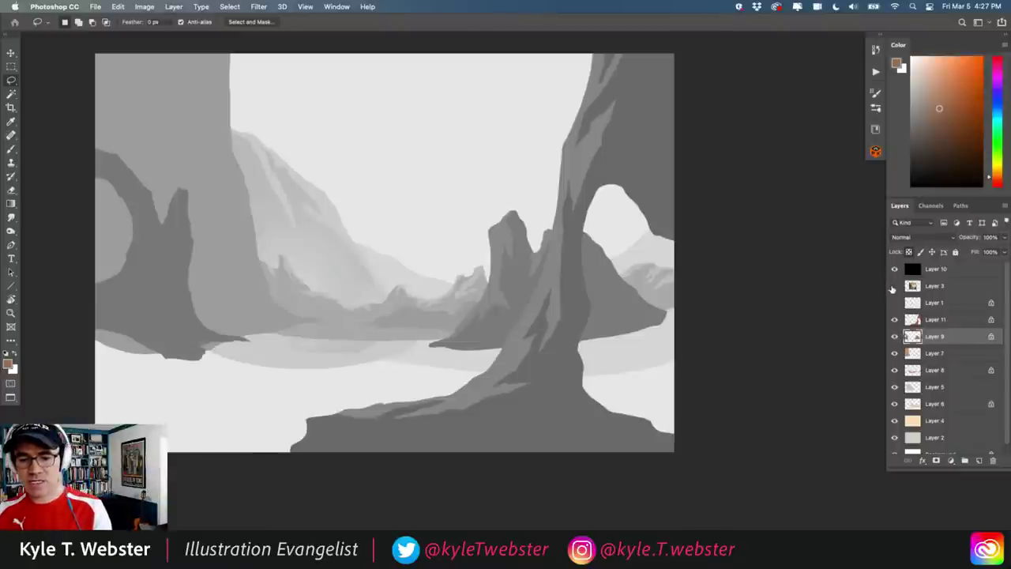
pyautogui.click(894, 287)
pyautogui.click(895, 303)
pyautogui.click(895, 269)
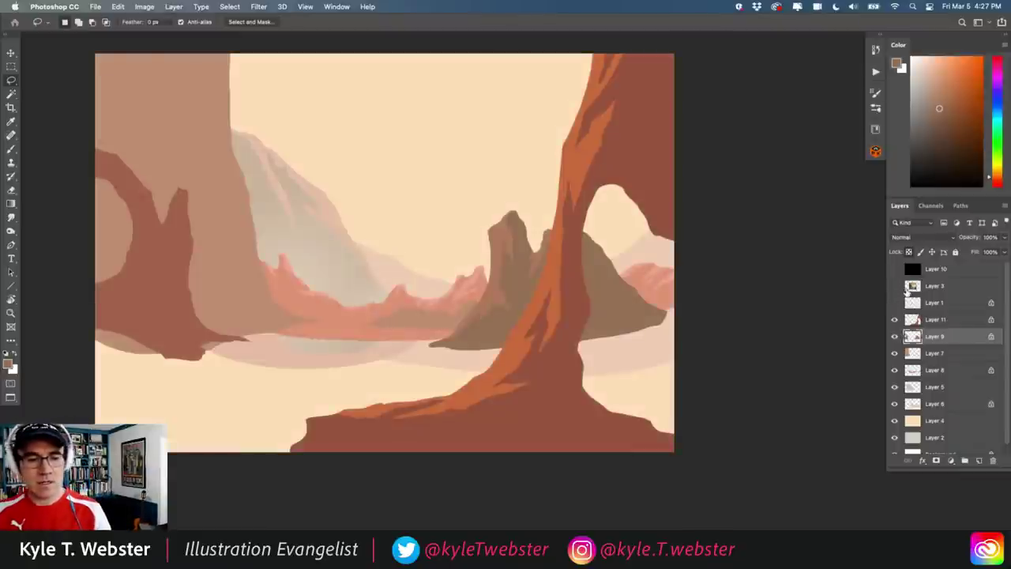
pyautogui.scroll(-1, 324, 370)
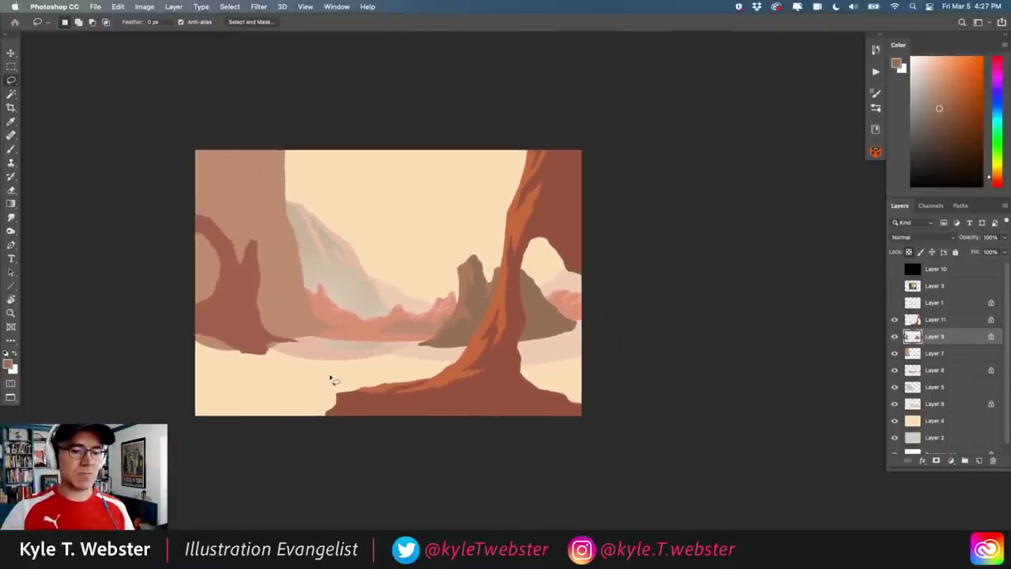
pyautogui.scroll(2, 330, 379)
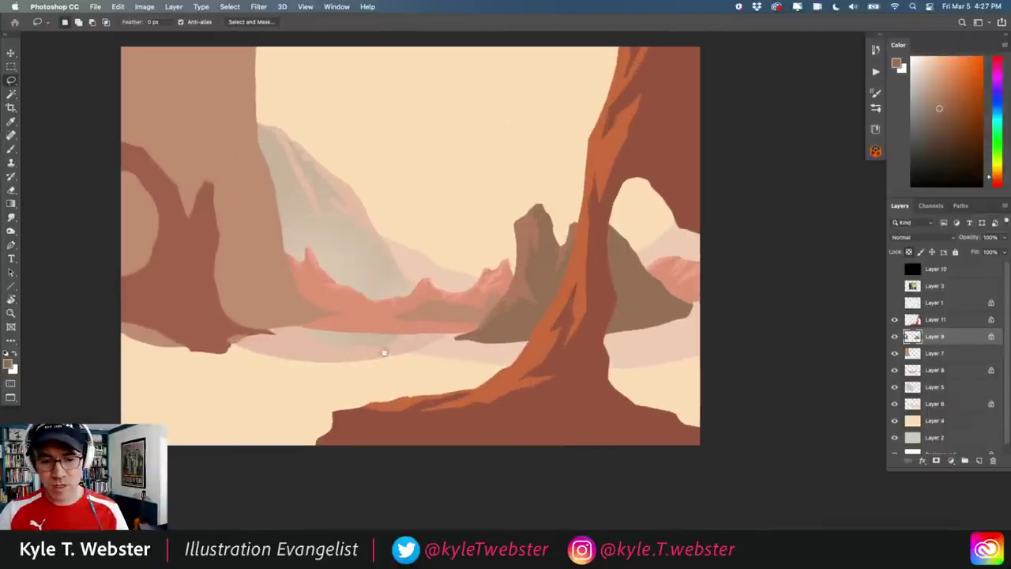
pyautogui.scroll(1, 393, 346)
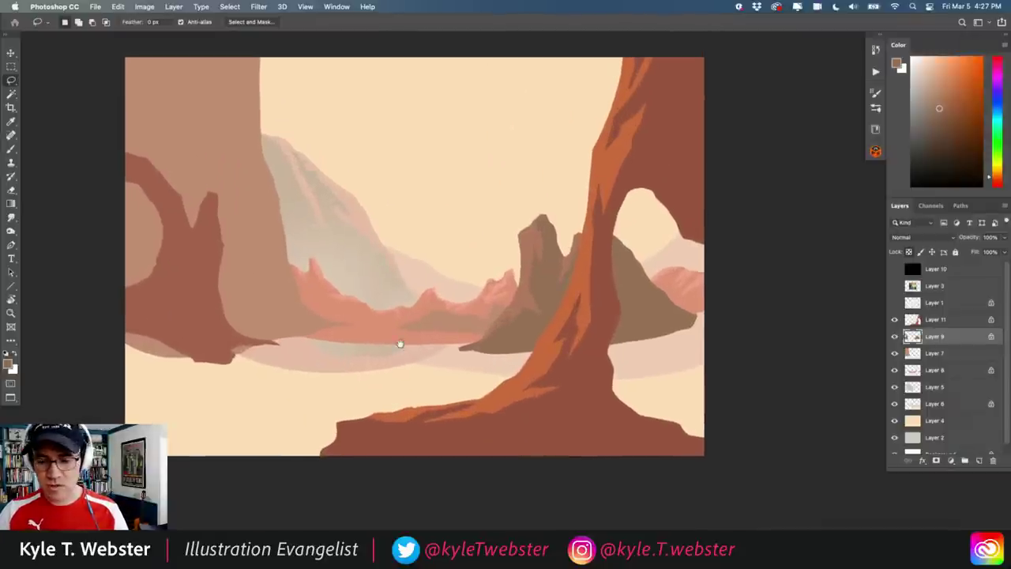
pyautogui.click(896, 303)
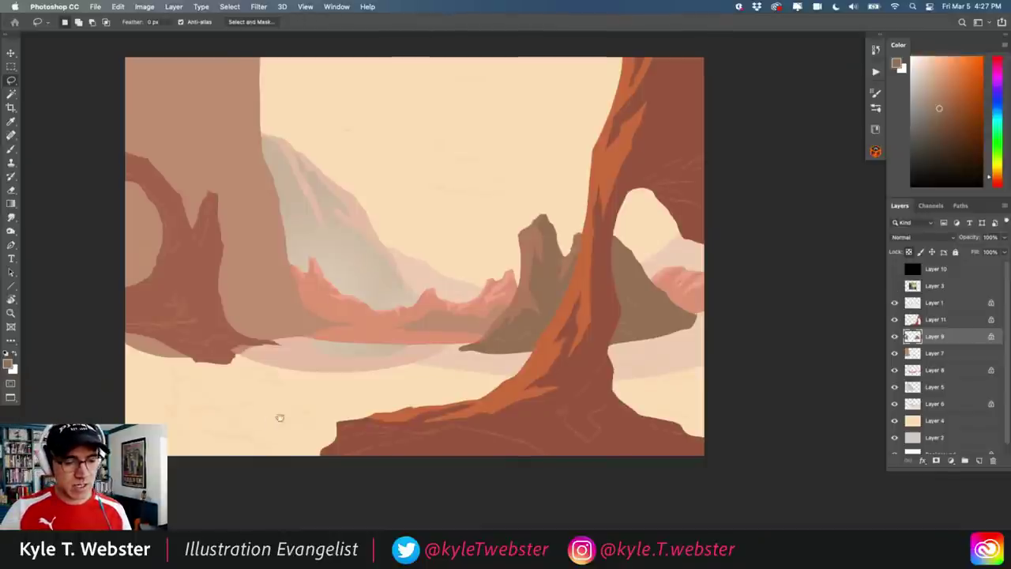
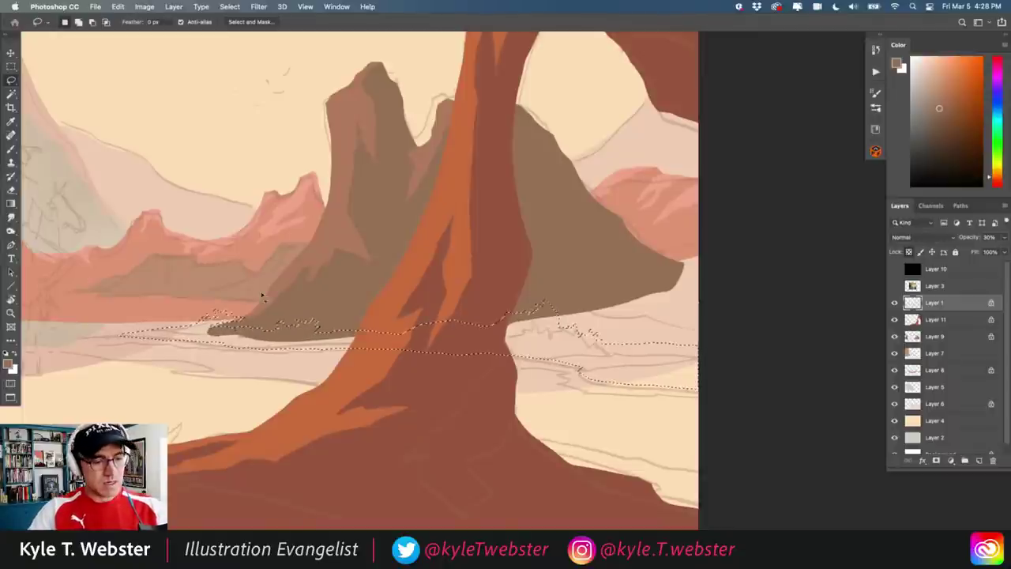
# Subtract a thin sliver from the ground and bush selection along the low tip of the background rock
pyautogui.hotkey('ctrl', 'd')
pyautogui.scroll(2, 221, 320)
pyautogui.scroll(2, 222, 319)
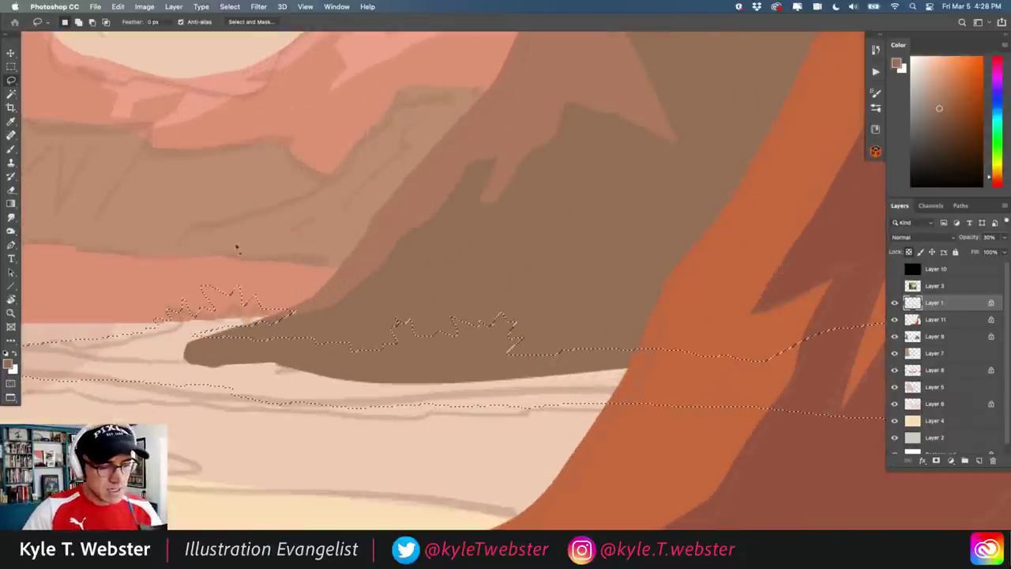
pyautogui.moveTo(518, 344)
pyautogui.mouseDown()
pyautogui.moveTo(411, 324)
pyautogui.moveTo(391, 332)
pyautogui.moveTo(269, 319)
pyautogui.mouseUp()
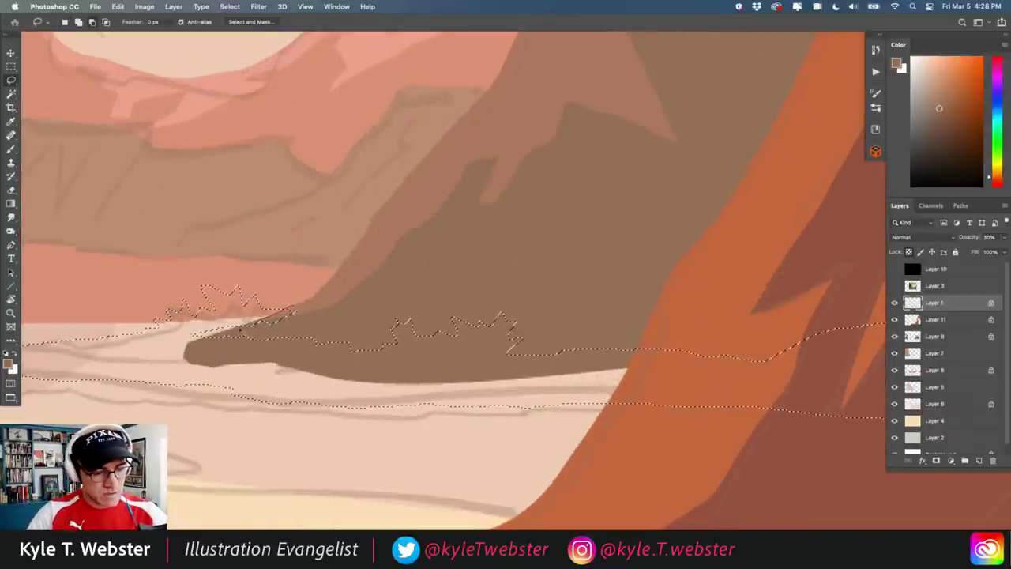
pyautogui.moveTo(303, 279)
pyautogui.mouseDown()
pyautogui.moveTo(245, 329)
pyautogui.moveTo(253, 324)
pyautogui.moveTo(185, 335)
pyautogui.mouseUp()
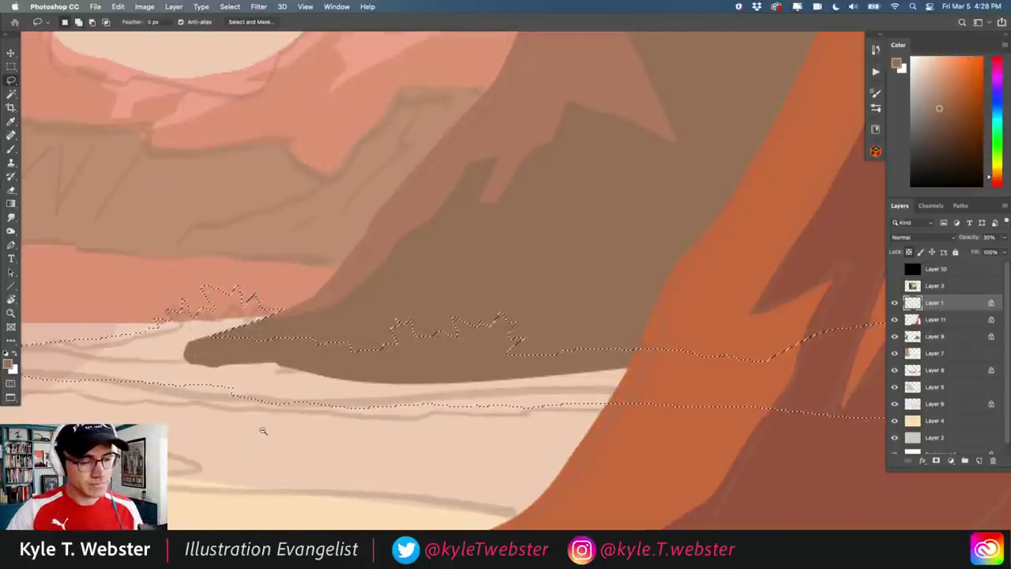
# Add spiky bush outlines to the ground selection near the background rock's low tip and at the canvas's right edge
pyautogui.scroll(-5, 237, 442)
pyautogui.scroll(5, 352, 363)
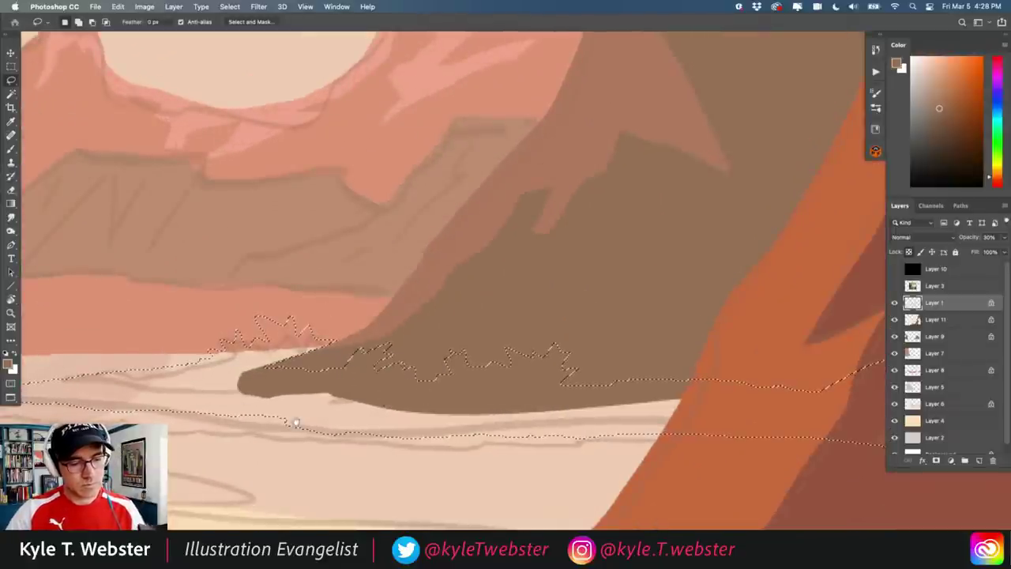
pyautogui.scroll(-5, 379, 400)
pyautogui.moveTo(252, 461); pyautogui.dragTo(254, 403)
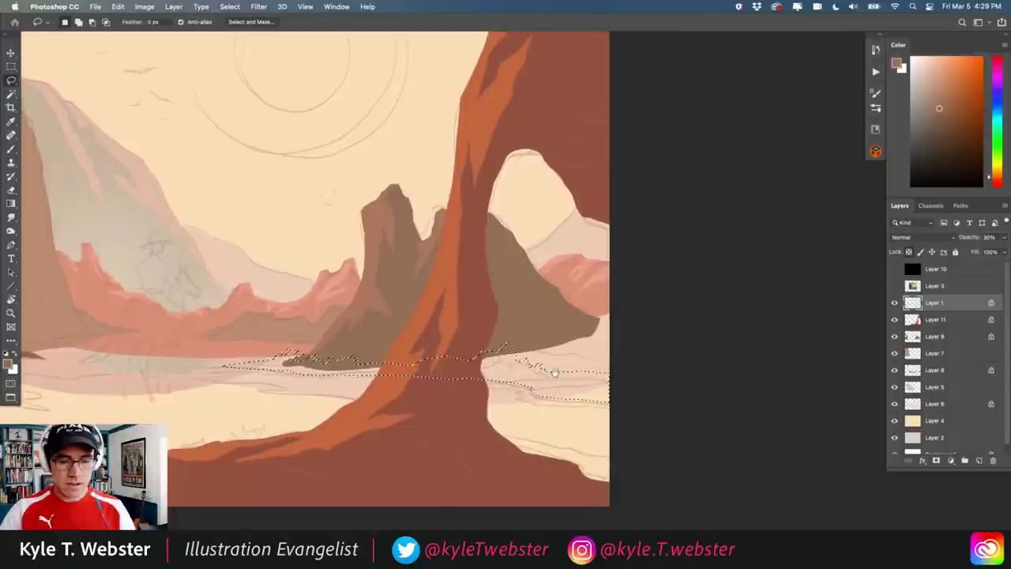
pyautogui.scroll(5, 564, 350)
pyautogui.moveTo(564, 350); pyautogui.dragTo(447, 357)
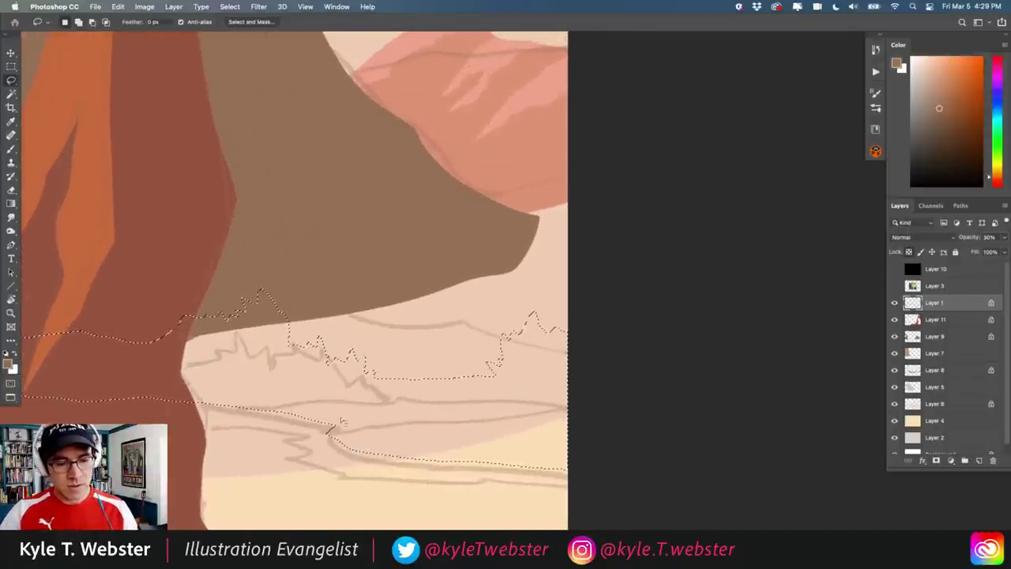
pyautogui.scroll(-5, 367, 419)
pyautogui.scroll(5, 367, 419)
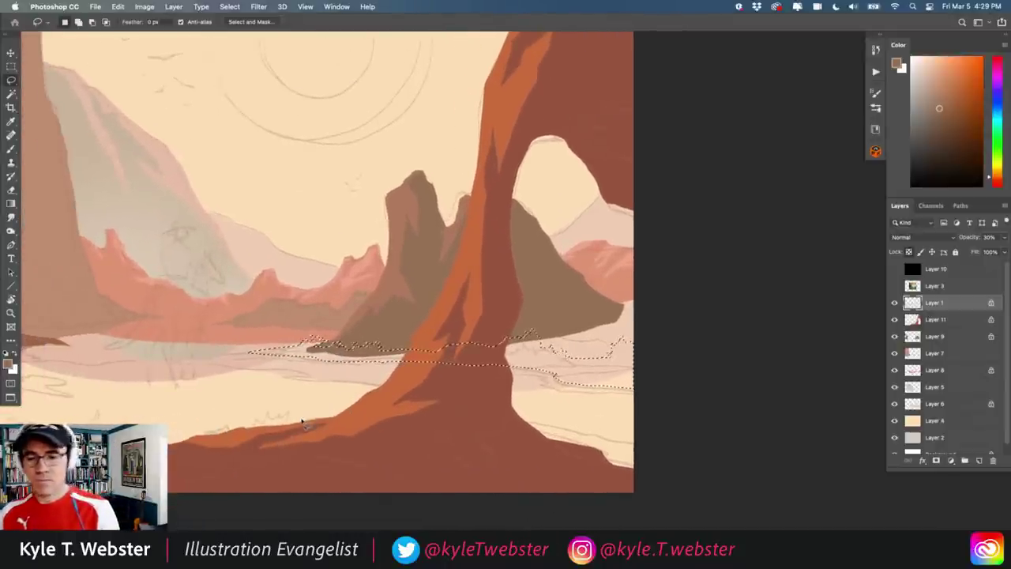
# Choose a pale sage green, fill the ground and bush selection with it on a new layer above Layer 11, and deselect
pyautogui.moveTo(992, 177); pyautogui.dragTo(992, 171)
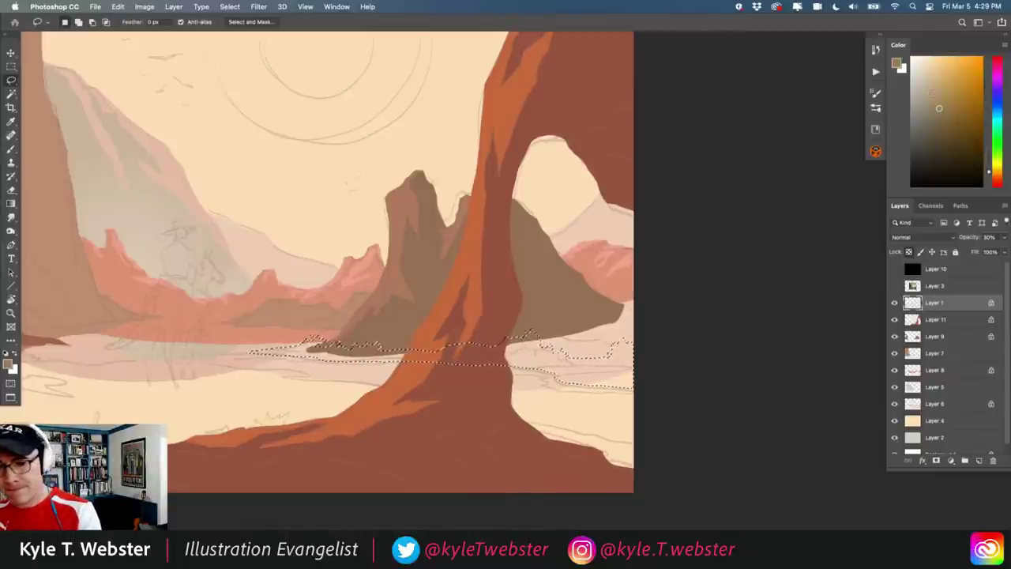
pyautogui.moveTo(940, 108); pyautogui.dragTo(929, 89)
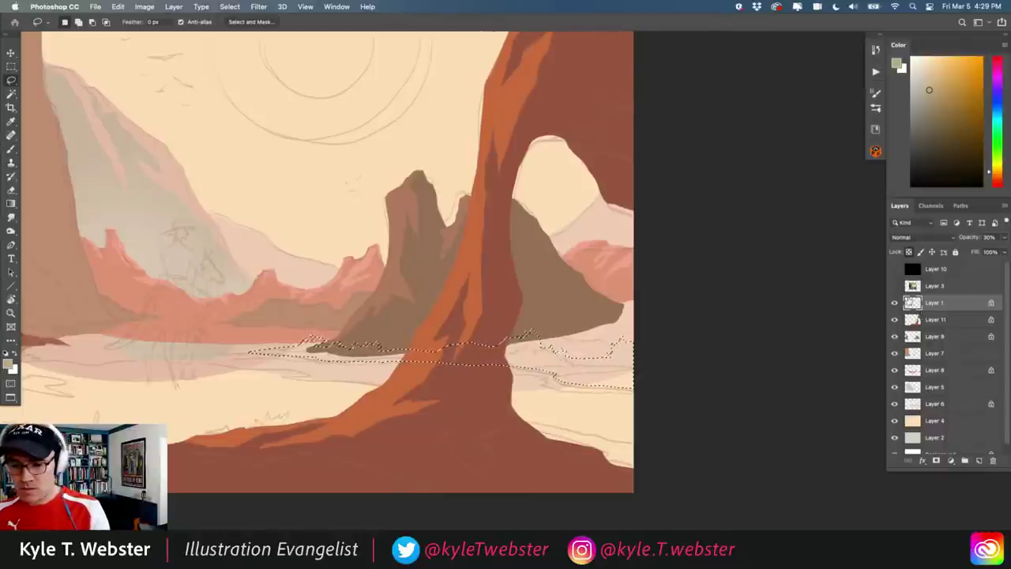
pyautogui.click(917, 319)
pyautogui.click(979, 461)
pyautogui.hotkey('alt', 'BackSpace')
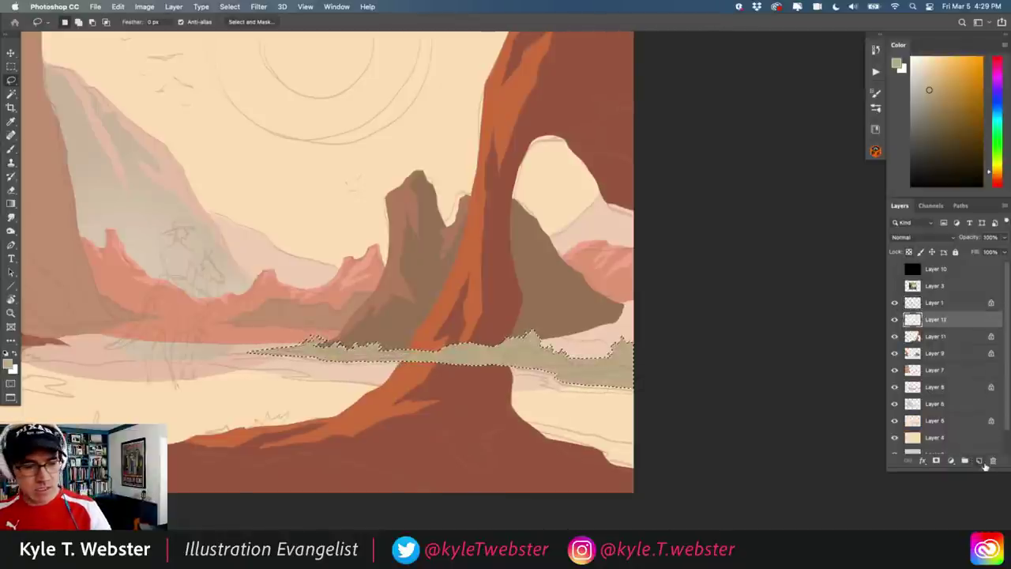
pyautogui.press('super+d')
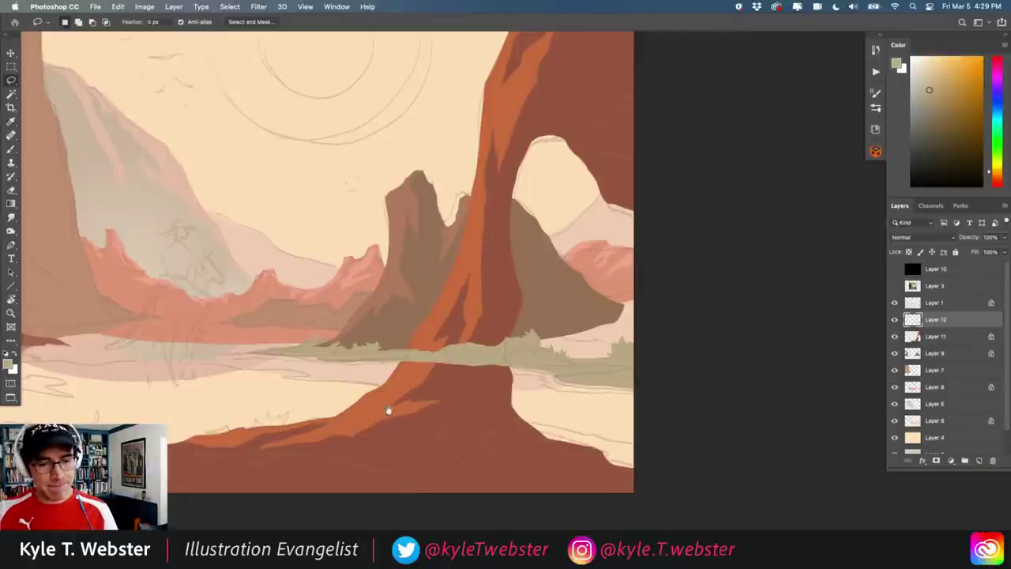
# Move Layer 12 below Layer 11, examine the bushes with the Layer 1 sketch hidden, and show the sketch again
pyautogui.moveTo(912, 322); pyautogui.dragTo(913, 348)
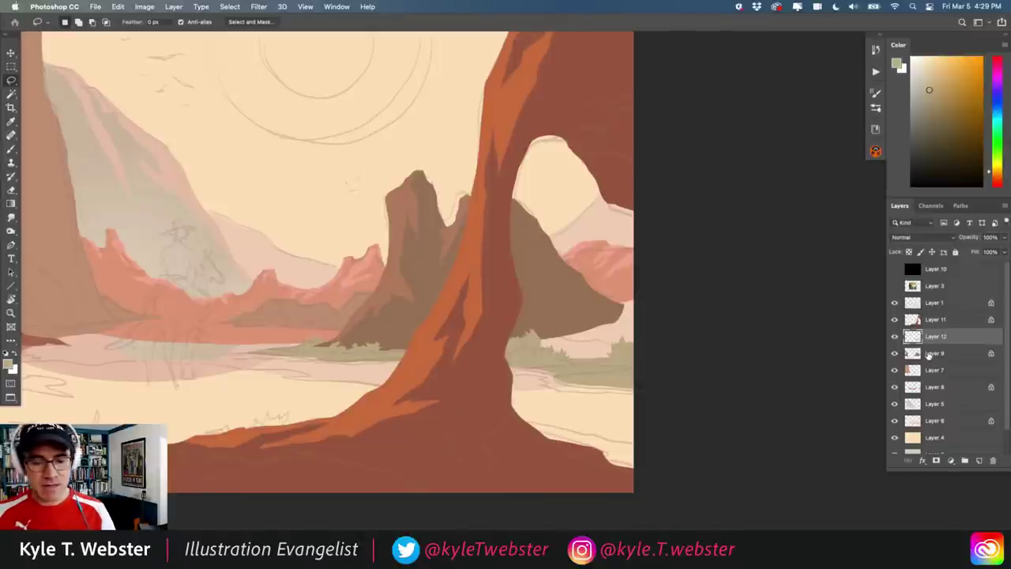
pyautogui.click(895, 303)
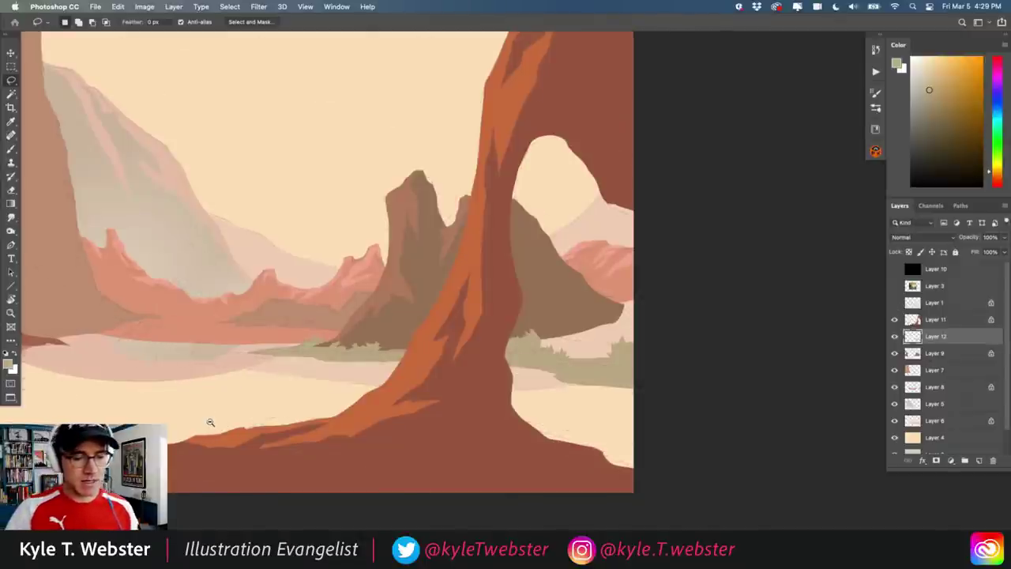
pyautogui.scroll(-3, 210, 416)
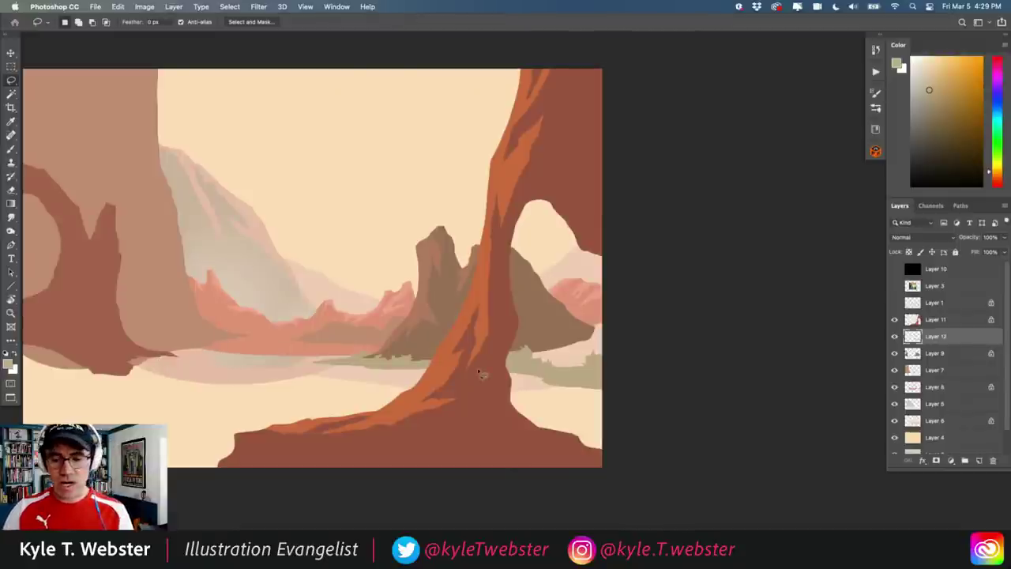
pyautogui.click(895, 302)
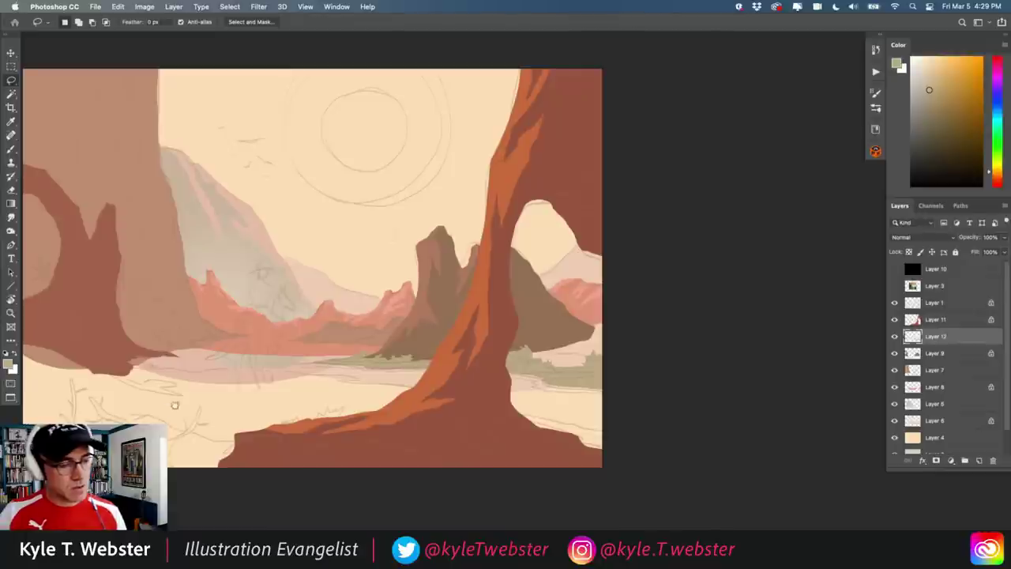
# Lasso the ground below the left cliff, with jagged bush tips along the shoreline, across to the foreground arch
pyautogui.hscroll(-3, 544, 362)
pyautogui.press('b')
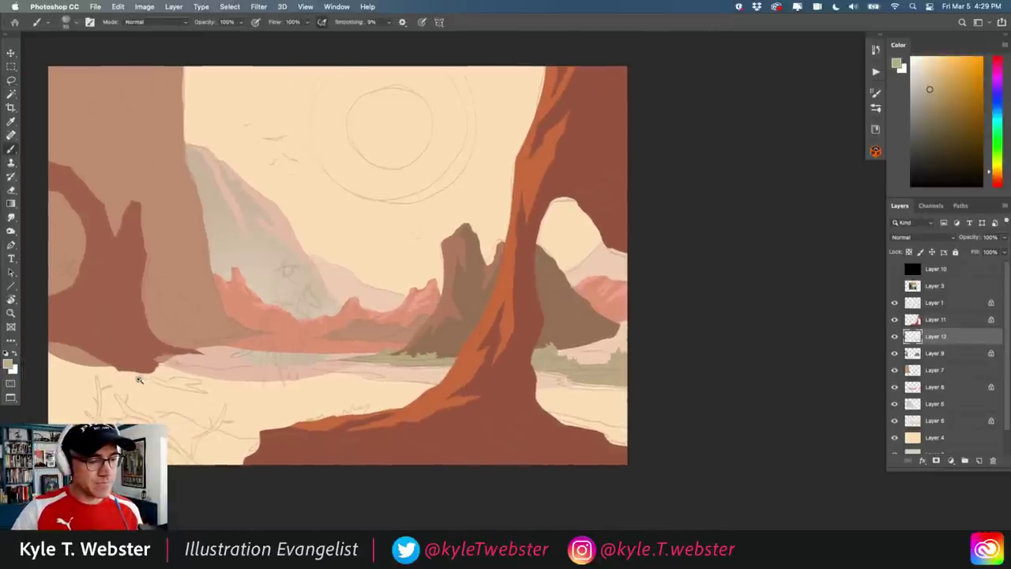
pyautogui.scroll(5, 138, 380)
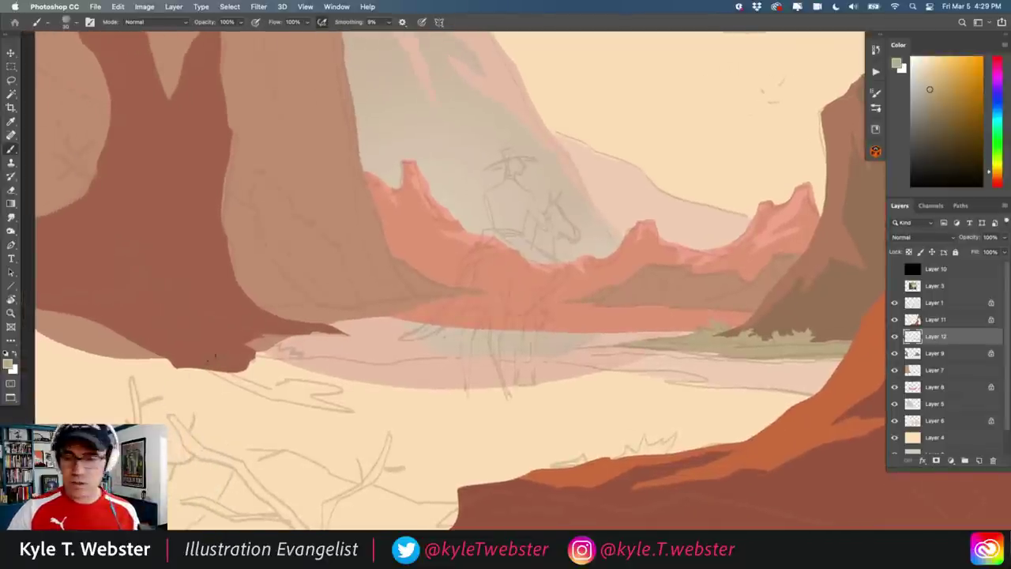
pyautogui.press('l')
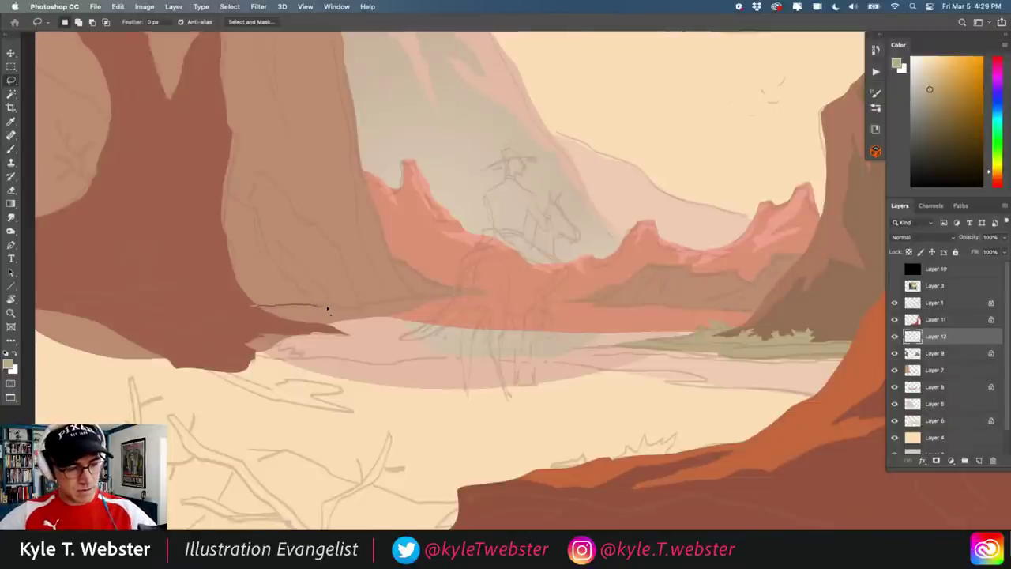
pyautogui.moveTo(358, 309); pyautogui.dragTo(365, 305)
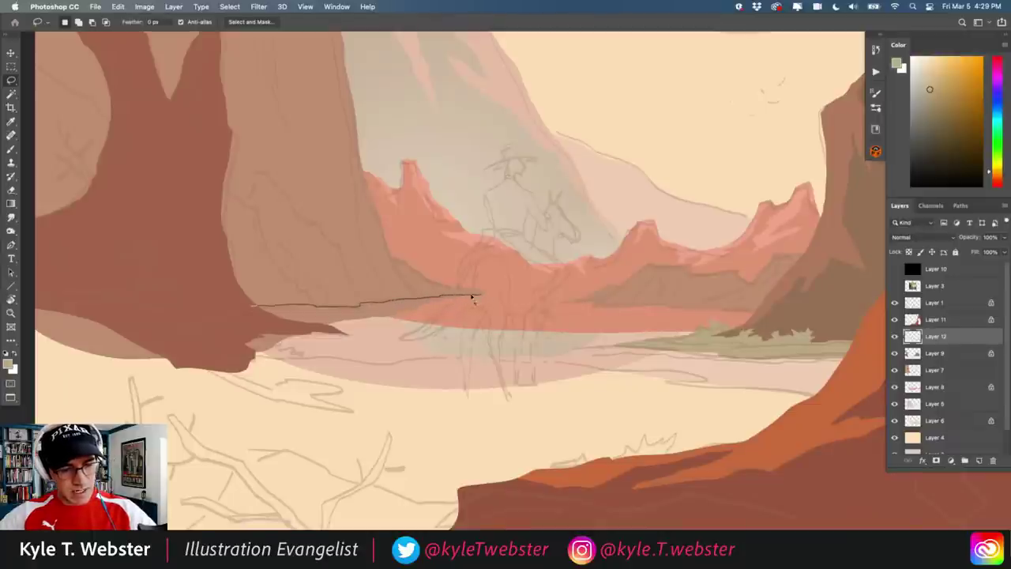
pyautogui.moveTo(399, 310)
pyautogui.mouseDown()
pyautogui.moveTo(292, 326)
pyautogui.moveTo(257, 327)
pyautogui.moveTo(244, 314)
pyautogui.mouseUp()
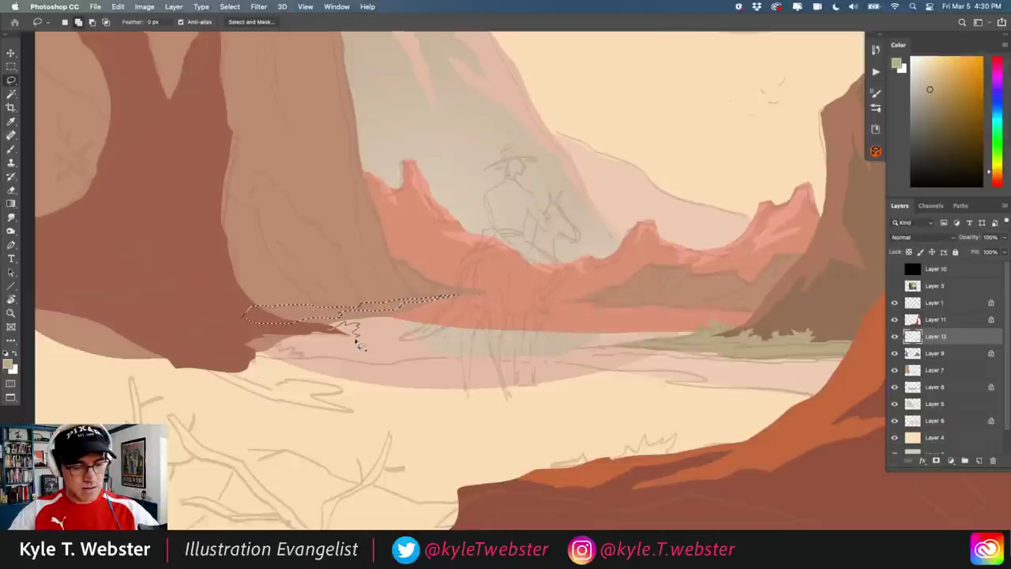
pyautogui.moveTo(375, 343)
pyautogui.mouseDown()
pyautogui.moveTo(221, 341)
pyautogui.moveTo(249, 309)
pyautogui.mouseUp()
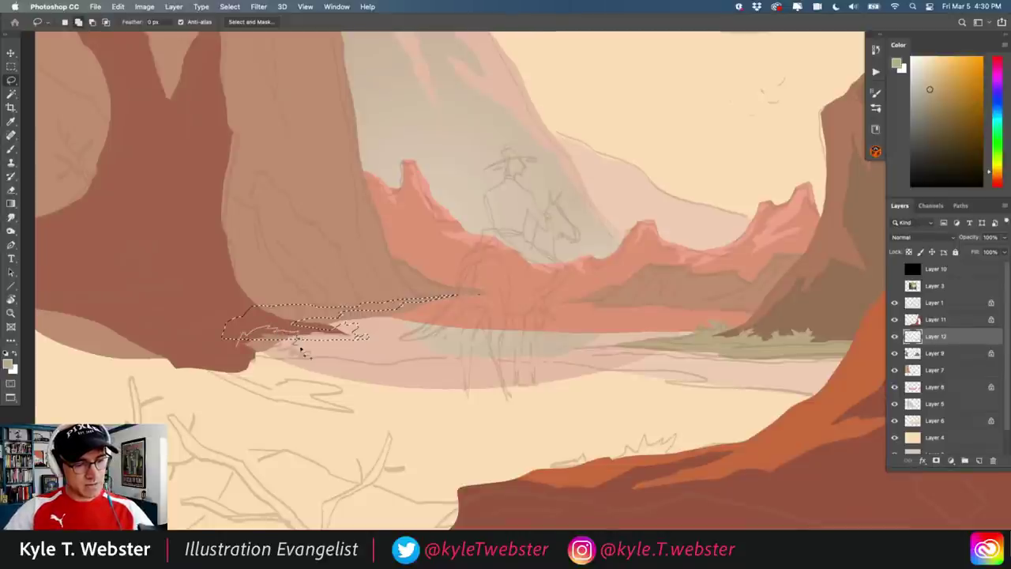
pyautogui.moveTo(319, 353)
pyautogui.mouseDown()
pyautogui.moveTo(384, 366)
pyautogui.moveTo(452, 360)
pyautogui.moveTo(677, 375)
pyautogui.moveTo(706, 382)
pyautogui.moveTo(663, 382)
pyautogui.moveTo(803, 394)
pyautogui.moveTo(846, 411)
pyautogui.moveTo(777, 472)
pyautogui.moveTo(620, 504)
pyautogui.moveTo(296, 525)
pyautogui.moveTo(179, 498)
pyautogui.moveTo(139, 360)
pyautogui.moveTo(163, 319)
pyautogui.moveTo(234, 316)
pyautogui.mouseUp()
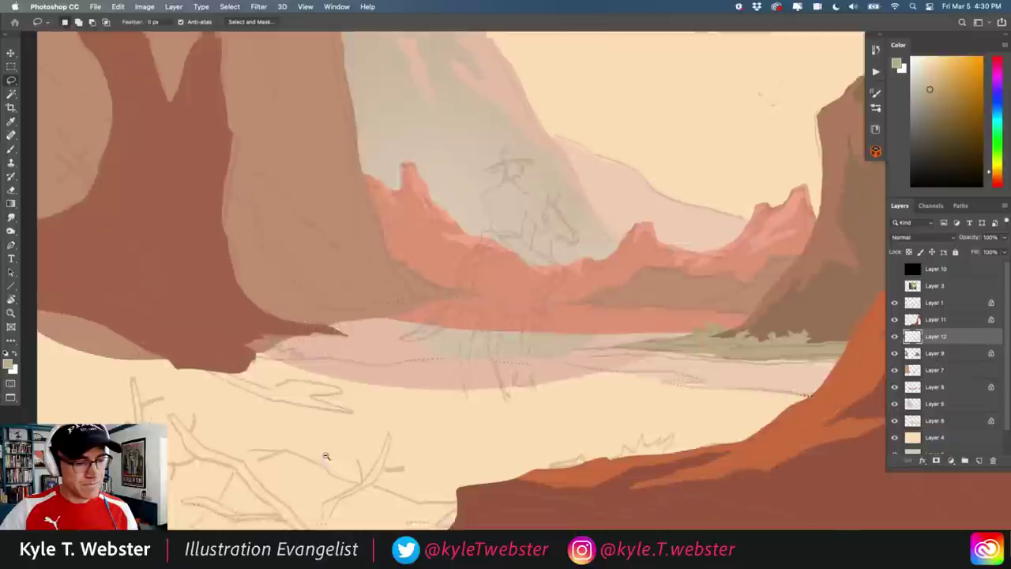
# Extend the ground selection with bush outlines to the canvas's left edge, fill it with sage green on Layer 12, and deselect
pyautogui.press('super+minus')
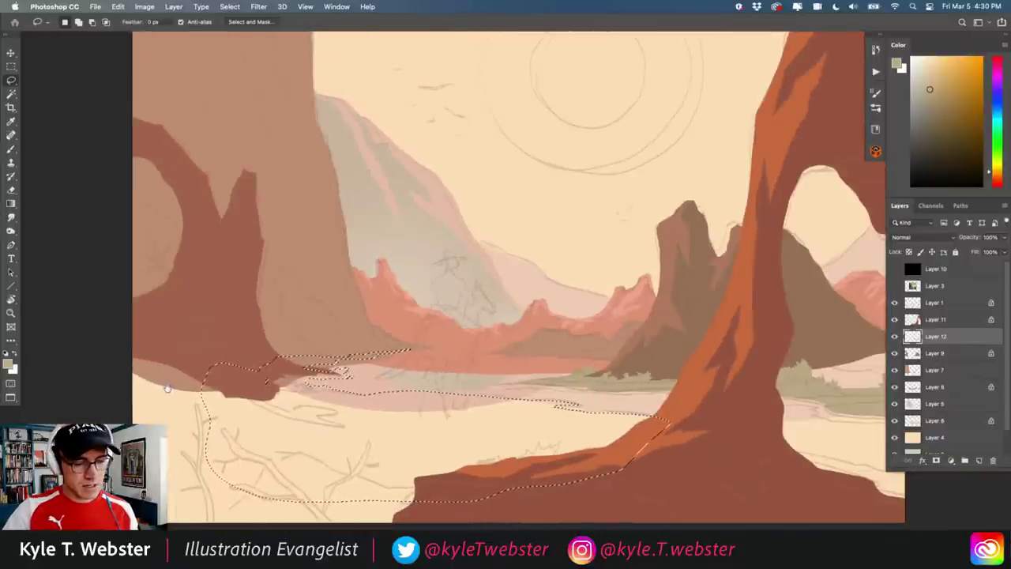
pyautogui.scroll(2, 173, 390)
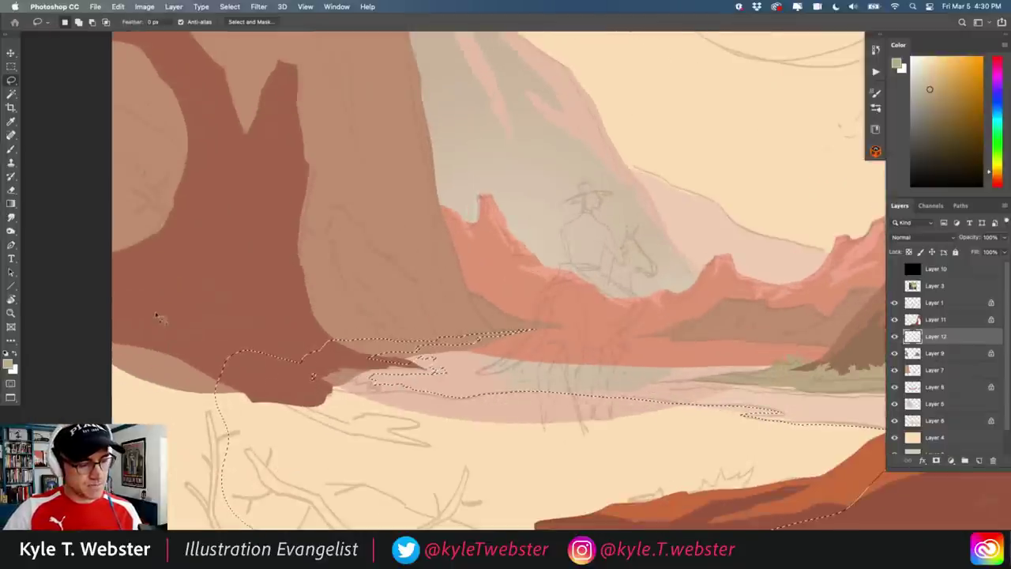
pyautogui.moveTo(130, 336)
pyautogui.mouseDown()
pyautogui.moveTo(158, 315)
pyautogui.moveTo(207, 322)
pyautogui.moveTo(235, 309)
pyautogui.moveTo(268, 341)
pyautogui.moveTo(250, 380)
pyautogui.moveTo(269, 408)
pyautogui.moveTo(257, 443)
pyautogui.moveTo(225, 433)
pyautogui.moveTo(245, 465)
pyautogui.moveTo(79, 384)
pyautogui.moveTo(86, 372)
pyautogui.mouseUp()
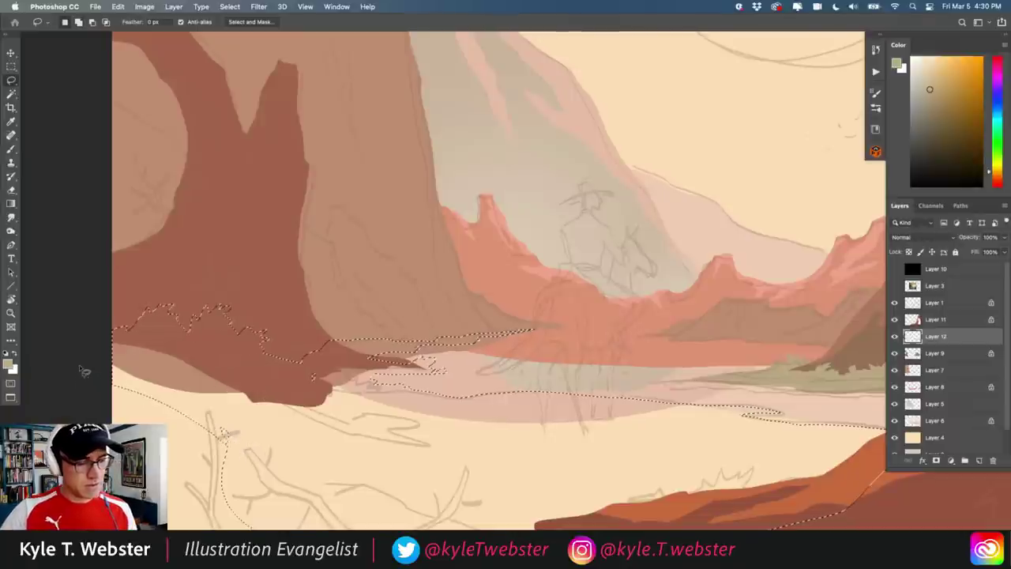
pyautogui.press('super+minus')
pyautogui.moveTo(315, 479); pyautogui.dragTo(223, 448)
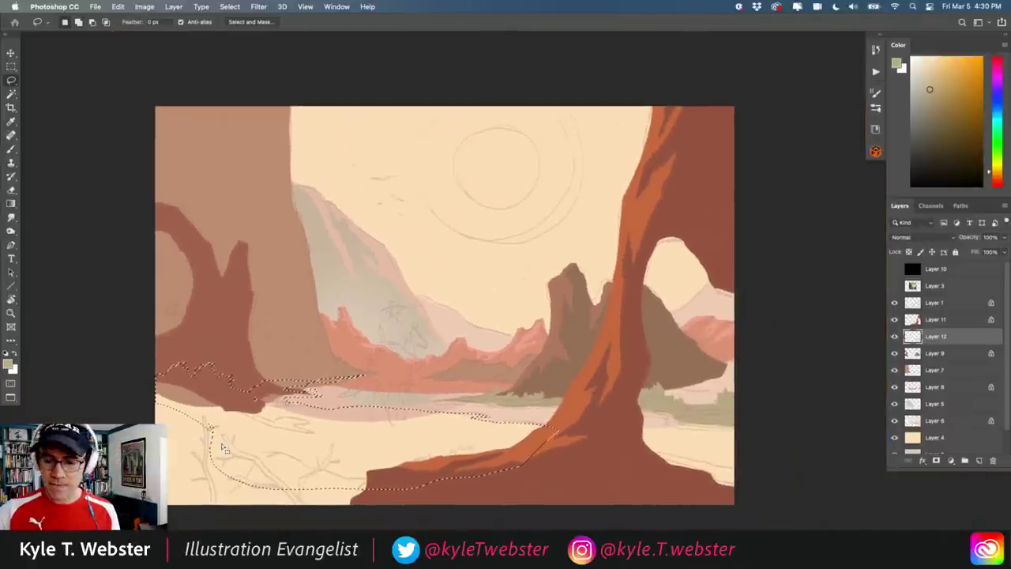
pyautogui.hotkey('alt', 'BackSpace')
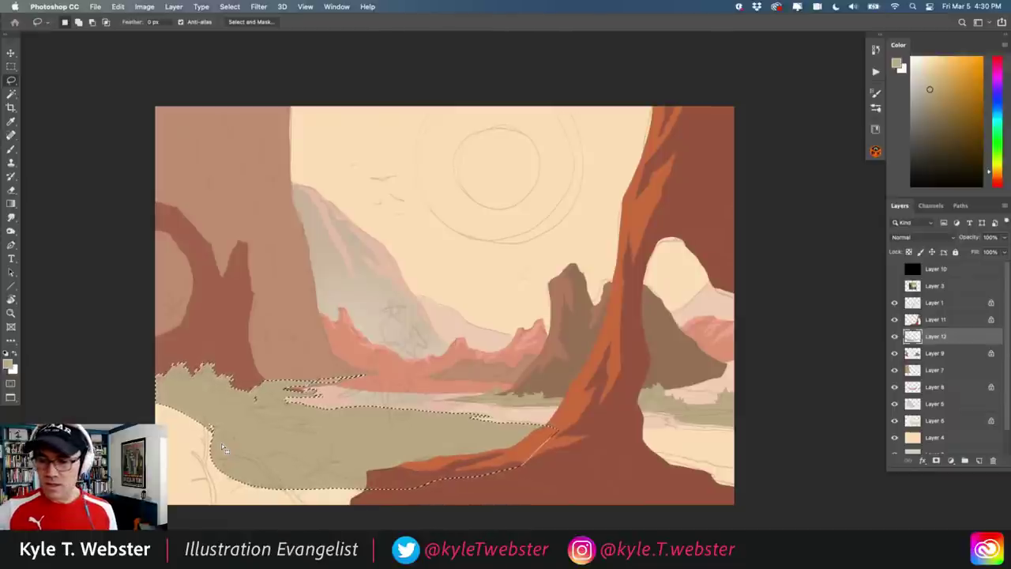
pyautogui.press('super+d')
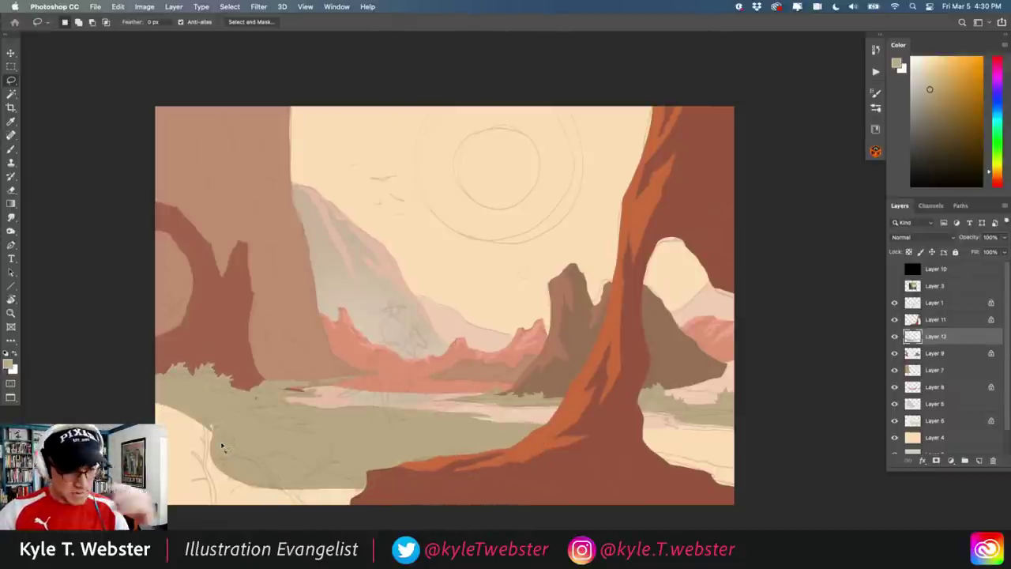
# Load Layer 9's outline as a selection, remove the green covering the dark red rock's pointed foot from Layer 12, and deselect
pyautogui.scroll(5, 254, 413)
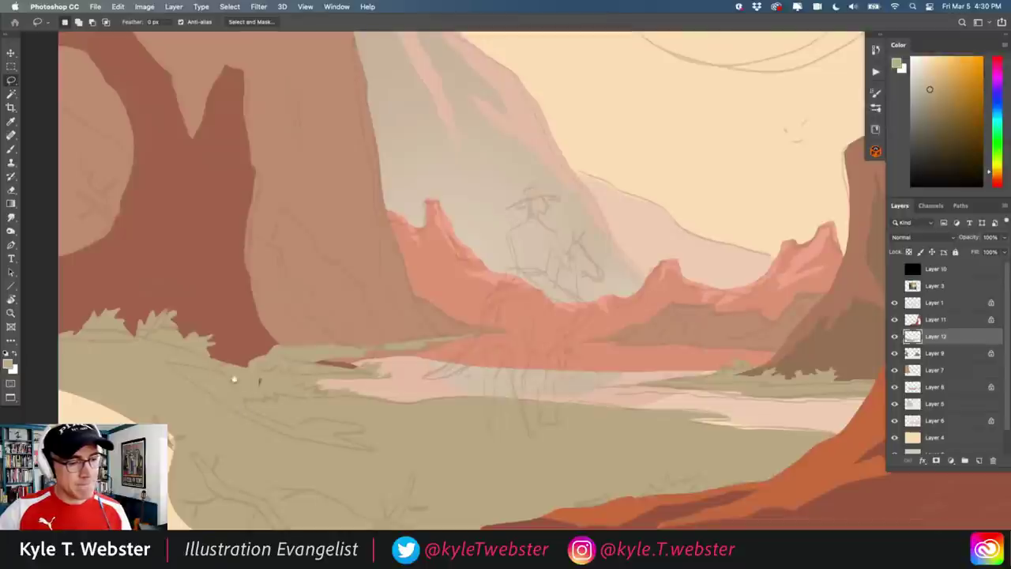
pyautogui.scroll(3, 250, 354)
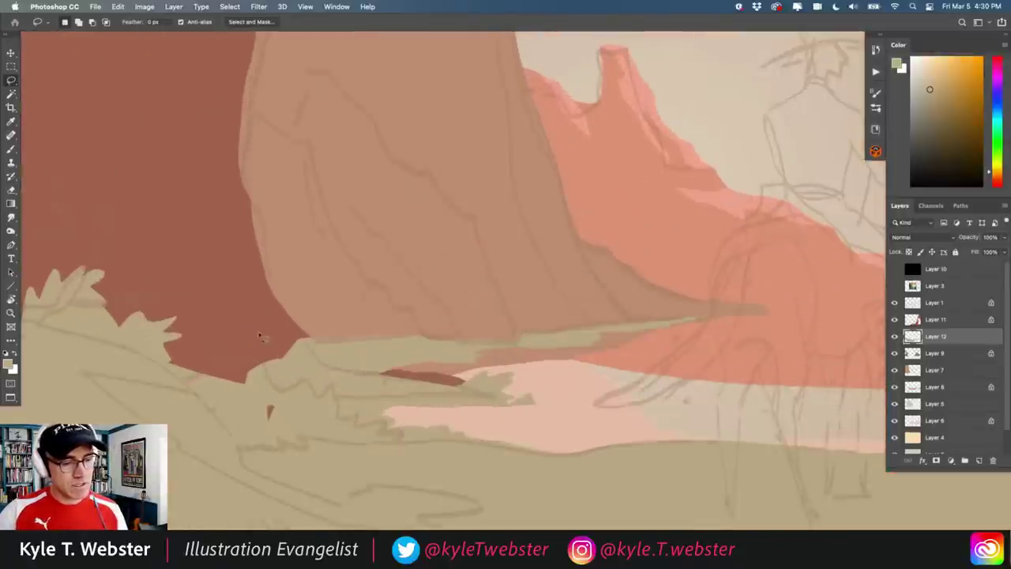
pyautogui.click(906, 355)
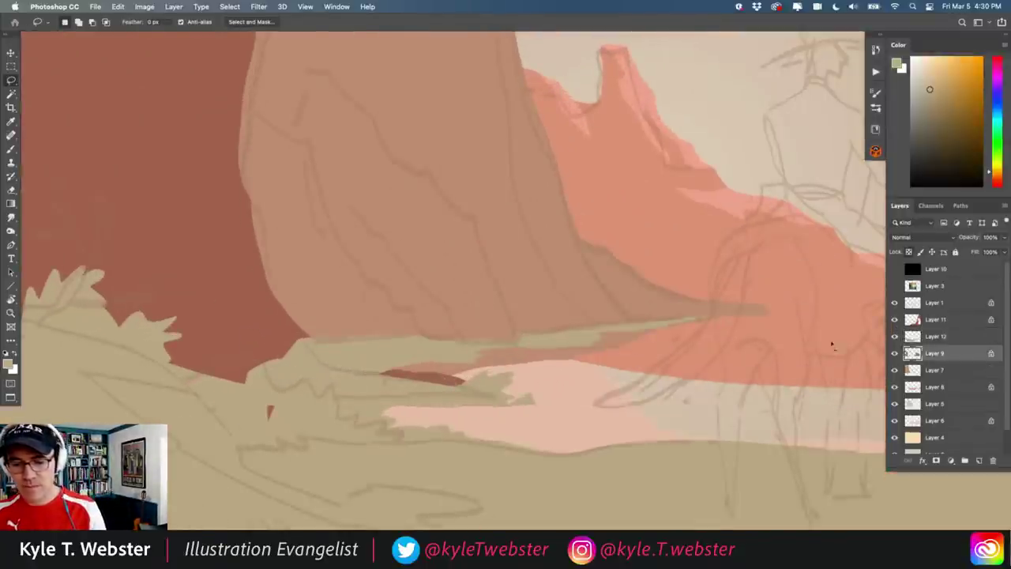
pyautogui.keyDown('super'); pyautogui.click(913, 354); pyautogui.keyUp('super')
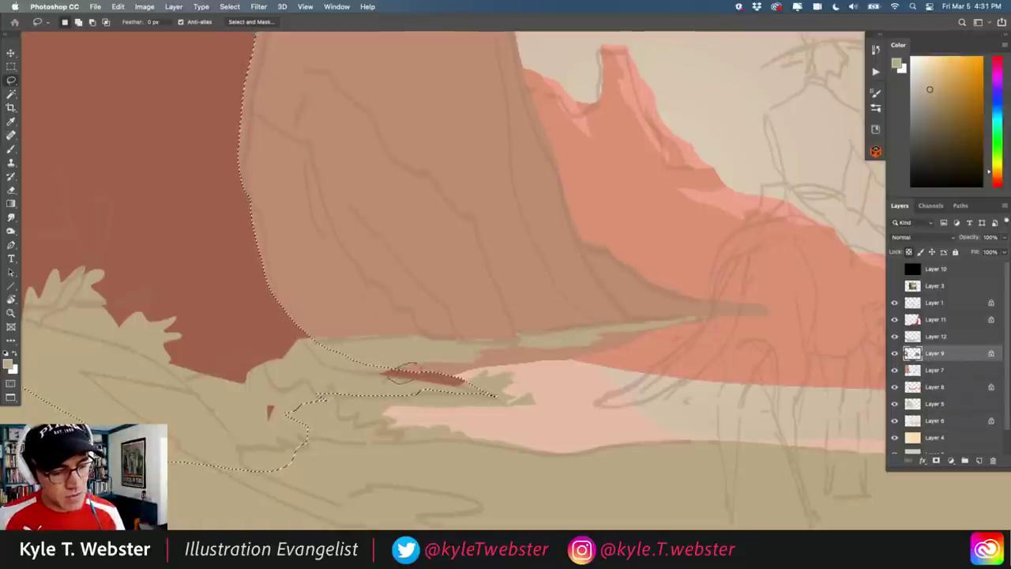
pyautogui.moveTo(419, 374); pyautogui.dragTo(462, 381)
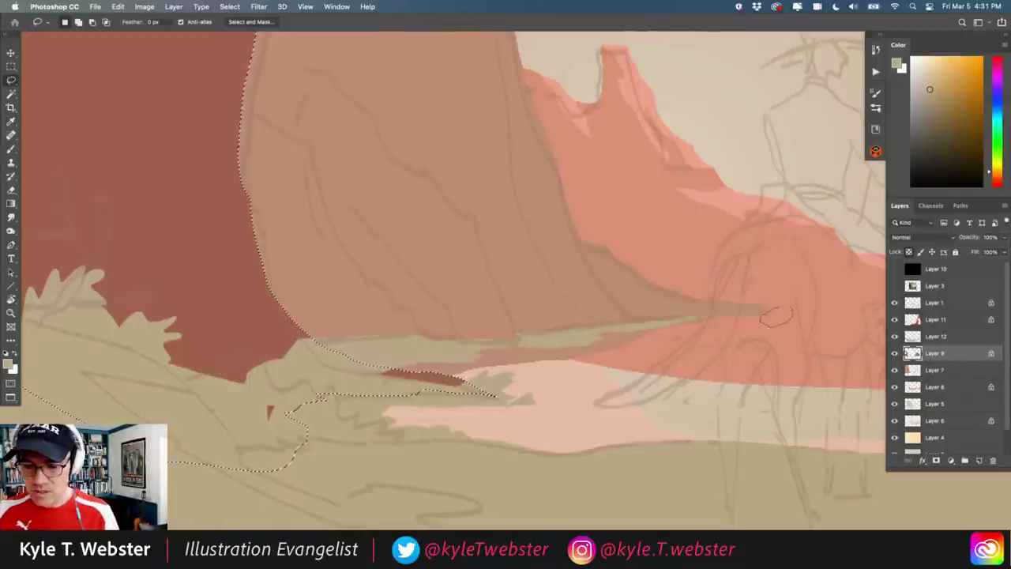
pyautogui.click(901, 336)
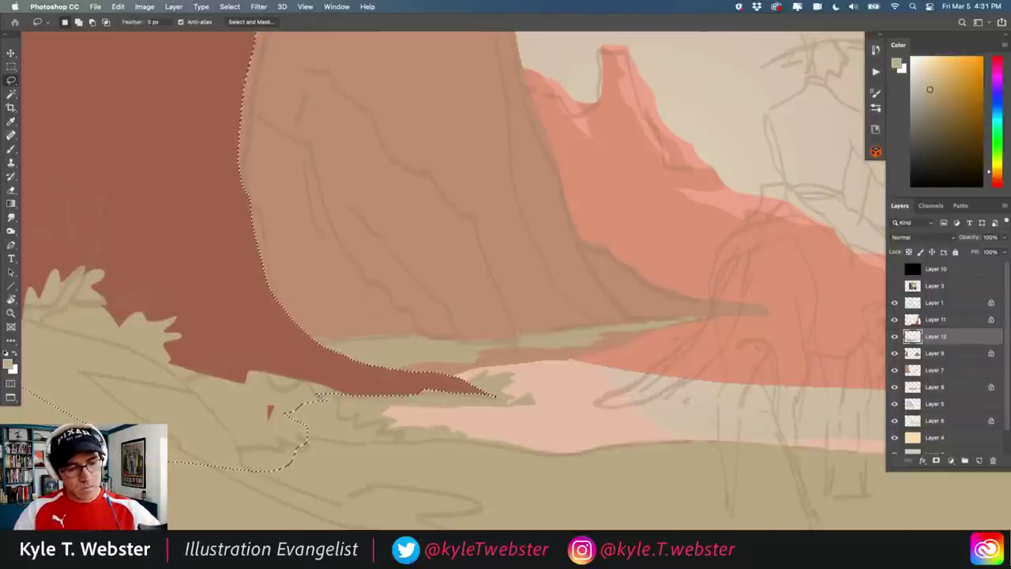
pyautogui.press('super+0')
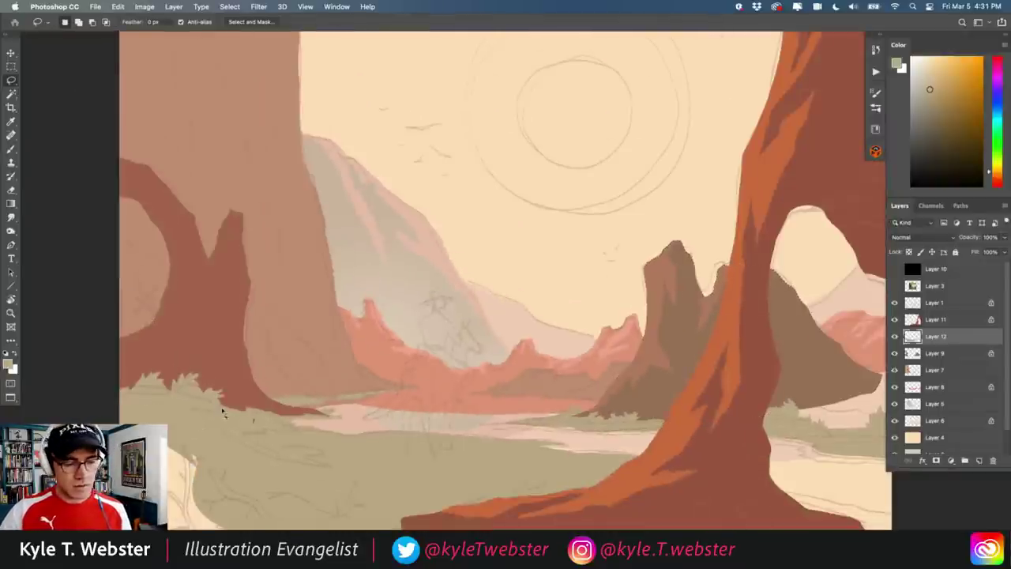
# Lasso jagged grass tips over the dark red rock's tapering foot, fill them with sage green on Layer 12, and deselect
pyautogui.scroll(3, 285, 430)
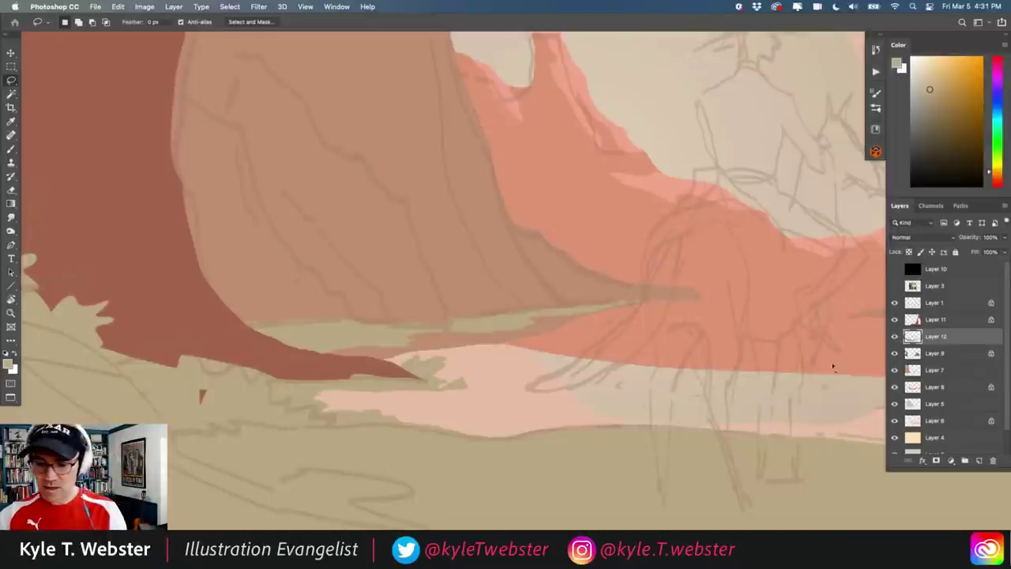
pyautogui.click(913, 352)
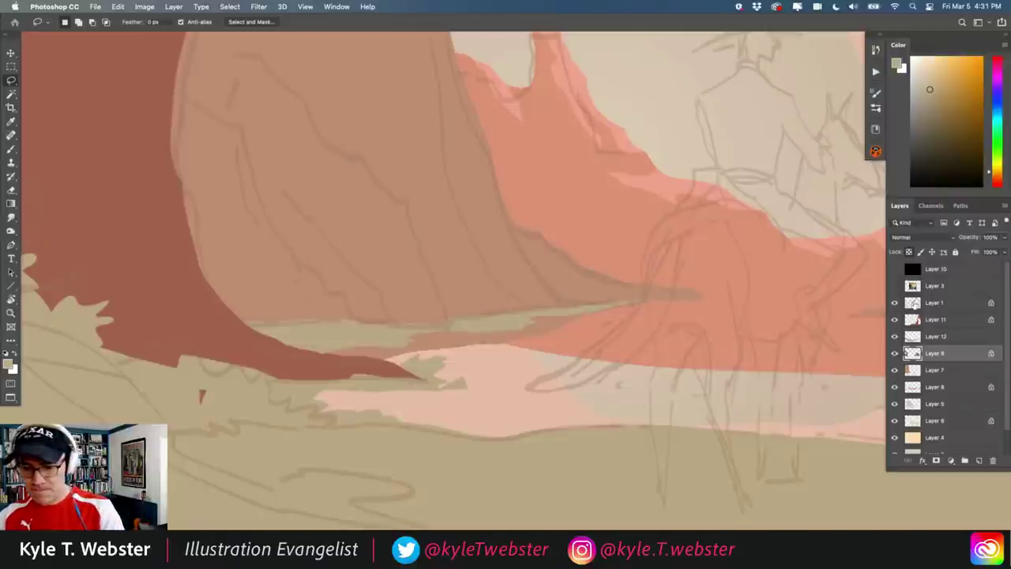
pyautogui.click(935, 303)
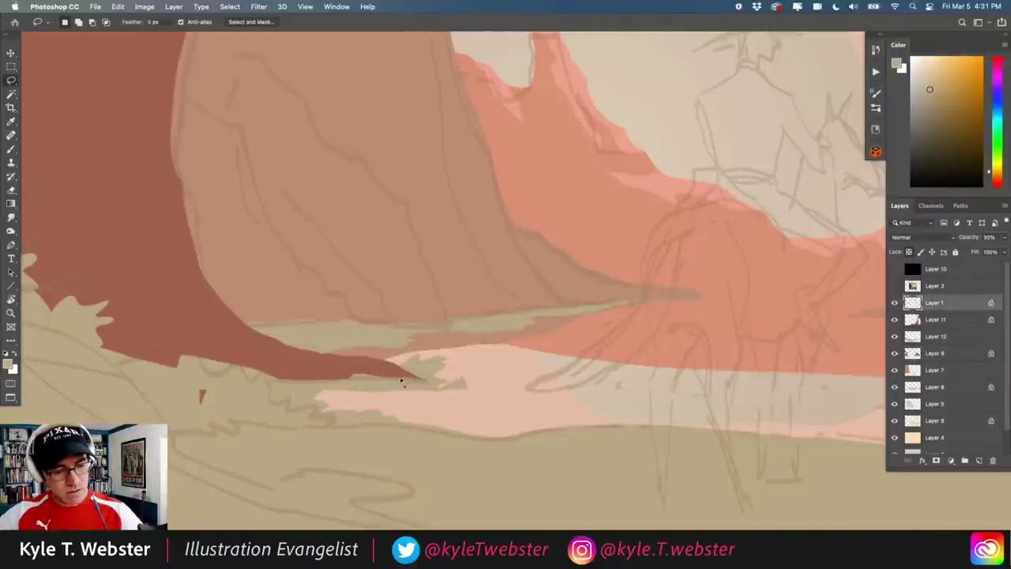
pyautogui.press('3')
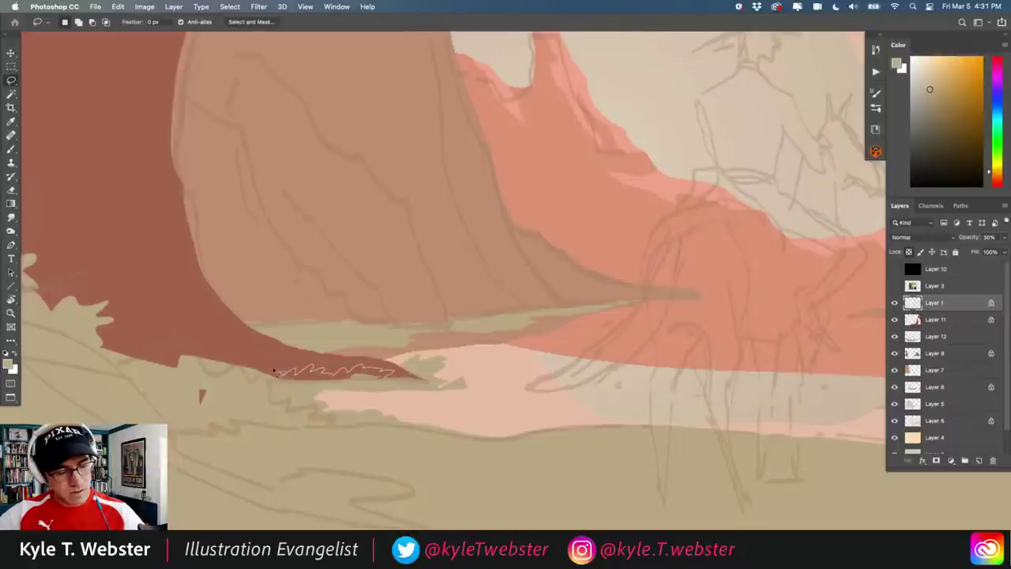
pyautogui.moveTo(257, 353)
pyautogui.mouseDown()
pyautogui.moveTo(213, 351)
pyautogui.moveTo(184, 334)
pyautogui.moveTo(156, 354)
pyautogui.moveTo(141, 338)
pyautogui.moveTo(111, 356)
pyautogui.moveTo(246, 406)
pyautogui.mouseUp()
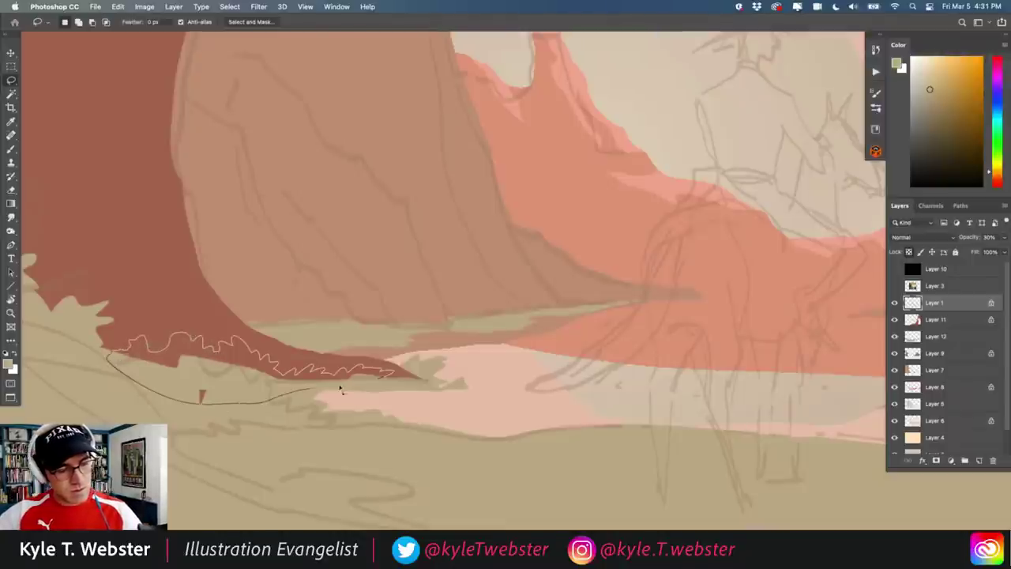
pyautogui.moveTo(400, 376); pyautogui.dragTo(388, 384)
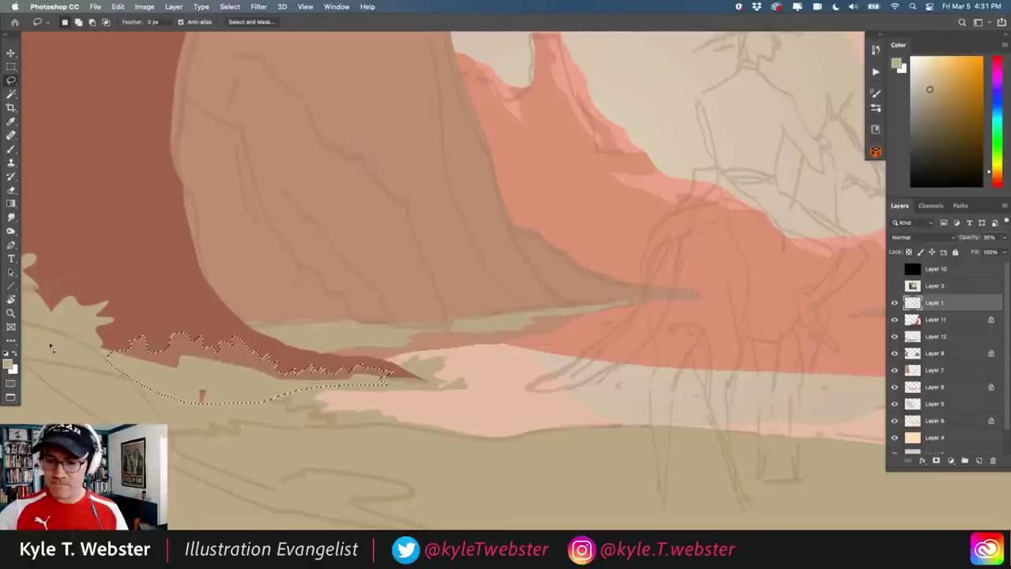
pyautogui.press('super+0')
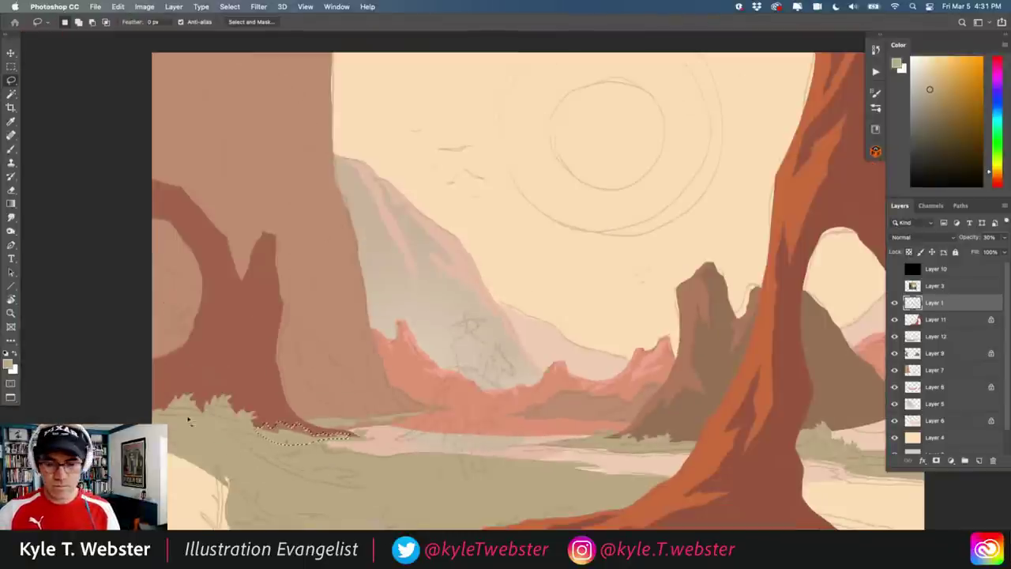
pyautogui.click(913, 336)
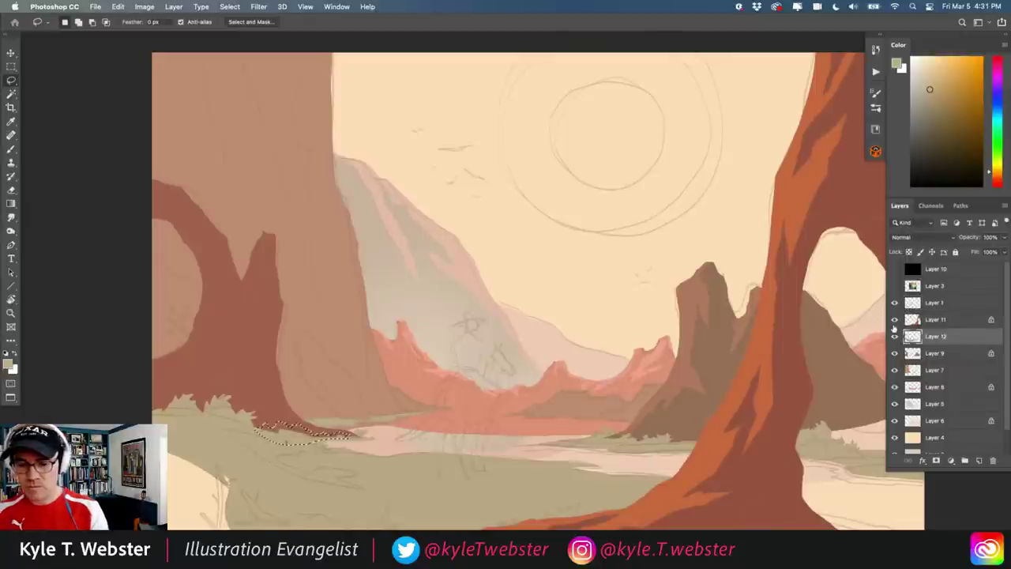
pyautogui.press('super+d')
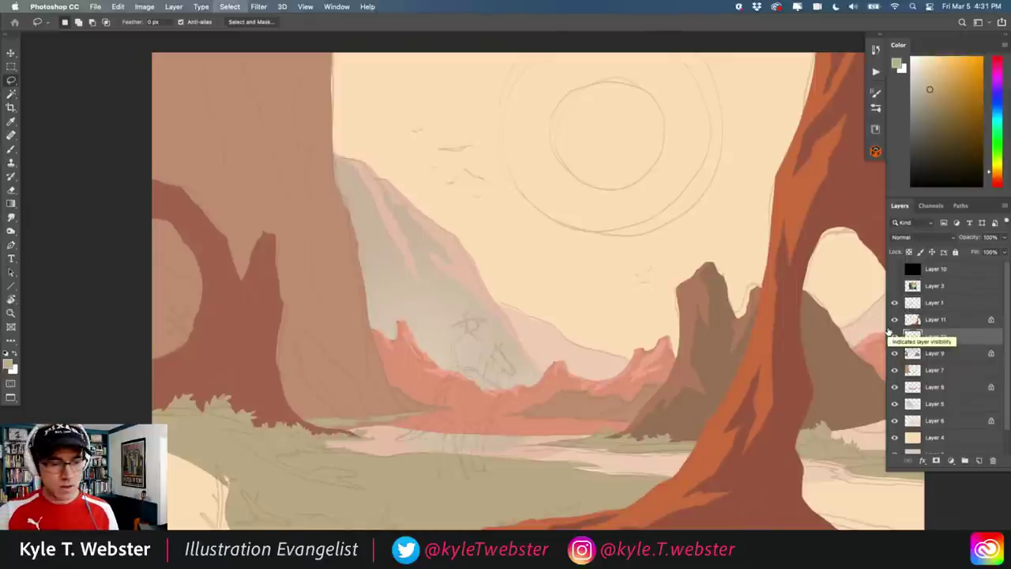
# Hide the Layer 1 sketch and examine the bush edges along the left rock, both close up and in the whole picture
pyautogui.click(896, 302)
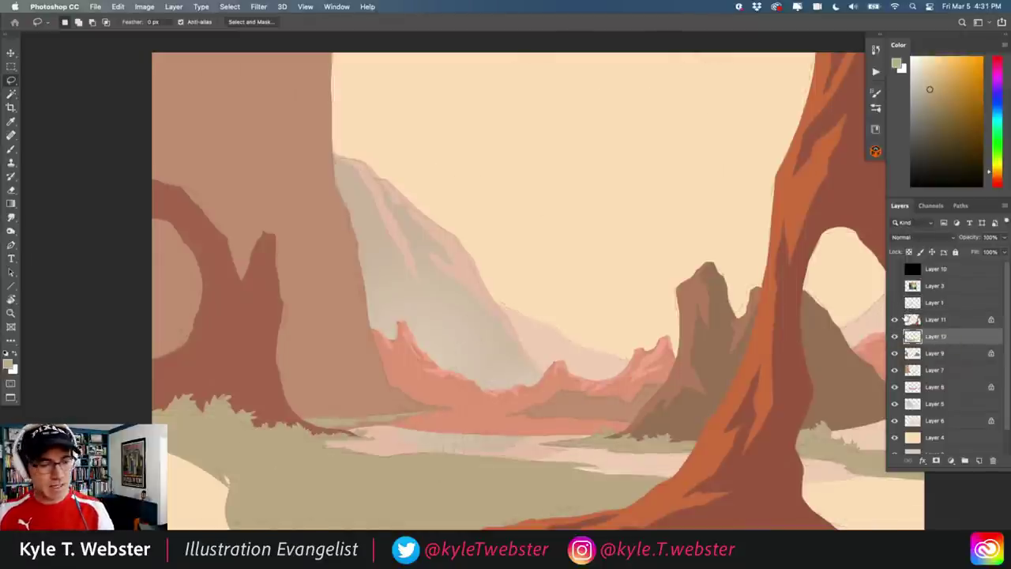
pyautogui.scroll(-2, 237, 499)
pyautogui.moveTo(236, 499); pyautogui.dragTo(187, 451)
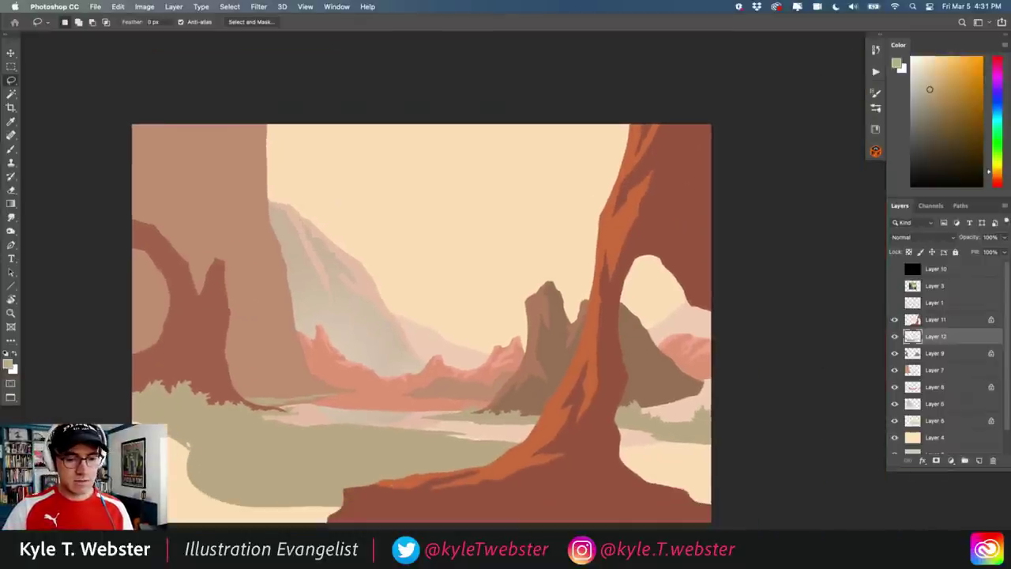
pyautogui.scroll(3, 184, 427)
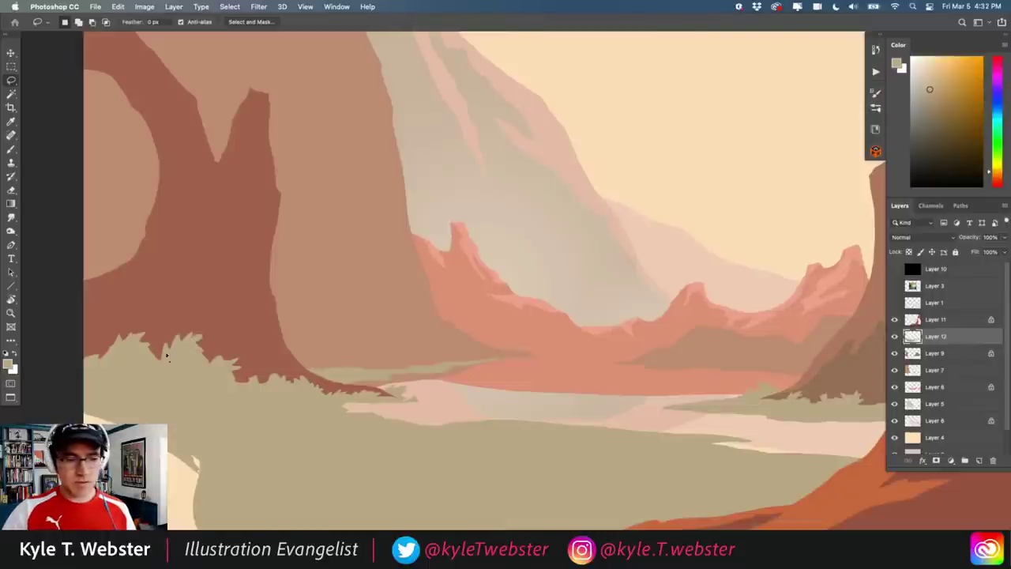
pyautogui.press('super+0')
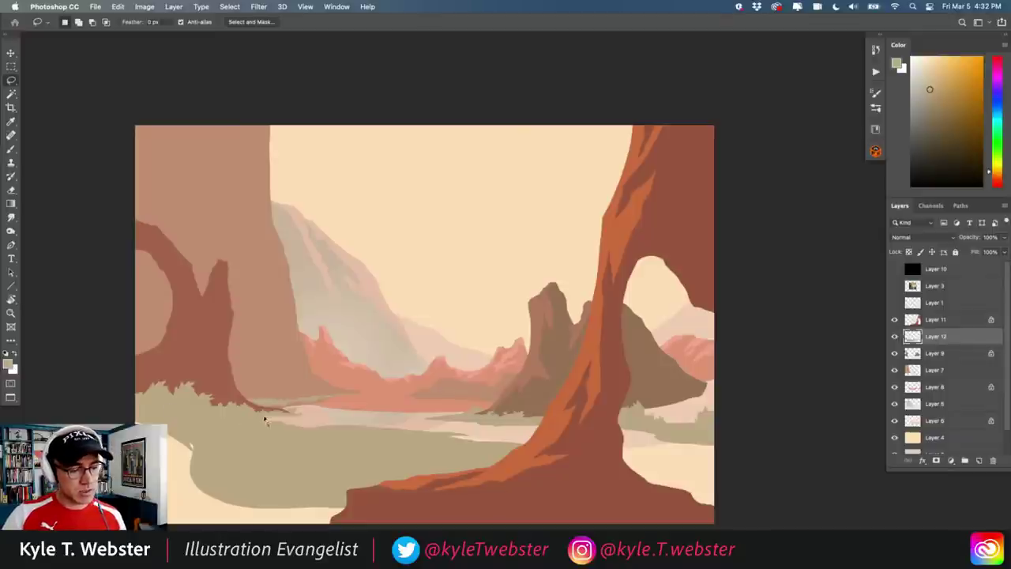
pyautogui.scroll(5, 237, 426)
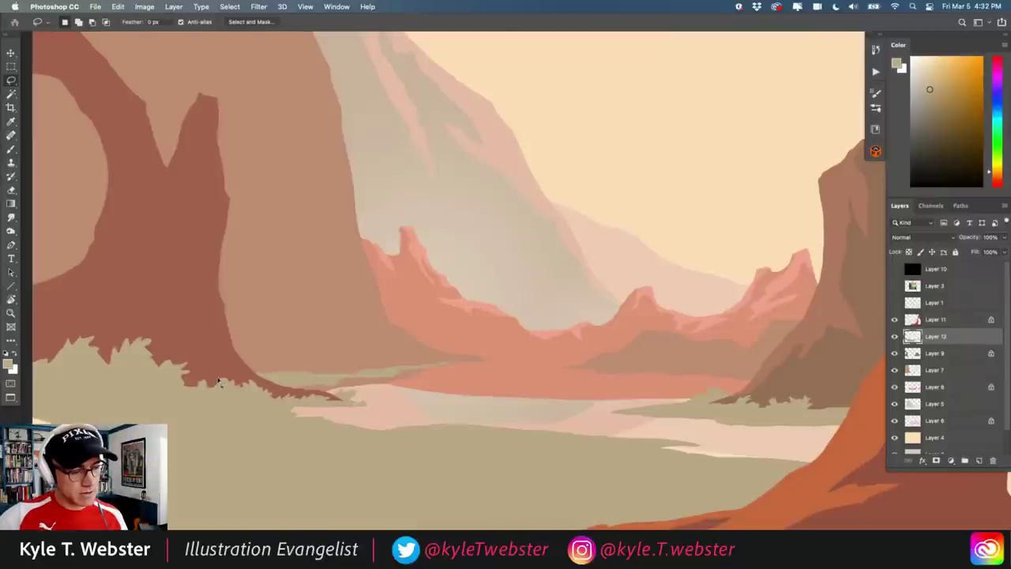
# Remove the sage bushes overlapping the dark red rock's base from Layer 12, deselect, and sample the rock's red-brown as background colour
pyautogui.moveTo(244, 395)
pyautogui.mouseDown()
pyautogui.moveTo(226, 393)
pyautogui.moveTo(280, 427)
pyautogui.moveTo(371, 442)
pyautogui.moveTo(307, 449)
pyautogui.moveTo(168, 426)
pyautogui.moveTo(23, 419)
pyautogui.moveTo(139, 419)
pyautogui.moveTo(129, 361)
pyautogui.moveTo(273, 334)
pyautogui.moveTo(348, 391)
pyautogui.moveTo(325, 371)
pyautogui.moveTo(321, 383)
pyautogui.moveTo(342, 377)
pyautogui.mouseUp()
pyautogui.press('i')
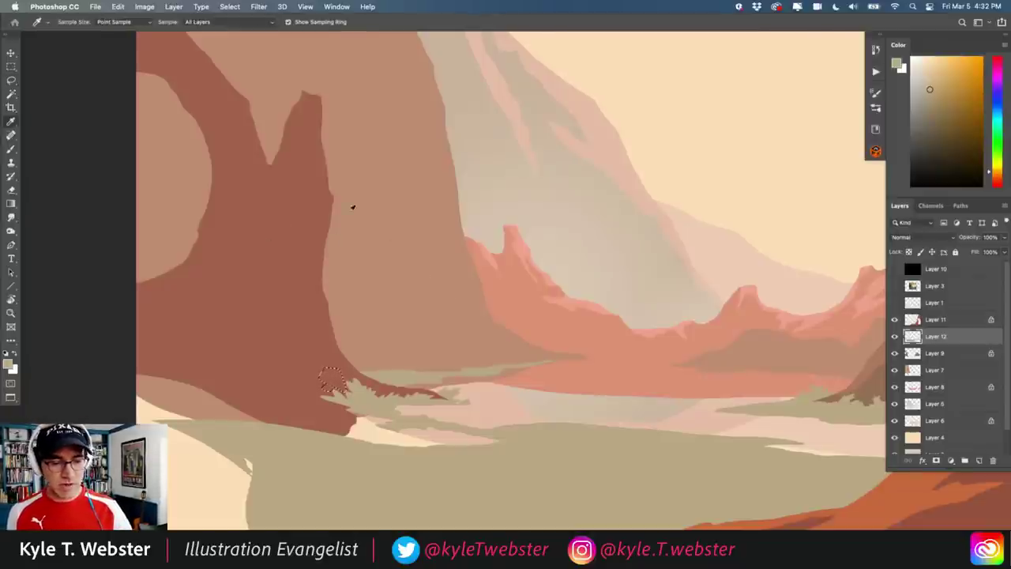
pyautogui.hotkey('ctrl', '0')
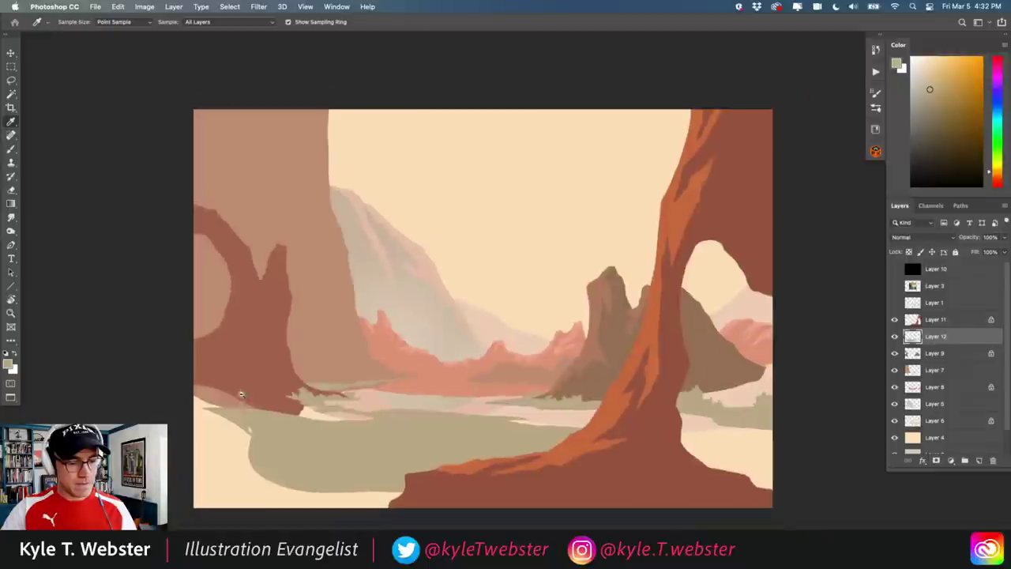
pyautogui.hotkey('ctrl', 'd')
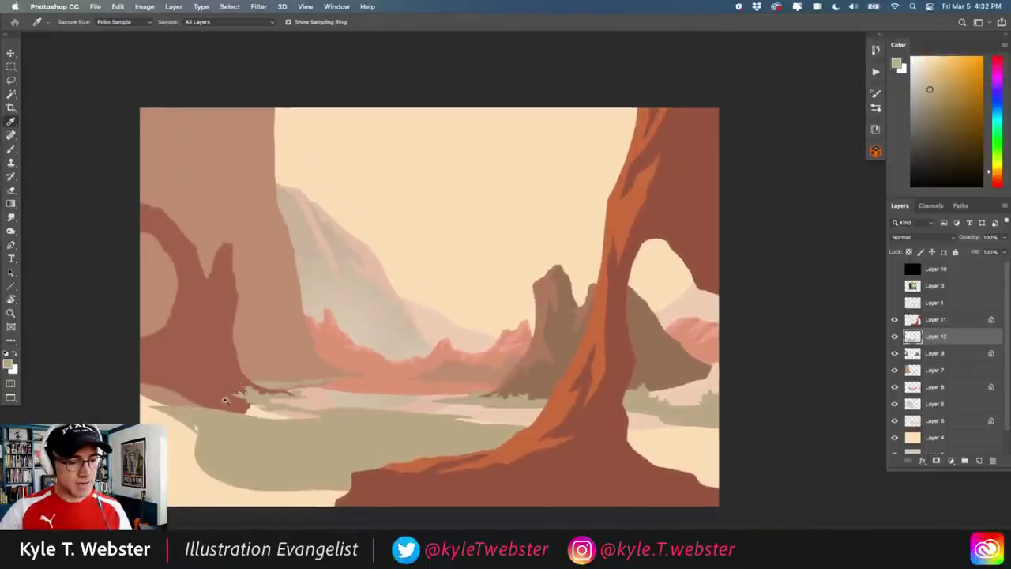
pyautogui.scroll(1, 225, 400)
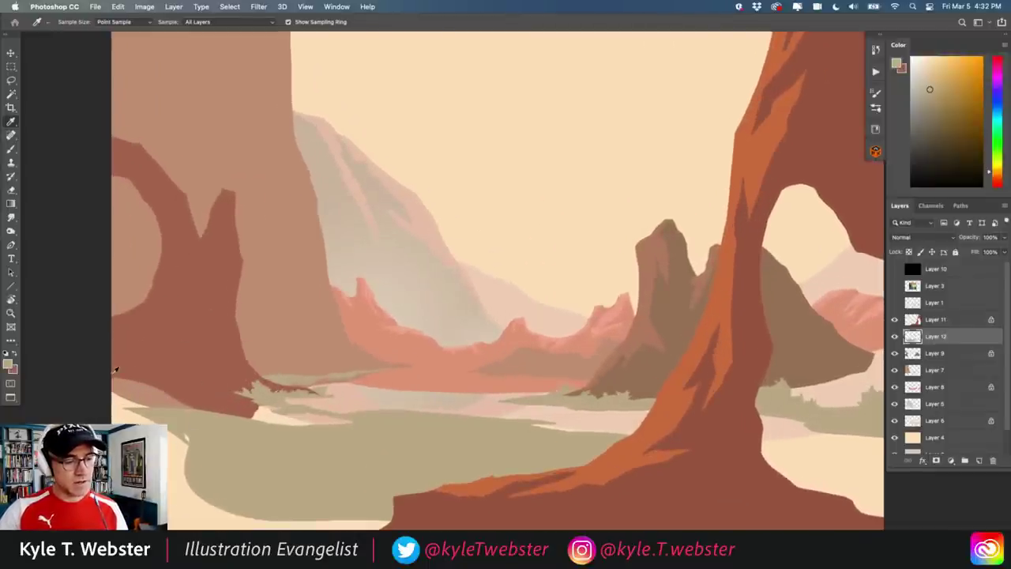
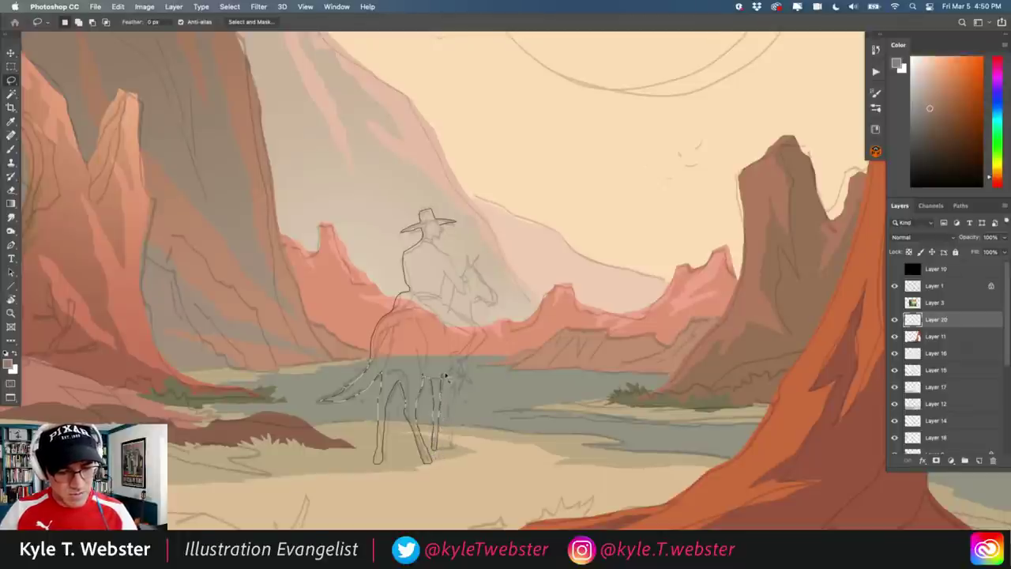
# Lasso along the sketch around the horse's front legs, chest, head and ears and the rider to complete the silhouette selection
pyautogui.moveTo(449, 399)
pyautogui.mouseDown()
pyautogui.moveTo(457, 456)
pyautogui.moveTo(459, 377)
pyautogui.mouseUp()
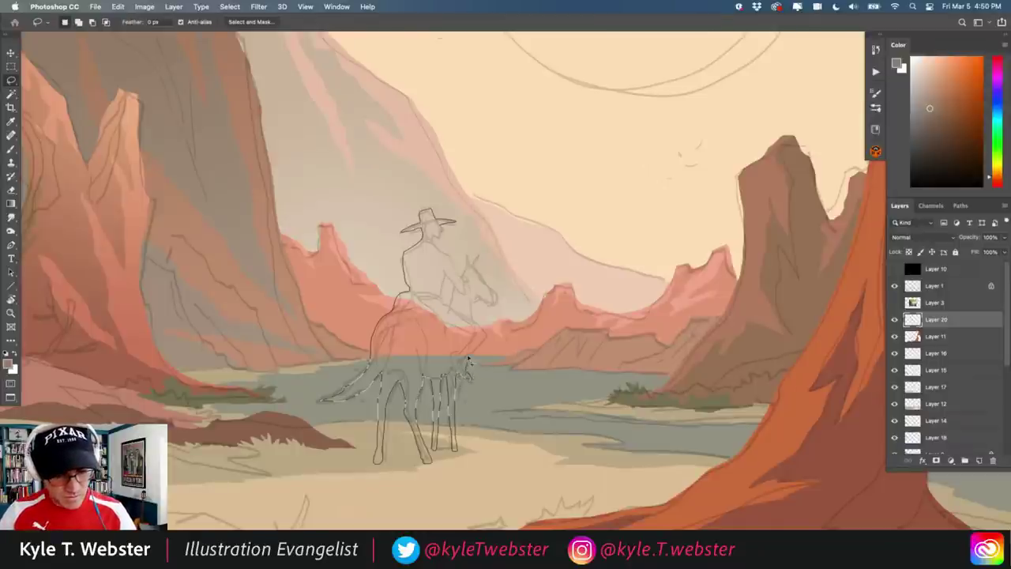
pyautogui.moveTo(468, 359)
pyautogui.mouseDown()
pyautogui.moveTo(484, 344)
pyautogui.moveTo(471, 308)
pyautogui.moveTo(488, 301)
pyautogui.moveTo(496, 311)
pyautogui.moveTo(483, 259)
pyautogui.moveTo(473, 269)
pyautogui.mouseUp()
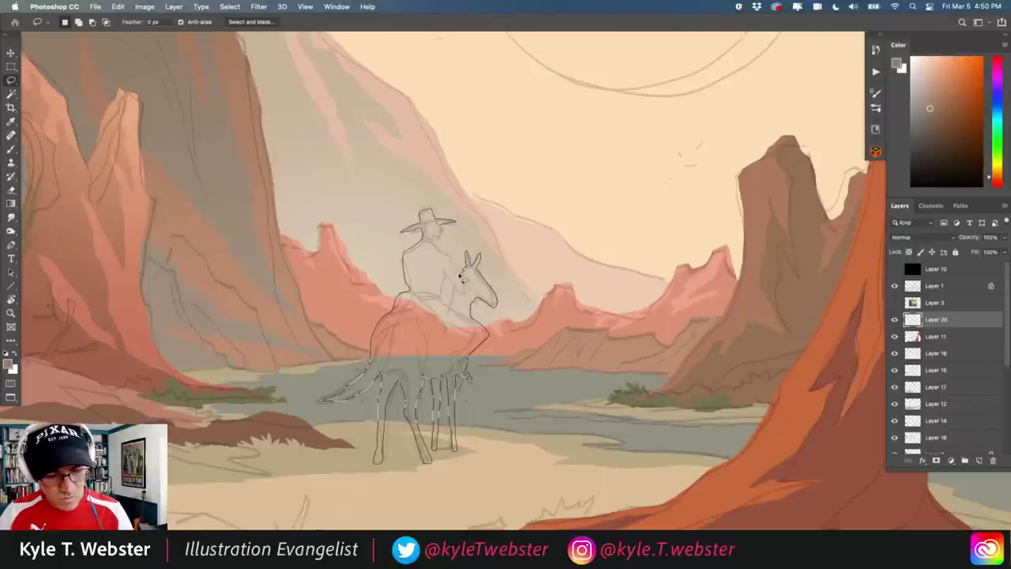
pyautogui.moveTo(457, 272)
pyautogui.mouseDown()
pyautogui.moveTo(431, 237)
pyautogui.moveTo(448, 237)
pyautogui.moveTo(441, 214)
pyautogui.moveTo(460, 226)
pyautogui.moveTo(468, 213)
pyautogui.moveTo(438, 177)
pyautogui.moveTo(353, 187)
pyautogui.mouseUp()
# Subtract the gap between the rider's arm and torso from the silhouette selection
pyautogui.press('super+plus')
pyautogui.moveTo(414, 298); pyautogui.dragTo(404, 207)
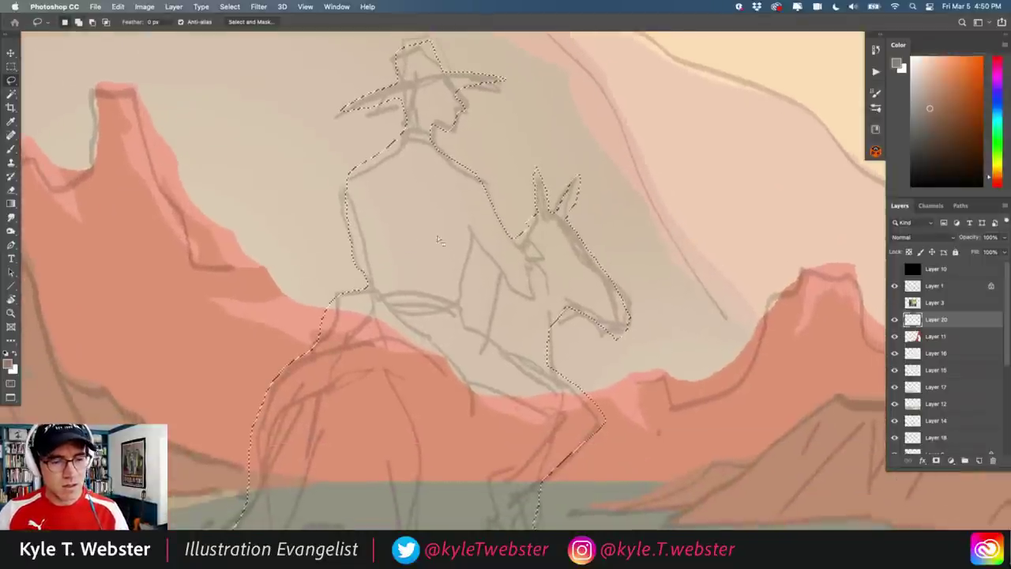
pyautogui.moveTo(470, 235)
pyautogui.mouseDown()
pyautogui.moveTo(455, 304)
pyautogui.moveTo(487, 336)
pyautogui.moveTo(500, 266)
pyautogui.moveTo(471, 236)
pyautogui.mouseUp()
pyautogui.scroll(-5, 343, 344)
pyautogui.scroll(3, 348, 316)
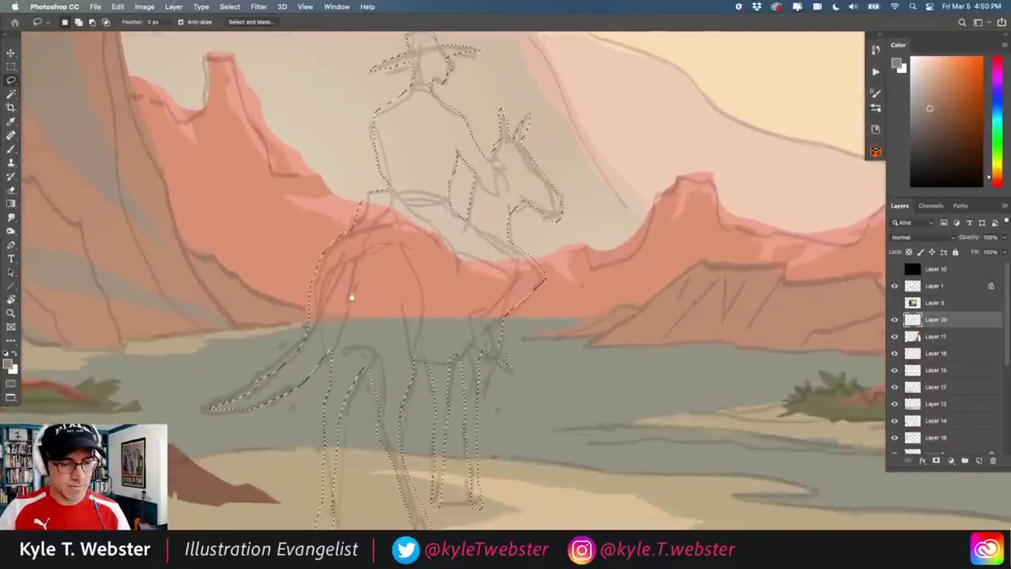
# Examine the selection outline around the horse's legs and tail against the sketch, and check the silhouette within the whole scene
pyautogui.scroll(3, 458, 411)
pyautogui.moveTo(485, 486); pyautogui.dragTo(499, 370)
pyautogui.moveTo(506, 316)
pyautogui.mouseDown()
pyautogui.moveTo(468, 305)
pyautogui.moveTo(478, 443)
pyautogui.moveTo(410, 424)
pyautogui.mouseUp()
pyautogui.scroll(-3, 410, 424)
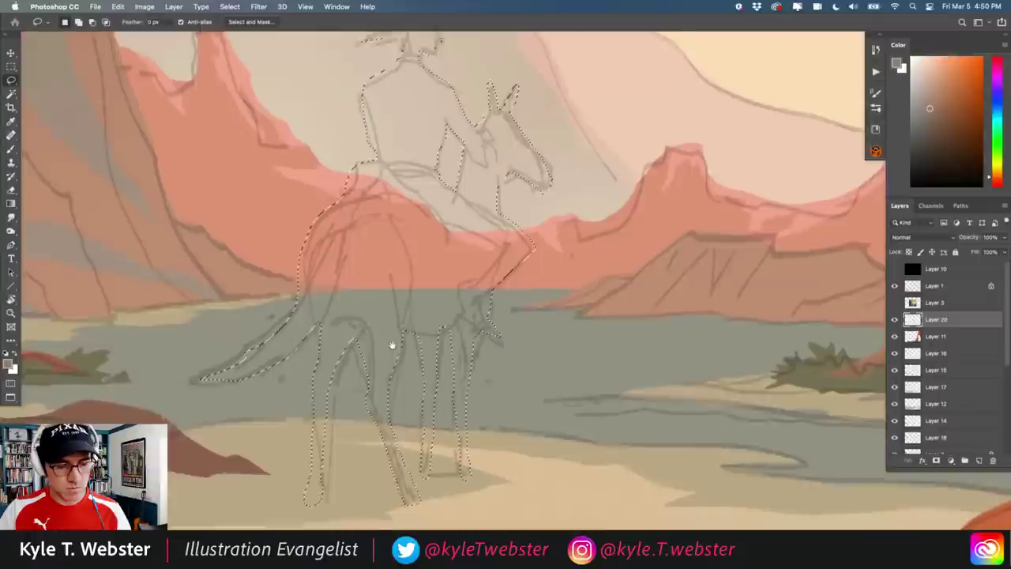
pyautogui.scroll(3, 393, 343)
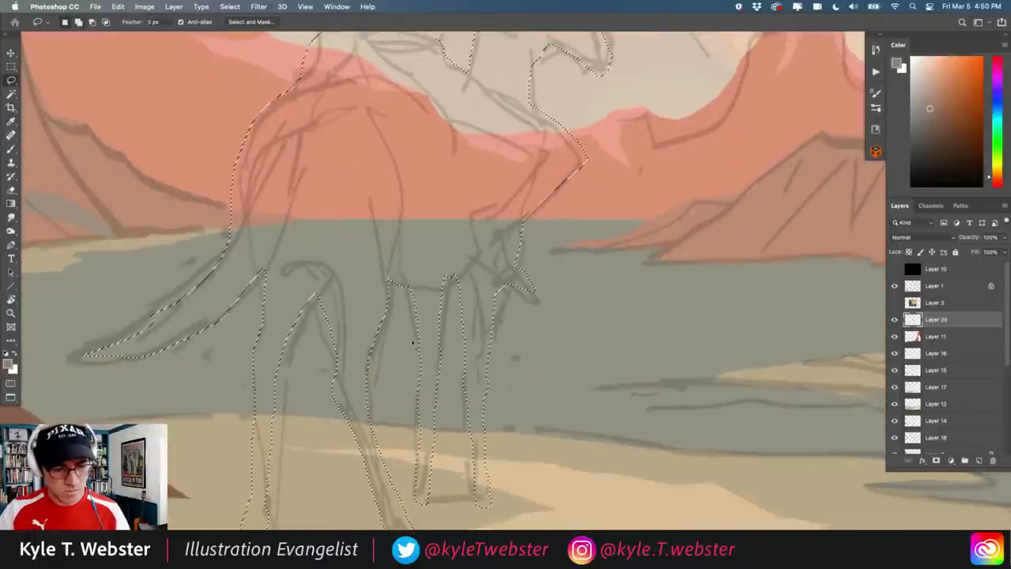
pyautogui.moveTo(422, 350)
pyautogui.mouseDown()
pyautogui.moveTo(419, 380)
pyautogui.moveTo(441, 361)
pyautogui.moveTo(434, 389)
pyautogui.mouseUp()
pyautogui.scroll(-2, 312, 393)
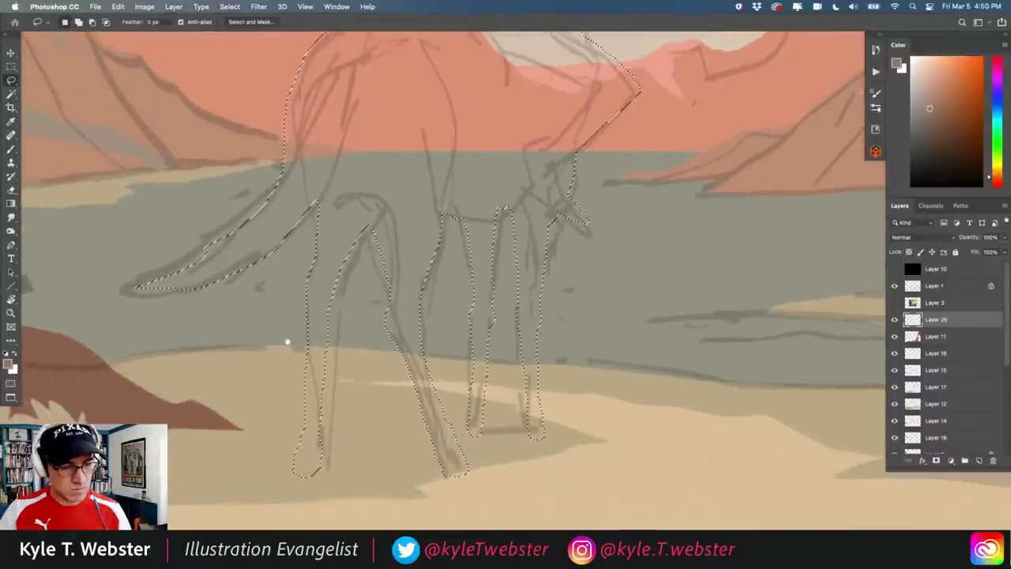
pyautogui.scroll(-3, 296, 335)
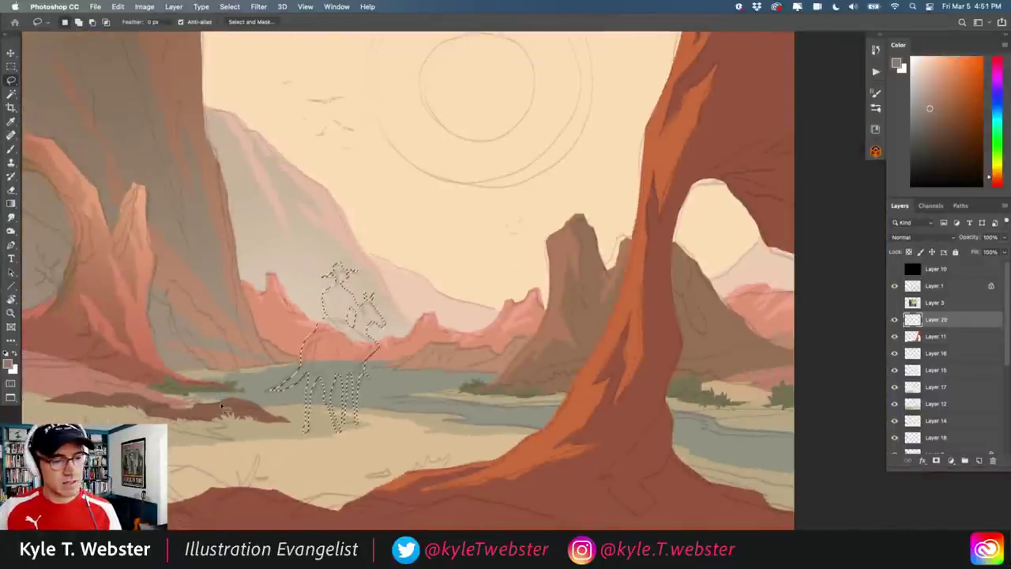
# Choose a muted green, fill the horse-and-rider selection with it on Layer 20, and deselect
pyautogui.press('b')
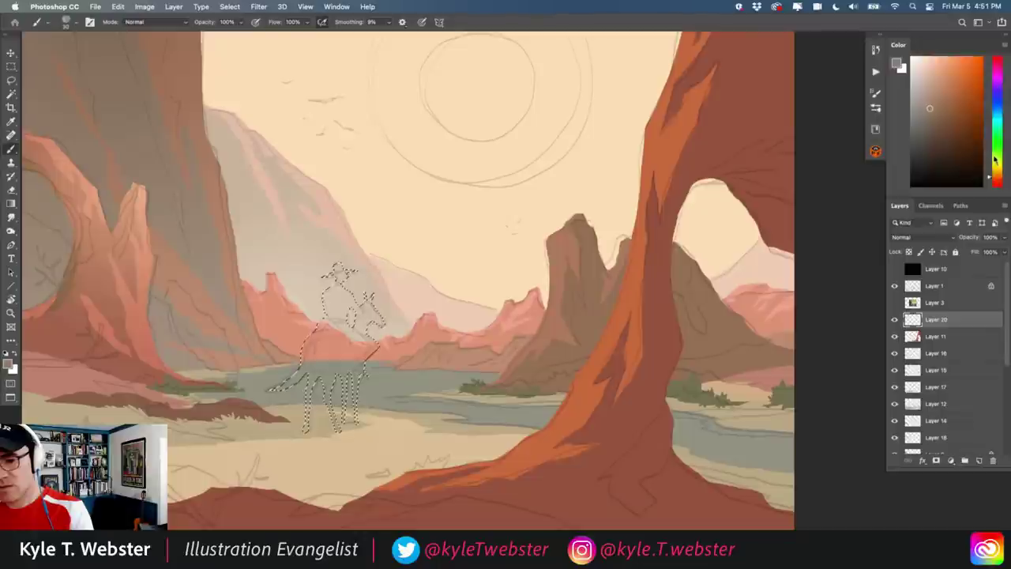
pyautogui.moveTo(994, 157); pyautogui.dragTo(994, 141)
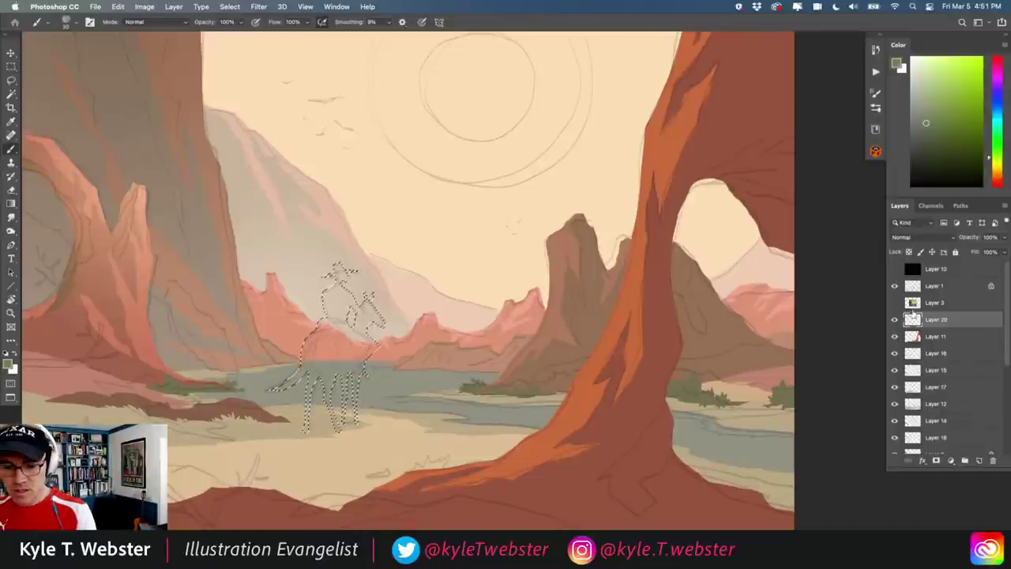
pyautogui.hotkey('alt', 'BackSpace')
pyautogui.press('super+d')
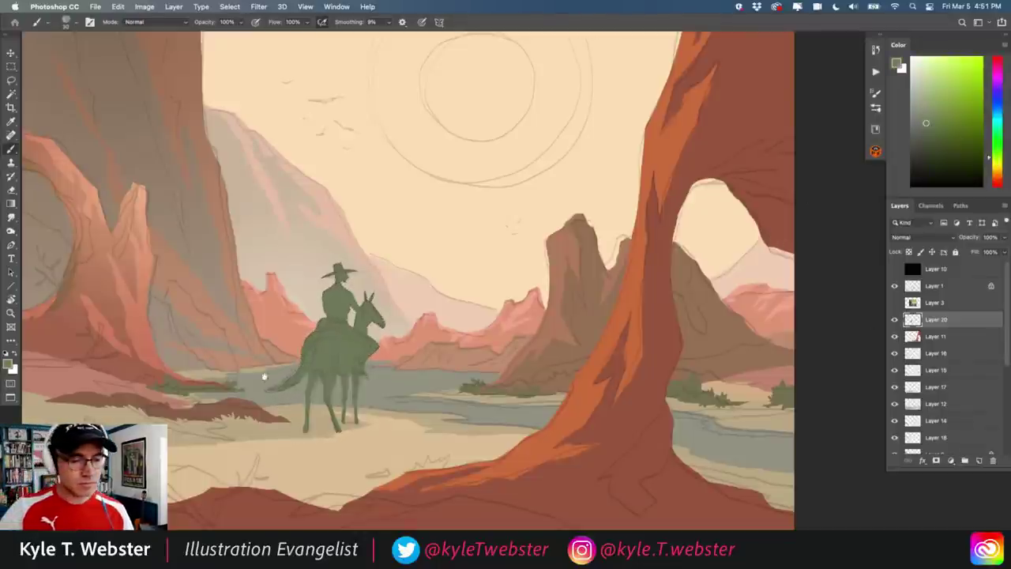
pyautogui.press('super+minus')
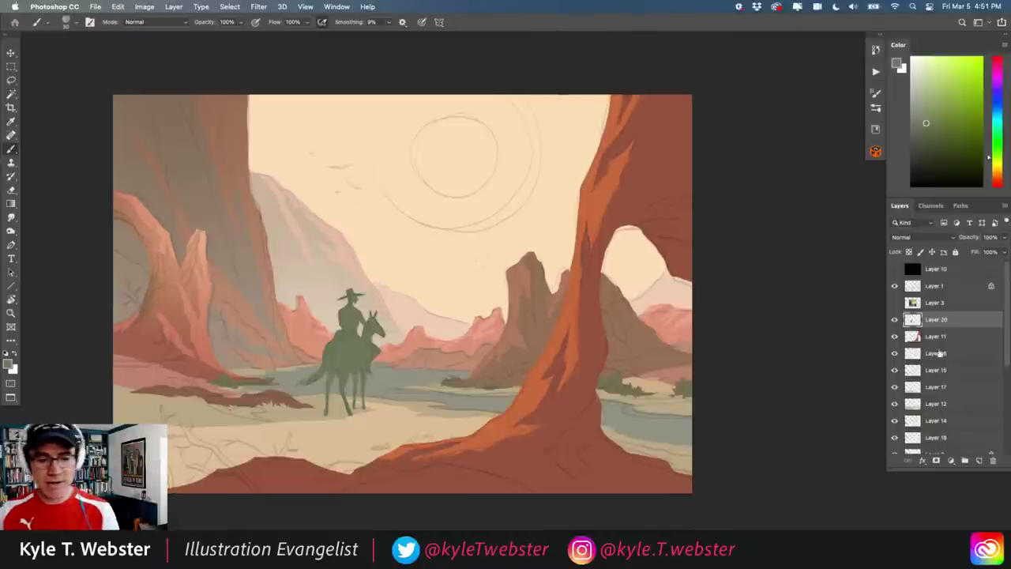
# Hide the Layer 1 sketch and examine the green horse-and-rider silhouette against the canyon
pyautogui.click(896, 286)
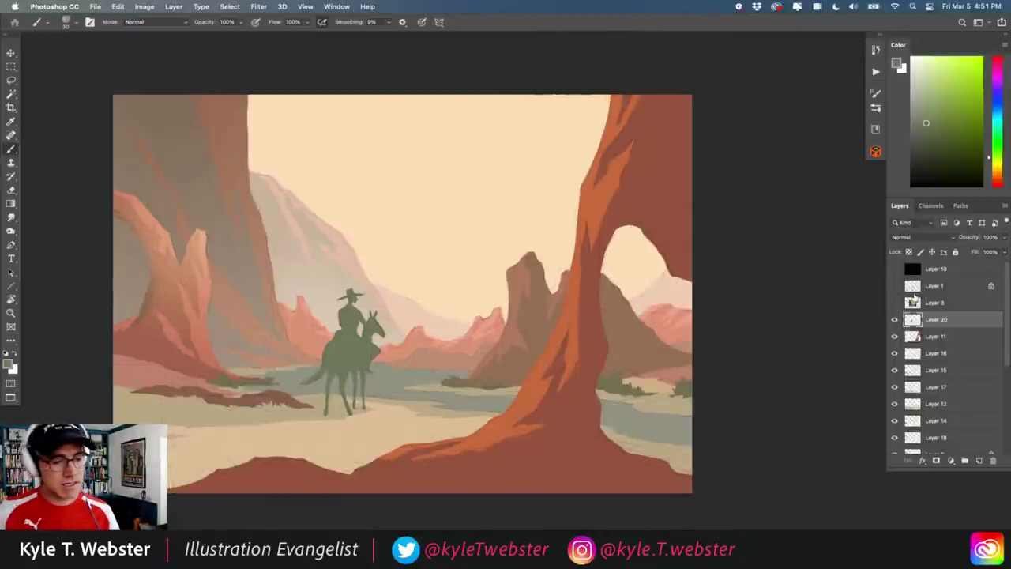
pyautogui.scroll(2, 311, 407)
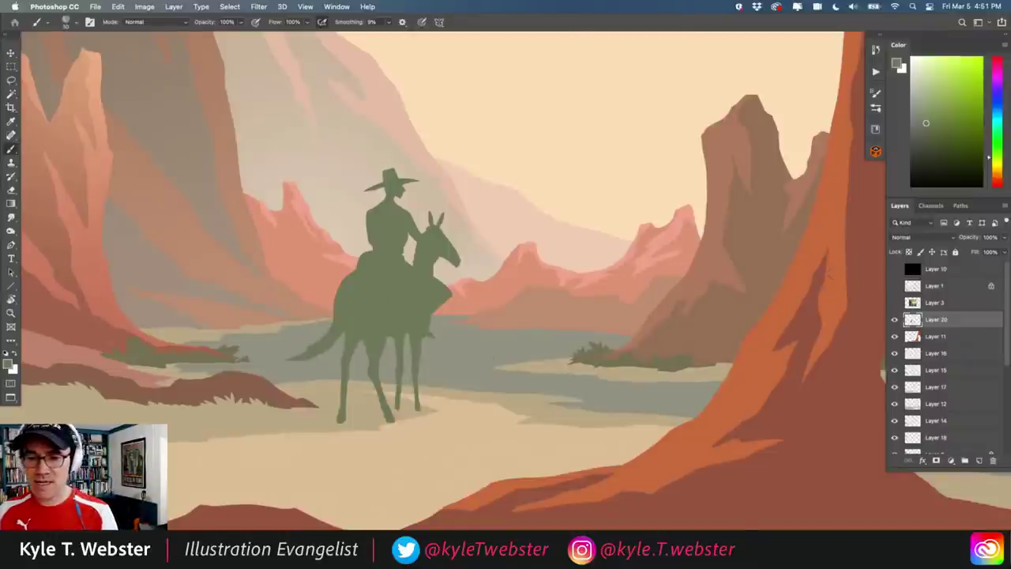
pyautogui.scroll(-3, 345, 348)
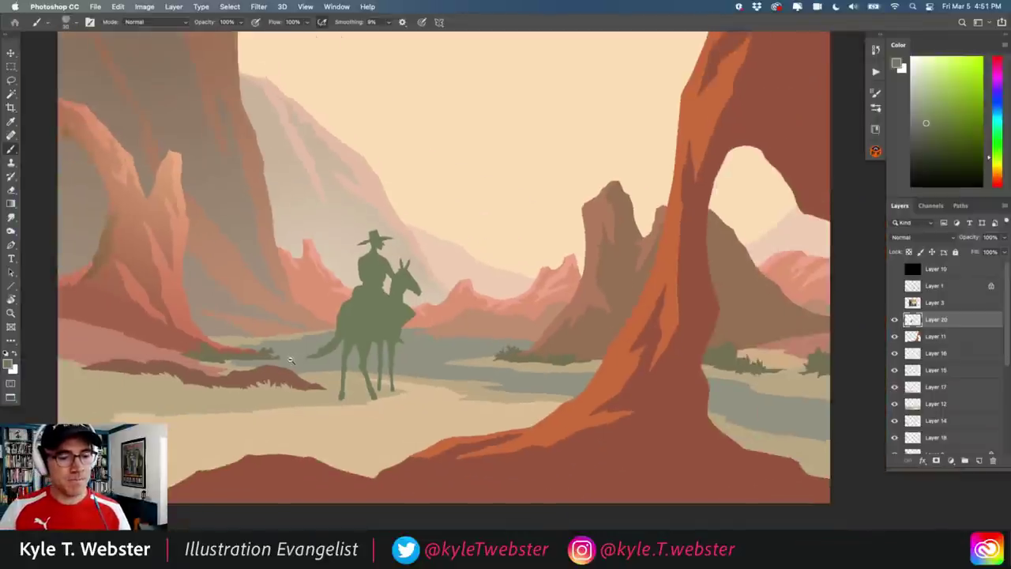
pyautogui.scroll(1, 295, 349)
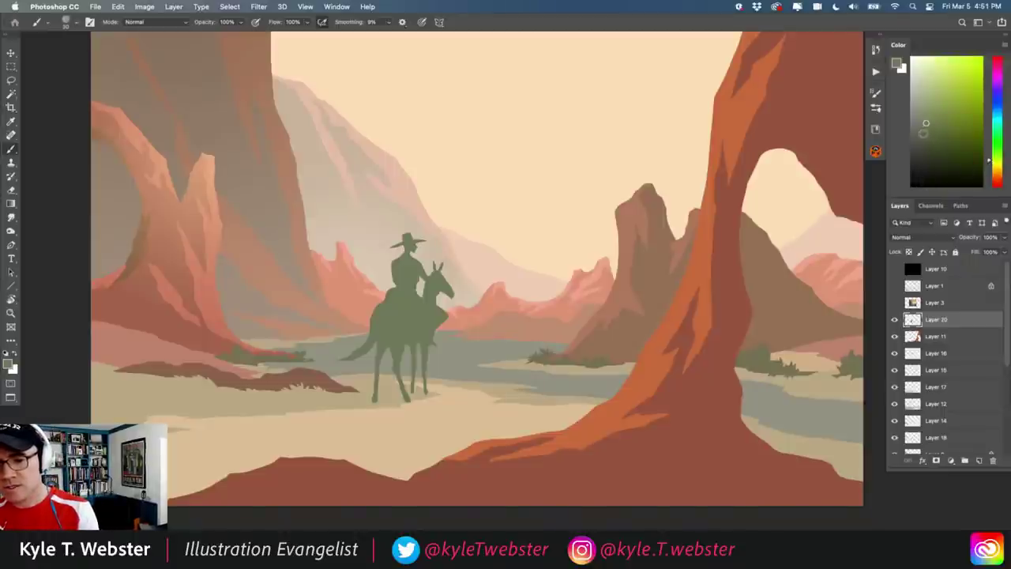
# Choose a darker muted green and lock the transparent pixels of Layer 20
pyautogui.click(994, 147)
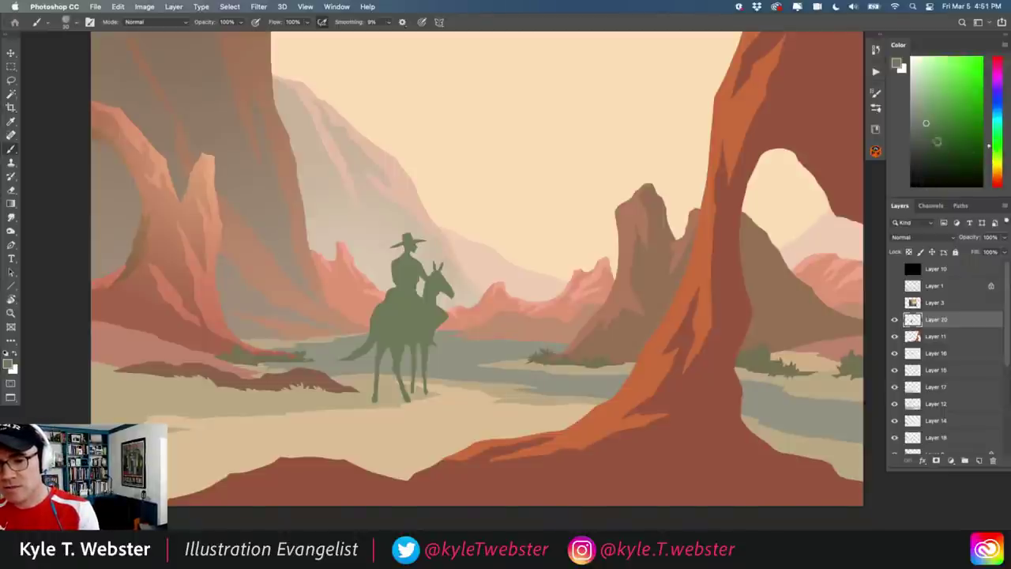
pyautogui.click(925, 128)
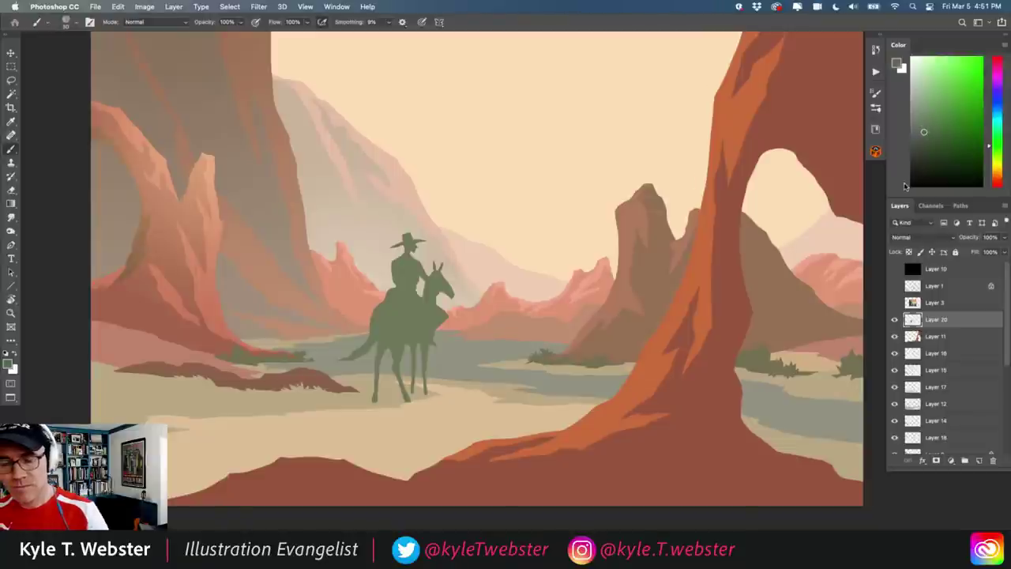
pyautogui.click(920, 135)
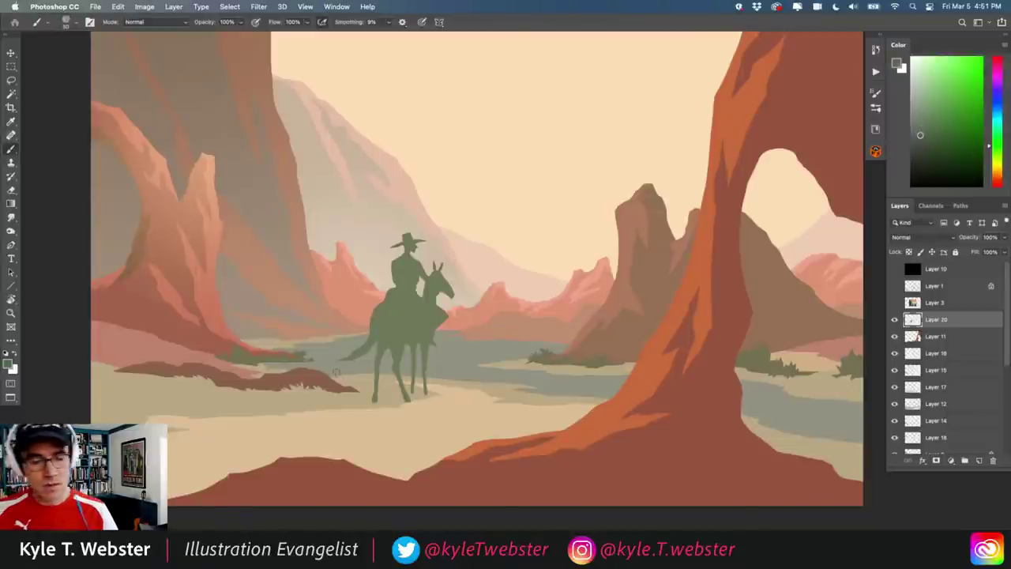
pyautogui.scroll(2, 348, 385)
pyautogui.press('l')
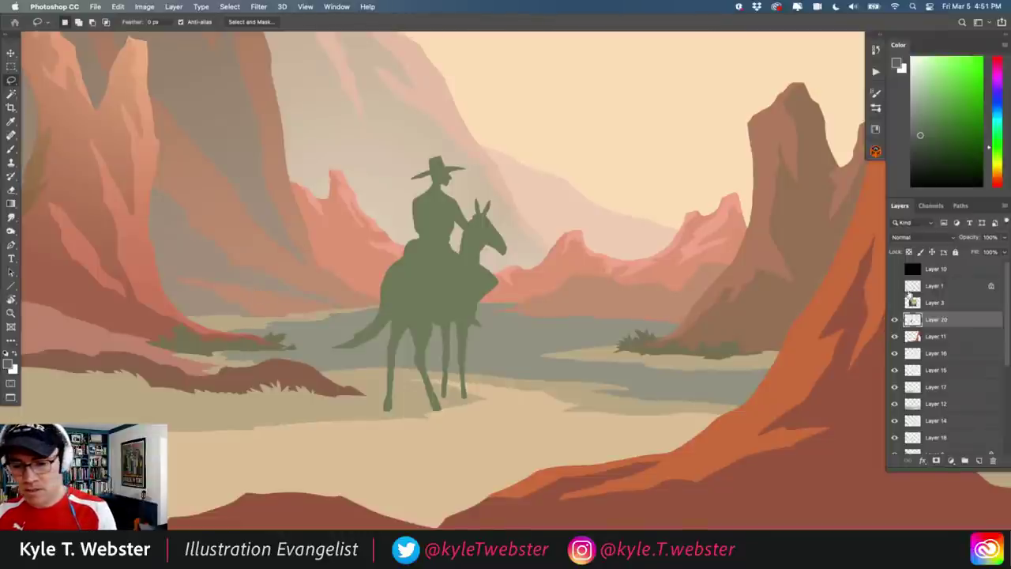
pyautogui.click(908, 252)
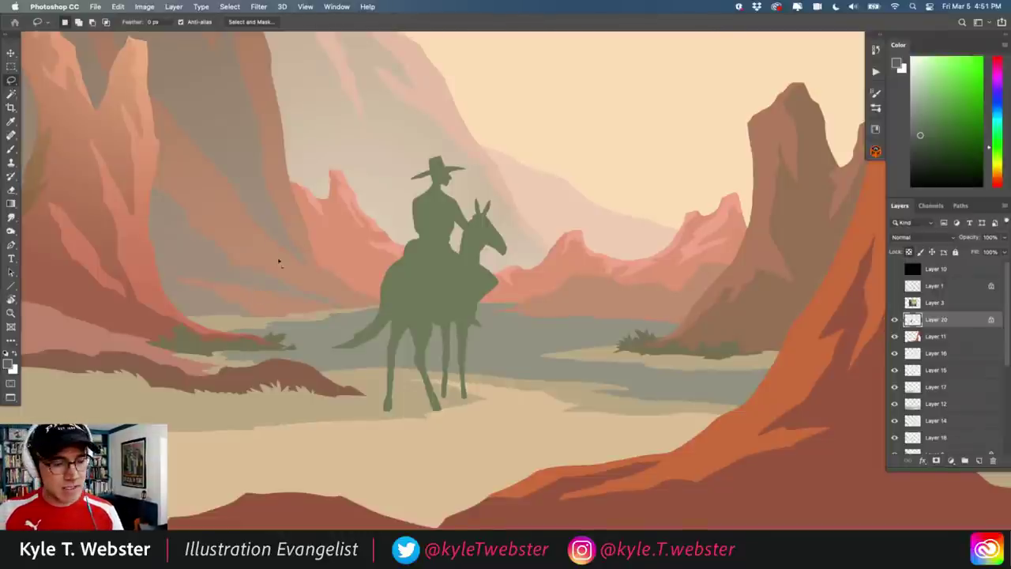
# Lasso the horse's body, legs and tail around the rider's leg, fill them with the darker green, and deselect
pyautogui.moveTo(397, 259)
pyautogui.mouseDown()
pyautogui.moveTo(467, 275)
pyautogui.moveTo(478, 284)
pyautogui.moveTo(458, 319)
pyautogui.mouseUp()
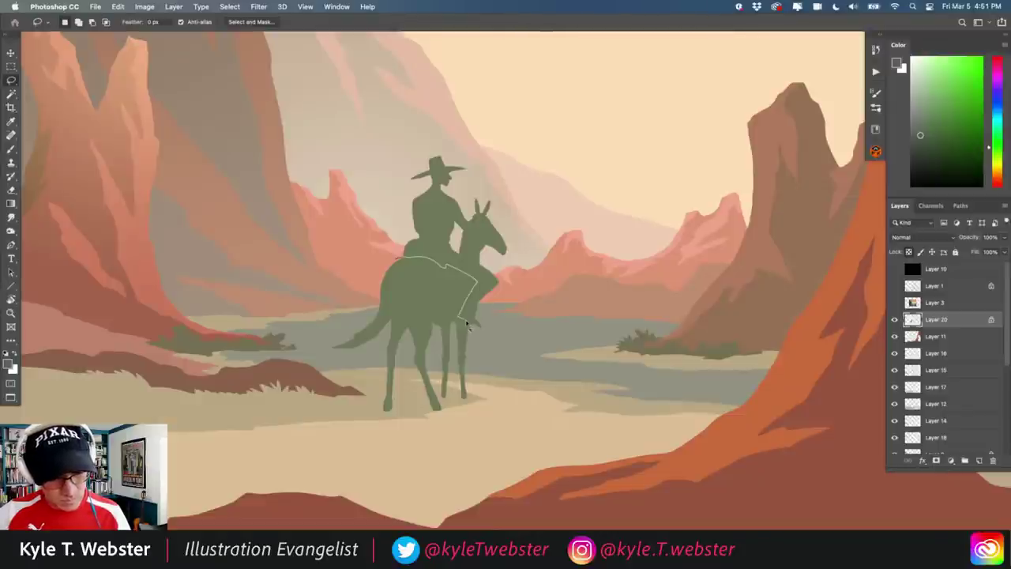
pyautogui.moveTo(480, 379)
pyautogui.mouseDown()
pyautogui.moveTo(355, 403)
pyautogui.moveTo(320, 302)
pyautogui.moveTo(372, 267)
pyautogui.mouseUp()
pyautogui.press('super+d')
# Lasso the horse's head and neck around the rider's hand, fill them with the darker green, and deselect
pyautogui.press('super+plus')
pyautogui.moveTo(471, 210); pyautogui.dragTo(464, 259)
pyautogui.moveTo(537, 280)
pyautogui.mouseDown()
pyautogui.moveTo(517, 134)
pyautogui.moveTo(481, 146)
pyautogui.moveTo(482, 192)
pyautogui.moveTo(500, 214)
pyautogui.moveTo(466, 212)
pyautogui.mouseUp()
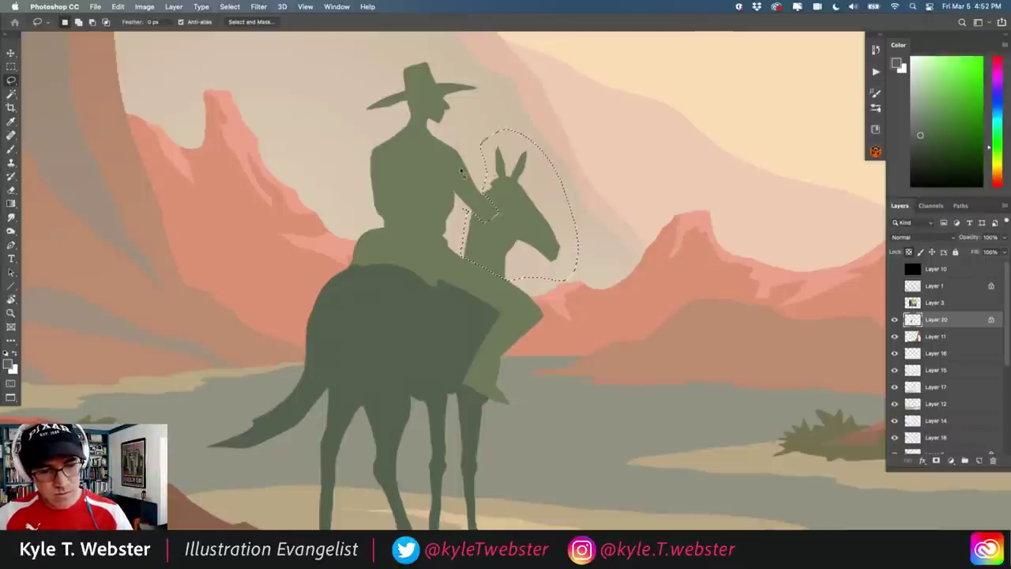
pyautogui.hotkey('alt', 'BackSpace')
pyautogui.press('super+d')
# Lasso the rider's hat, fill it with the darker green, and check the figure against the whole scene
pyautogui.scroll(-1, 342, 375)
pyautogui.scroll(-3, 342, 375)
pyautogui.scroll(4, 360, 138)
pyautogui.moveTo(338, 216)
pyautogui.mouseDown()
pyautogui.moveTo(314, 241)
pyautogui.moveTo(336, 248)
pyautogui.moveTo(438, 225)
pyautogui.moveTo(423, 205)
pyautogui.moveTo(349, 188)
pyautogui.mouseUp()
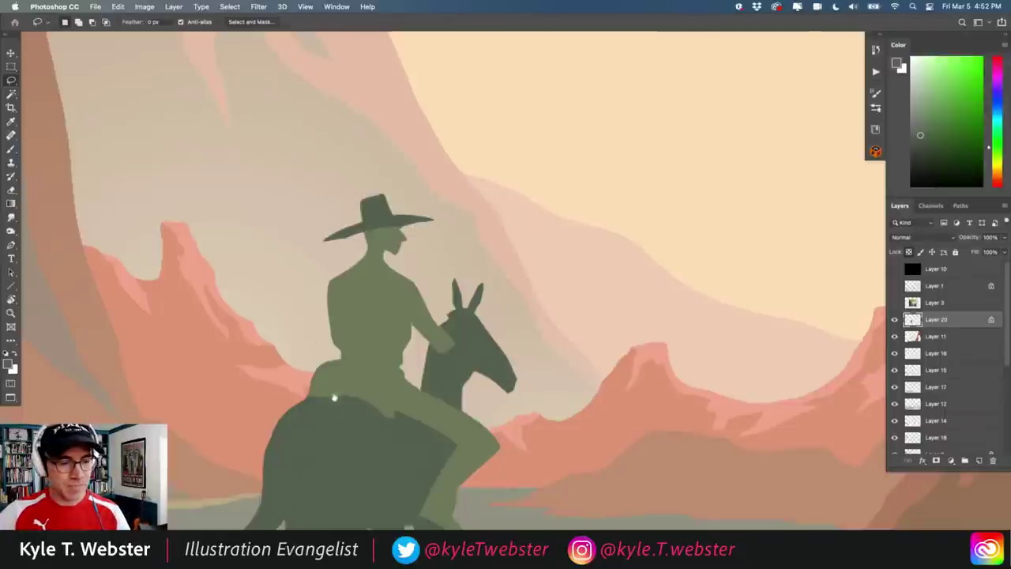
pyautogui.scroll(-4, 316, 238)
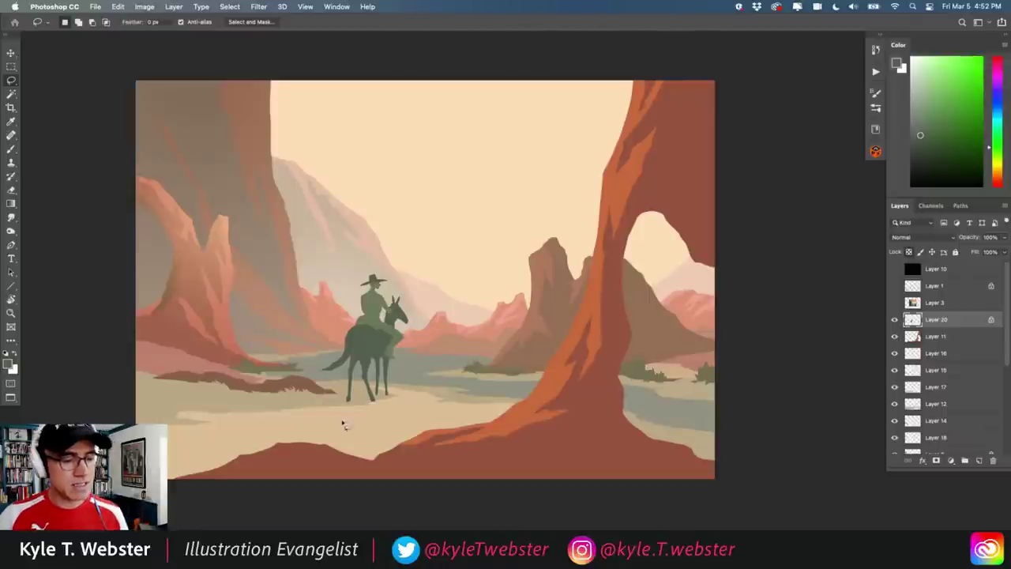
# Sample the light sand colour, add a layer above Layer 20, and fill lassoed grass tufts over the horse's hooves
pyautogui.scroll(4, 354, 417)
pyautogui.press('b')
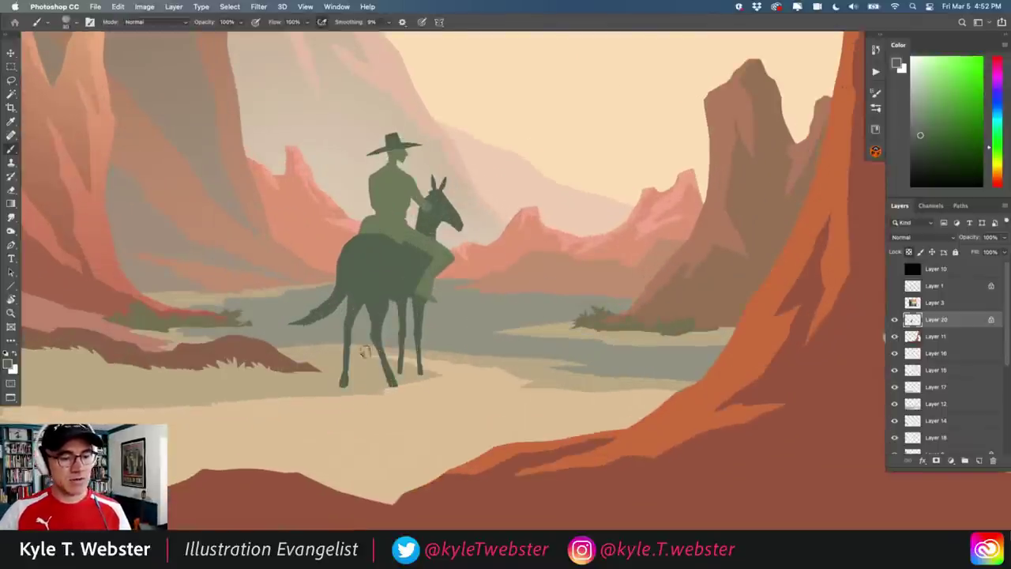
pyautogui.keyDown('alt'); pyautogui.click(336, 399); pyautogui.keyUp('alt')
pyautogui.press('l')
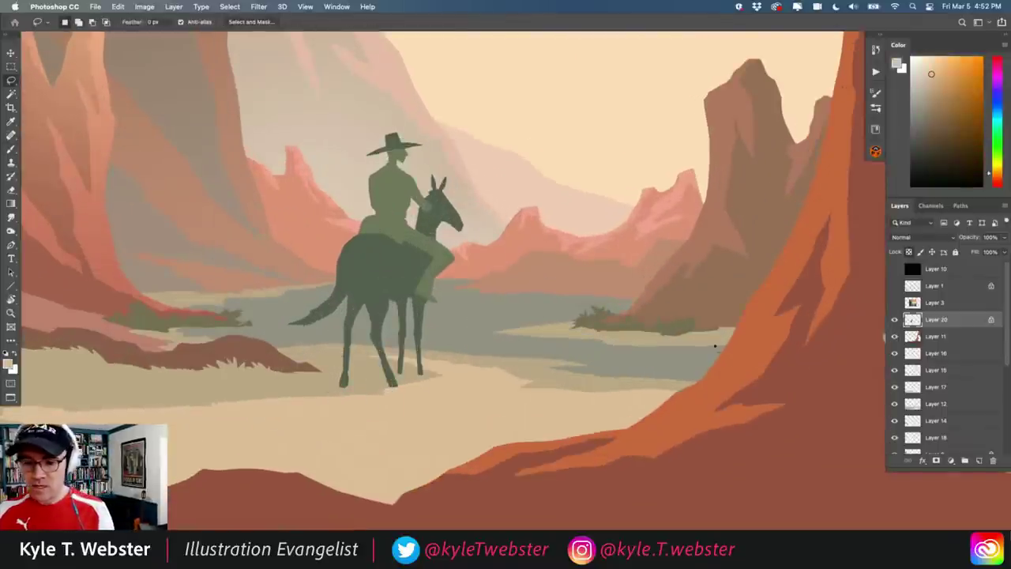
pyautogui.click(978, 459)
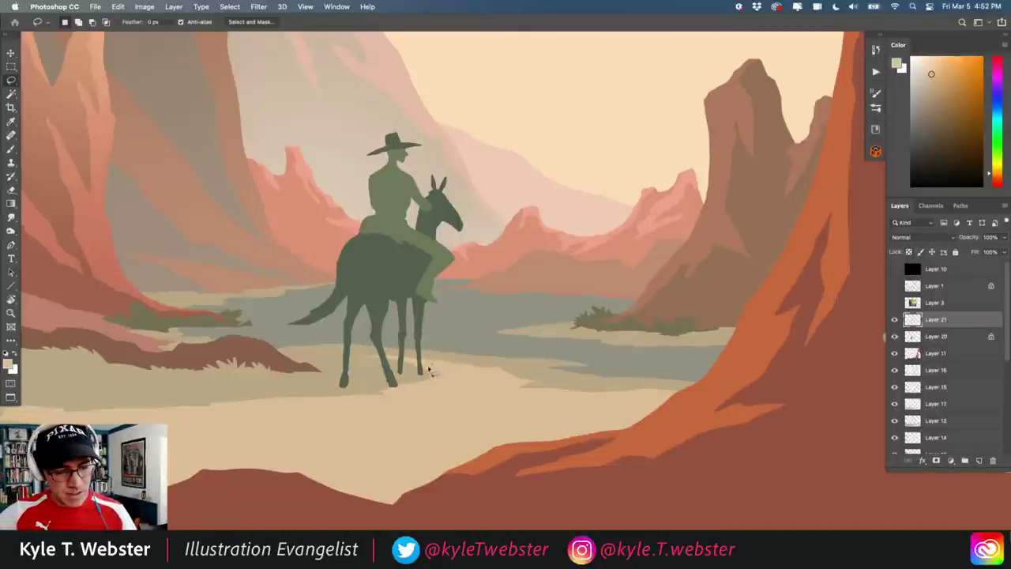
pyautogui.moveTo(420, 373)
pyautogui.mouseDown()
pyautogui.moveTo(392, 357)
pyautogui.moveTo(405, 396)
pyautogui.moveTo(395, 379)
pyautogui.moveTo(348, 398)
pyautogui.moveTo(338, 364)
pyautogui.moveTo(321, 394)
pyautogui.moveTo(280, 406)
pyautogui.moveTo(396, 413)
pyautogui.moveTo(435, 396)
pyautogui.moveTo(442, 373)
pyautogui.mouseUp()
pyautogui.press('BackSpace')
pyautogui.press('super+d')
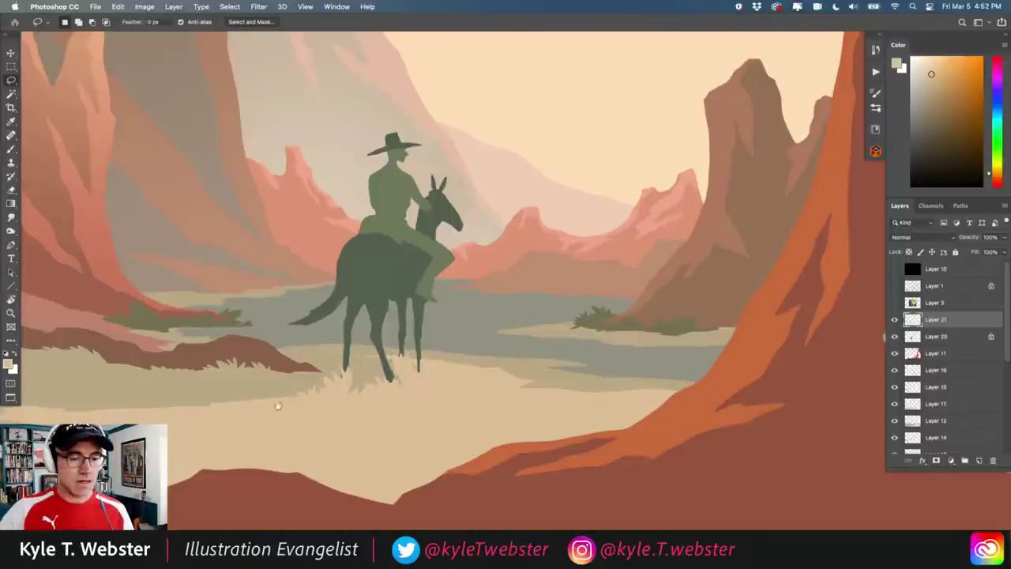
# Extend the sand-coloured grass beneath the horse with another lassoed, filled patch on Layer 21, then check the whole scene
pyautogui.scroll(-5, 279, 404)
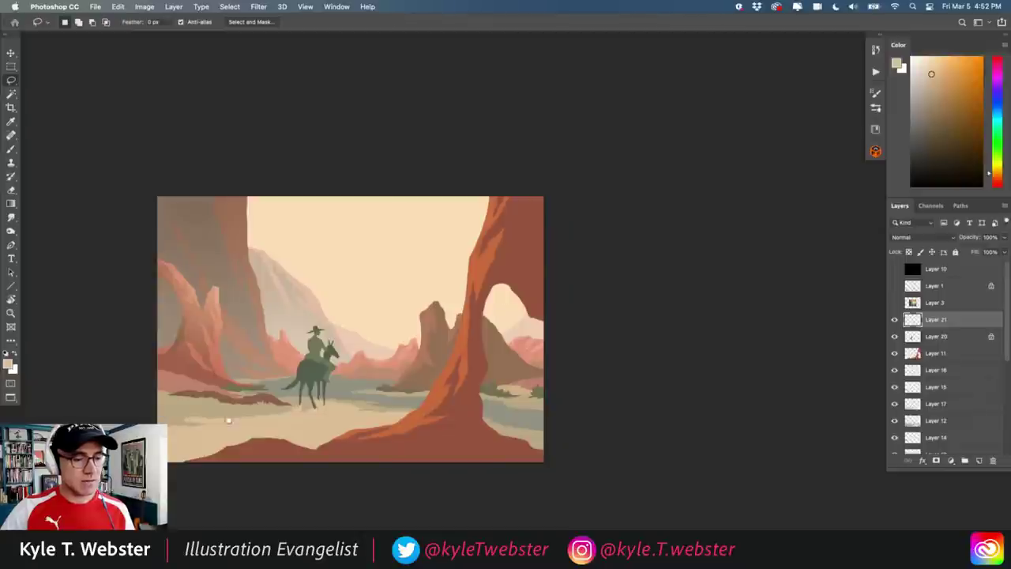
pyautogui.scroll(5, 315, 417)
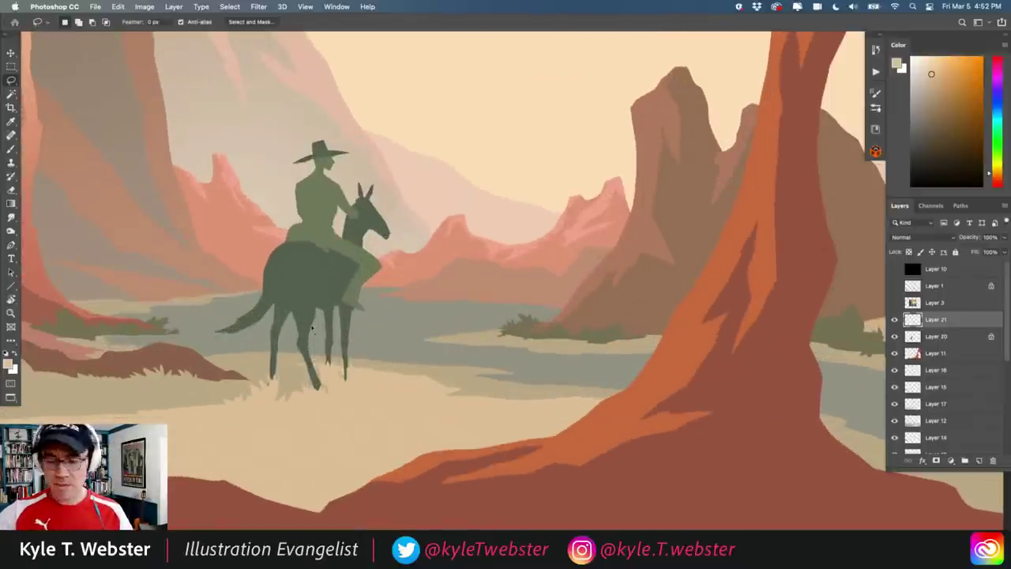
pyautogui.moveTo(348, 378)
pyautogui.mouseDown()
pyautogui.moveTo(446, 376)
pyautogui.moveTo(475, 395)
pyautogui.moveTo(530, 399)
pyautogui.moveTo(521, 411)
pyautogui.moveTo(268, 427)
pyautogui.mouseUp()
pyautogui.press('super+d')
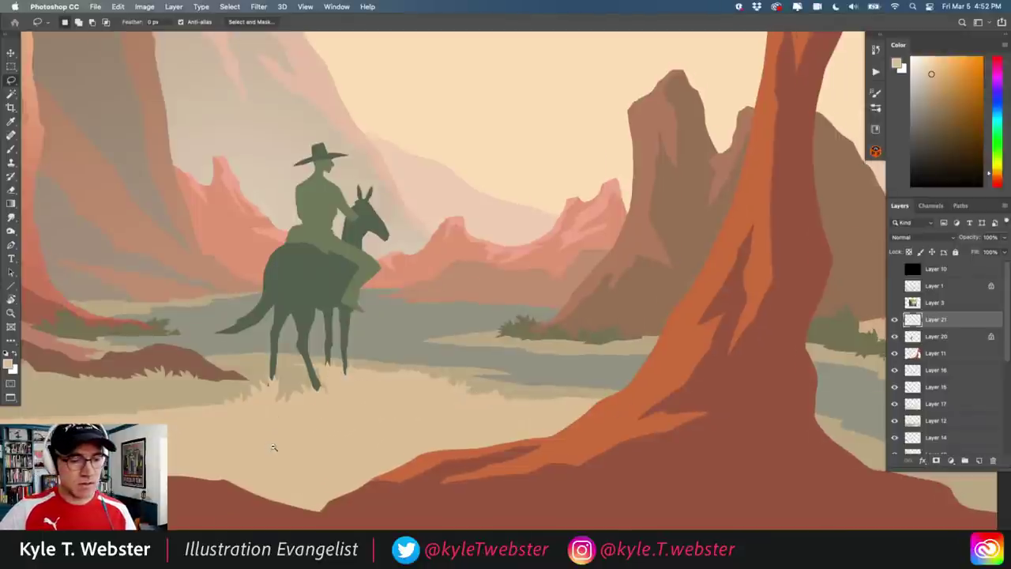
pyautogui.scroll(-5, 275, 448)
pyautogui.scroll(-2, 242, 436)
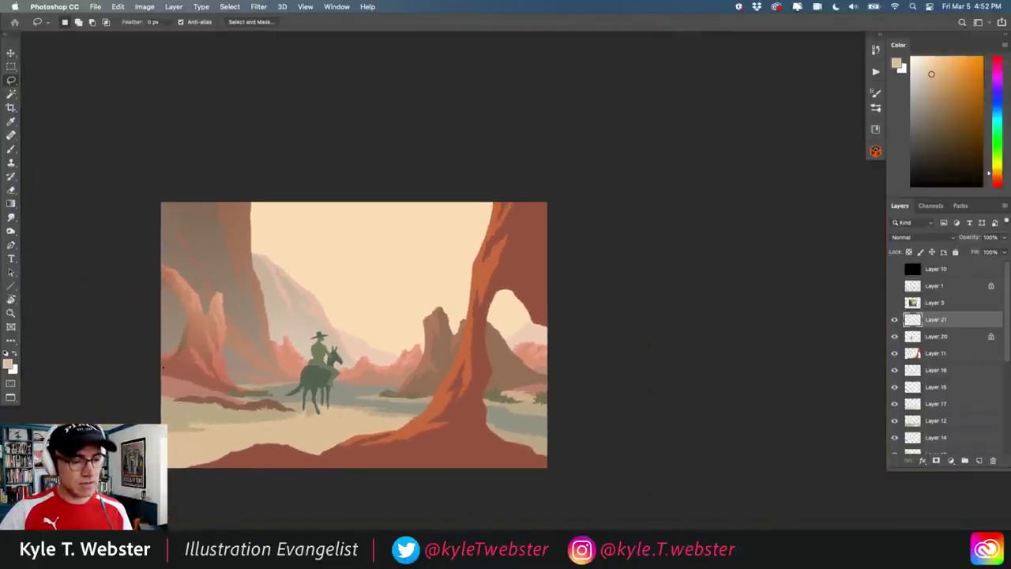
pyautogui.scroll(2, 339, 424)
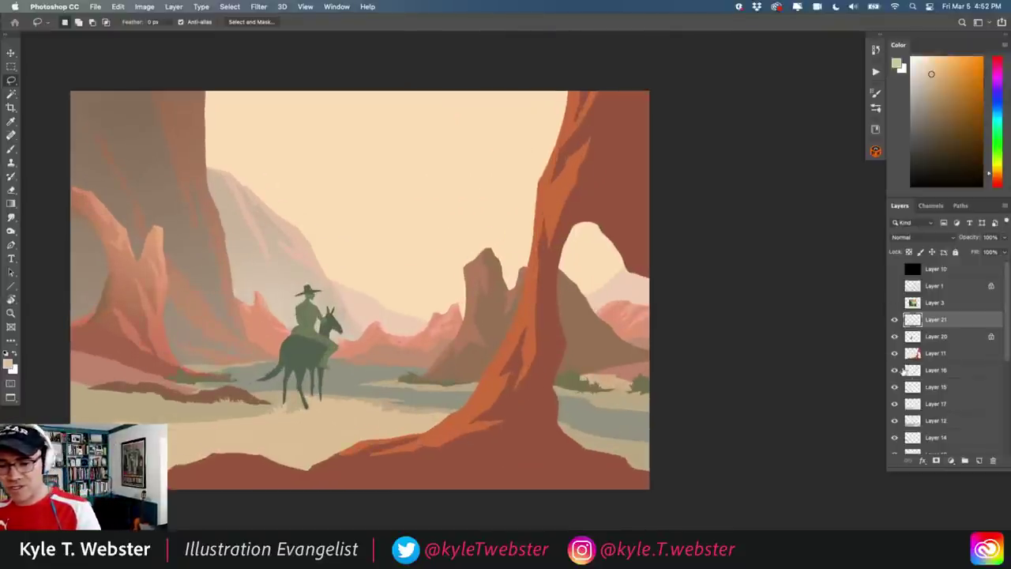
# Add a layer directly above Layer 4 and set the foreground colour to the light orange #face9b
pyautogui.moveTo(1008, 317); pyautogui.dragTo(999, 384)
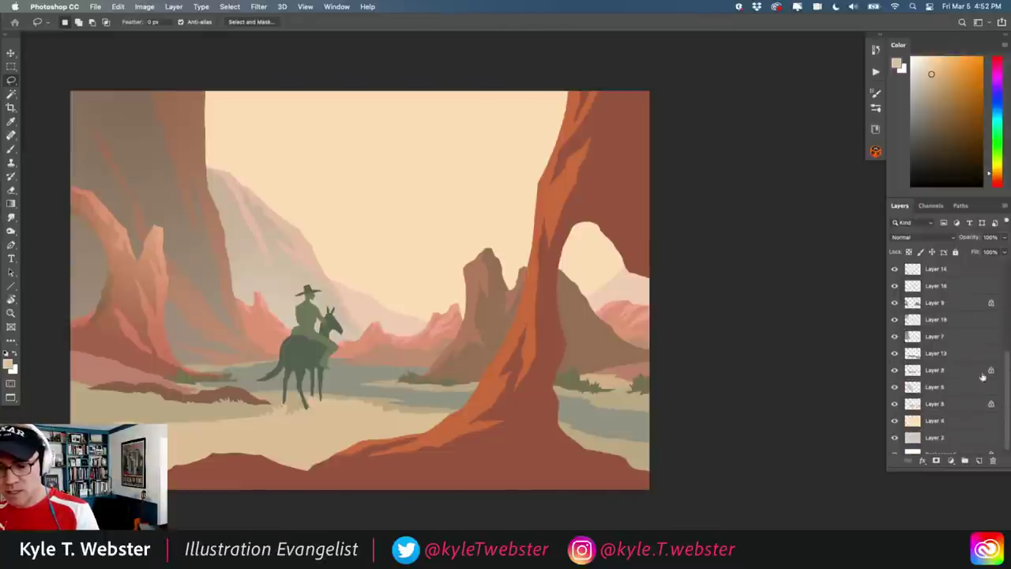
pyautogui.click(979, 461)
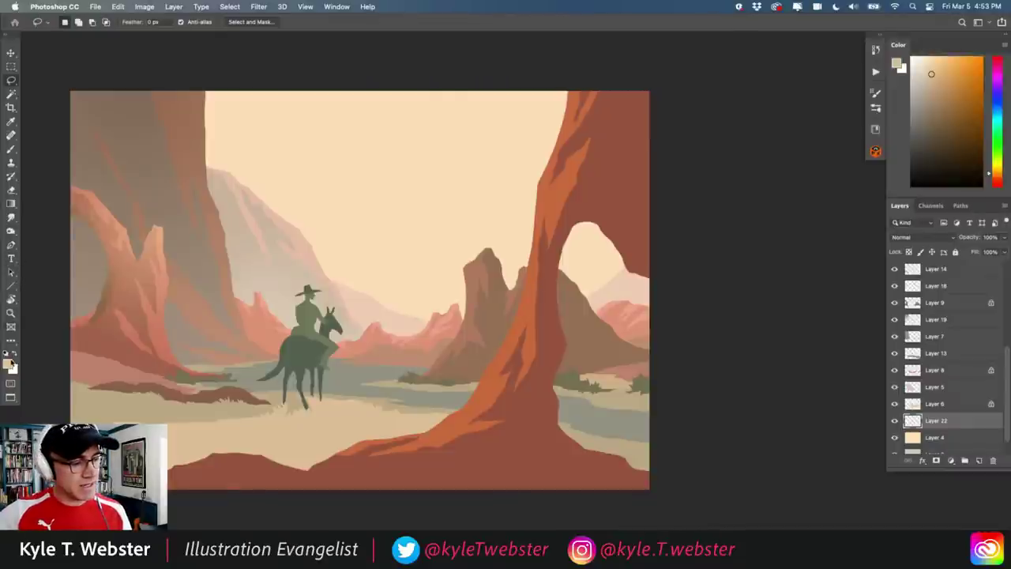
pyautogui.click(9, 363)
pyautogui.click(258, 140)
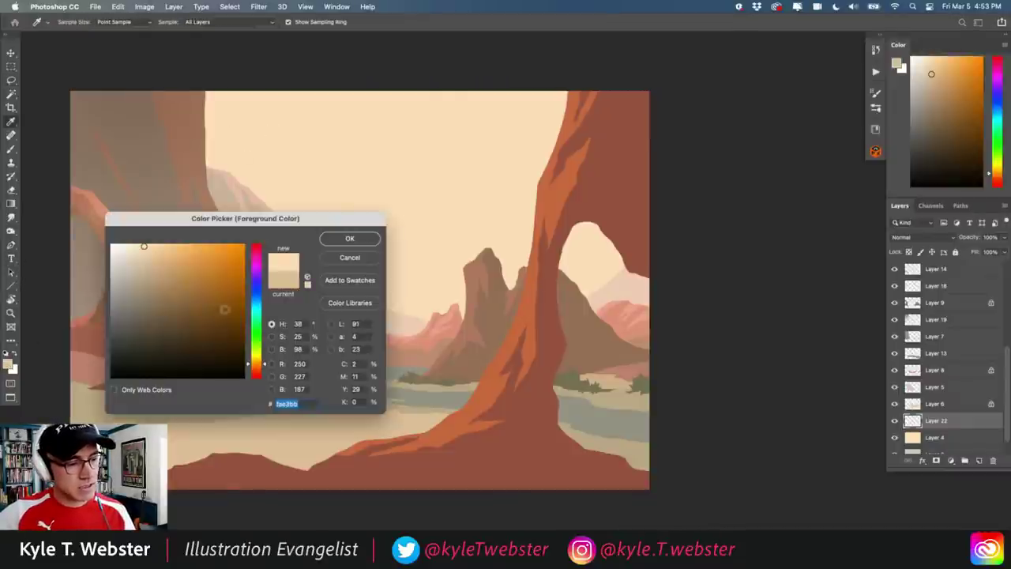
pyautogui.click(160, 248)
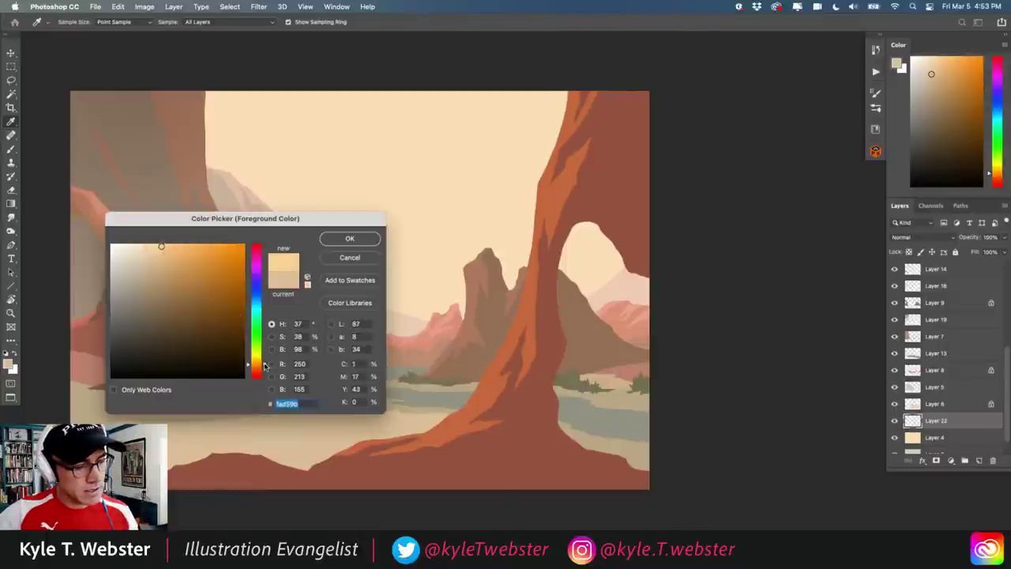
pyautogui.click(340, 239)
pyautogui.press('l')
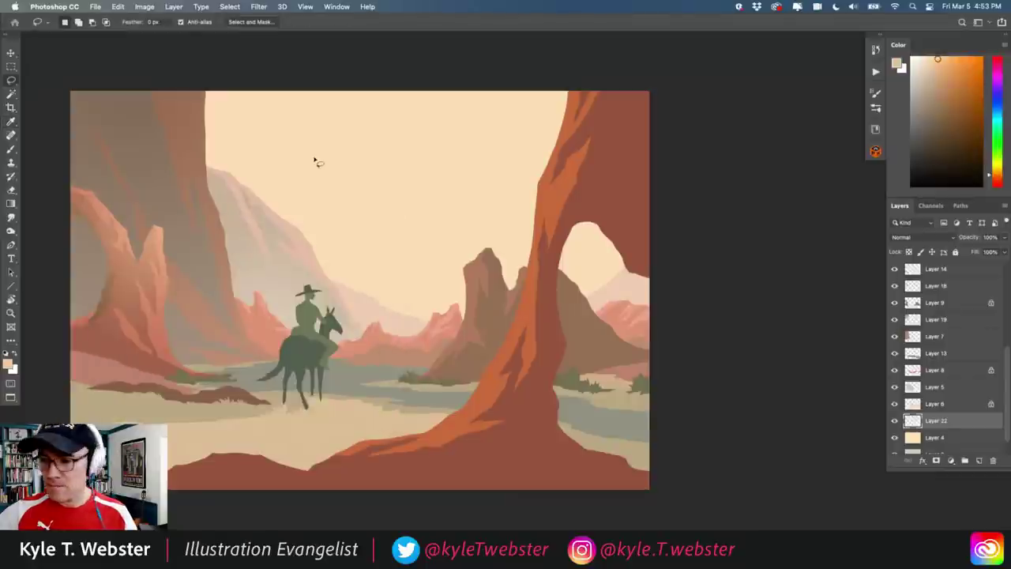
# Lasso a wavy cloud band across the top of the sky, fill it with the light orange, and deselect
pyautogui.moveTo(171, 120)
pyautogui.mouseDown()
pyautogui.moveTo(238, 127)
pyautogui.moveTo(305, 113)
pyautogui.moveTo(407, 124)
pyautogui.moveTo(661, 195)
pyautogui.moveTo(686, 98)
pyautogui.moveTo(617, 61)
pyautogui.moveTo(155, 75)
pyautogui.mouseUp()
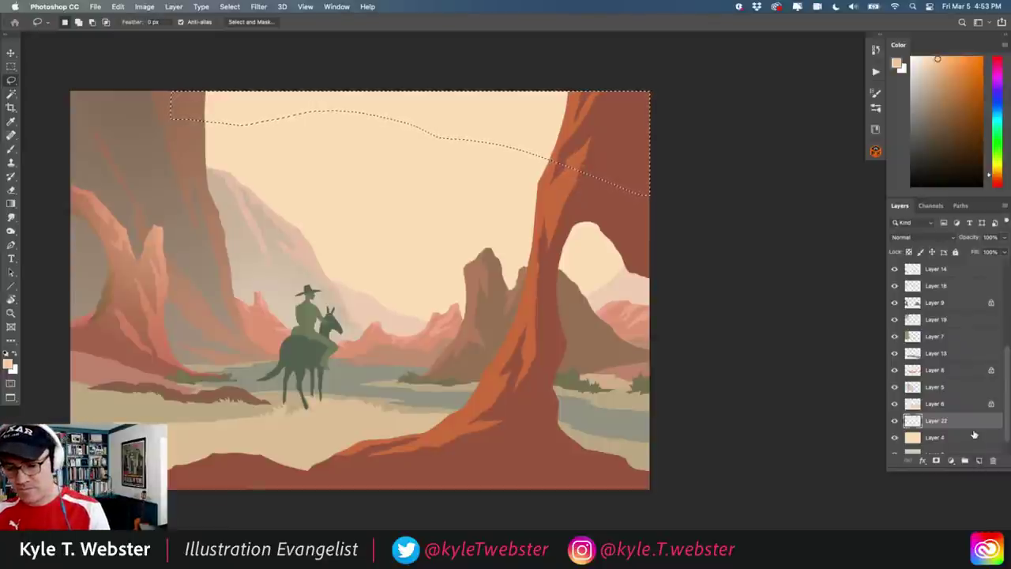
pyautogui.hotkey('alt', 'BackSpace')
pyautogui.press('super+d')
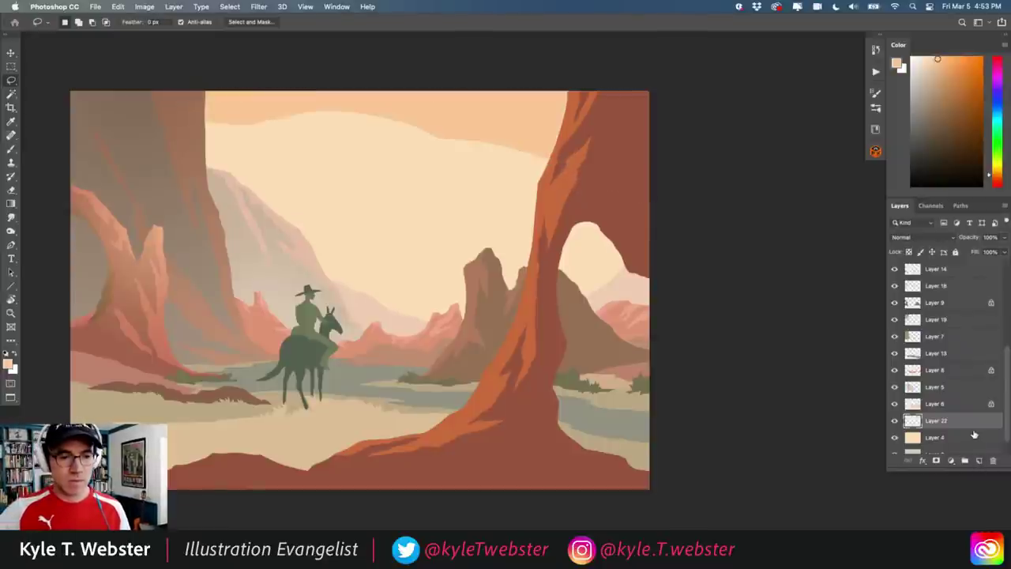
# Add another layer between Layer 4 and Layer 22 and shift the foreground colour to a light pink
pyautogui.click(945, 438)
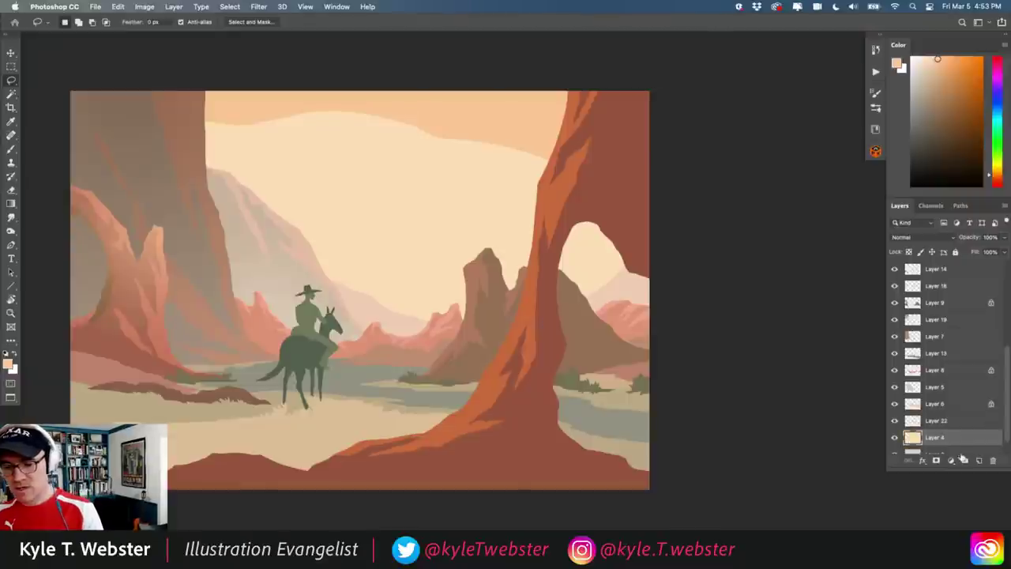
pyautogui.click(980, 460)
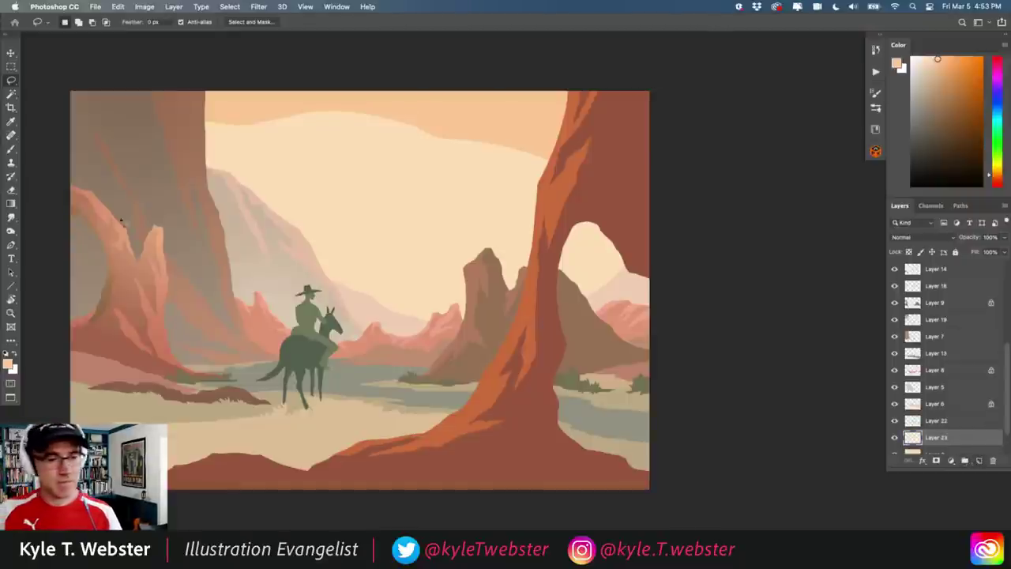
pyautogui.click(9, 364)
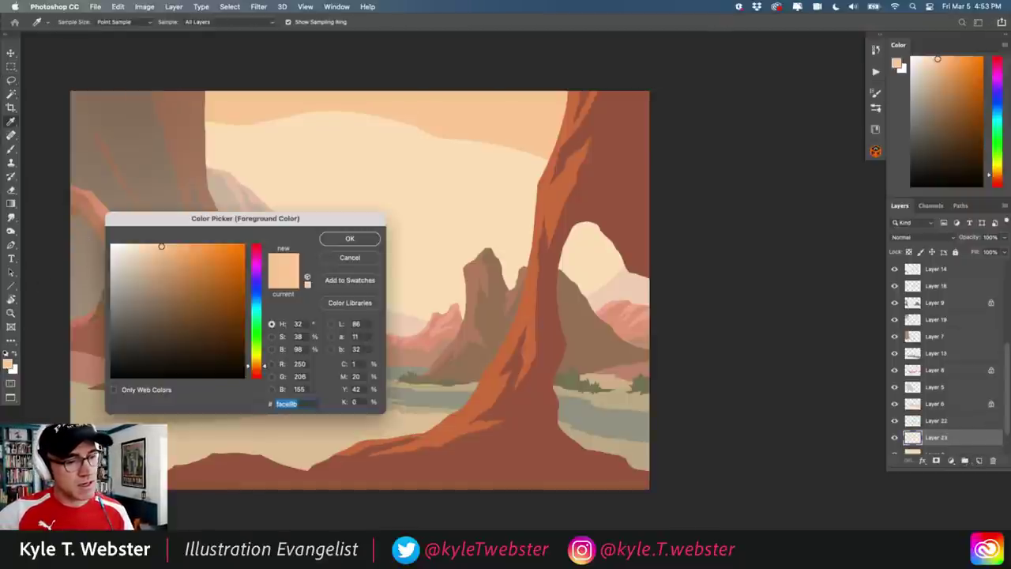
pyautogui.moveTo(263, 366); pyautogui.dragTo(264, 371)
pyautogui.moveTo(161, 247); pyautogui.dragTo(152, 246)
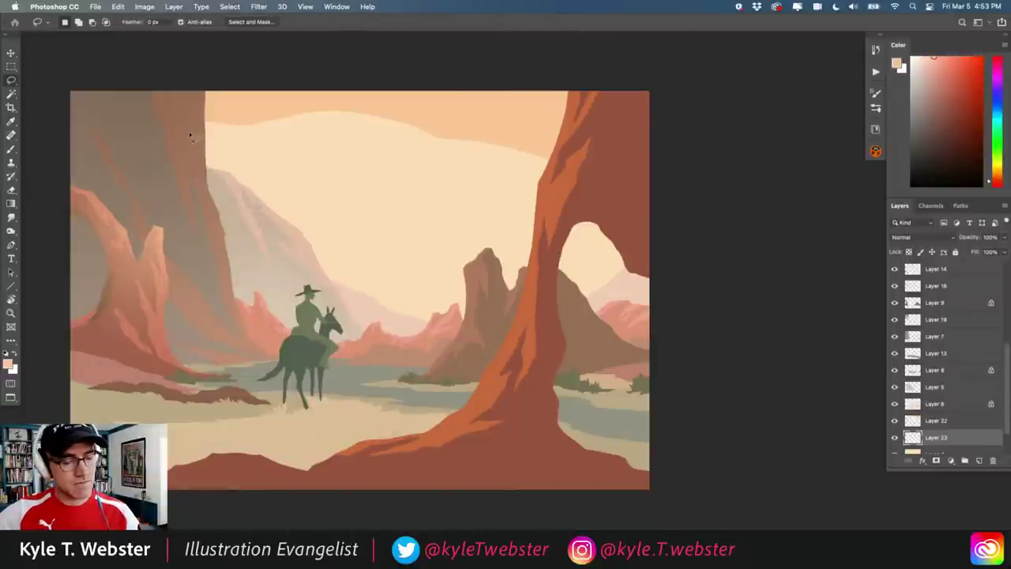
# Fill a lassoed wavy band below the orange cloud with pink on Layer 23 and set the layer's opacity to 50%
pyautogui.moveTo(187, 140)
pyautogui.mouseDown()
pyautogui.moveTo(424, 184)
pyautogui.moveTo(537, 173)
pyautogui.moveTo(537, 77)
pyautogui.moveTo(135, 79)
pyautogui.mouseUp()
pyautogui.hotkey('alt', 'BackSpace')
pyautogui.press('super+d')
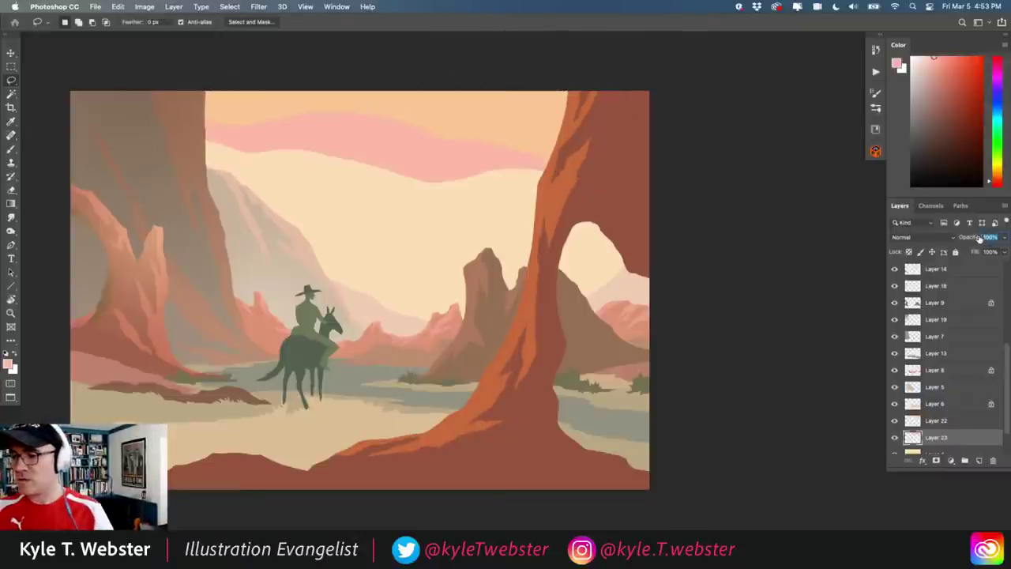
pyautogui.write('50')
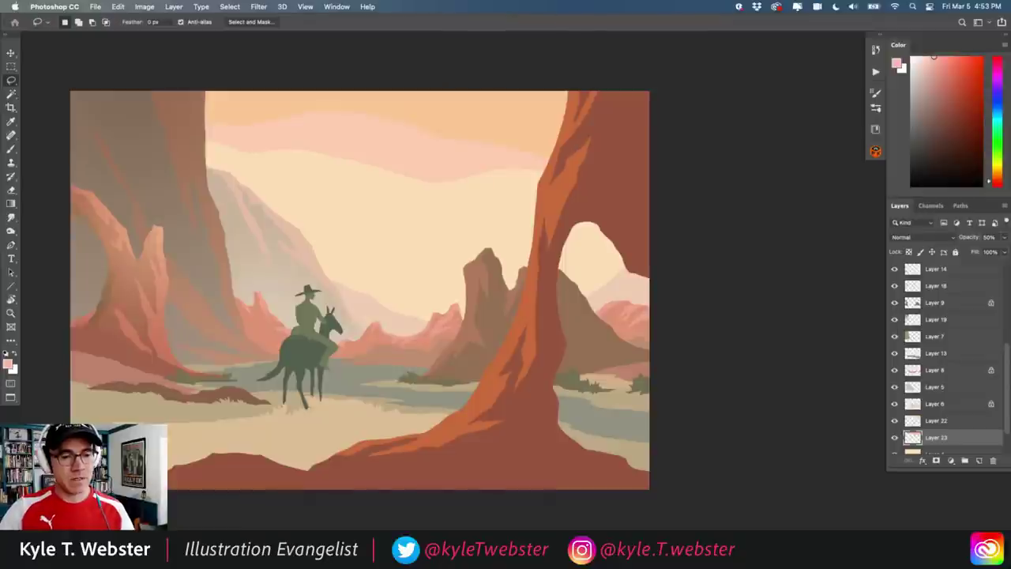
# Sample the pale pink cloud colour and fill a lassoed tapered streak across the orange cloud on Layer 22, then deselect
pyautogui.click(350, 129)
pyautogui.moveTo(591, 113)
pyautogui.mouseDown()
pyautogui.moveTo(375, 143)
pyautogui.moveTo(454, 131)
pyautogui.moveTo(603, 128)
pyautogui.mouseUp()
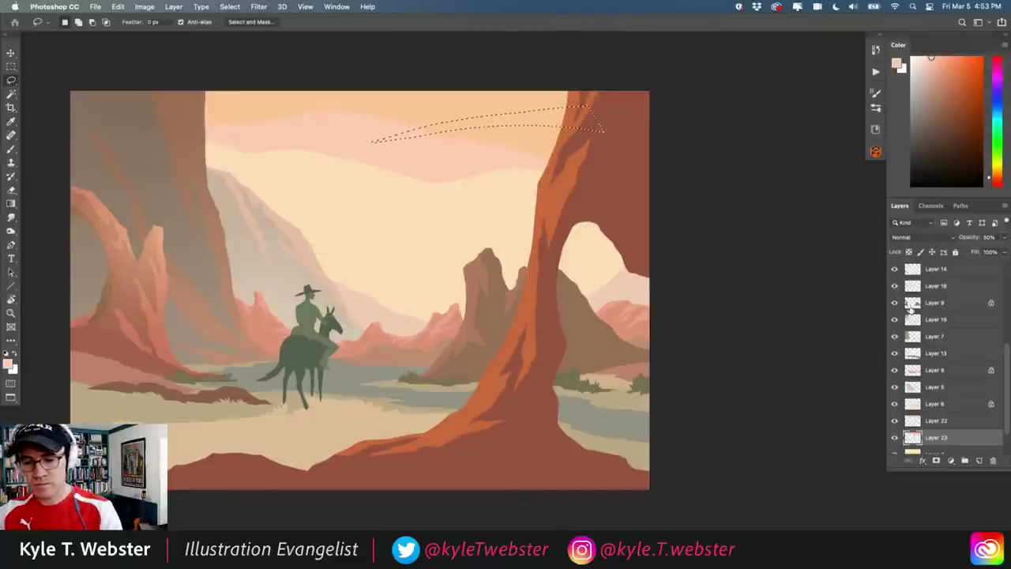
pyautogui.click(917, 421)
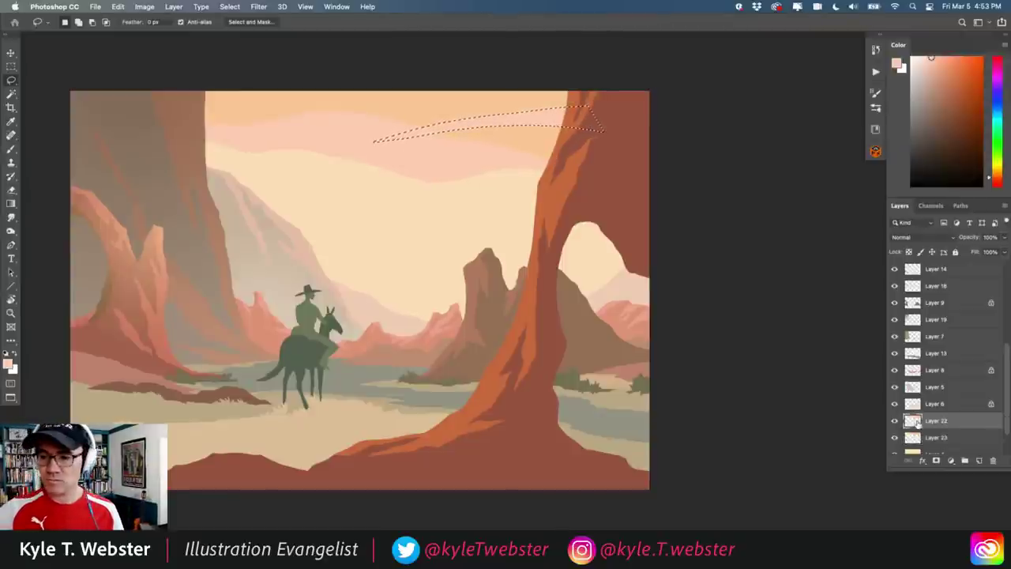
pyautogui.press('super+d')
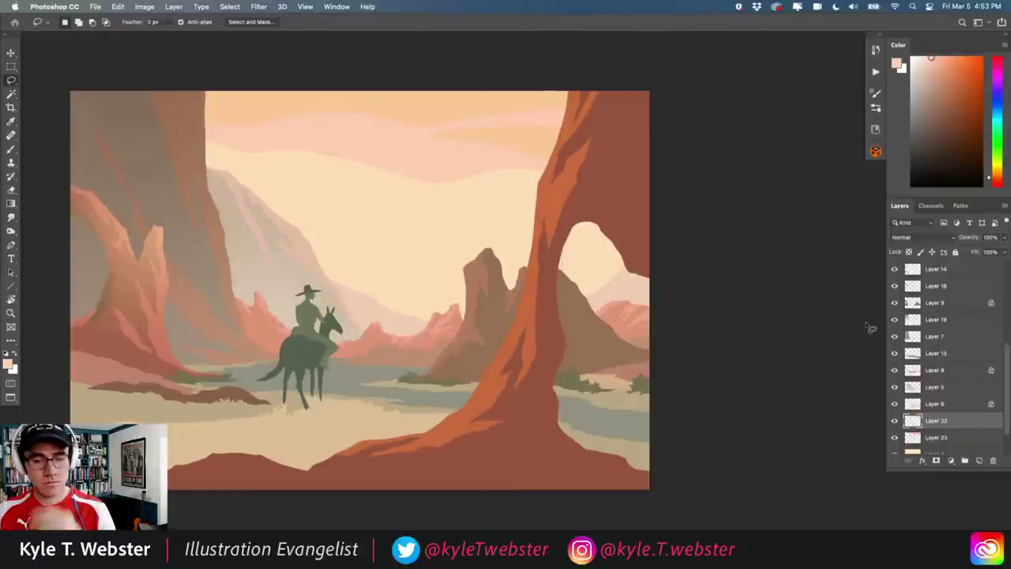
pyautogui.scroll(5, 440, 147)
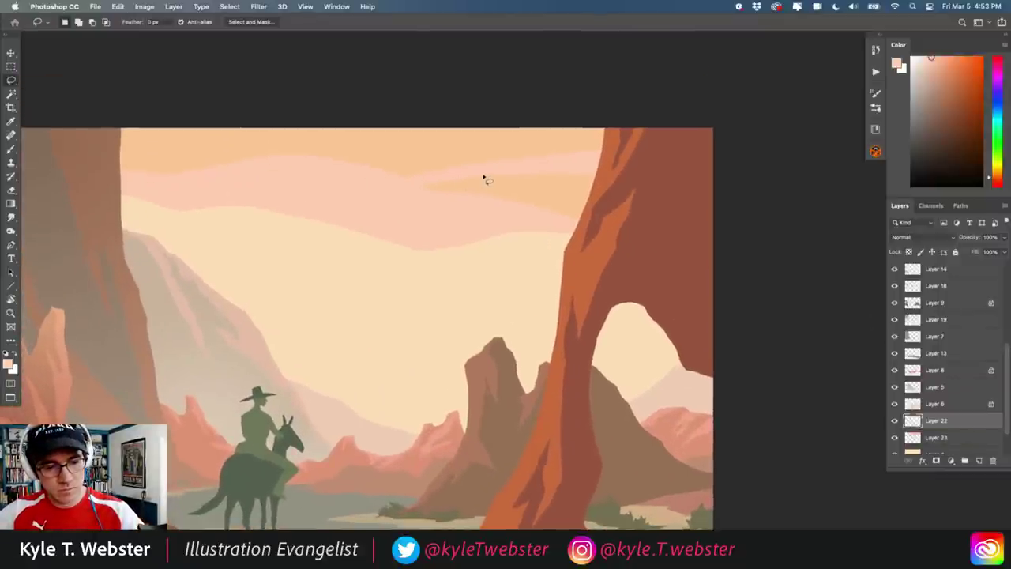
# Fill a lassoed tapered streak at the sky's edge beside the arch with pale pink on Layer 22, then deselect
pyautogui.moveTo(474, 181)
pyautogui.mouseDown()
pyautogui.moveTo(625, 204)
pyautogui.moveTo(608, 162)
pyautogui.moveTo(504, 169)
pyautogui.mouseUp()
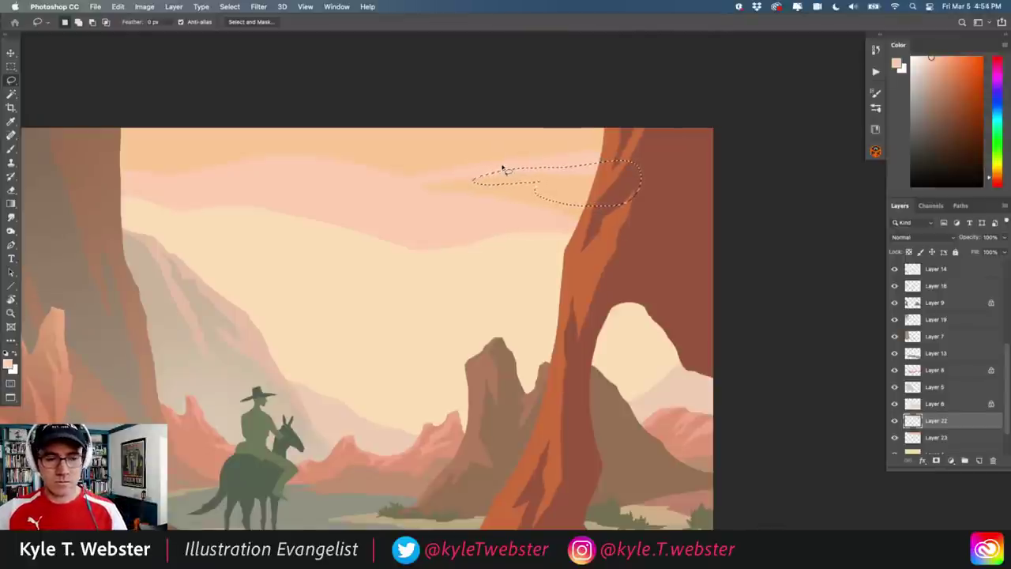
pyautogui.press('super+d')
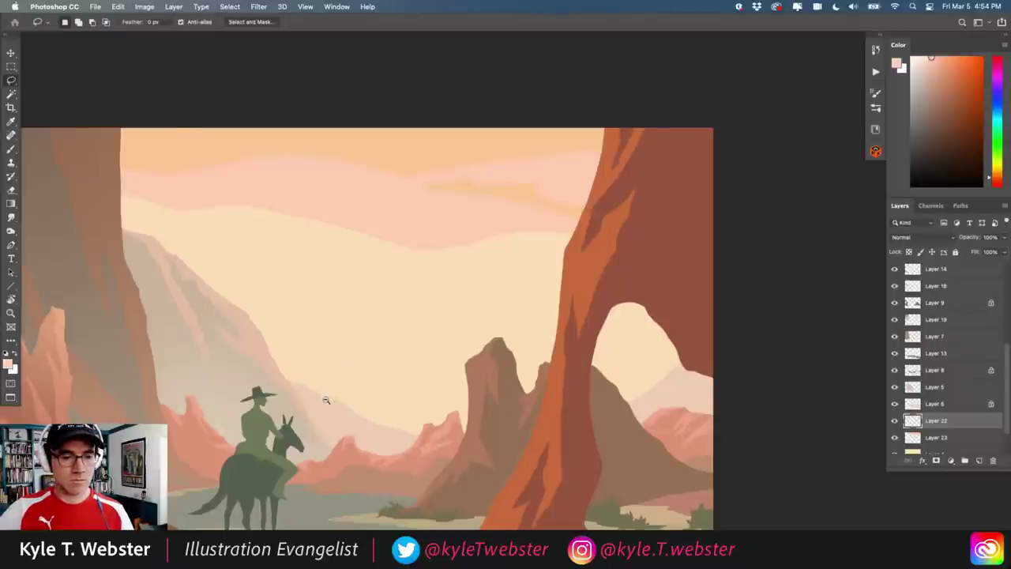
# Lasso a scalloped cloud band along the sky's upper edge, fill it with the pale pink, and deselect
pyautogui.scroll(-3, 331, 397)
pyautogui.scroll(4, 347, 294)
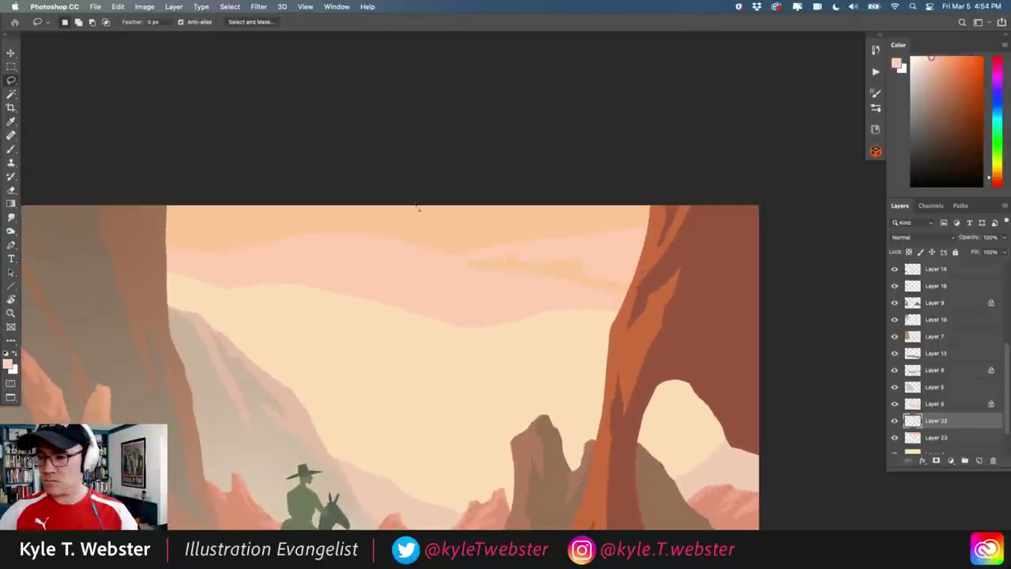
pyautogui.moveTo(629, 236)
pyautogui.mouseDown()
pyautogui.moveTo(390, 226)
pyautogui.moveTo(261, 187)
pyautogui.moveTo(718, 207)
pyautogui.moveTo(678, 237)
pyautogui.mouseUp()
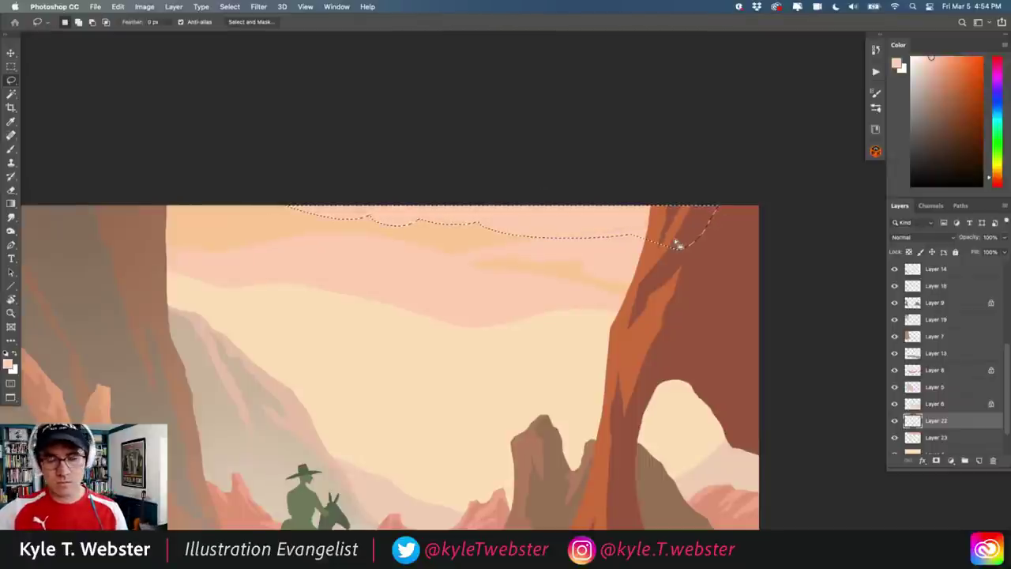
pyautogui.scroll(-2, 341, 467)
pyautogui.scroll(3, 353, 385)
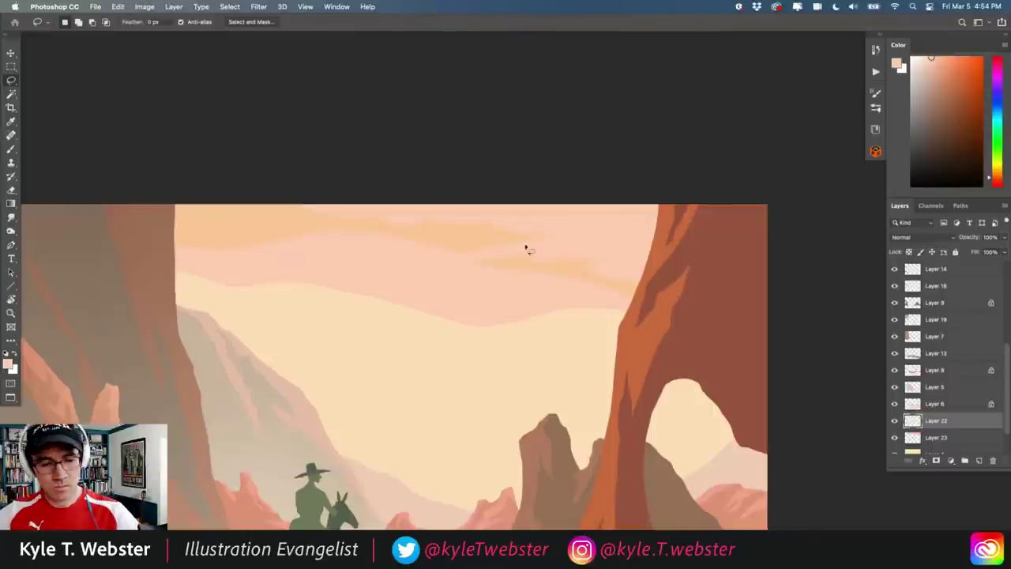
# Lasso forked cloud streaks beside the arch, sample the light orange cloud colour, fill the streaks with it, and deselect
pyautogui.moveTo(554, 274)
pyautogui.mouseDown()
pyautogui.moveTo(358, 281)
pyautogui.moveTo(431, 298)
pyautogui.moveTo(586, 296)
pyautogui.moveTo(657, 309)
pyautogui.moveTo(569, 274)
pyautogui.moveTo(695, 261)
pyautogui.moveTo(687, 231)
pyautogui.mouseUp()
pyautogui.moveTo(619, 247); pyautogui.dragTo(533, 268)
pyautogui.press('i')
pyautogui.click(429, 224)
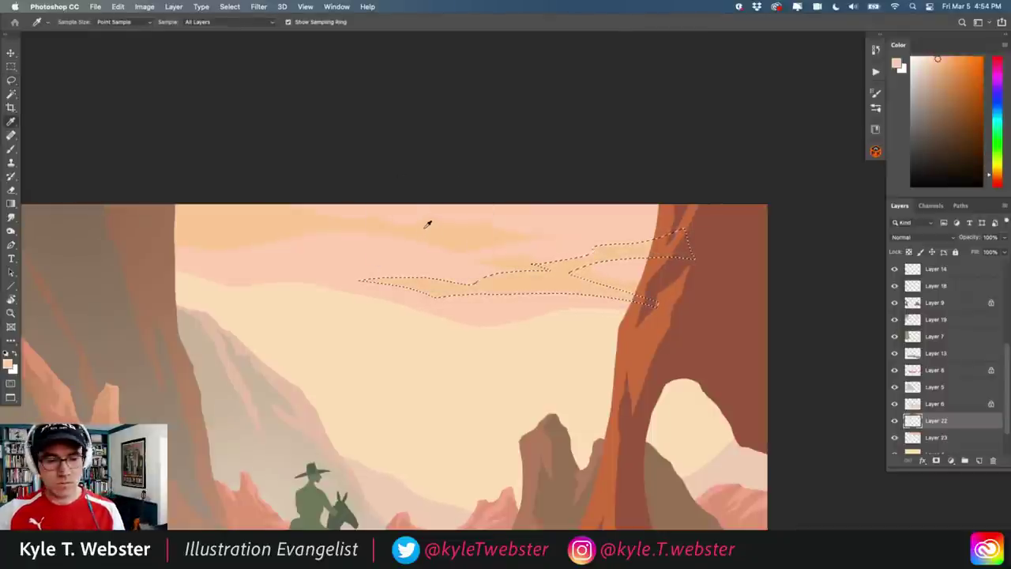
pyautogui.press('super+d')
# Lasso the area along the sky's upper edge, refill it with the light orange, and deselect
pyautogui.scroll(-2, 343, 422)
pyautogui.scroll(3, 404, 334)
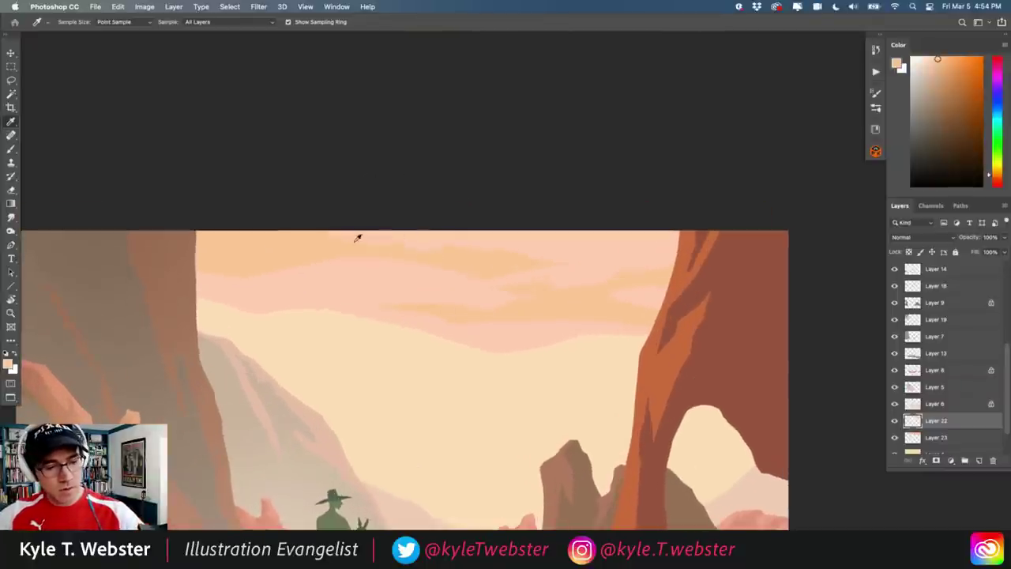
pyautogui.press('l')
pyautogui.moveTo(305, 252)
pyautogui.mouseDown()
pyautogui.moveTo(549, 265)
pyautogui.moveTo(683, 245)
pyautogui.moveTo(725, 205)
pyautogui.moveTo(558, 196)
pyautogui.moveTo(293, 214)
pyautogui.mouseUp()
pyautogui.hotkey('ctrl', 'd')
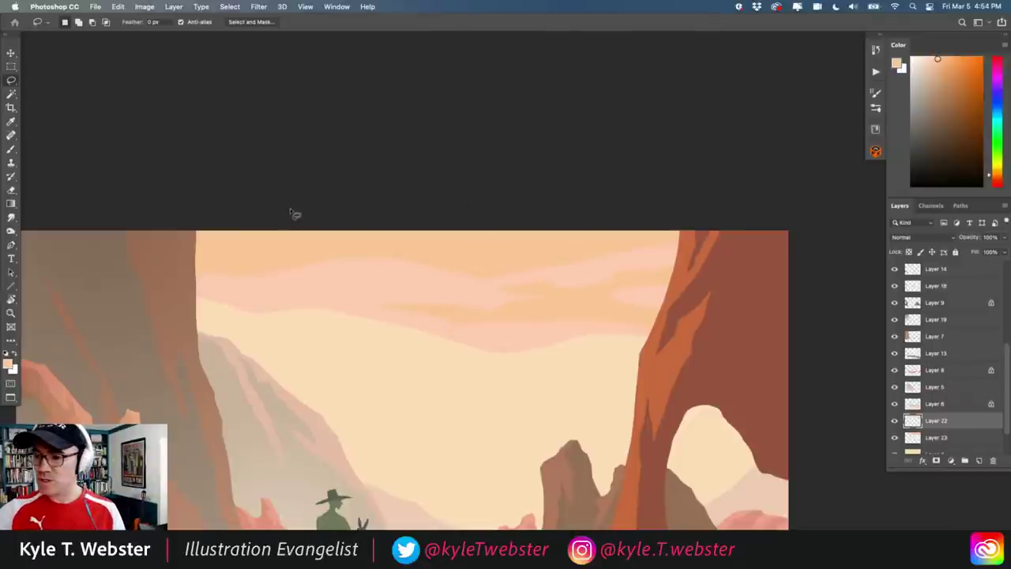
# Deepen the orange clouds on Layer 22 with a Curves adjustment that lowers the middle of the RGB curve
pyautogui.hotkey('ctrl', 'm')
pyautogui.moveTo(506, 113); pyautogui.dragTo(618, 156)
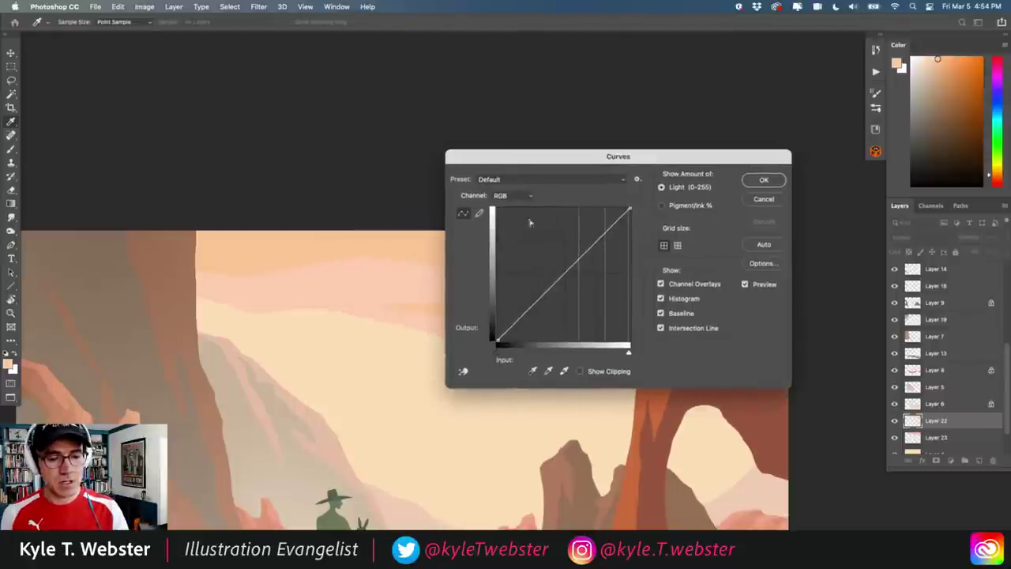
pyautogui.moveTo(562, 279); pyautogui.dragTo(566, 282)
pyautogui.click(763, 180)
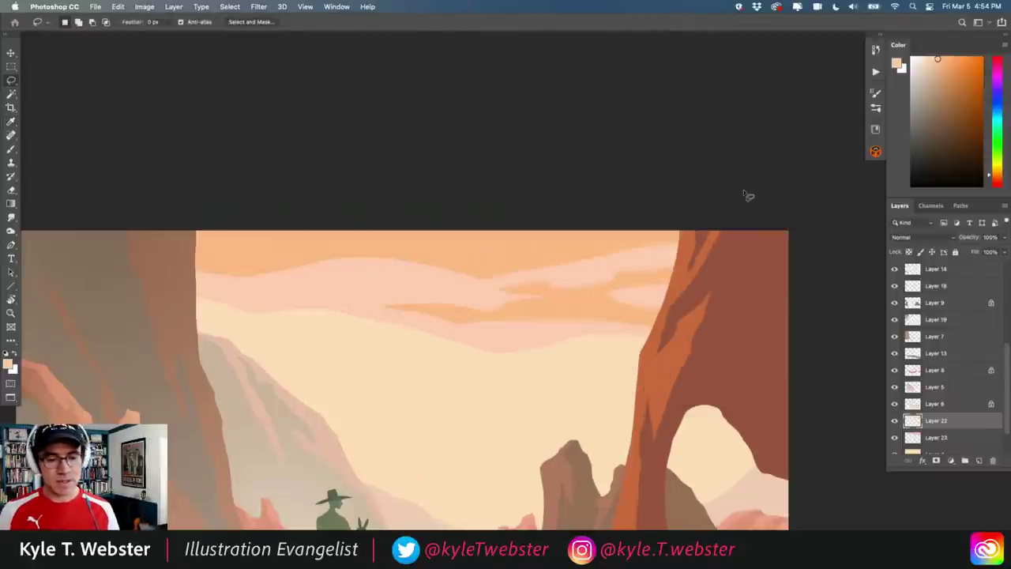
# Lasso a large circular sun in the middle of the sky, fill it with white on a new layer, and deselect
pyautogui.scroll(-3, 374, 447)
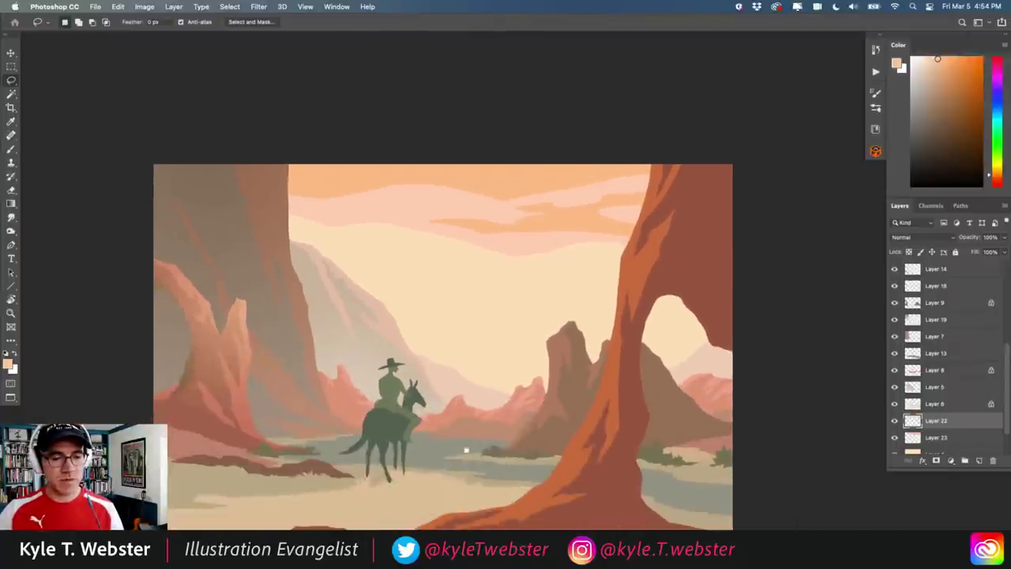
pyautogui.scroll(2, 332, 301)
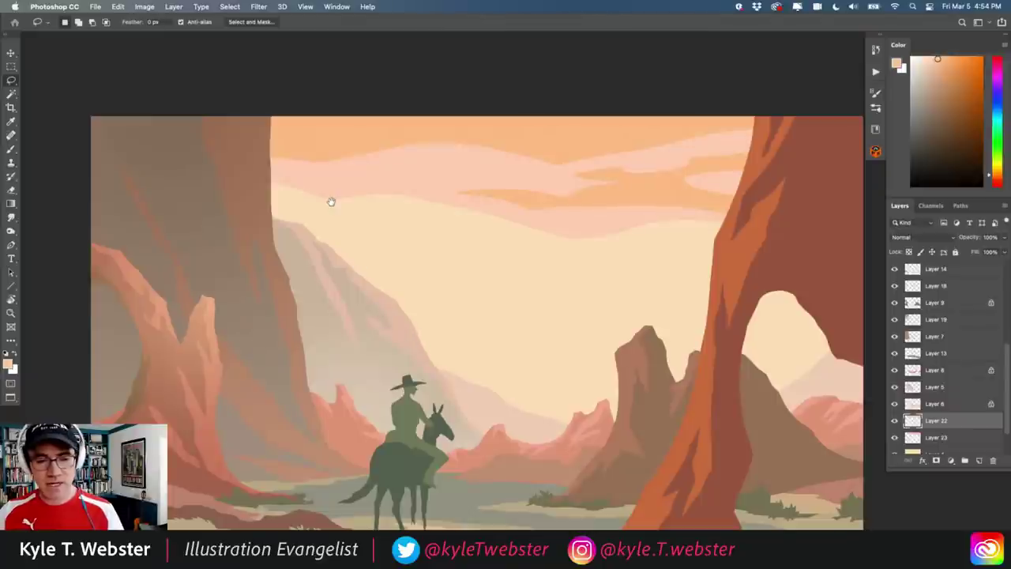
pyautogui.scroll(-2, 423, 357)
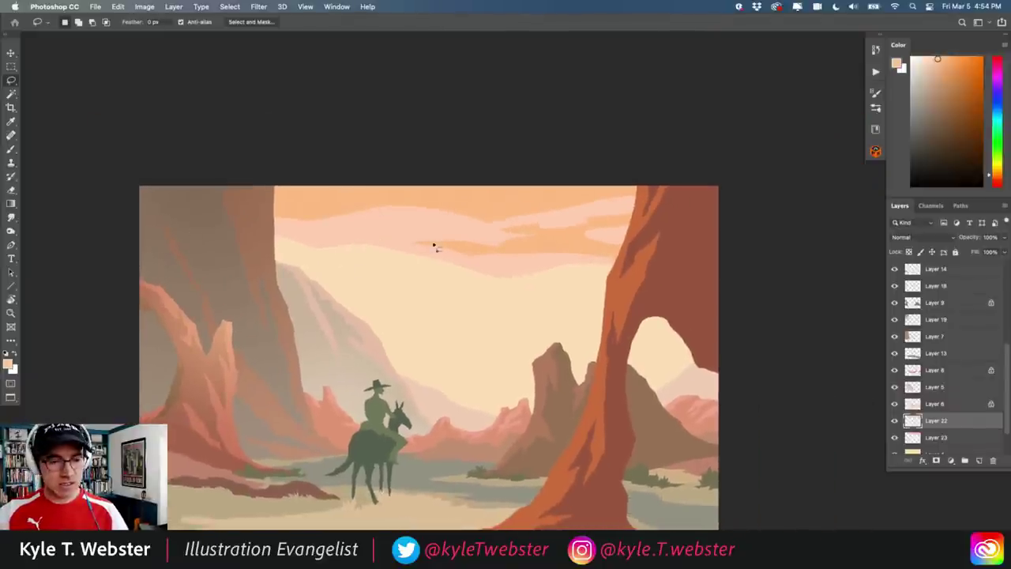
pyautogui.moveTo(542, 232)
pyautogui.mouseDown()
pyautogui.moveTo(512, 210)
pyautogui.moveTo(471, 207)
pyautogui.mouseUp()
pyautogui.moveTo(424, 279)
pyautogui.mouseDown()
pyautogui.moveTo(454, 324)
pyautogui.moveTo(526, 318)
pyautogui.moveTo(551, 267)
pyautogui.moveTo(531, 212)
pyautogui.mouseUp()
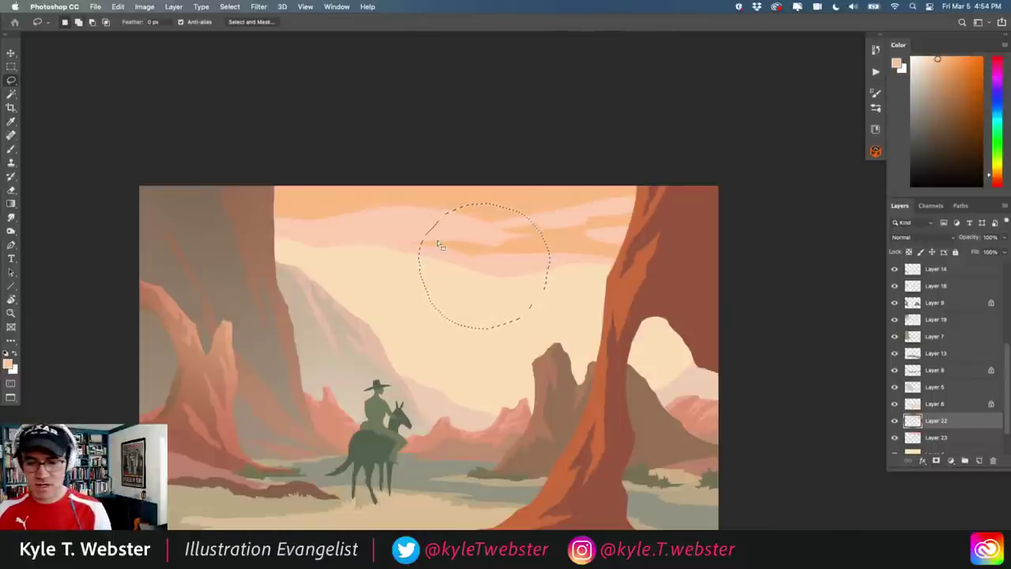
pyautogui.click(979, 460)
pyautogui.press('super+BackSpace')
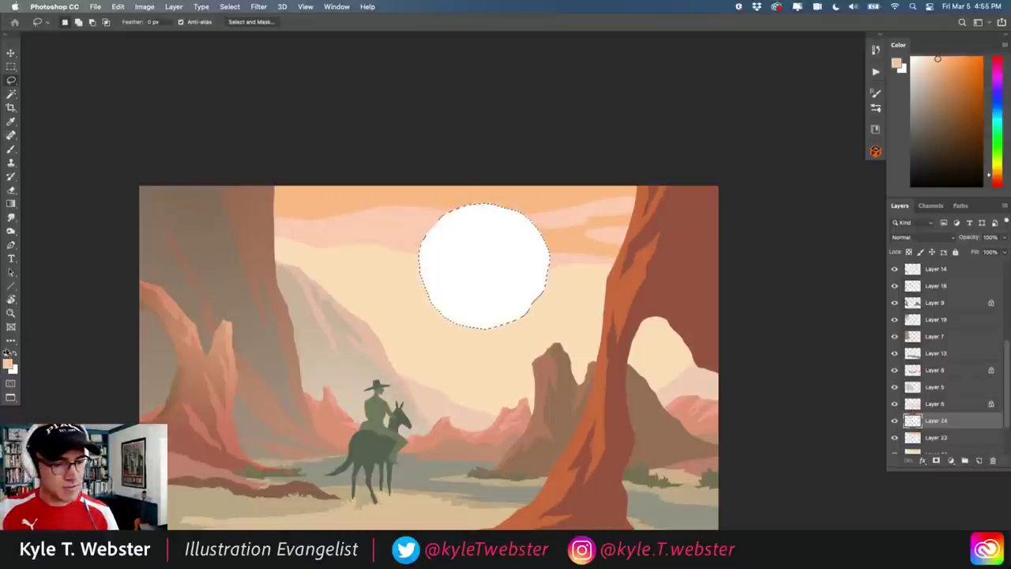
pyautogui.press('super+d')
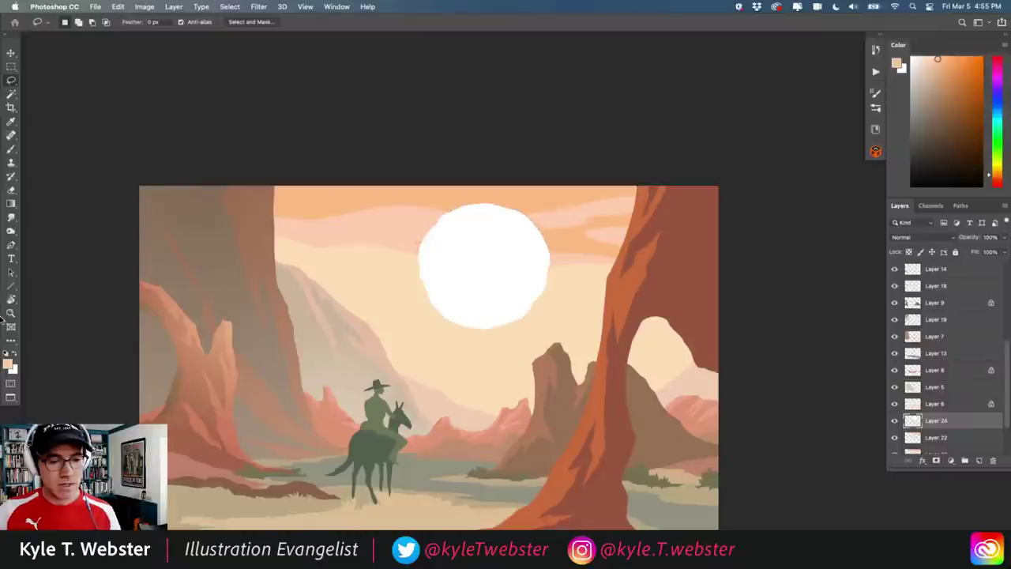
# Lock the sun layer's transparent pixels, sample the sky colour, lighten it to a pale cream, and recolour the sun with it
pyautogui.scroll(-3, 356, 363)
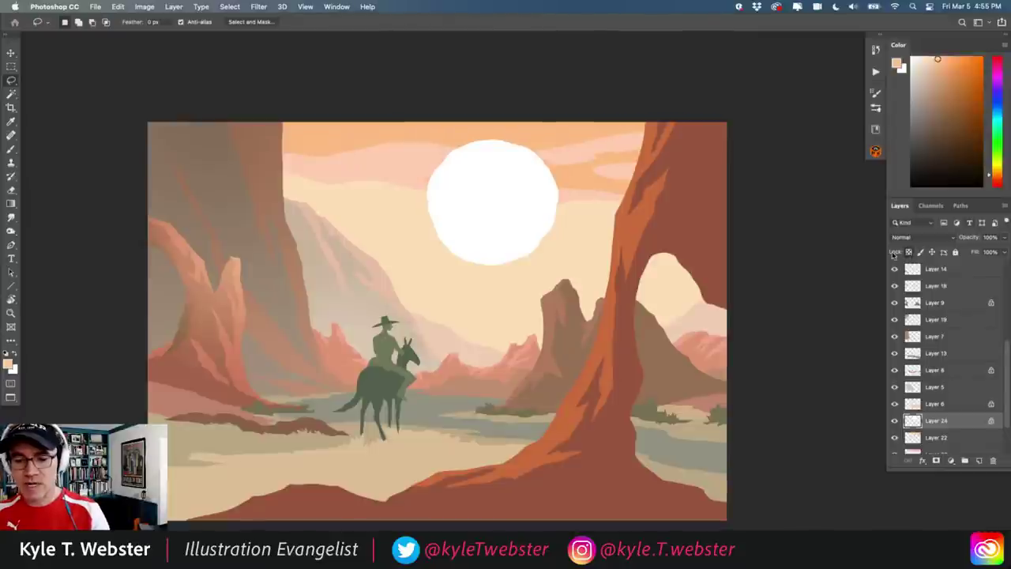
pyautogui.press('i')
pyautogui.click(433, 269)
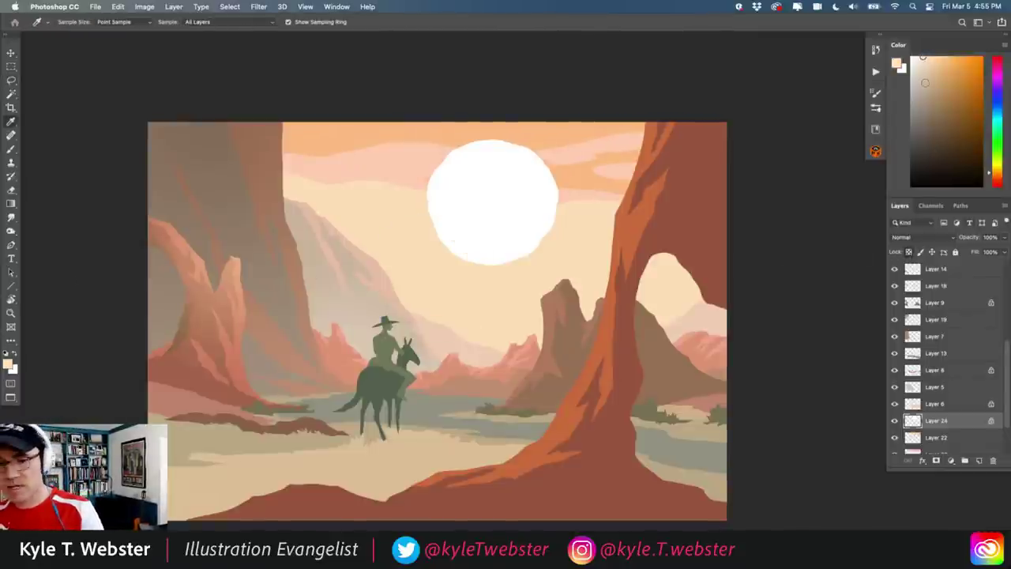
pyautogui.hotkey('alt', 'BackSpace')
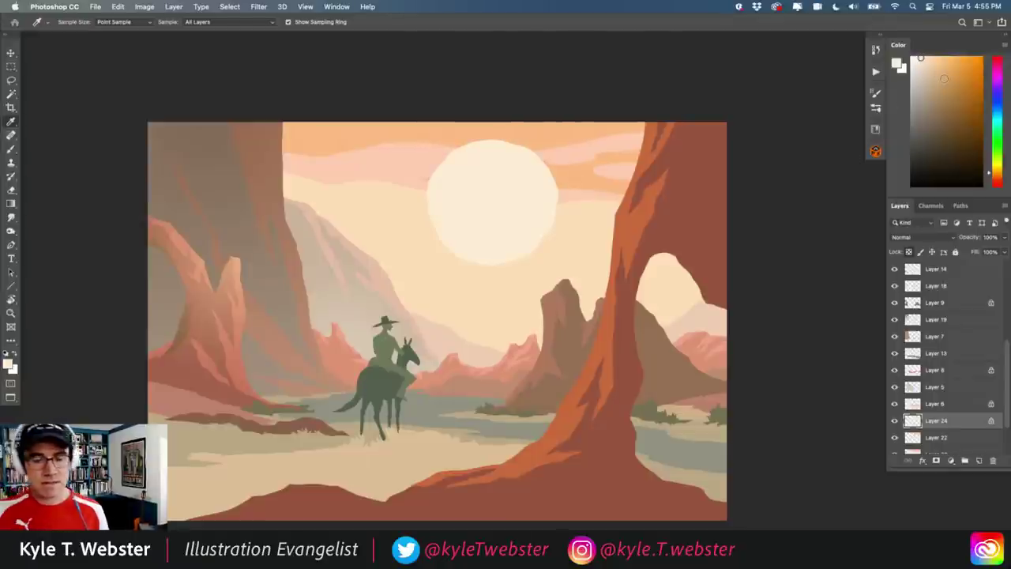
# Sample the green of the horse and rider and shift it to a lighter, muted grey-green as the foreground colour
pyautogui.press('b')
pyautogui.scroll(1, 404, 330)
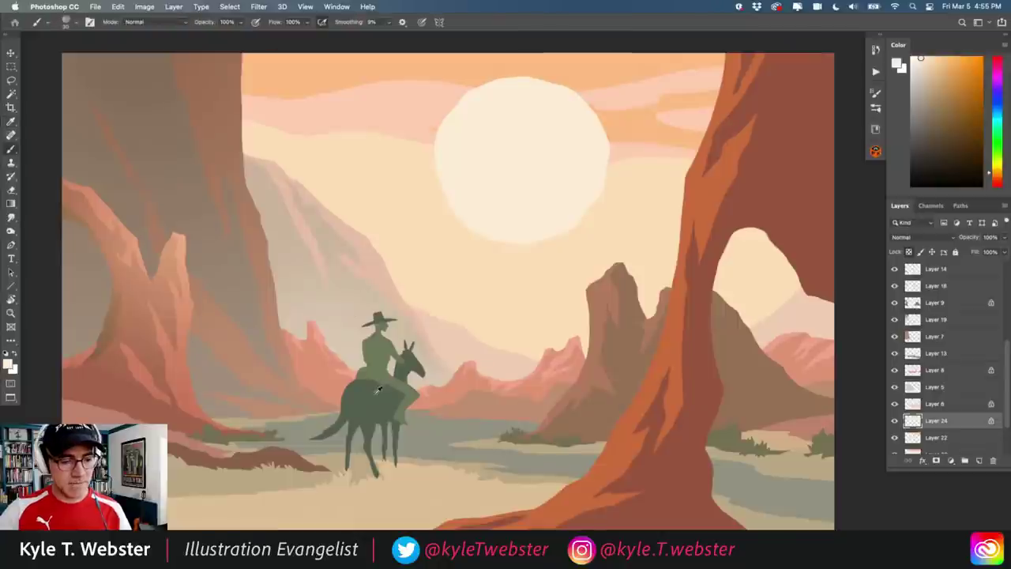
pyautogui.keyDown('alt'); pyautogui.click(379, 360); pyautogui.keyUp('alt')
pyautogui.keyDown('alt'); pyautogui.click(408, 352); pyautogui.keyUp('alt')
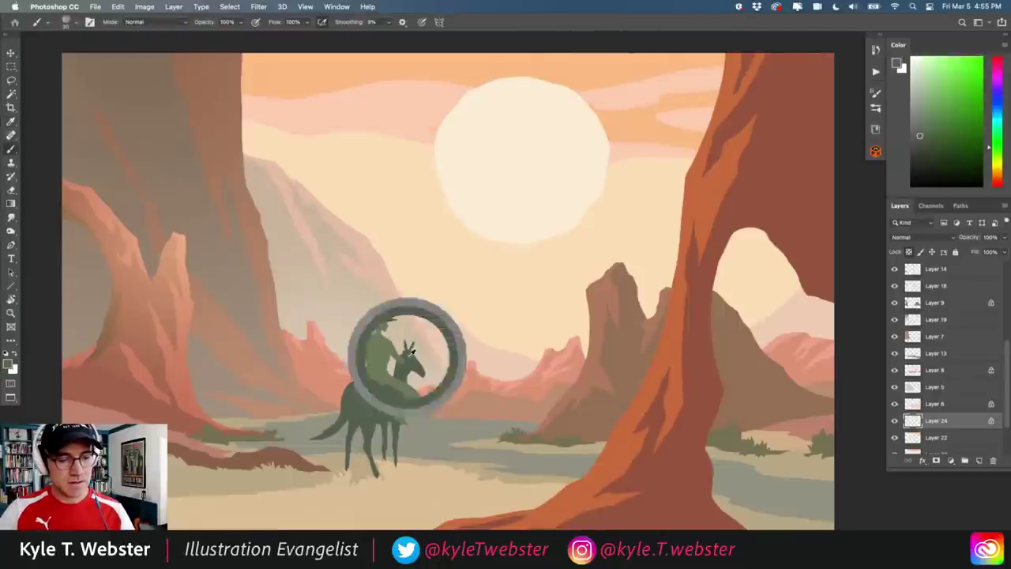
pyautogui.moveTo(989, 150); pyautogui.dragTo(992, 156)
pyautogui.scroll(2, 405, 200)
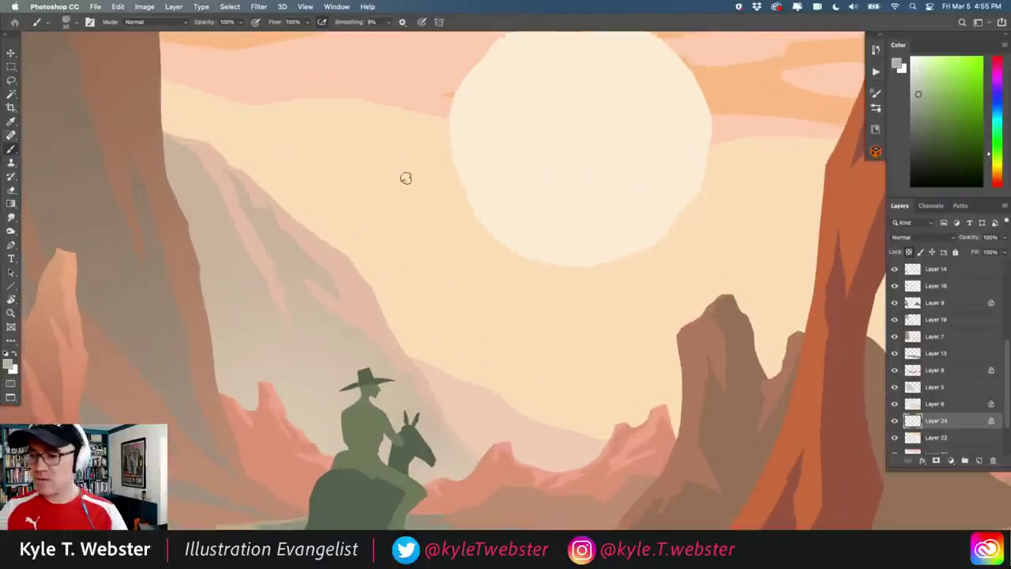
# Lasso several small flying birds on both sides of the sun on a new layer, fill them with grey-green, and deselect
pyautogui.press('l')
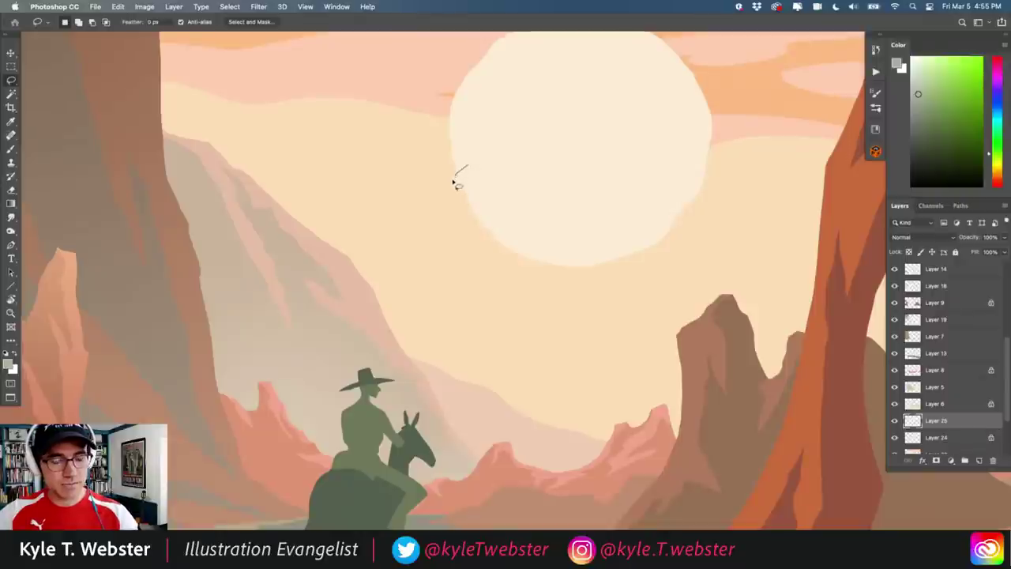
pyautogui.moveTo(430, 177)
pyautogui.mouseDown()
pyautogui.moveTo(444, 182)
pyautogui.moveTo(468, 165)
pyautogui.moveTo(440, 152)
pyautogui.mouseUp()
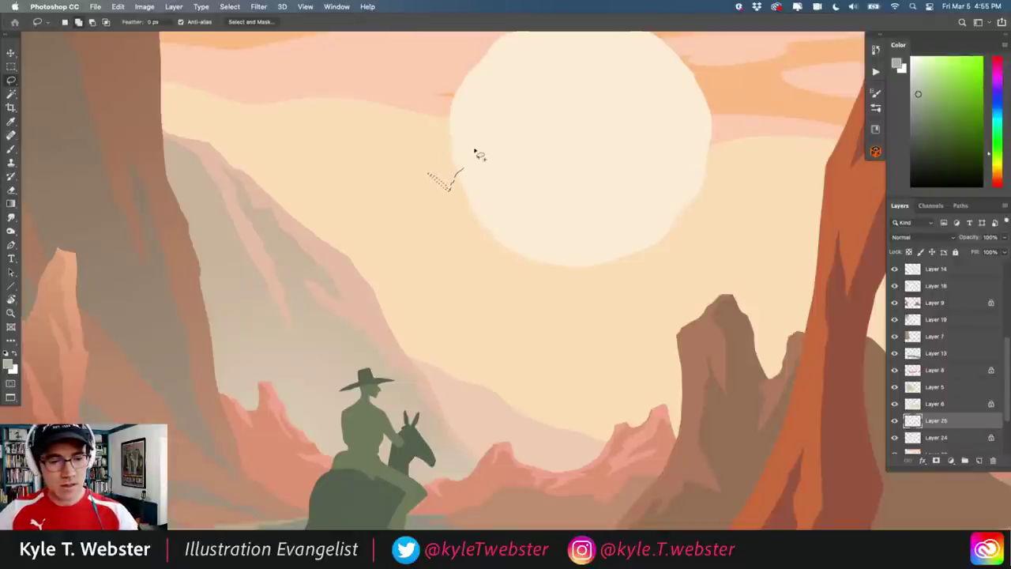
pyautogui.moveTo(504, 174); pyautogui.dragTo(492, 149)
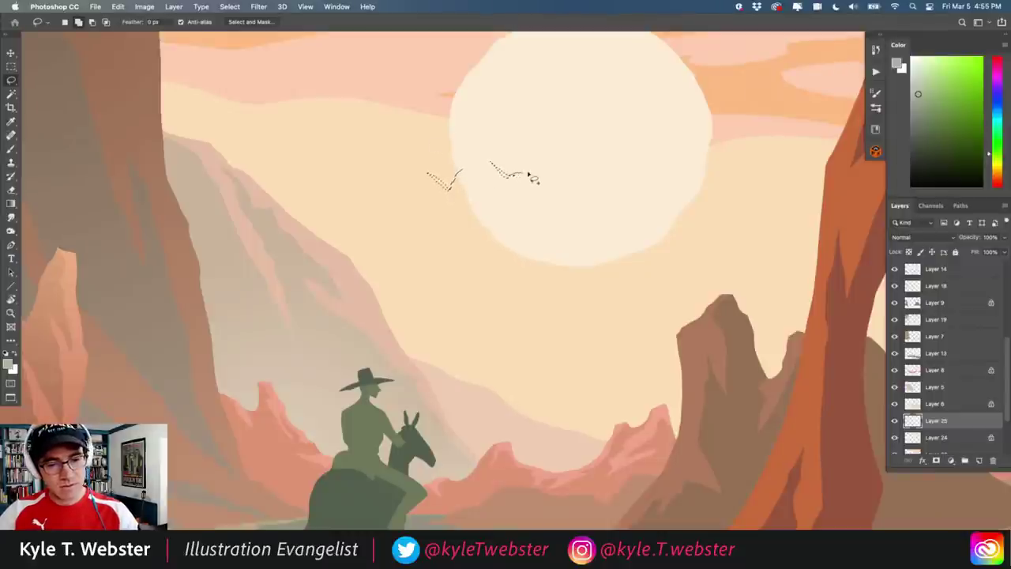
pyautogui.moveTo(488, 219)
pyautogui.mouseDown()
pyautogui.moveTo(461, 228)
pyautogui.moveTo(487, 219)
pyautogui.mouseUp()
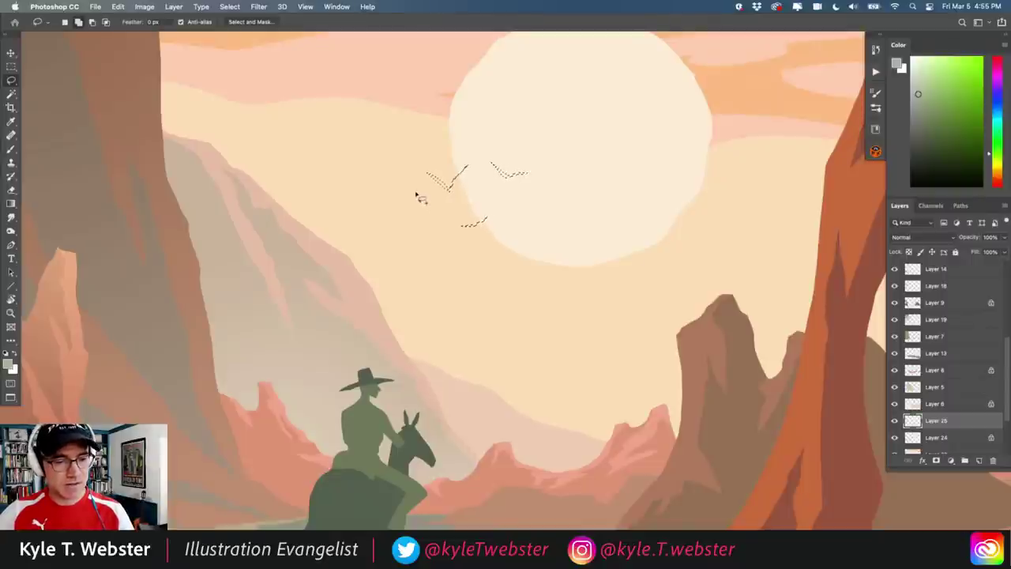
pyautogui.moveTo(433, 253); pyautogui.dragTo(431, 251)
pyautogui.moveTo(753, 249)
pyautogui.mouseDown()
pyautogui.moveTo(742, 248)
pyautogui.moveTo(770, 209)
pyautogui.moveTo(751, 201)
pyautogui.mouseUp()
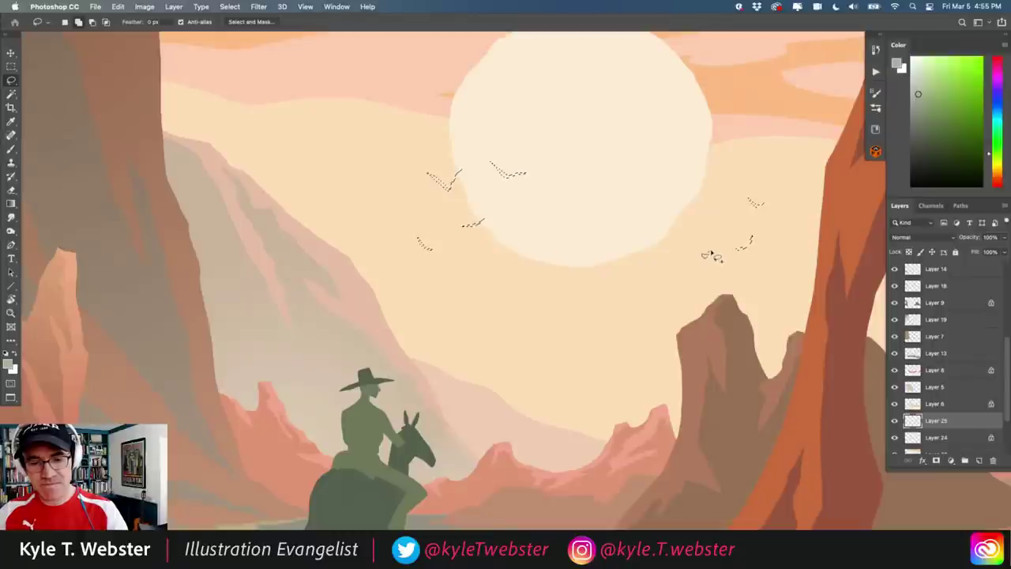
pyautogui.press('super+d')
pyautogui.press('super+minus')
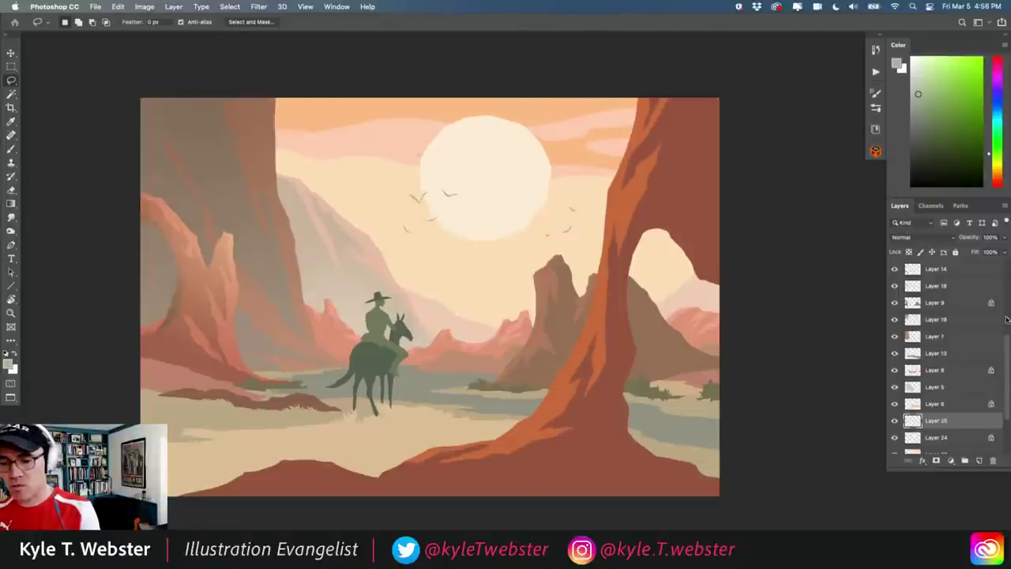
# Show the forest reference image on Layer 3 briefly to compare it with the canyon painting, then hide it again
pyautogui.moveTo(1008, 338); pyautogui.dragTo(963, 224)
pyautogui.click(895, 303)
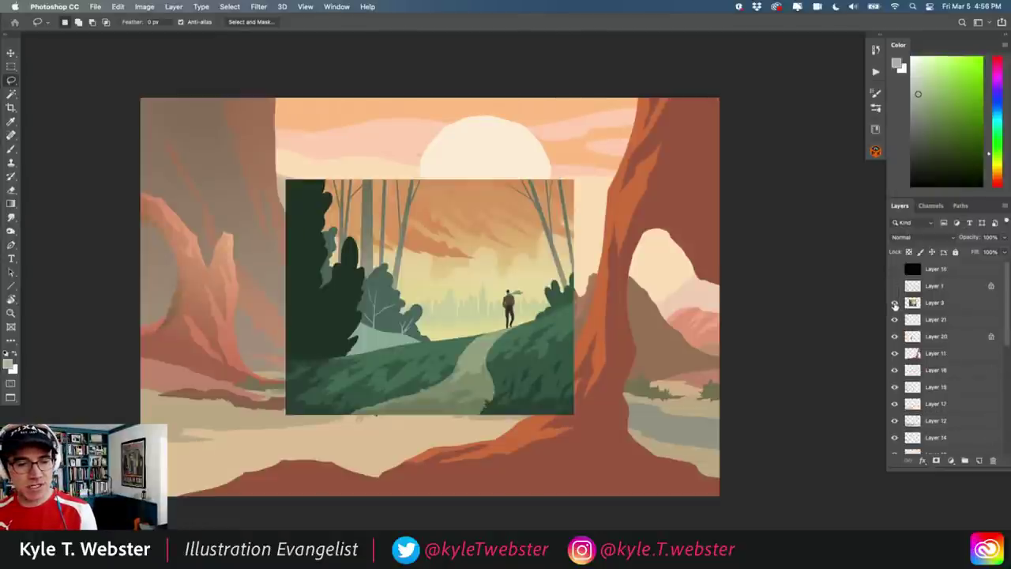
pyautogui.click(895, 302)
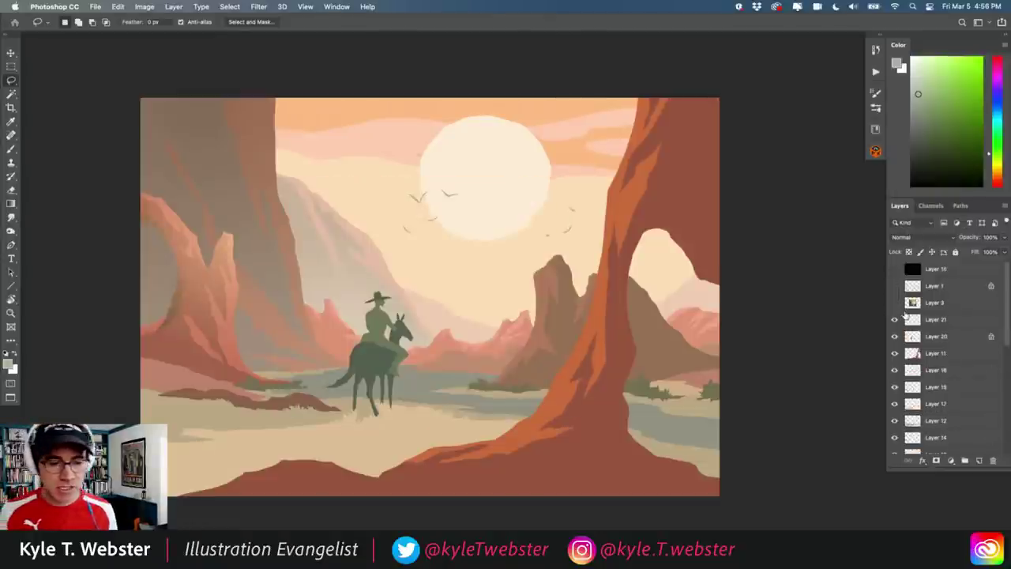